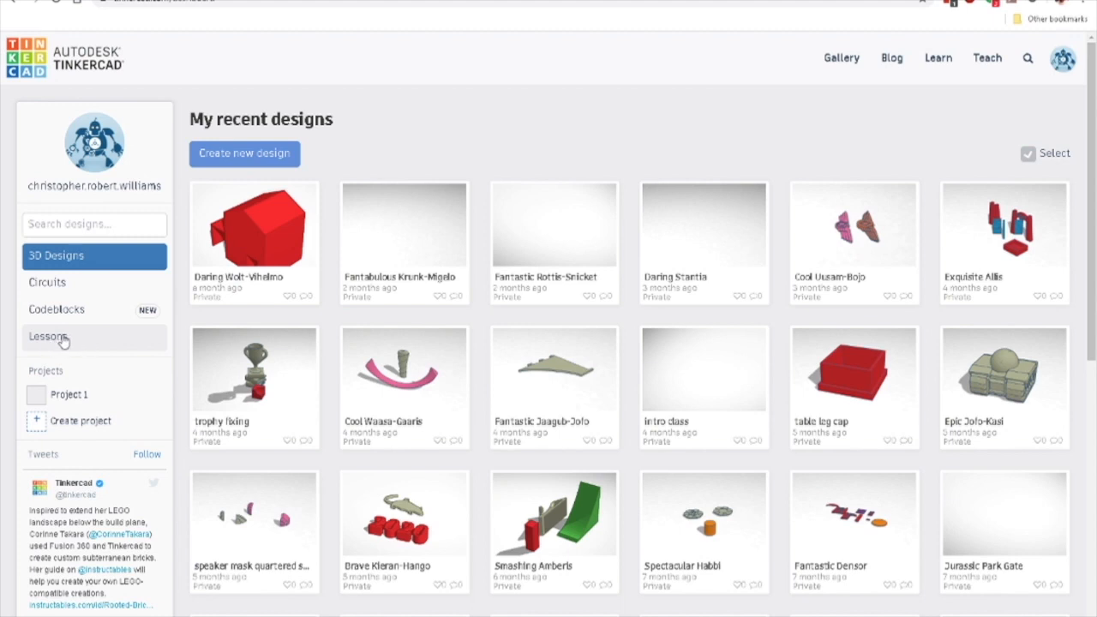
# - Check the completed lessons, return to the 3D designs list and create a new design
pyautogui.click(60, 338)
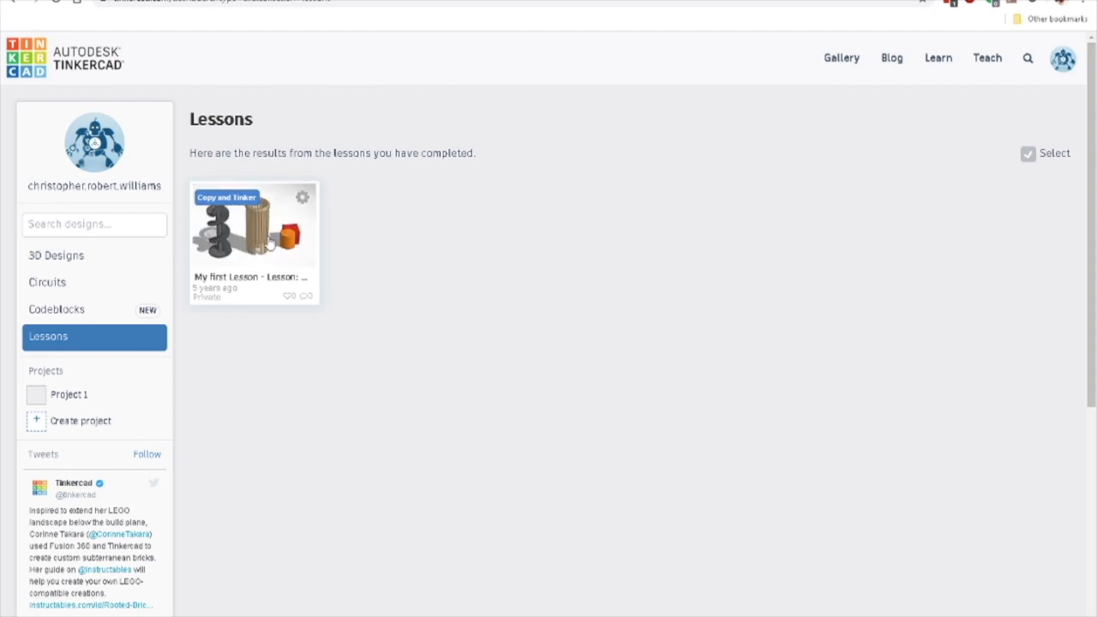
pyautogui.click(88, 255)
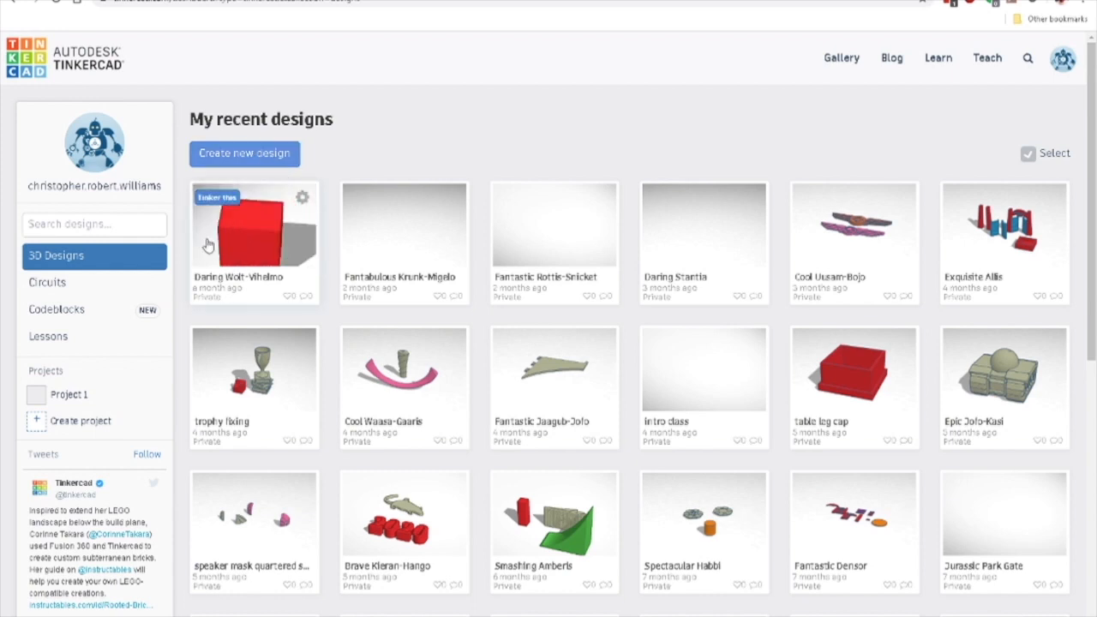
pyautogui.click(247, 164)
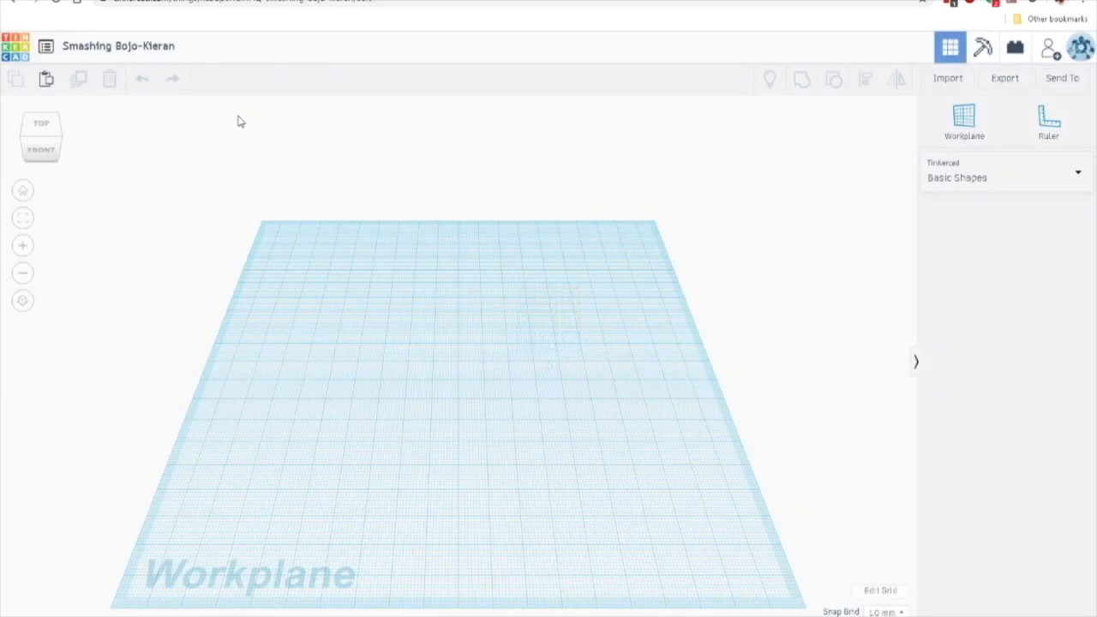
pyautogui.moveTo(399, 383)
pyautogui.mouseDown(button='right')
pyautogui.moveTo(454, 381)
pyautogui.moveTo(387, 379)
pyautogui.mouseUp(button='right')
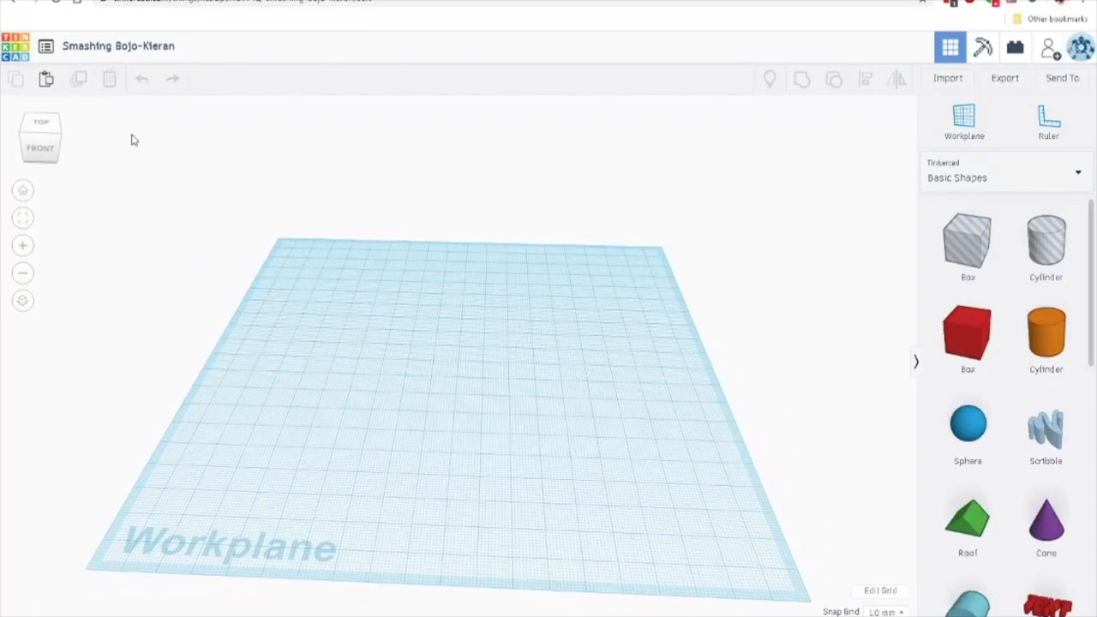
# - Rename the design as "Ela Library 3d model intro"
pyautogui.click(19, 48)
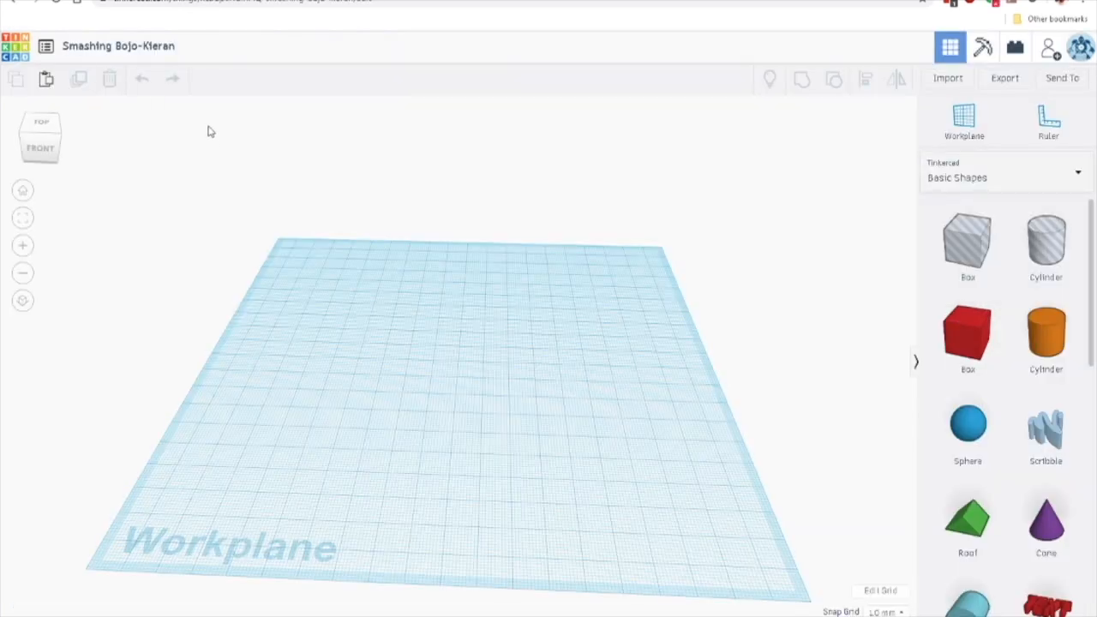
pyautogui.click(140, 50)
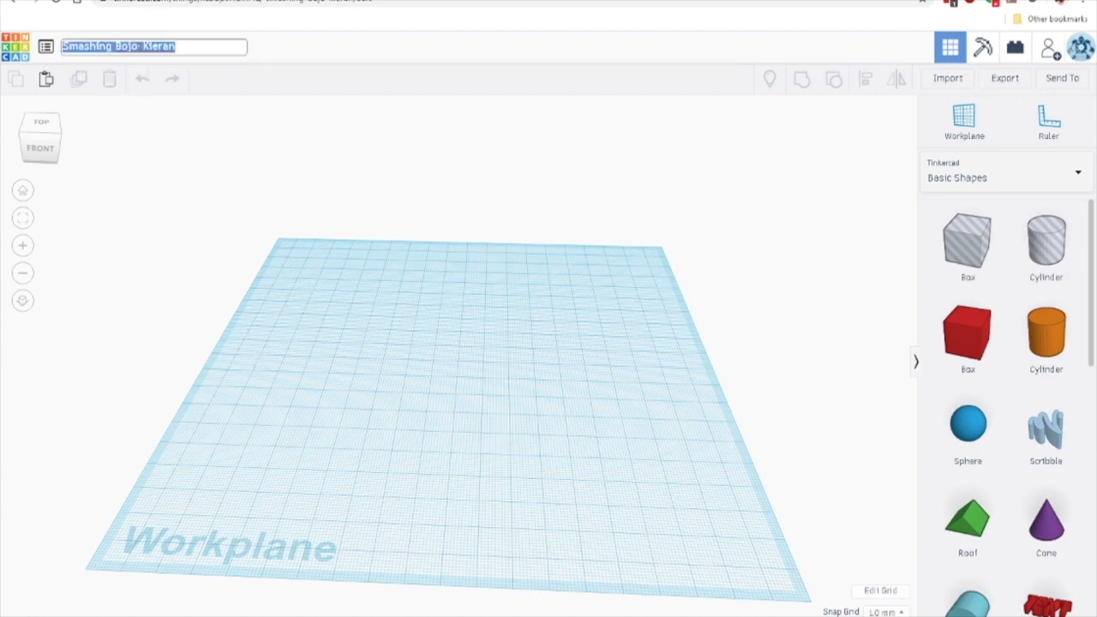
pyautogui.write('Ela ')
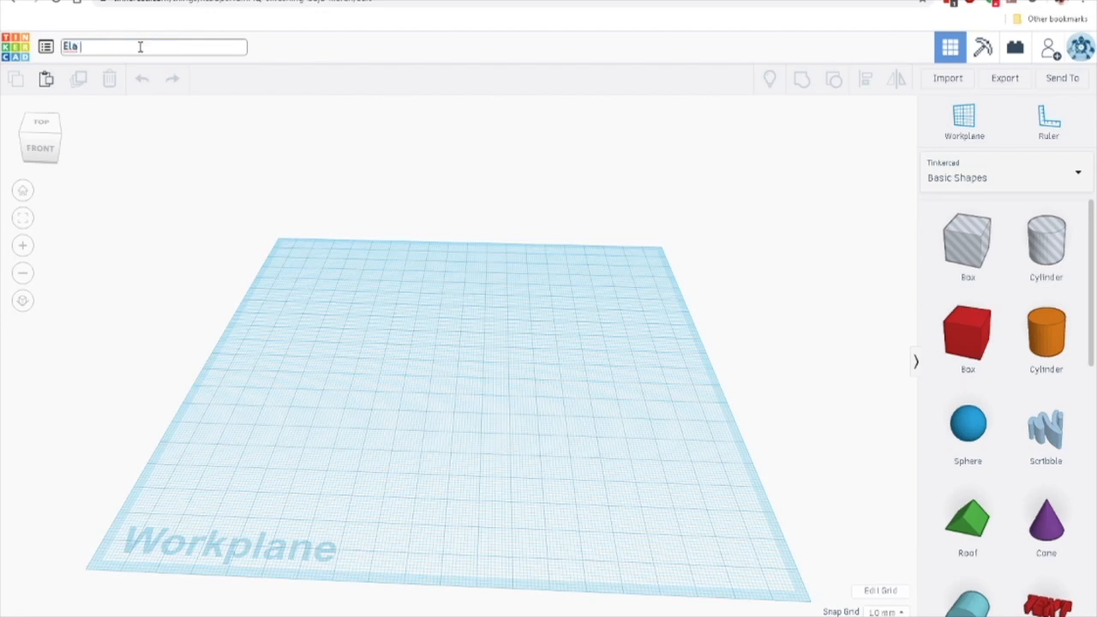
pyautogui.write('Library 3d model intro')
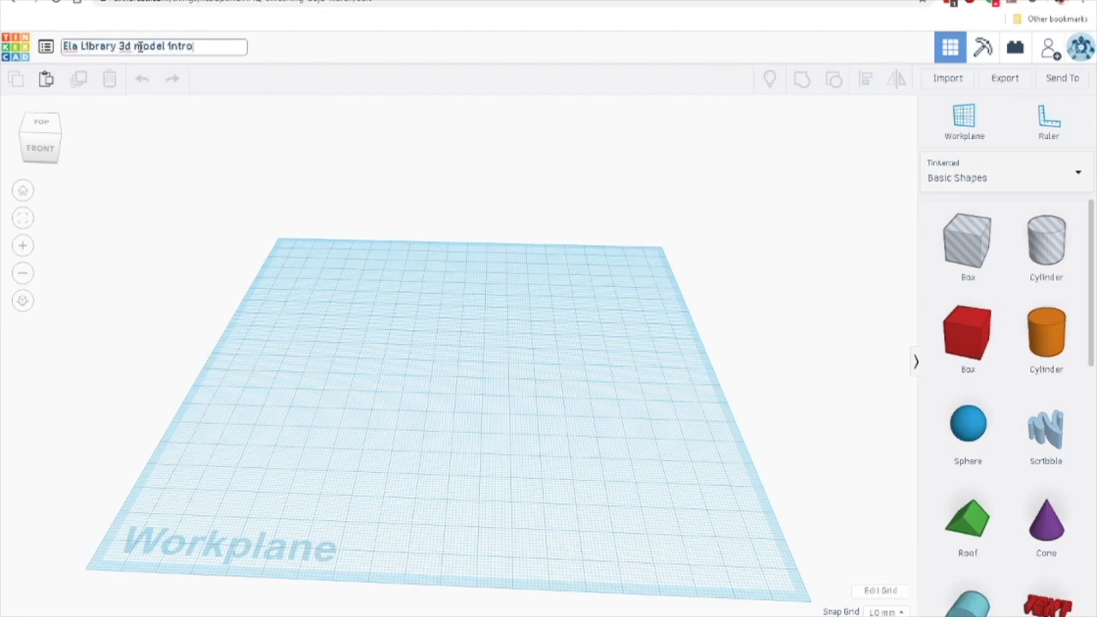
pyautogui.press('Return')
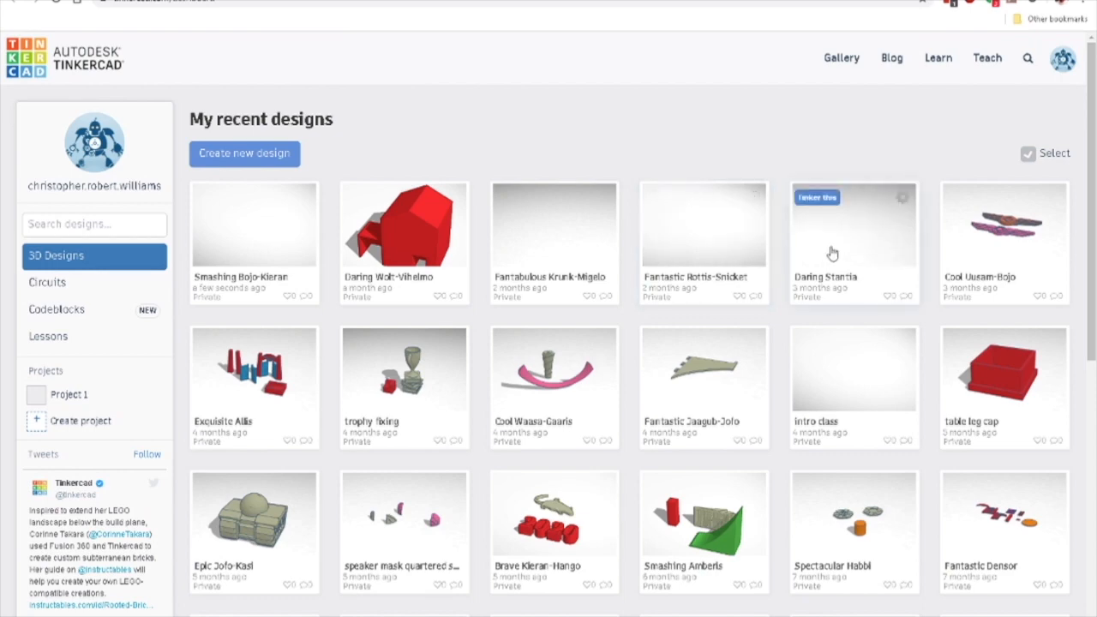
pyautogui.scroll(-3, 674, 246)
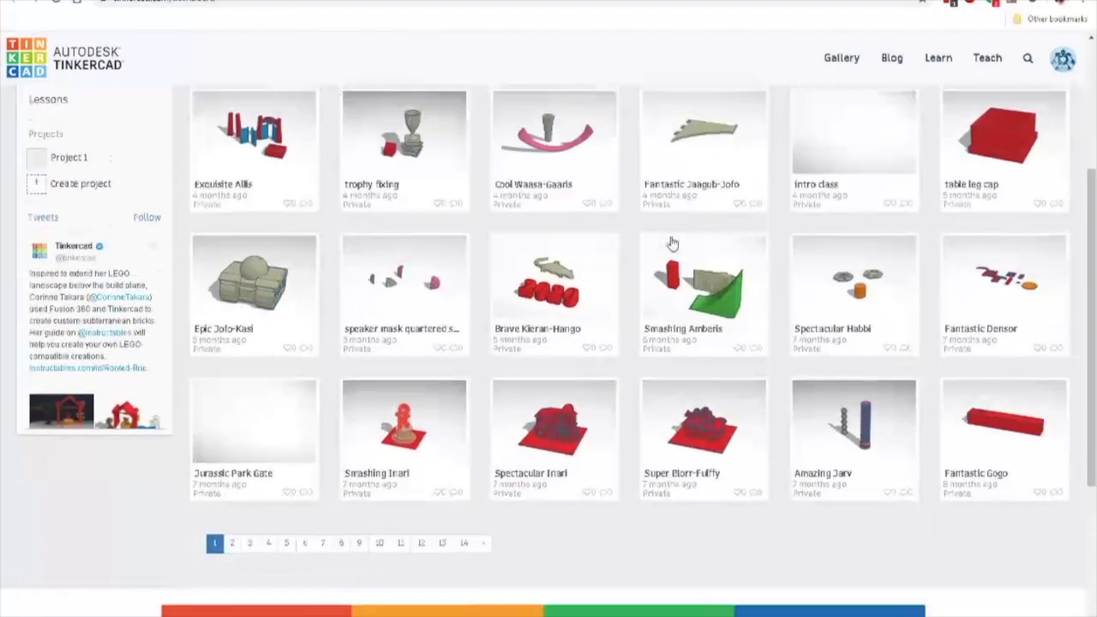
pyautogui.scroll(3, 673, 244)
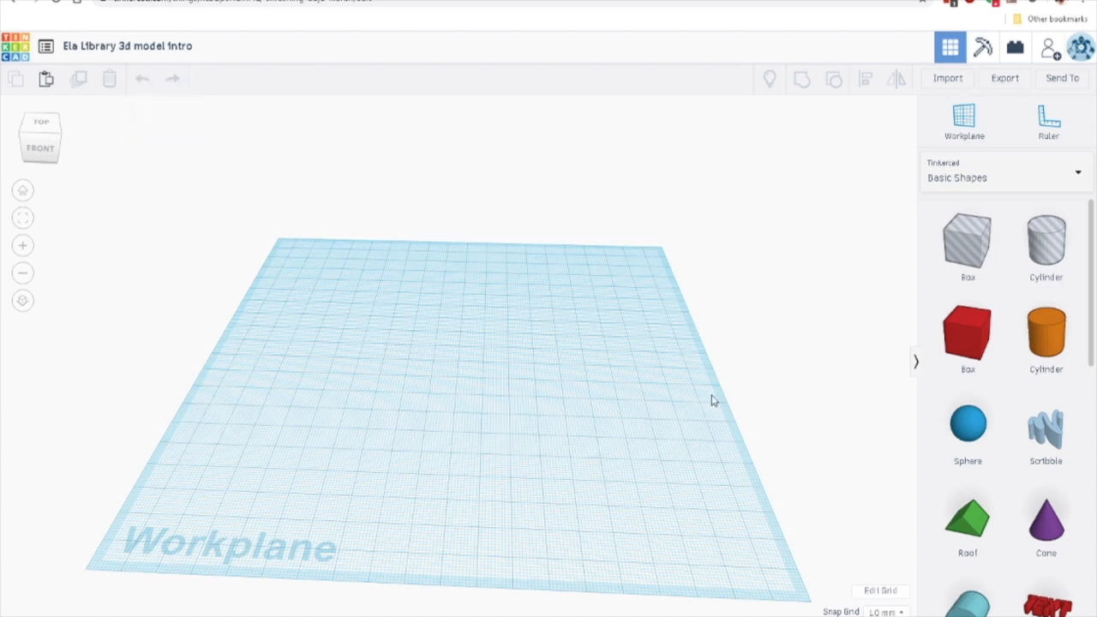
# - Place a solid red box near the middle of the workplane and a blue sphere overlapping its front corner
pyautogui.click(965, 338)
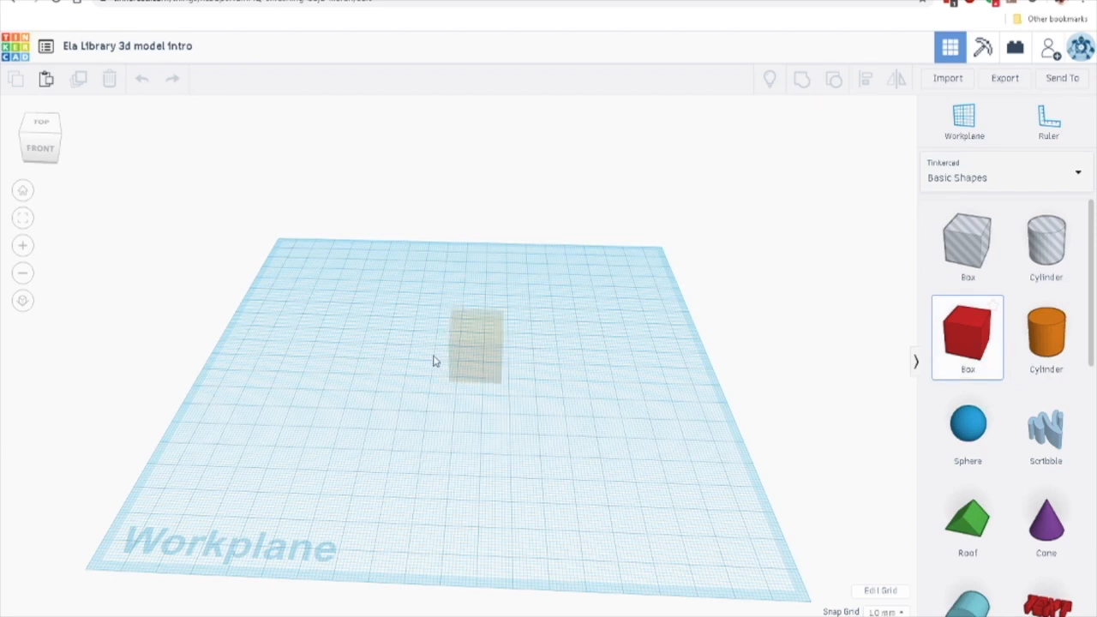
pyautogui.click(483, 364)
pyautogui.moveTo(998, 430); pyautogui.dragTo(488, 382)
pyautogui.click(391, 472)
pyautogui.moveTo(390, 473); pyautogui.dragTo(406, 419, button='right')
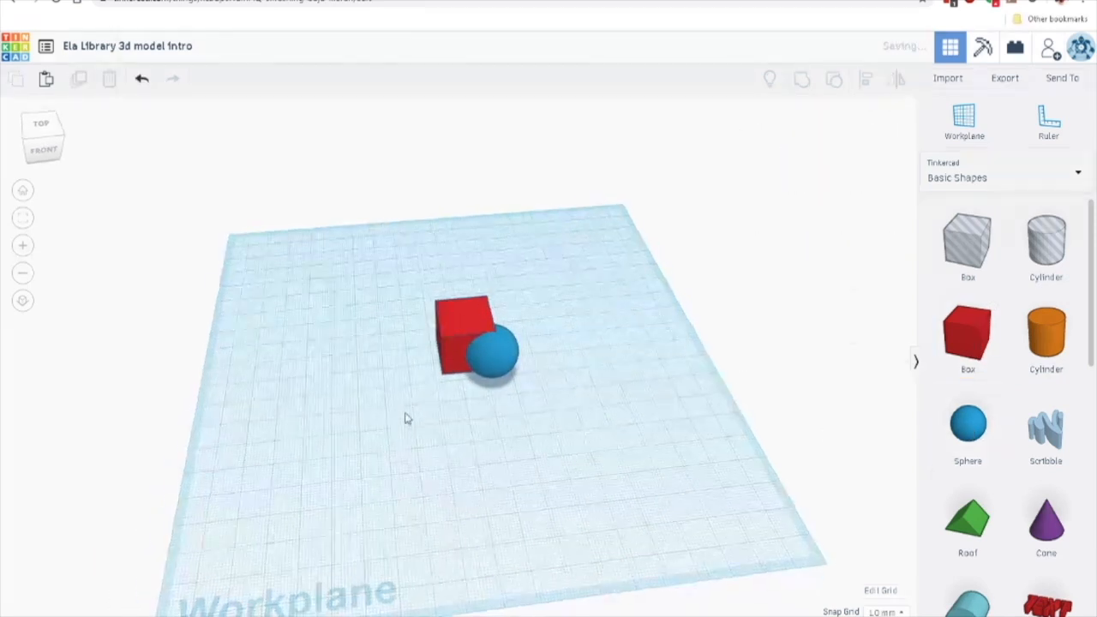
# - Move the red box 20 mm to the left of its place beside the sphere, and undo the move
pyautogui.click(449, 316)
pyautogui.moveTo(381, 279); pyautogui.dragTo(563, 453)
pyautogui.click(523, 383)
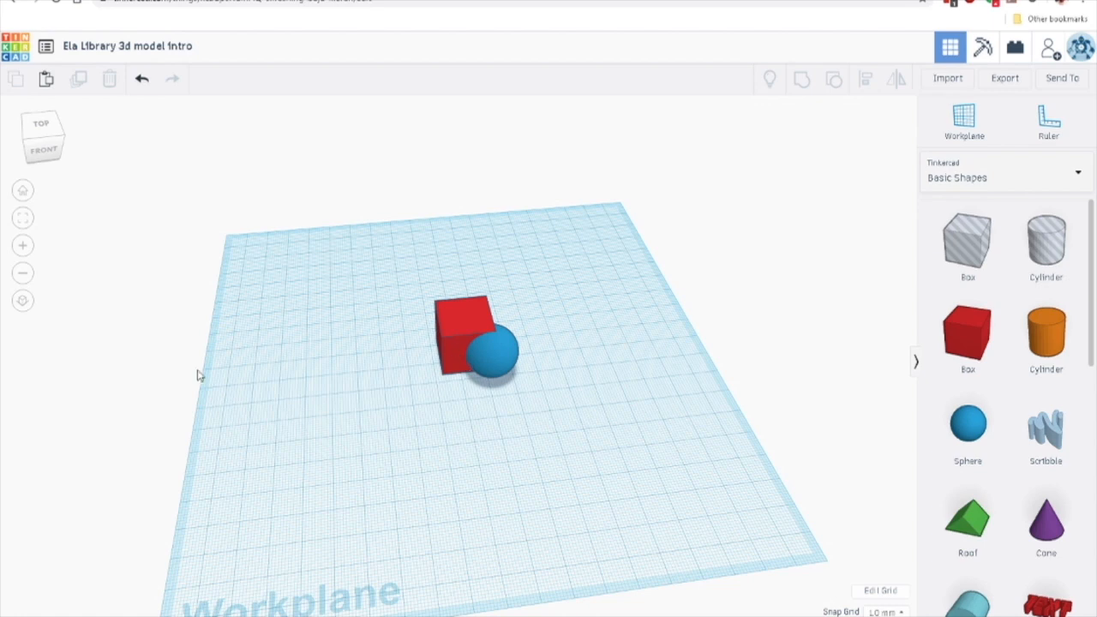
pyautogui.moveTo(460, 352); pyautogui.dragTo(406, 355)
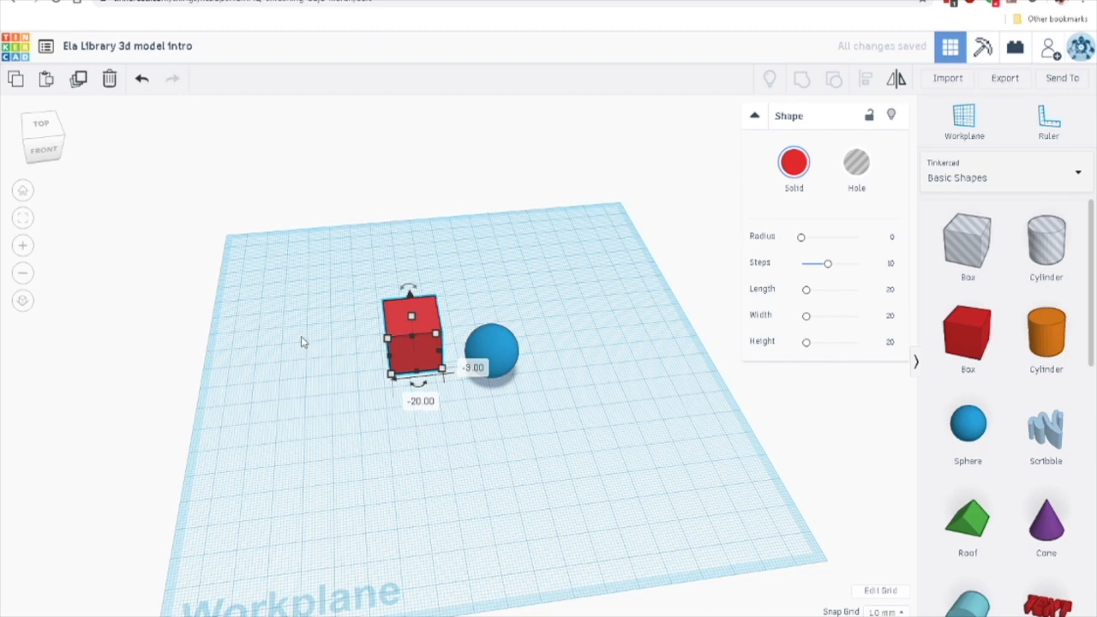
pyautogui.click(142, 80)
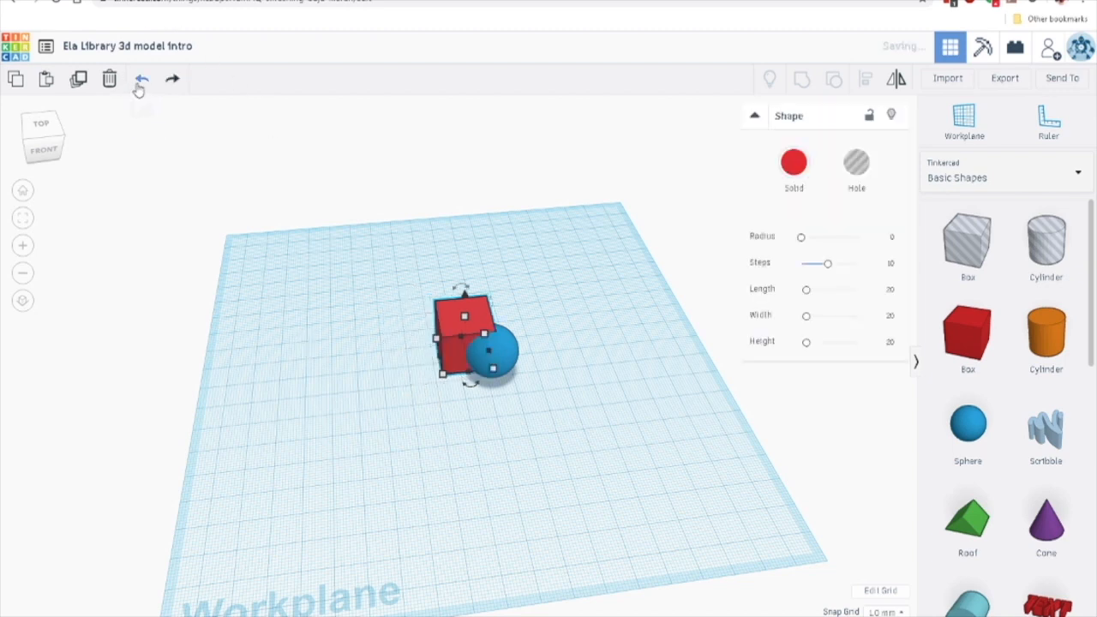
pyautogui.click(339, 439)
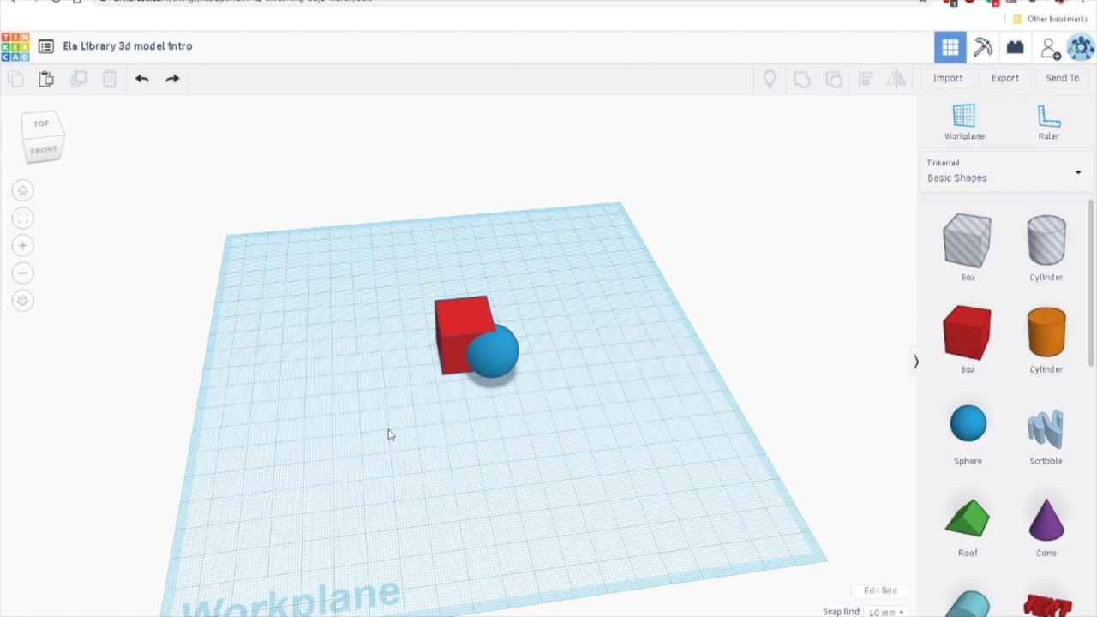
# - Examine the box and sphere from different angles and distances, restore the home view and pan the workplane
pyautogui.moveTo(345, 258); pyautogui.dragTo(328, 240, button='right')
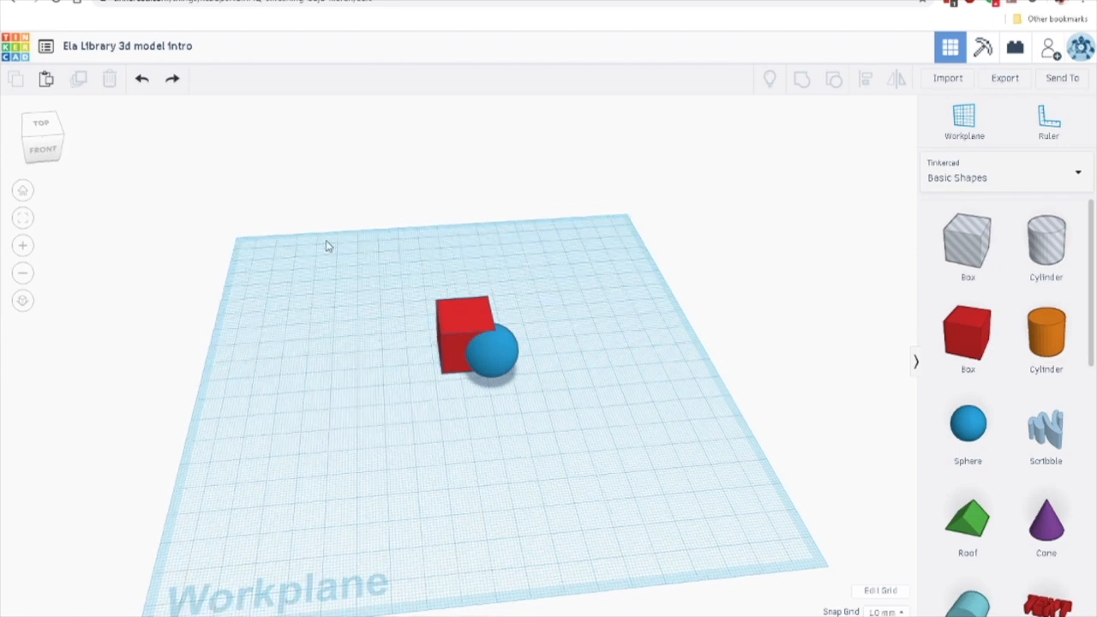
pyautogui.moveTo(329, 238); pyautogui.dragTo(614, 434)
pyautogui.click(481, 444)
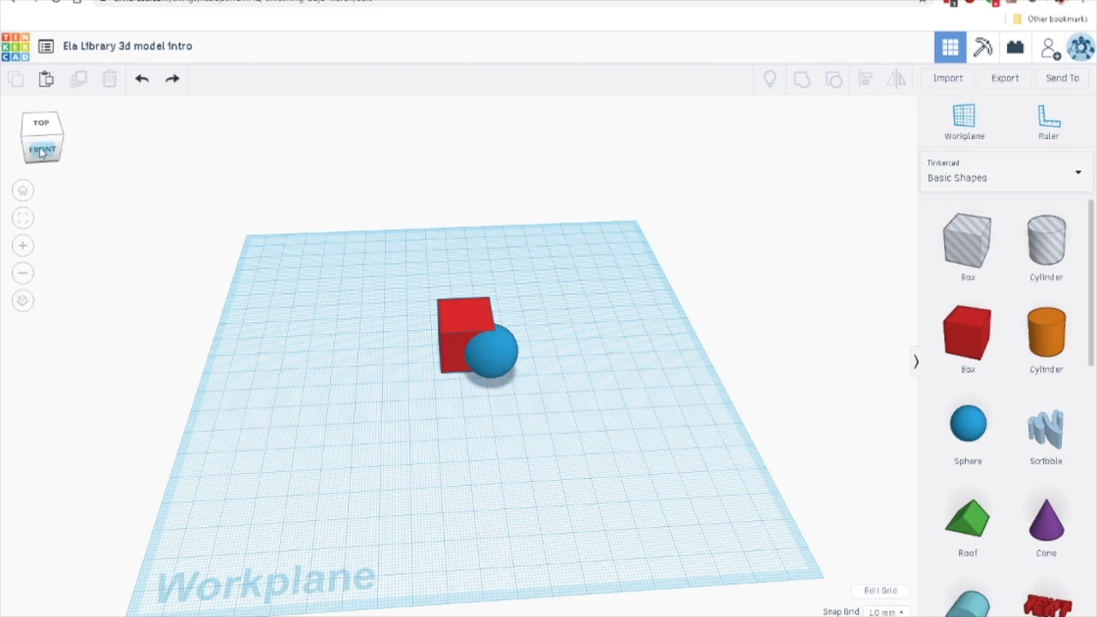
pyautogui.moveTo(40, 149)
pyautogui.mouseDown()
pyautogui.moveTo(75, 148)
pyautogui.moveTo(16, 146)
pyautogui.moveTo(49, 166)
pyautogui.moveTo(36, 144)
pyautogui.moveTo(42, 150)
pyautogui.moveTo(17, 148)
pyautogui.moveTo(73, 153)
pyautogui.moveTo(42, 151)
pyautogui.mouseUp()
pyautogui.moveTo(542, 279); pyautogui.dragTo(669, 312, button='right')
pyautogui.scroll(-3, 628, 334)
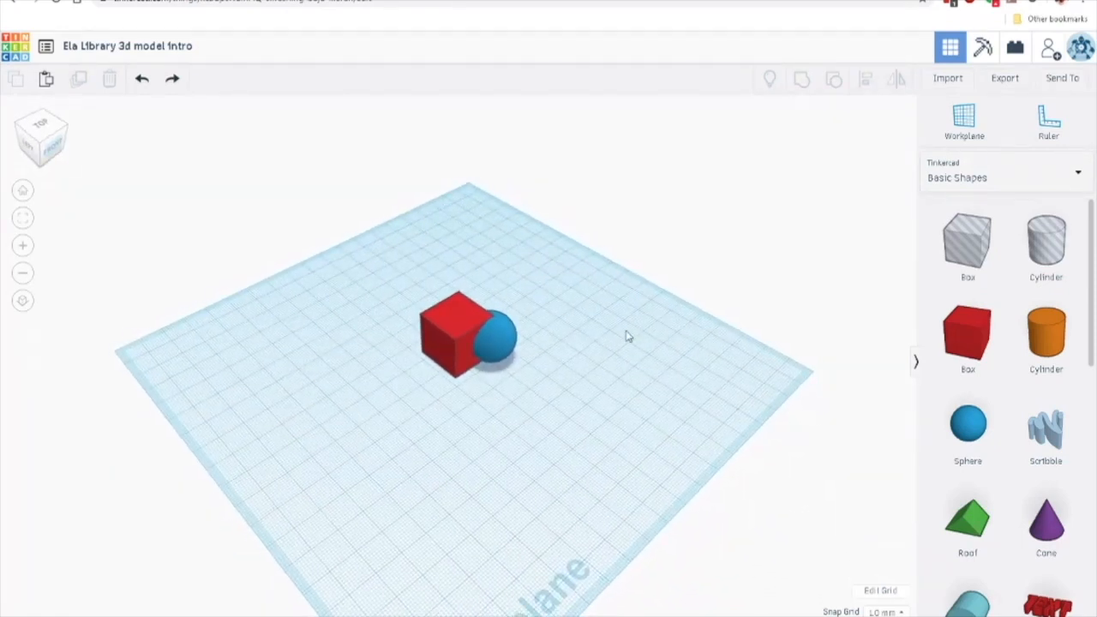
pyautogui.scroll(-6, 627, 335)
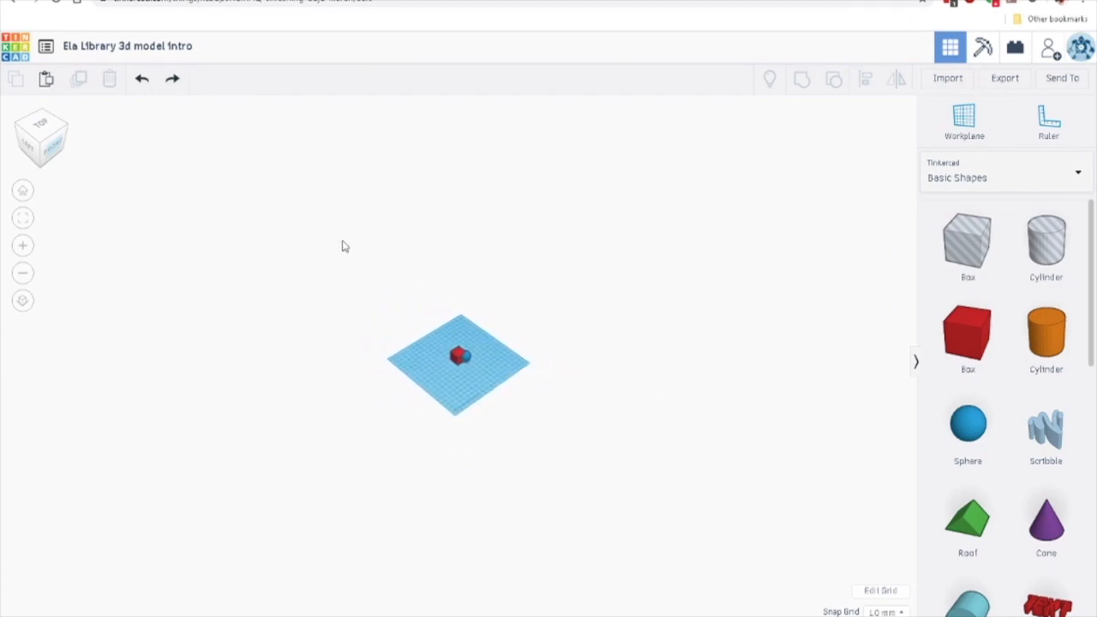
pyautogui.click(24, 192)
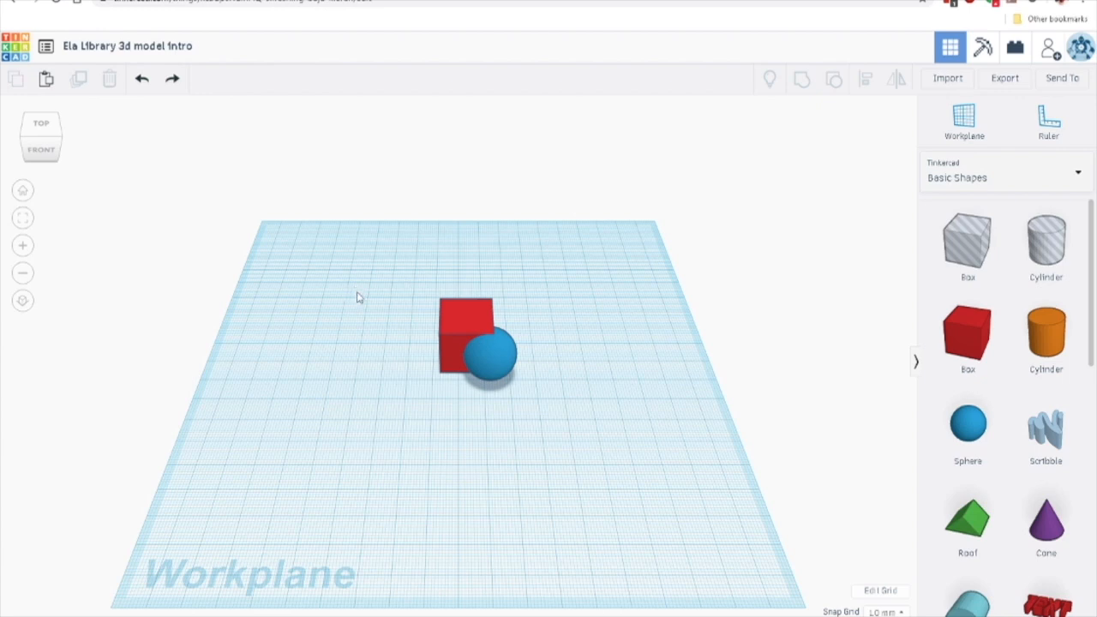
pyautogui.moveTo(350, 368); pyautogui.dragTo(394, 314, button='middle')
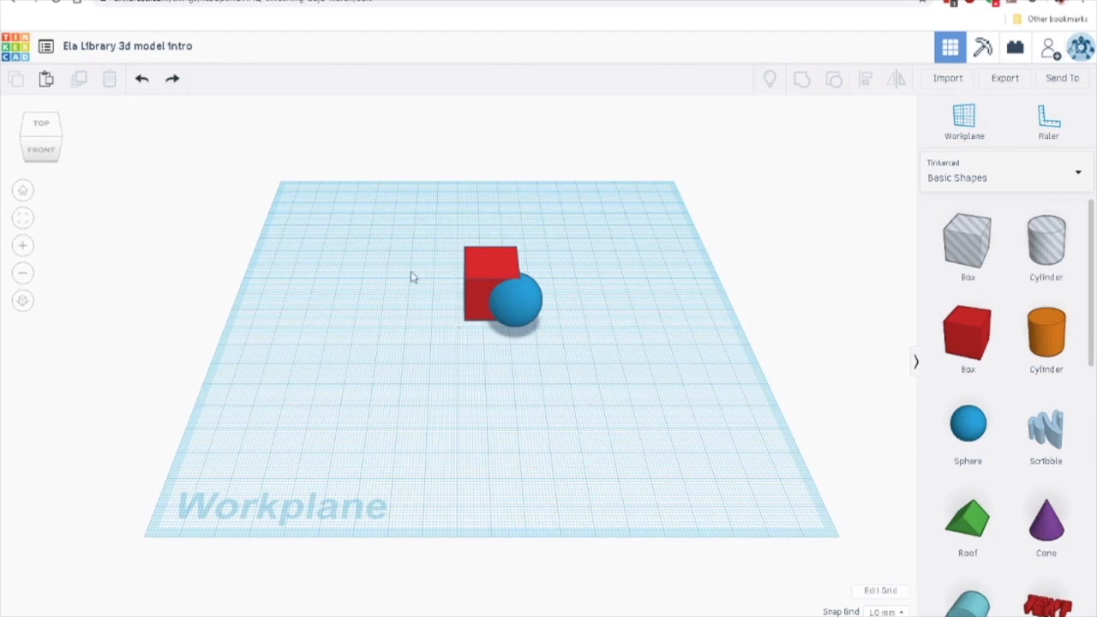
# - Move the blue sphere about 34 mm to the right and 10 mm backward, clear of the red box
pyautogui.click(534, 317)
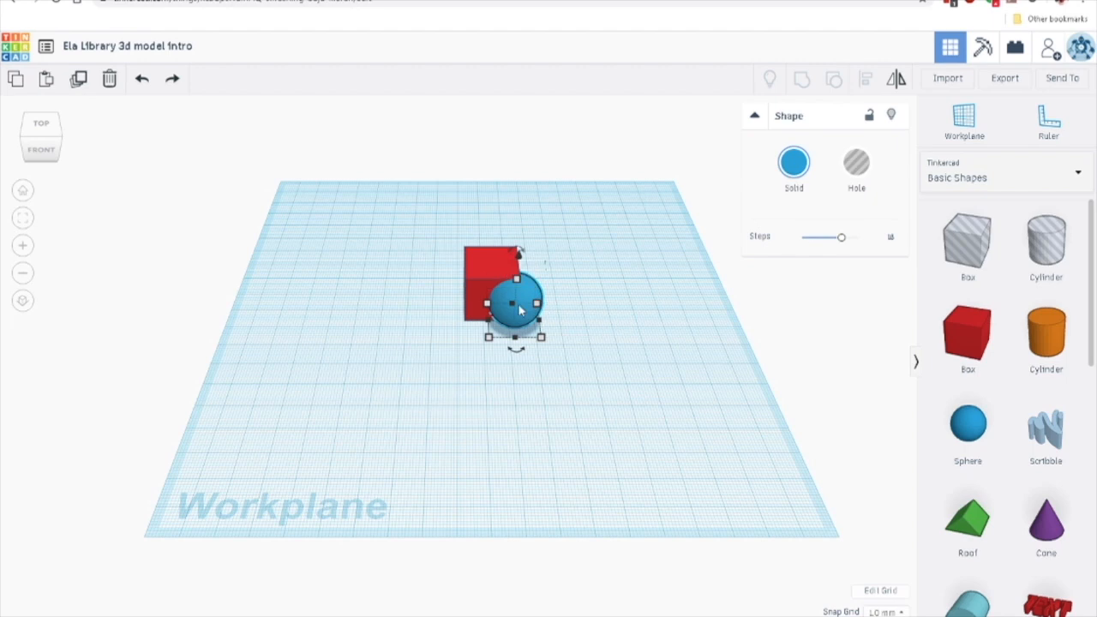
pyautogui.moveTo(530, 298); pyautogui.dragTo(613, 280)
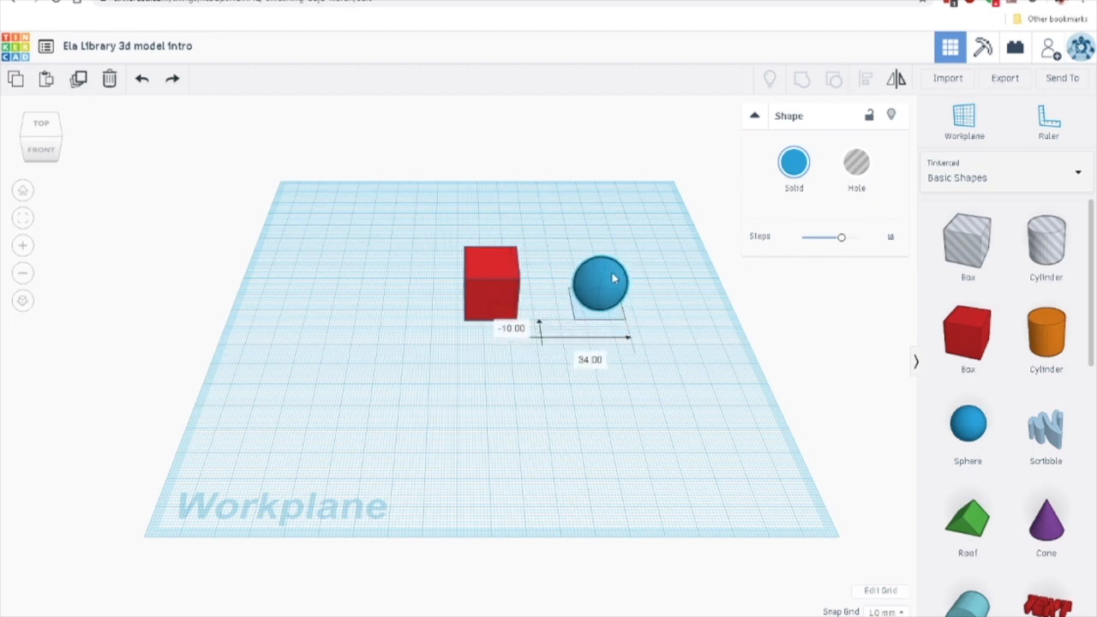
pyautogui.click(495, 399)
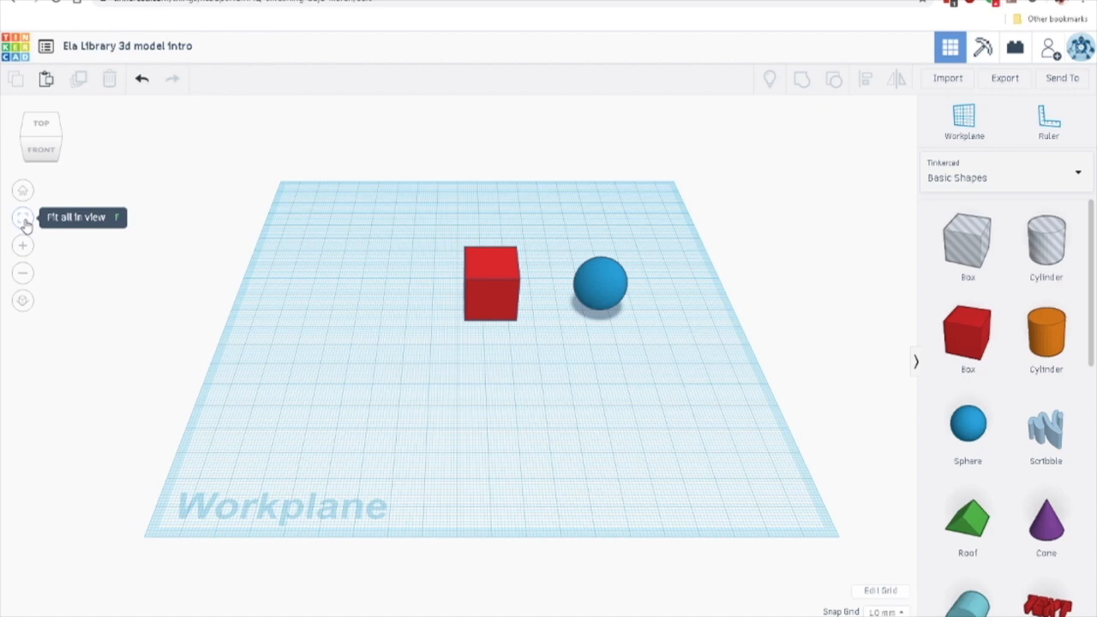
# - Move the red box straight left to near the left edge of the workplane, far from the sphere
pyautogui.click(491, 287)
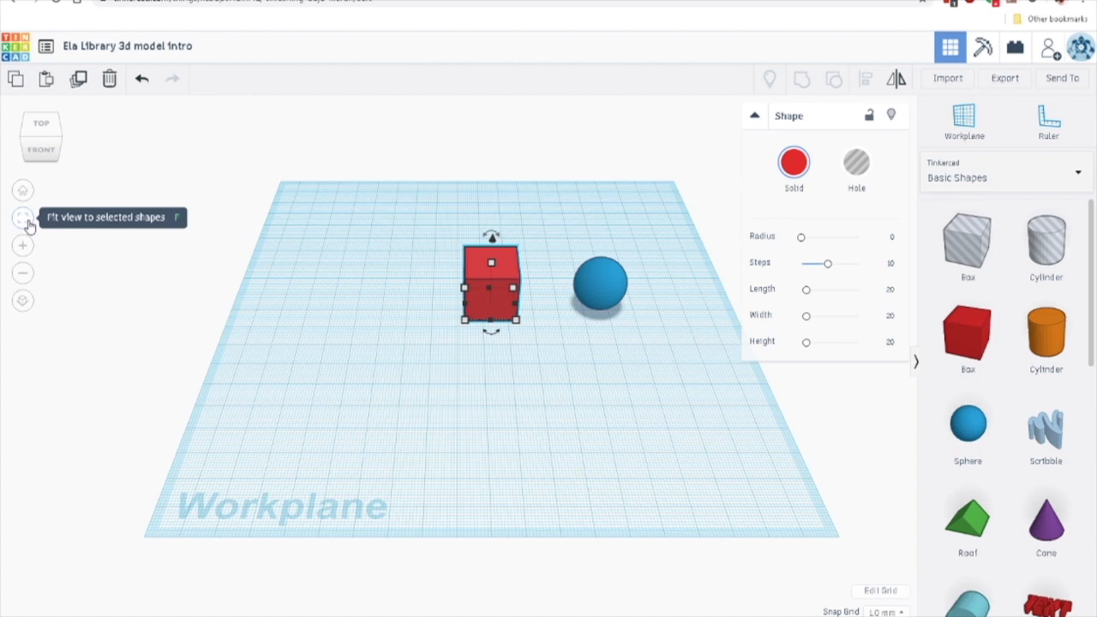
pyautogui.click(273, 392)
pyautogui.moveTo(485, 298); pyautogui.dragTo(309, 289)
pyautogui.click(451, 367)
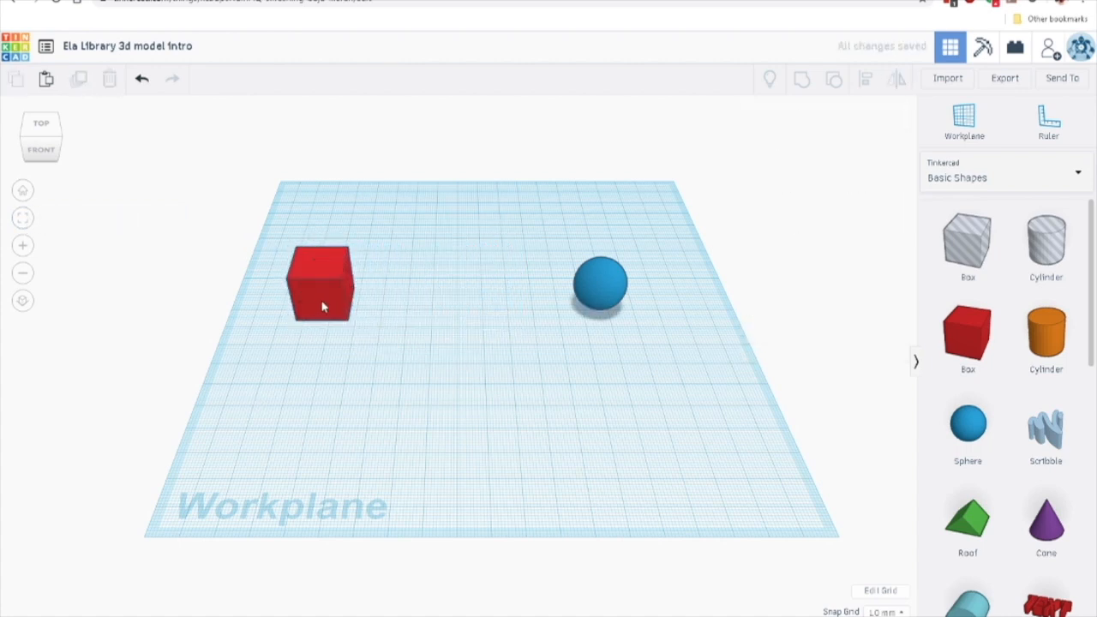
# - Fit the view to the red box, inspect it from several angles, and fit all shapes in view
pyautogui.click(323, 307)
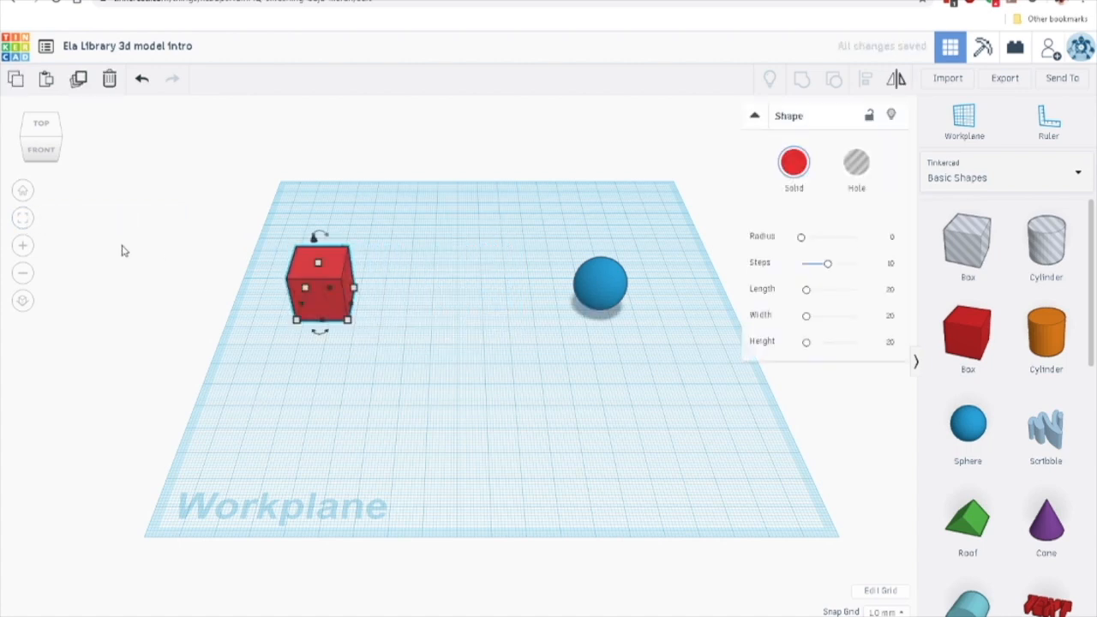
pyautogui.click(20, 220)
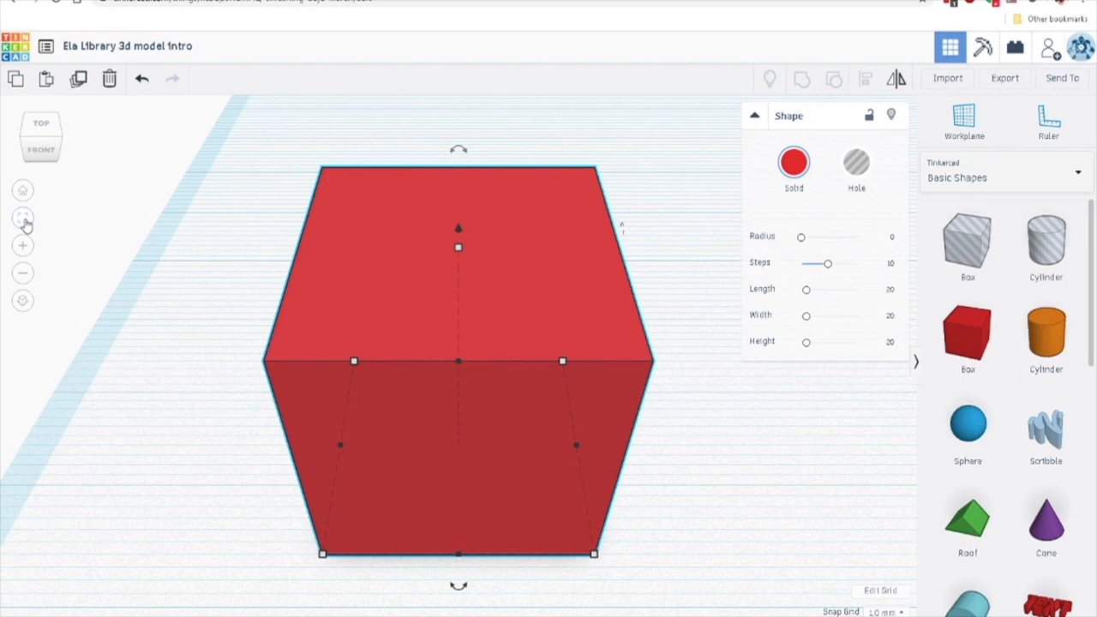
pyautogui.click(103, 226)
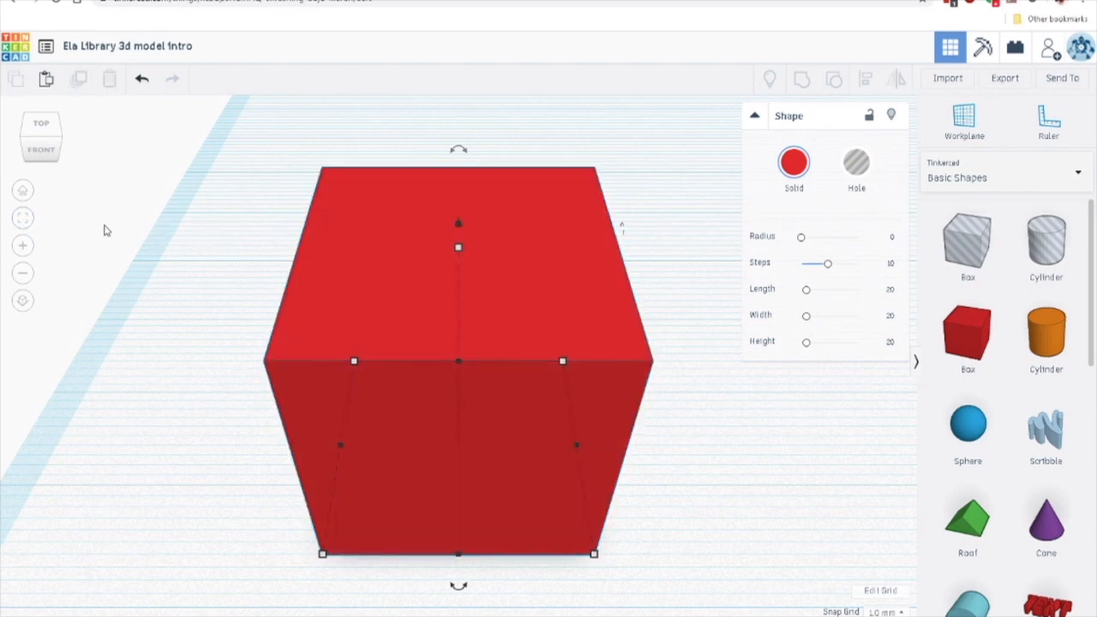
pyautogui.scroll(-1, 210, 273)
pyautogui.scroll(-3, 214, 277)
pyautogui.moveTo(267, 287); pyautogui.dragTo(164, 232, button='right')
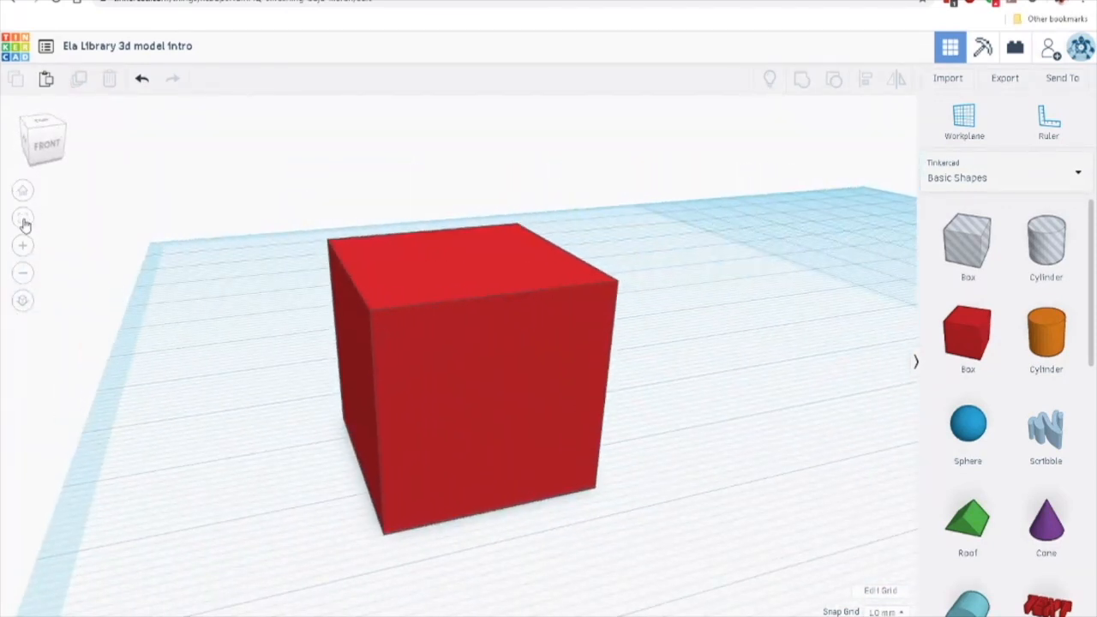
pyautogui.moveTo(198, 265); pyautogui.dragTo(170, 250, button='right')
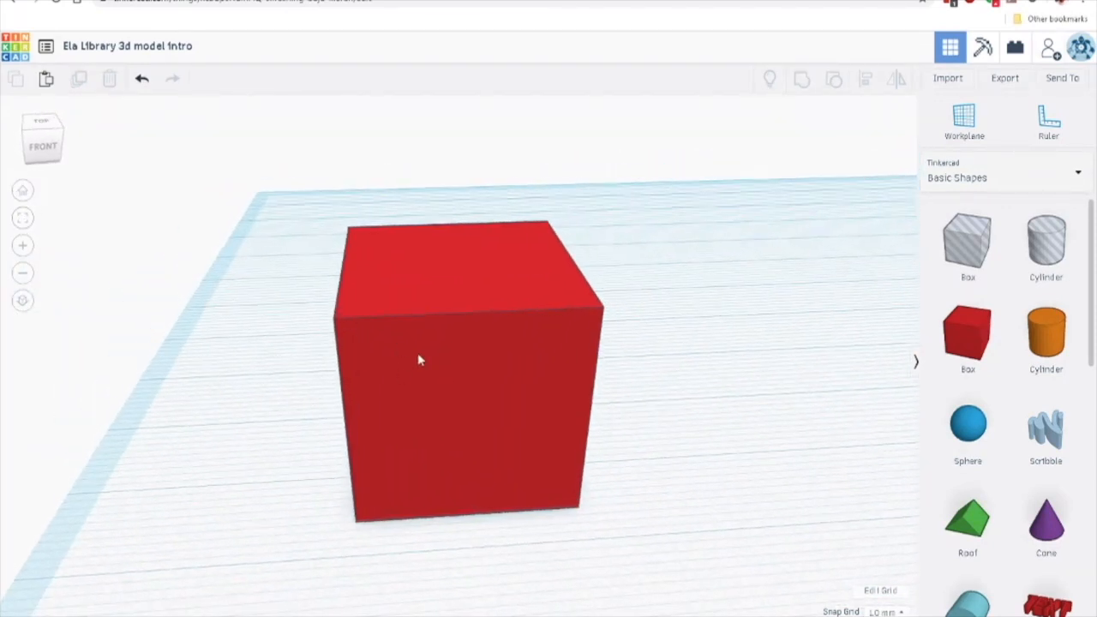
pyautogui.scroll(-4, 419, 360)
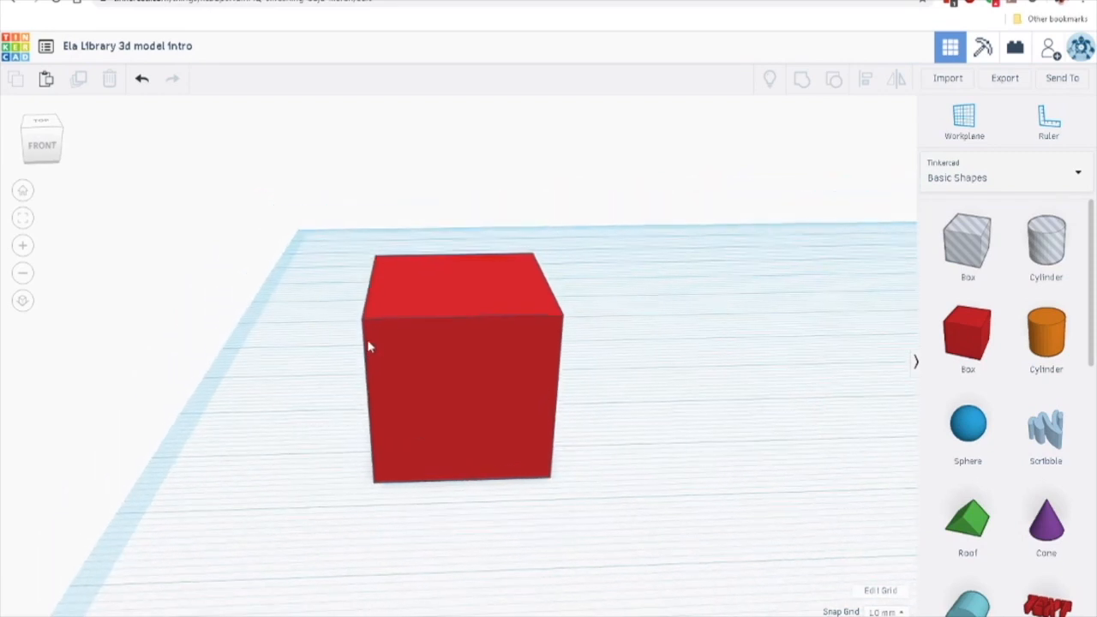
pyautogui.click(21, 222)
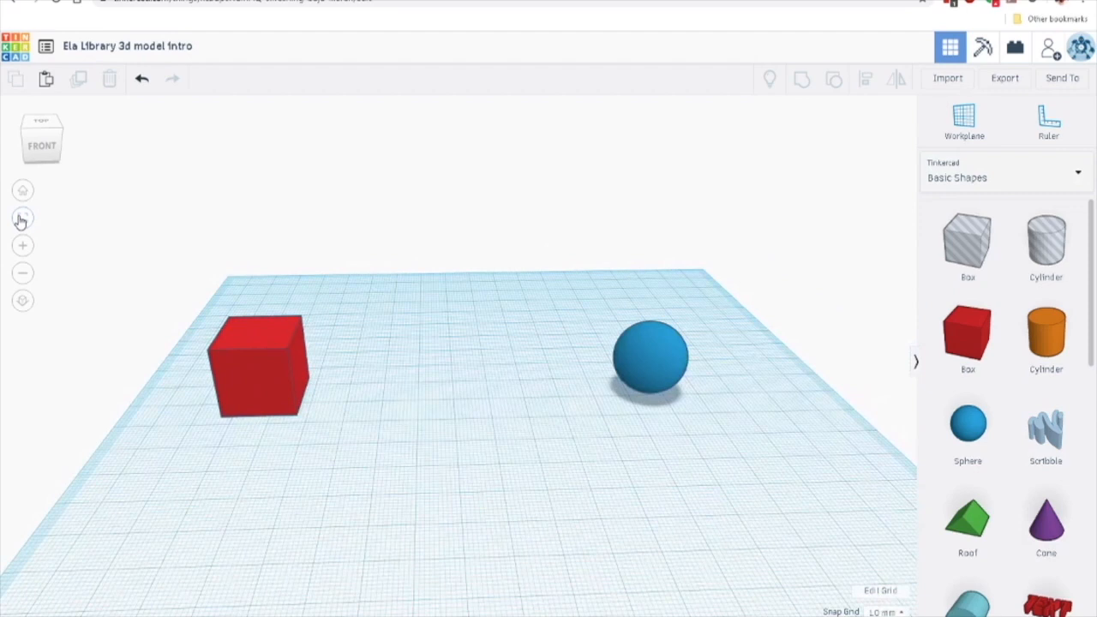
# - Place a green roof on the workplane in front of and between the red box and the blue sphere
pyautogui.scroll(-5, 473, 512)
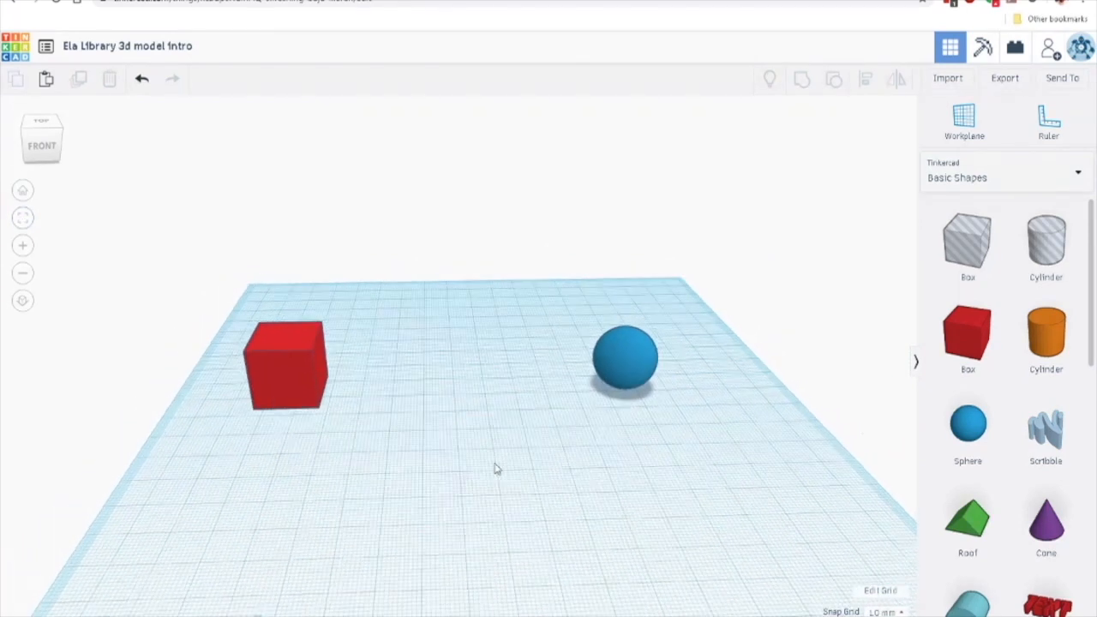
pyautogui.scroll(2, 480, 474)
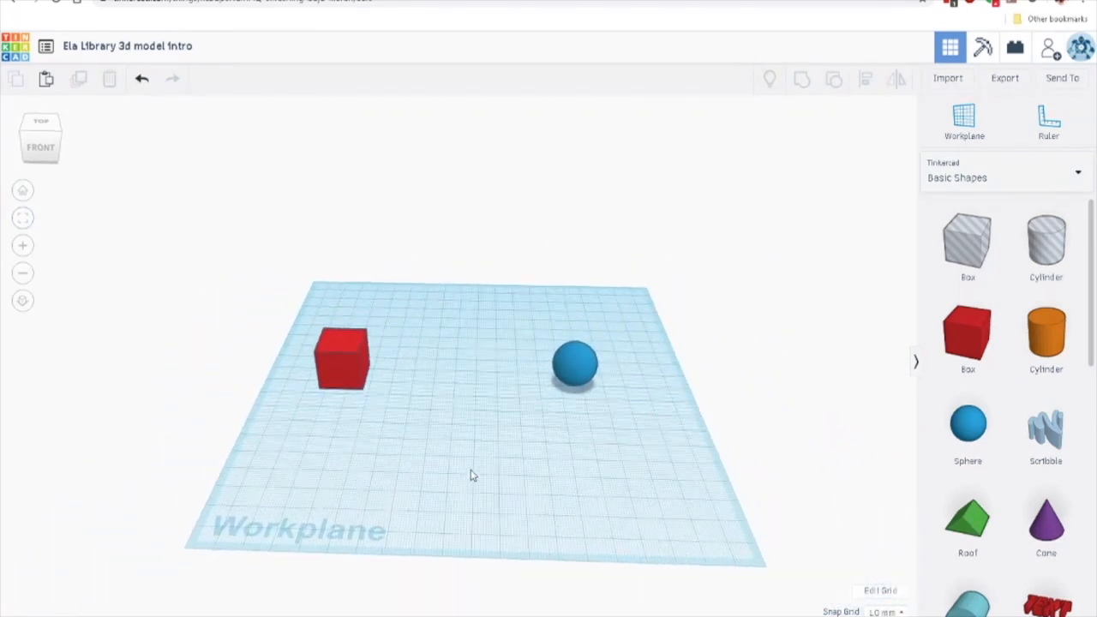
pyautogui.scroll(-4, 480, 476)
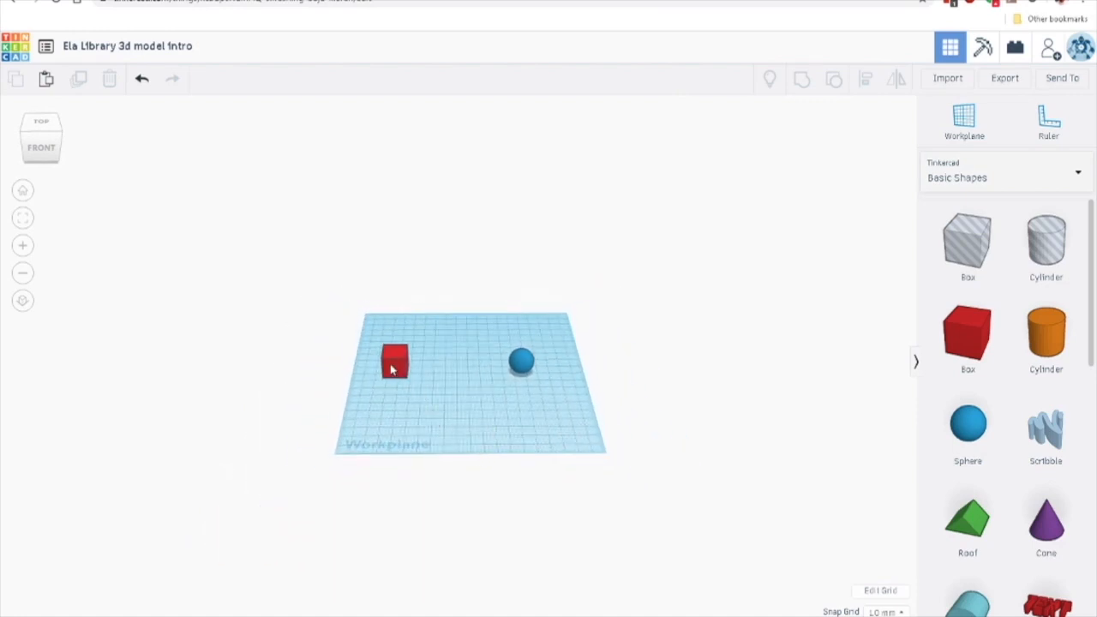
pyautogui.moveTo(968, 521); pyautogui.dragTo(470, 403)
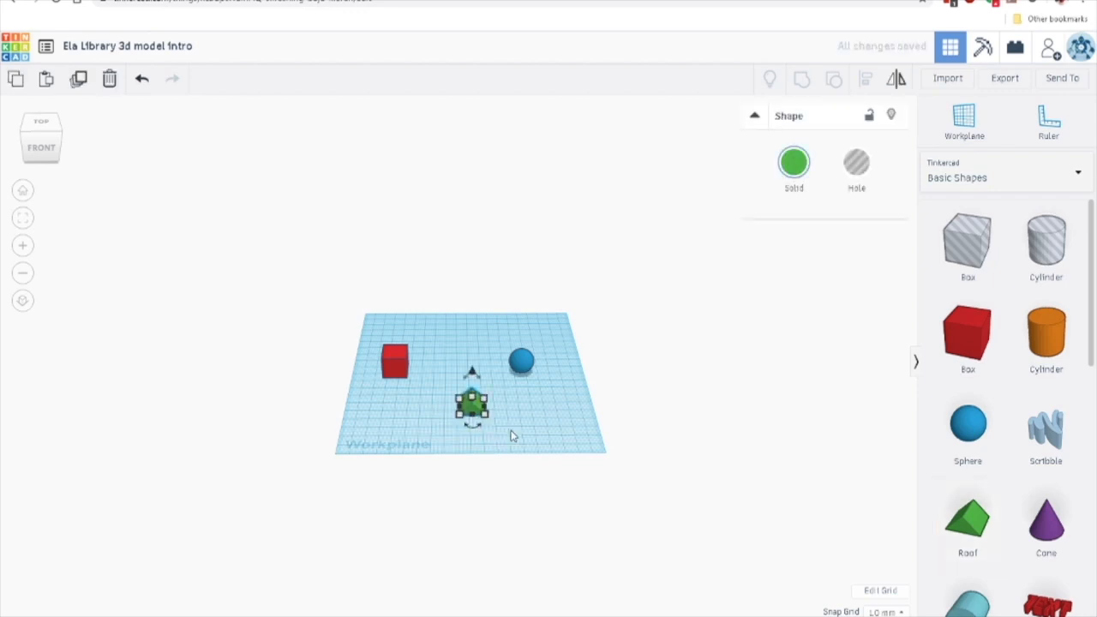
pyautogui.click(506, 435)
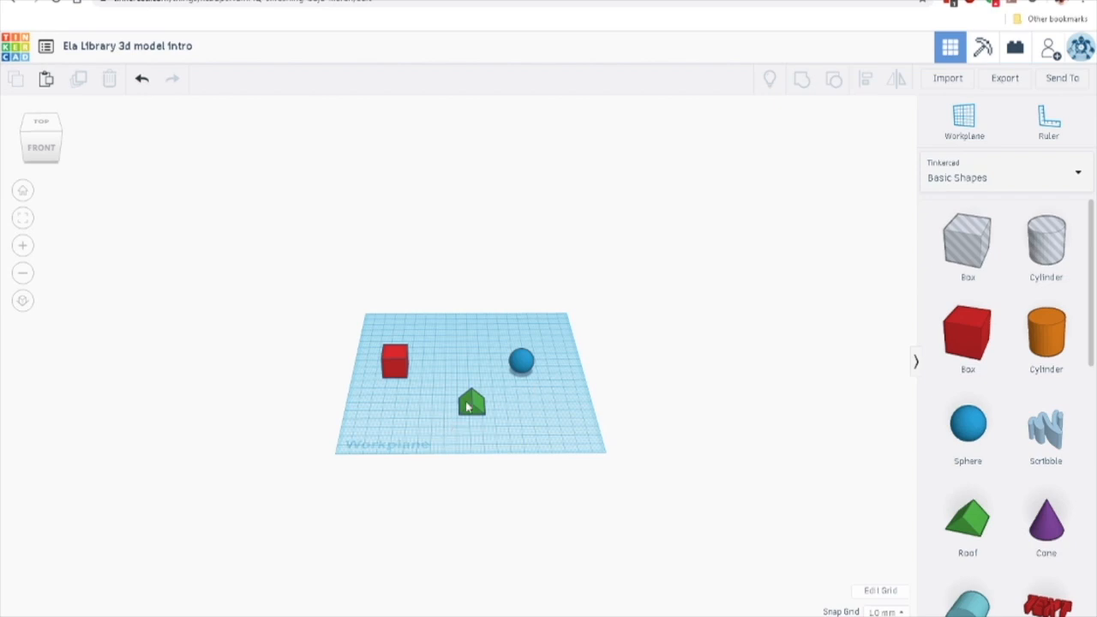
# - Move the green roof off the workplane, far to the right and about 283 mm backward
pyautogui.click(470, 403)
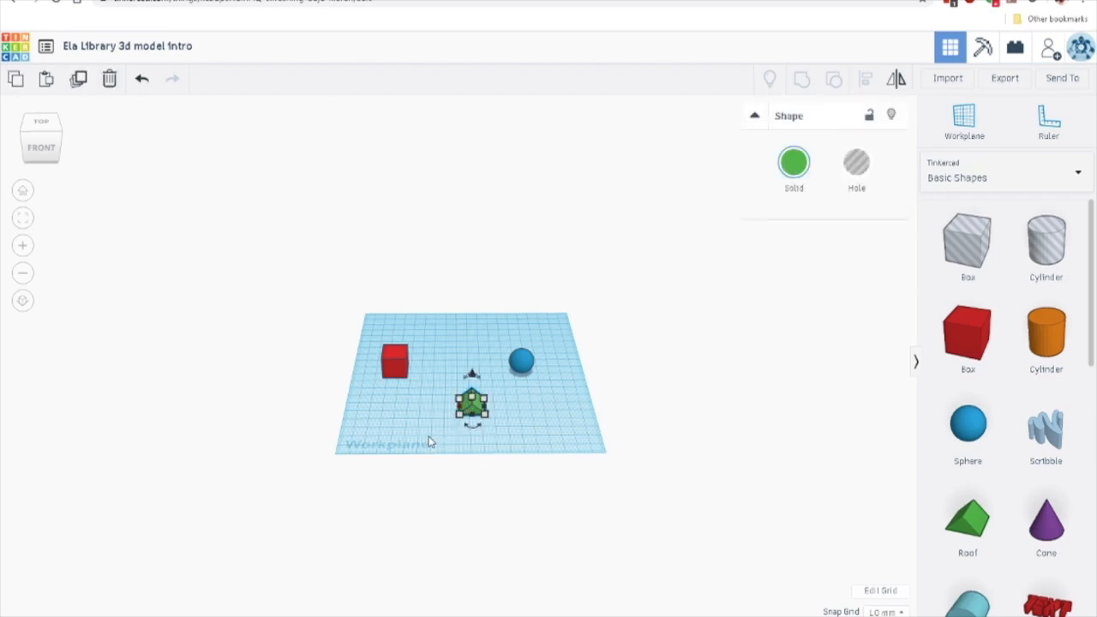
pyautogui.scroll(5, 429, 442)
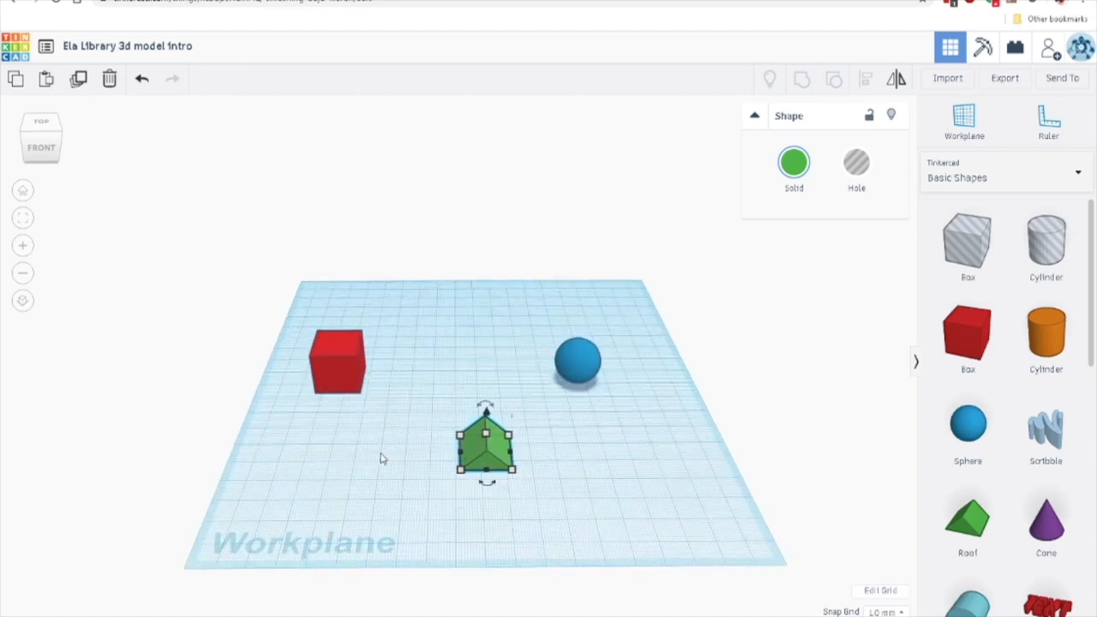
pyautogui.scroll(3, 382, 458)
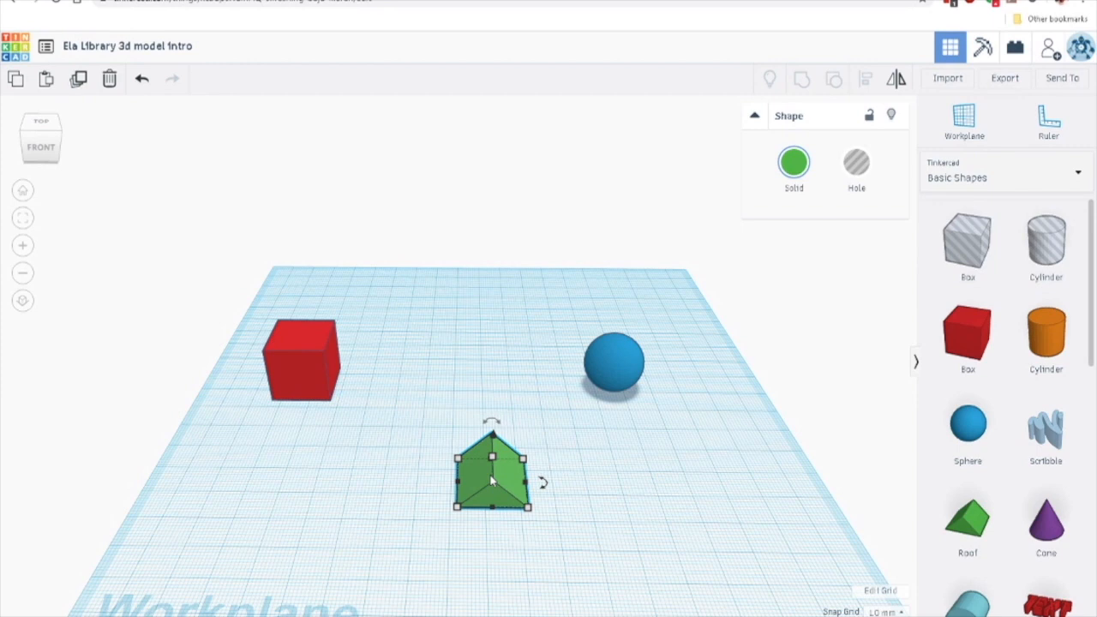
pyautogui.click(412, 474)
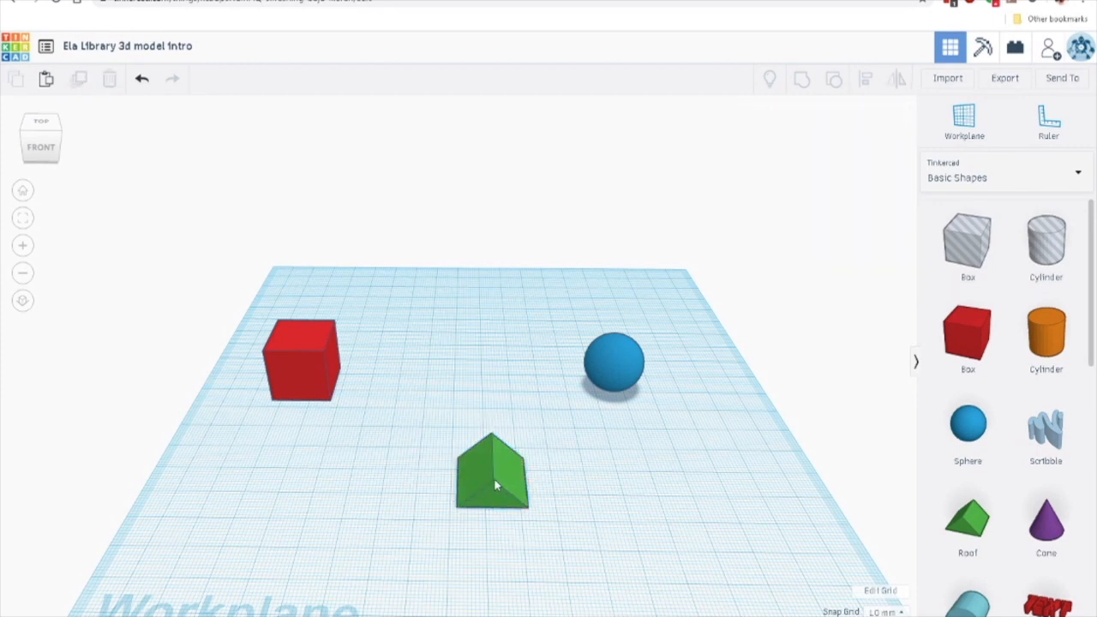
pyautogui.moveTo(486, 480); pyautogui.dragTo(1053, 177)
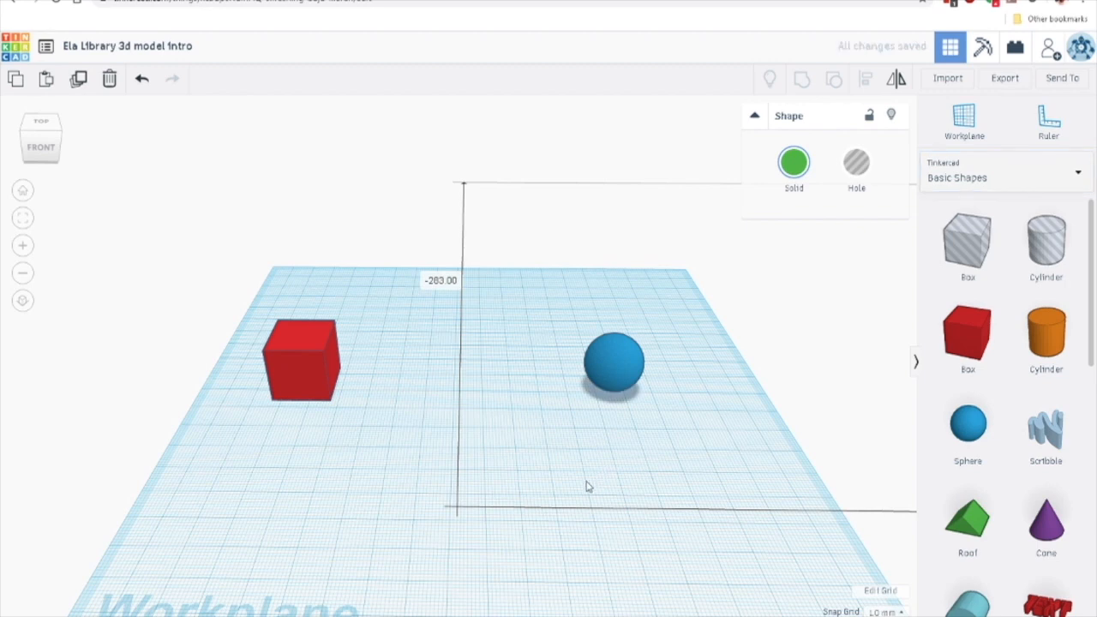
pyautogui.click(365, 521)
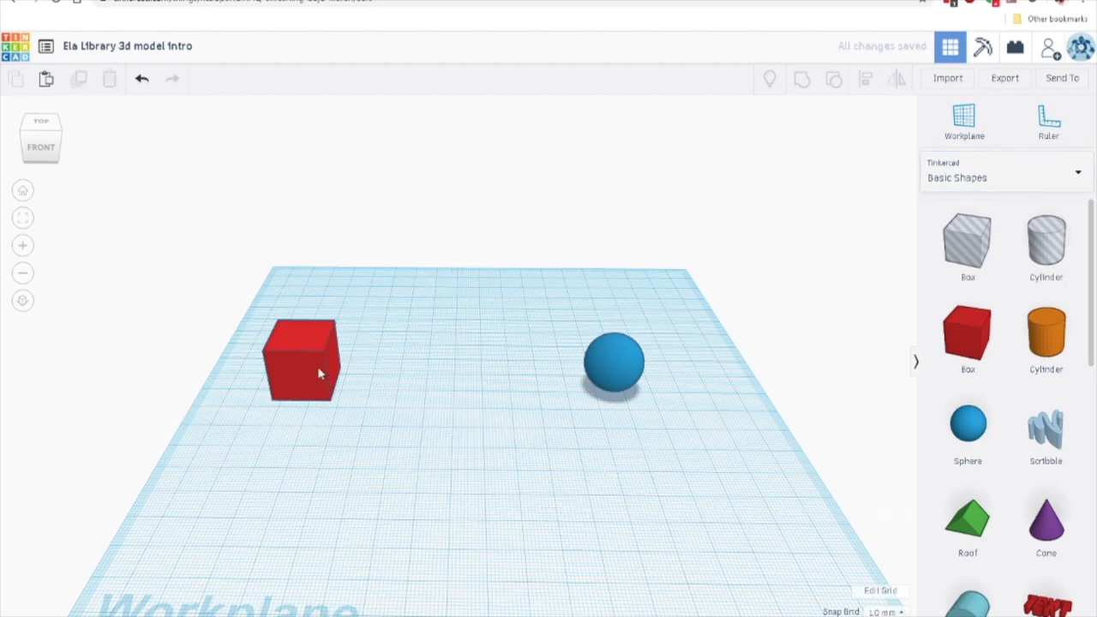
# - Bring the red box and the blue sphere close together, side by side near the middle of the workplane
pyautogui.moveTo(602, 390); pyautogui.dragTo(555, 398)
pyautogui.moveTo(301, 372); pyautogui.dragTo(515, 390)
pyautogui.moveTo(612, 386); pyautogui.dragTo(585, 389)
pyautogui.click(360, 435)
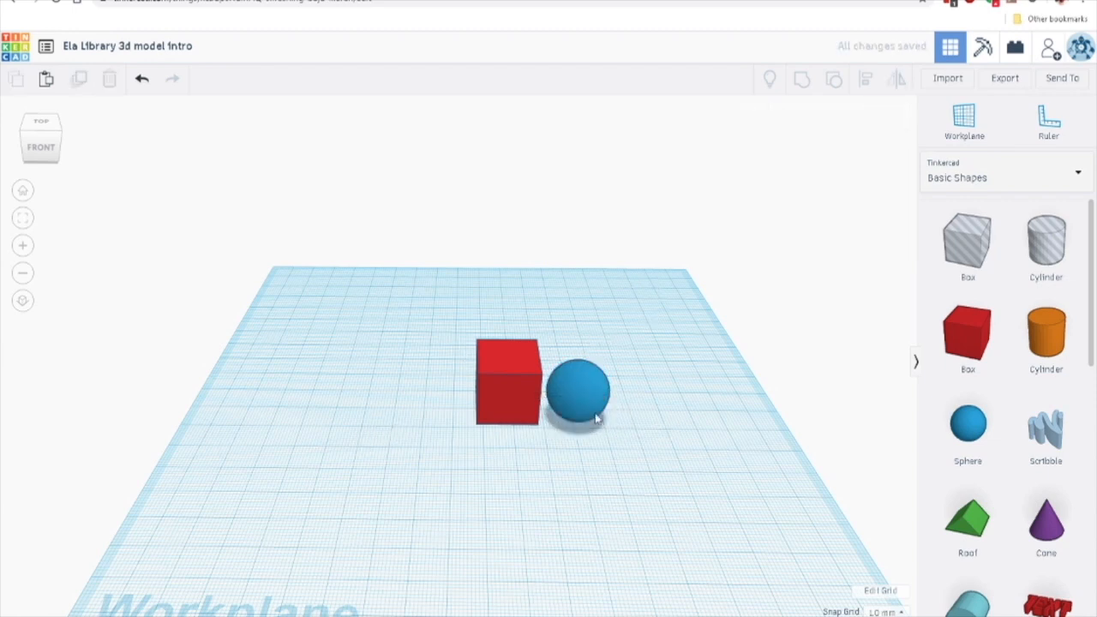
pyautogui.click(579, 392)
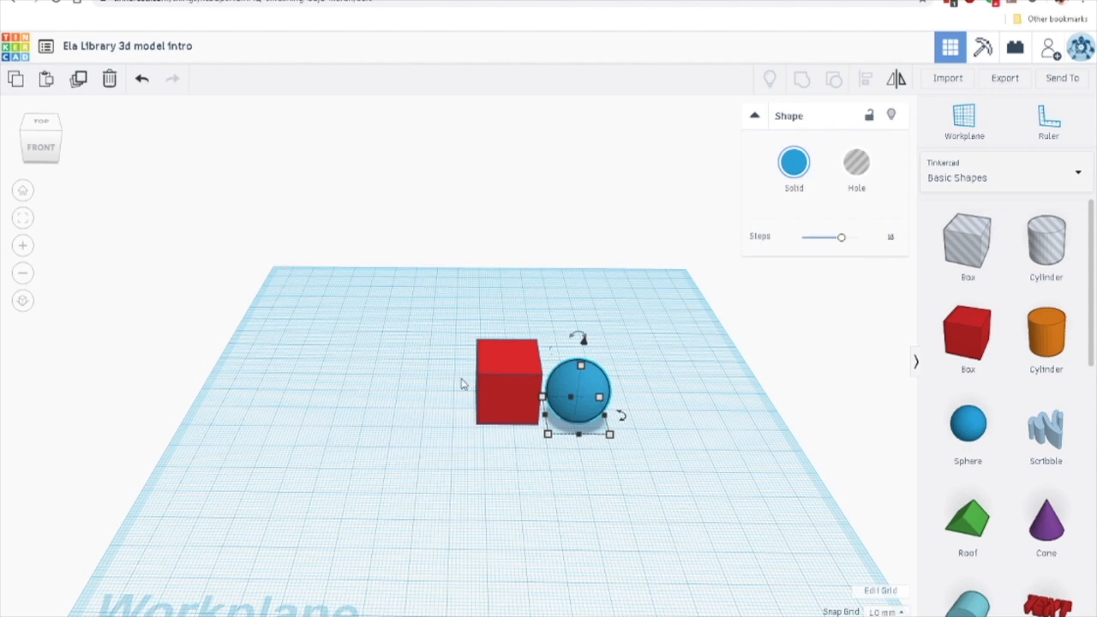
pyautogui.click(423, 401)
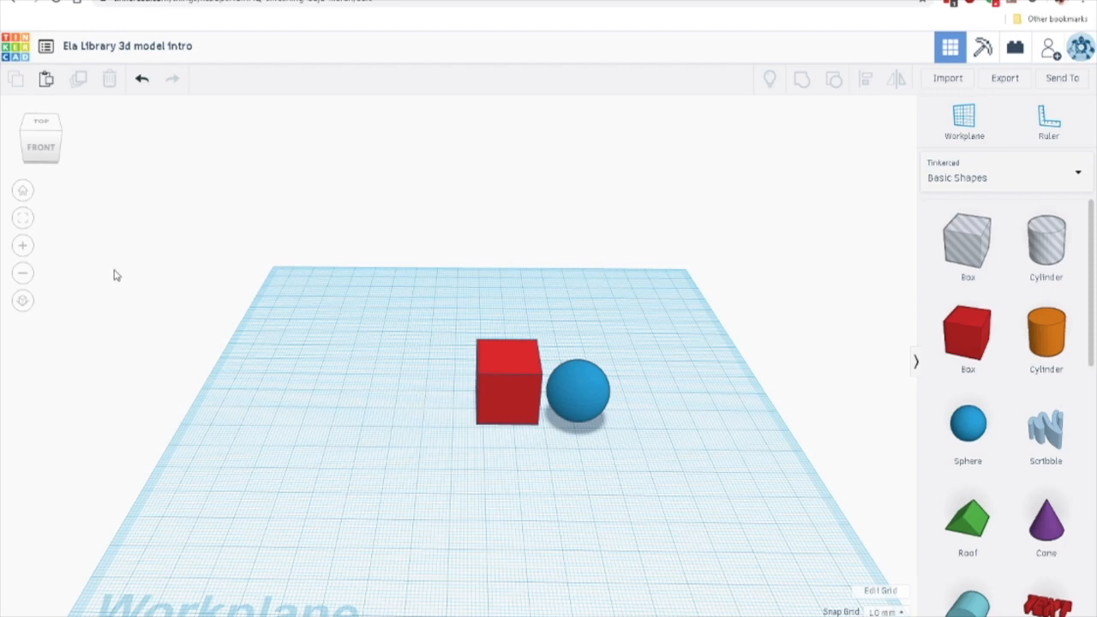
# - Fit all shapes in view, fit the view to the red box, and zoom back out to the whole workplane
pyautogui.click(23, 221)
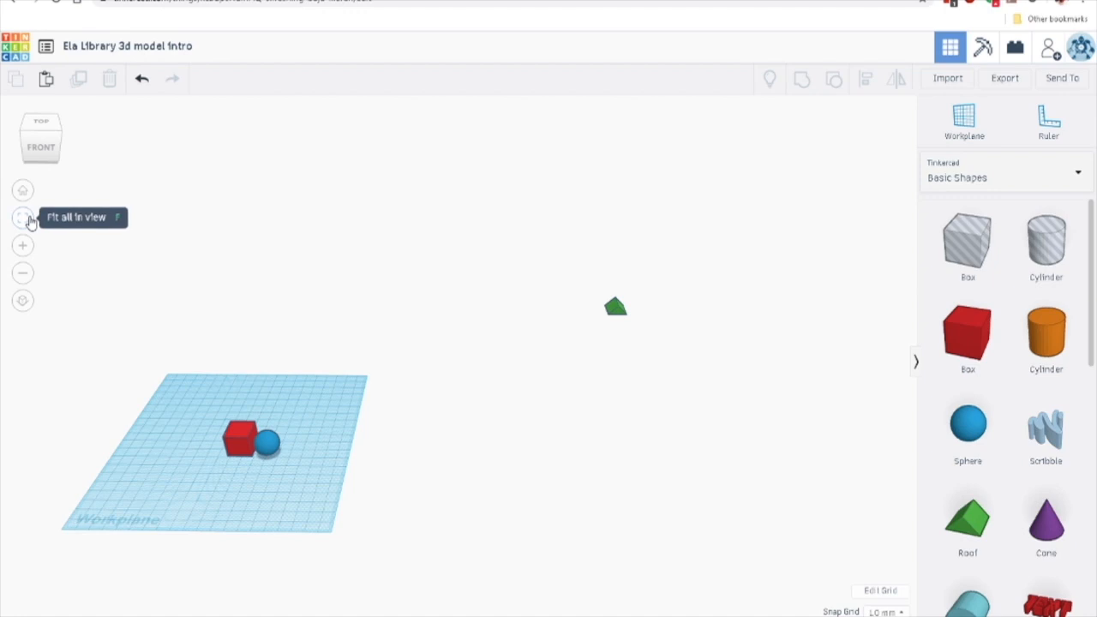
pyautogui.click(243, 444)
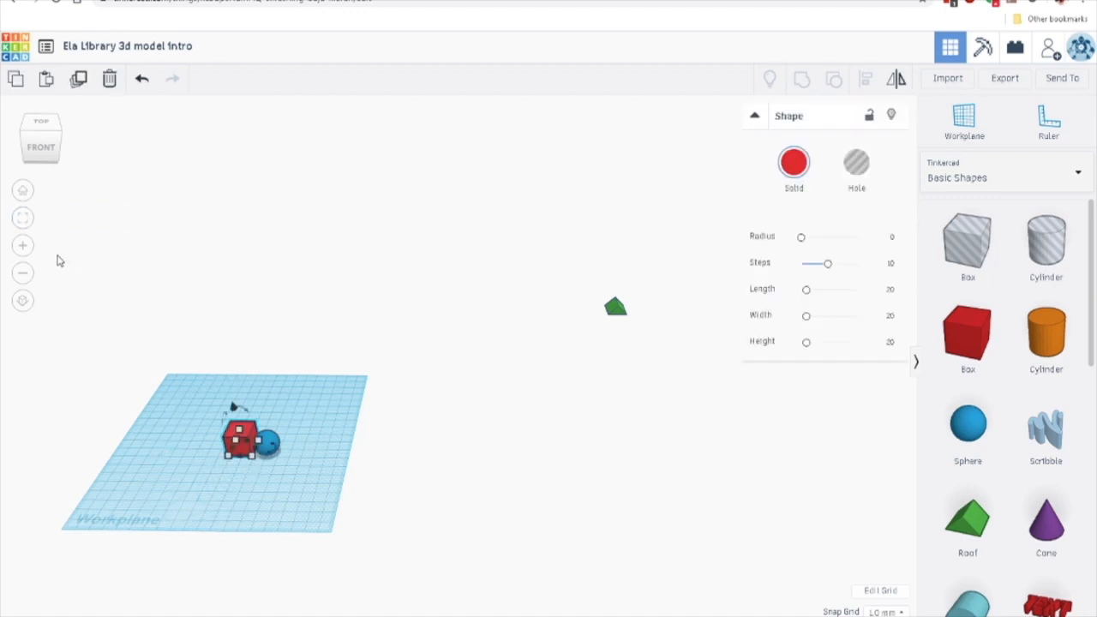
pyautogui.click(25, 222)
pyautogui.click(237, 483)
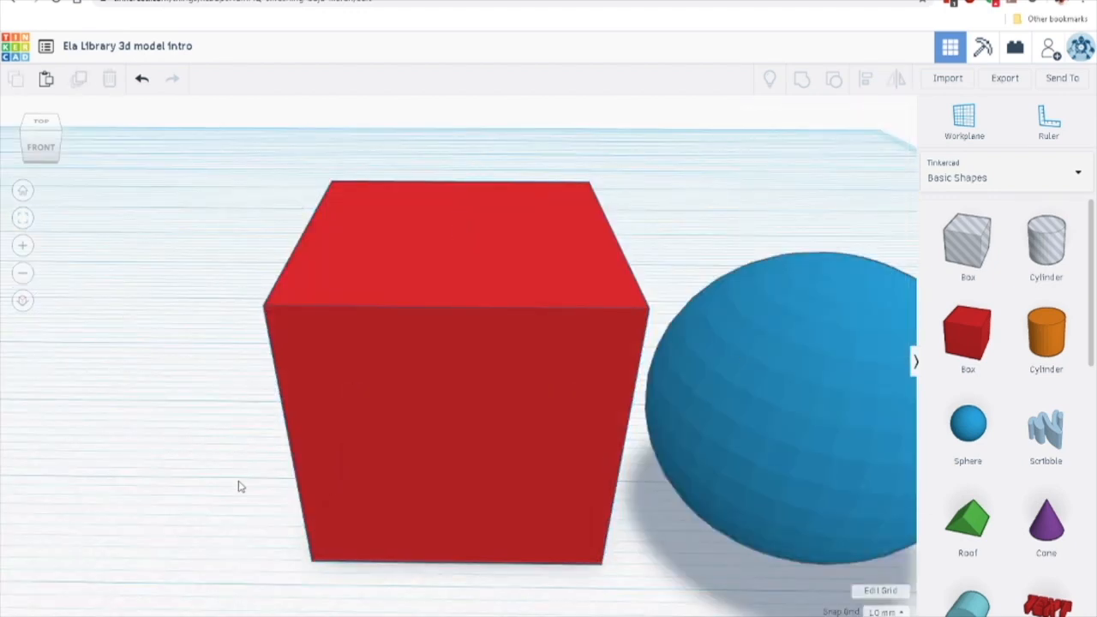
pyautogui.scroll(-5, 240, 483)
pyautogui.moveTo(241, 483); pyautogui.dragTo(237, 516, button='right')
# - Move the blue sphere off the workplane, far to the left and about 432 mm backward
pyautogui.click(549, 379)
pyautogui.moveTo(538, 378); pyautogui.dragTo(115, 107)
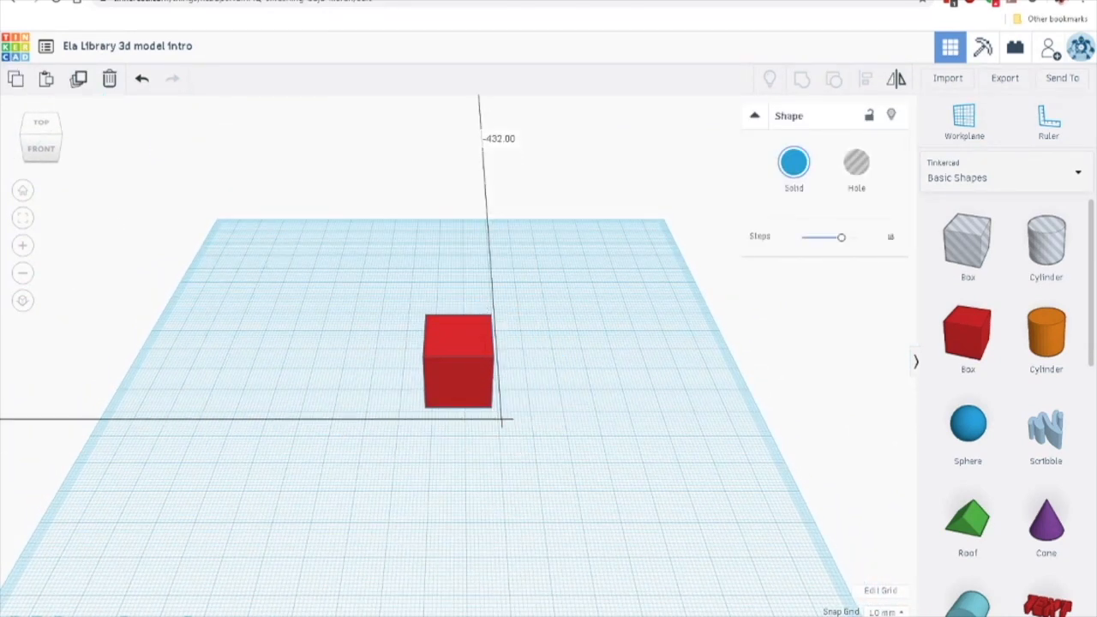
pyautogui.click(513, 465)
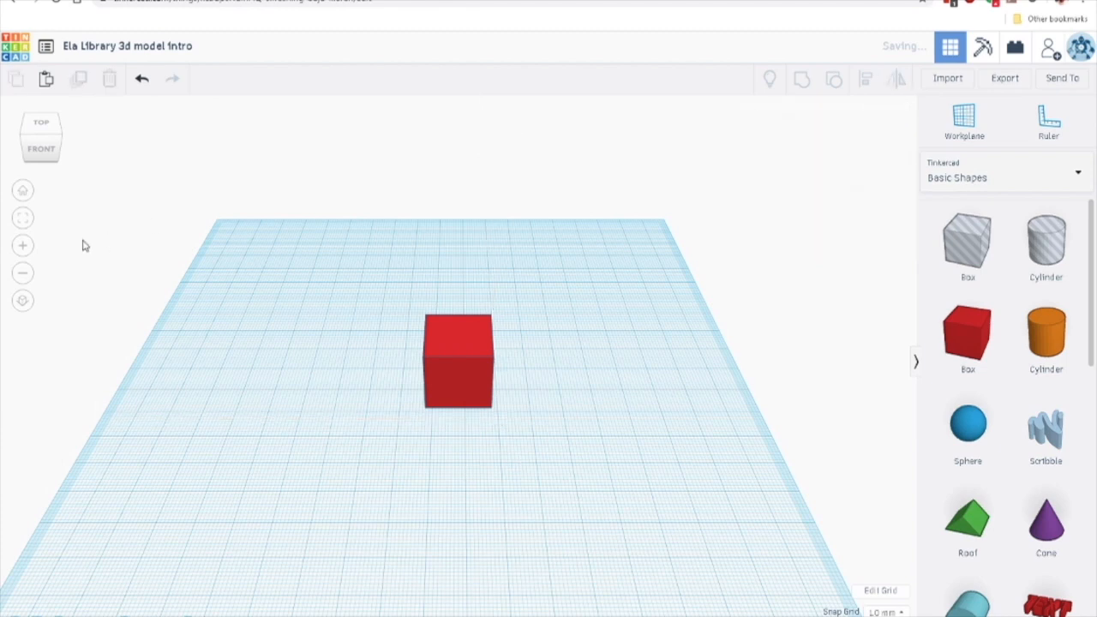
# - Fit all shapes in view, select the box, sphere and roof together, and delete them
pyautogui.click(23, 218)
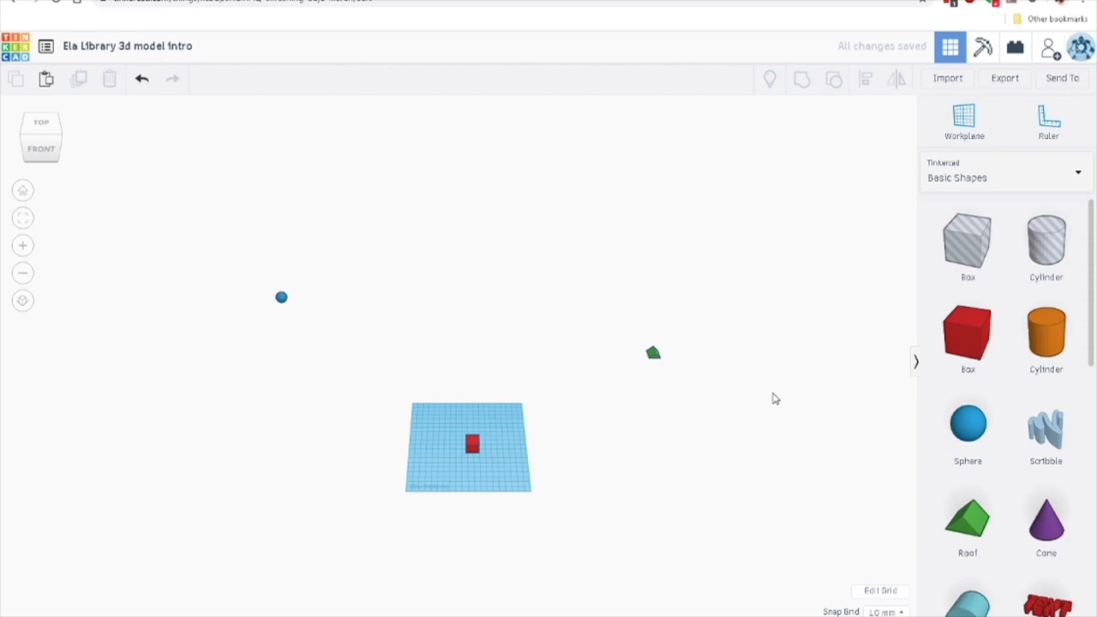
pyautogui.moveTo(174, 259); pyautogui.dragTo(755, 519)
pyautogui.press('Delete')
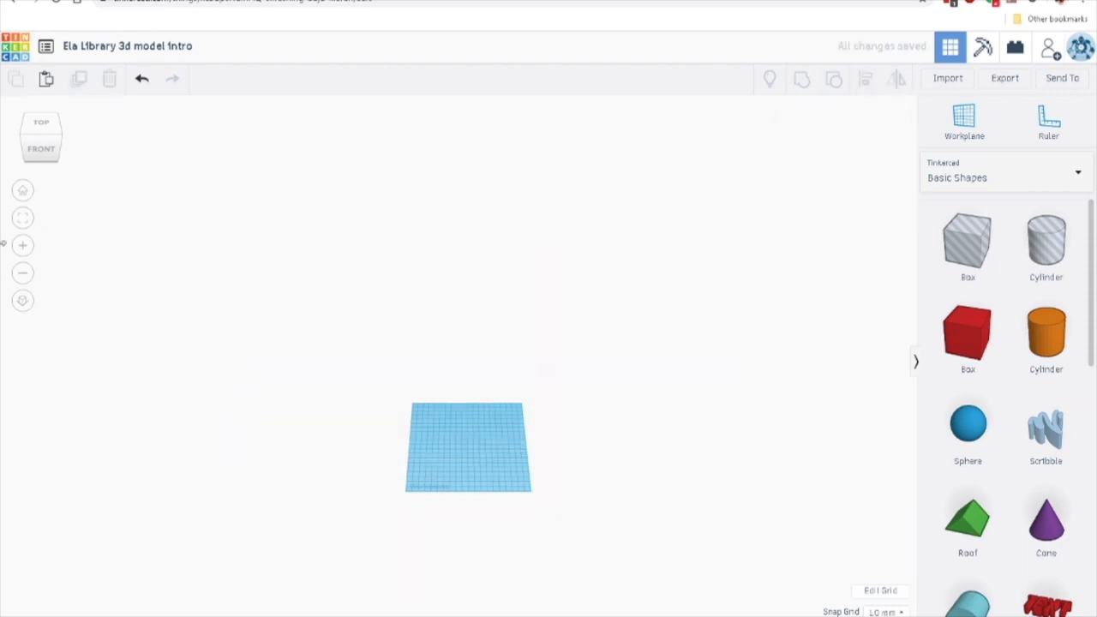
# - Restore the home view and look over the empty workplane at different zoom levels and a slightly lower angle
pyautogui.click(21, 190)
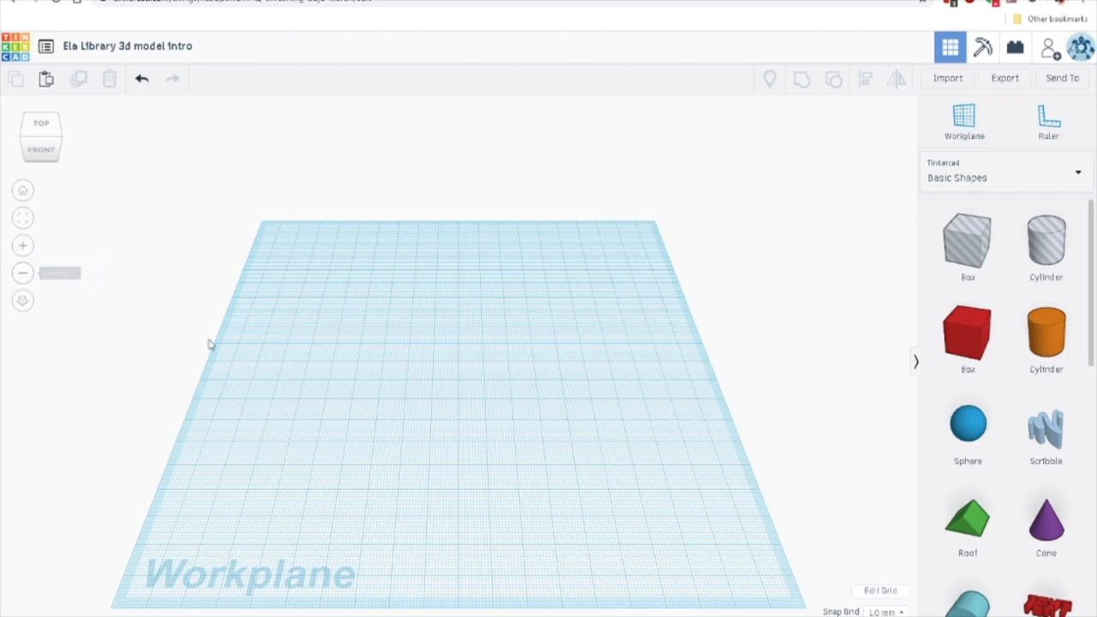
pyautogui.scroll(5, 470, 397)
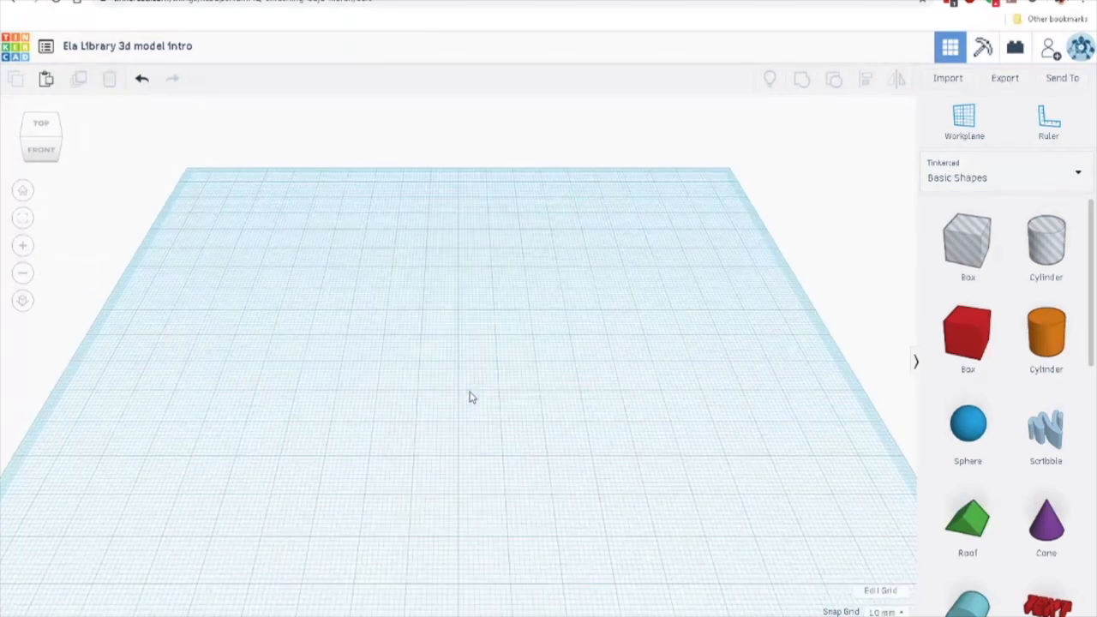
pyautogui.scroll(-5, 470, 397)
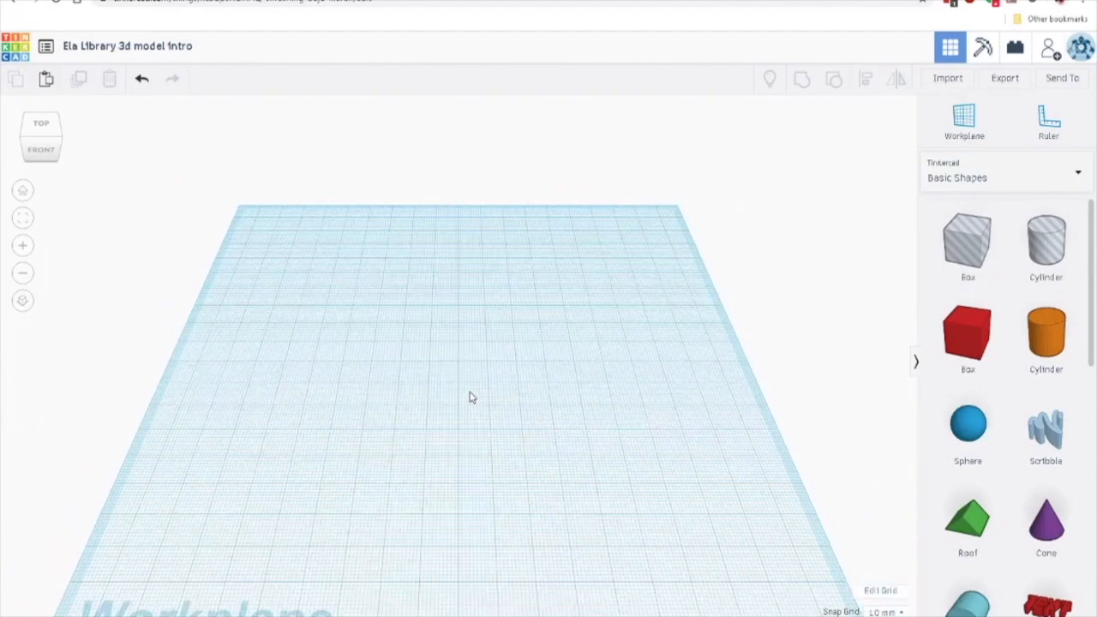
pyautogui.scroll(1, 470, 397)
pyautogui.scroll(2, 469, 397)
pyautogui.scroll(-3, 470, 397)
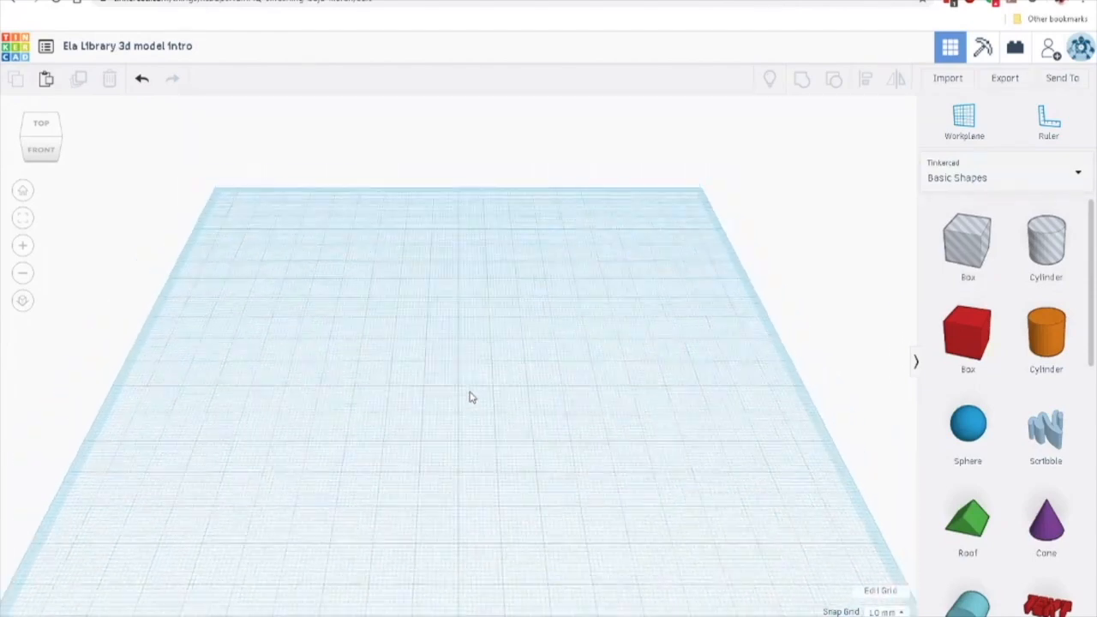
pyautogui.scroll(-3, 475, 390)
pyautogui.moveTo(475, 390)
pyautogui.mouseDown(button='right')
pyautogui.moveTo(460, 385)
pyautogui.moveTo(467, 377)
pyautogui.mouseUp(button='right')
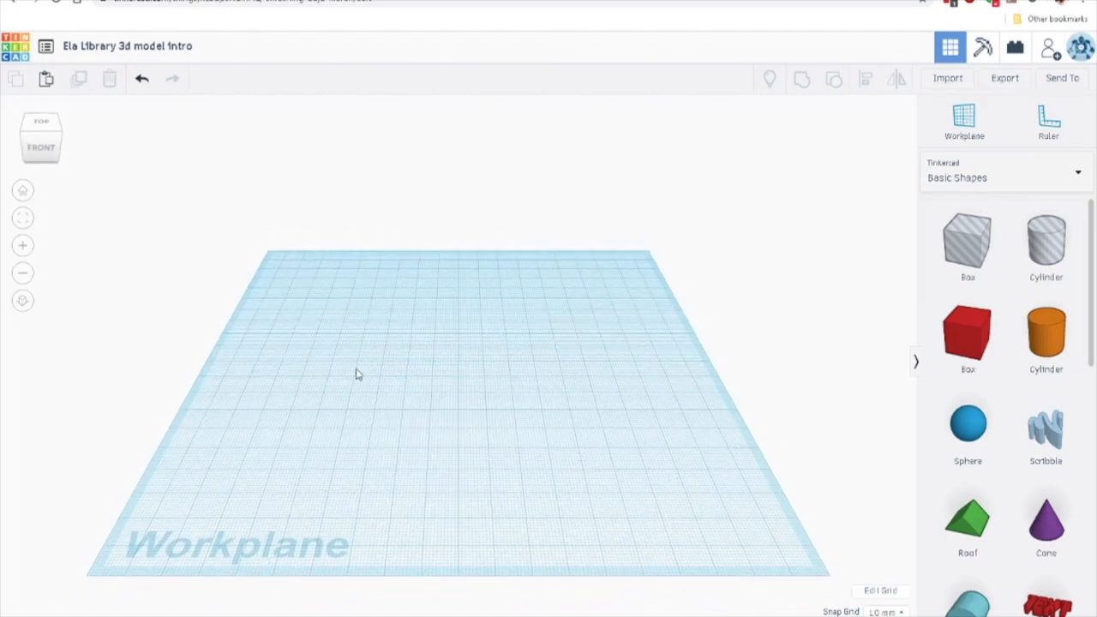
# - Place three blue spheres in a straight row running front to back near the middle of the workplane
pyautogui.moveTo(980, 431); pyautogui.dragTo(504, 438)
pyautogui.click(503, 438)
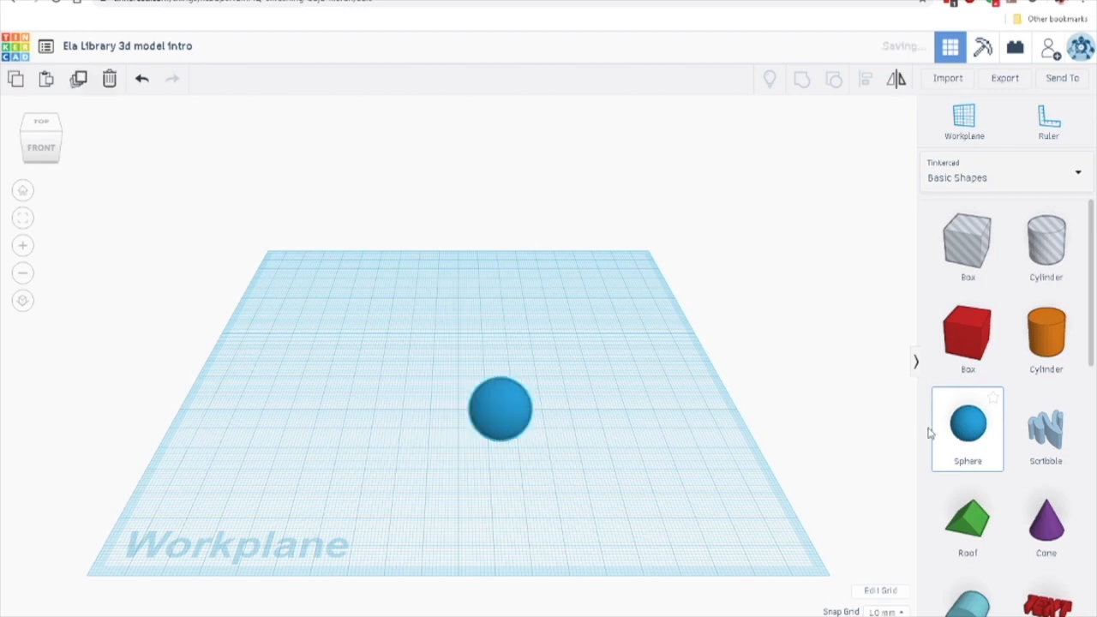
pyautogui.click(499, 363)
pyautogui.click(969, 426)
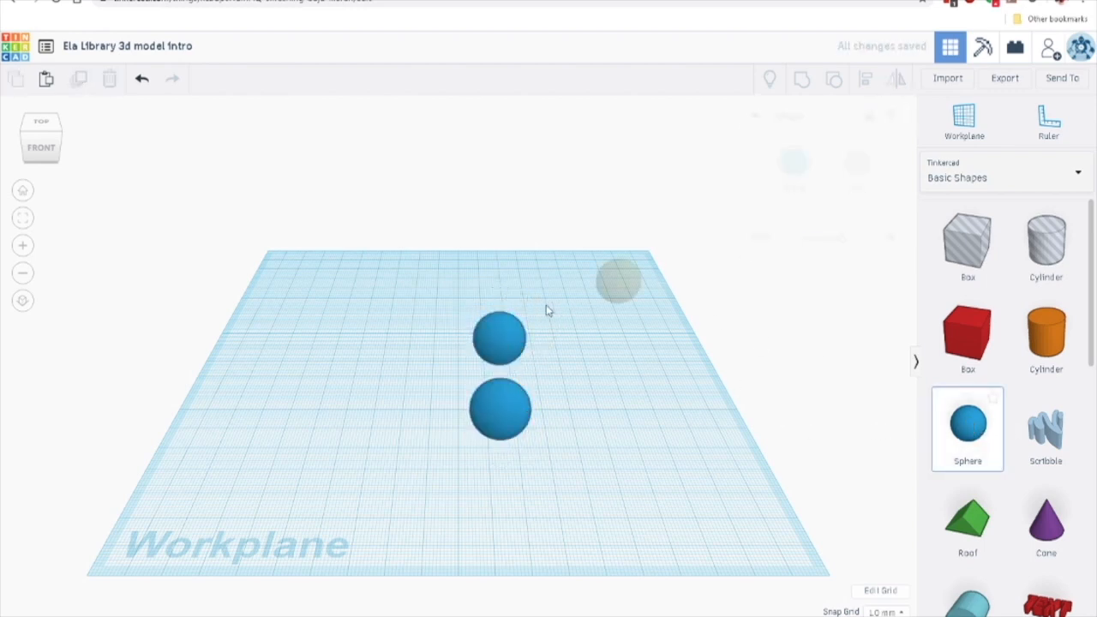
pyautogui.click(495, 301)
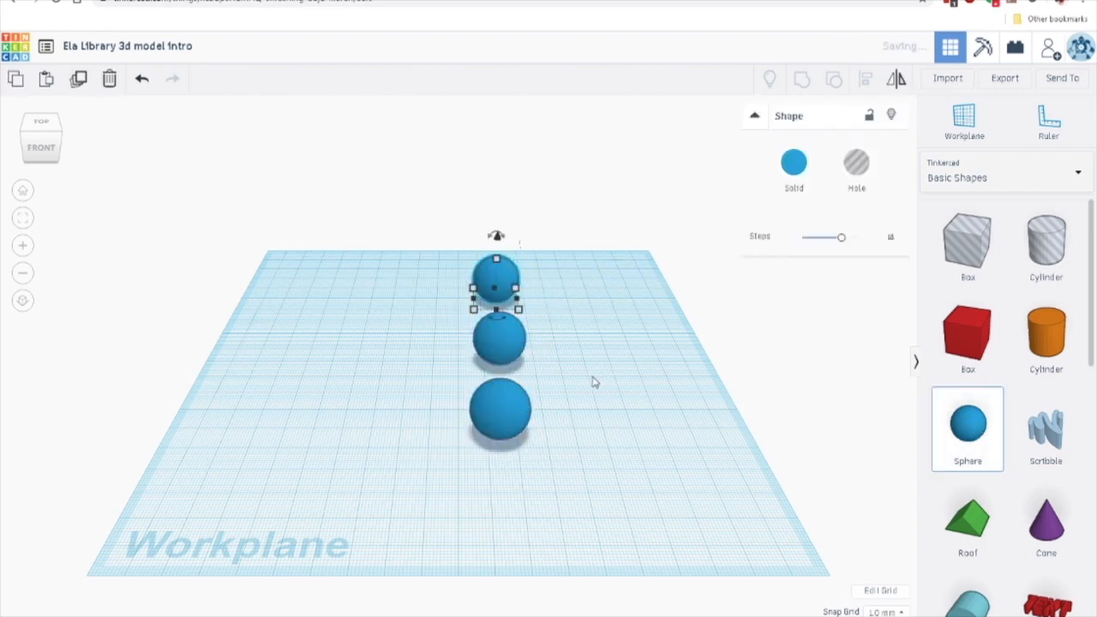
pyautogui.click(452, 458)
# - Examine the row of spheres from lower angles and different distances for how perspective affects their apparent size
pyautogui.scroll(-3, 506, 481)
pyautogui.moveTo(505, 478); pyautogui.dragTo(492, 412, button='right')
pyautogui.scroll(-5, 517, 418)
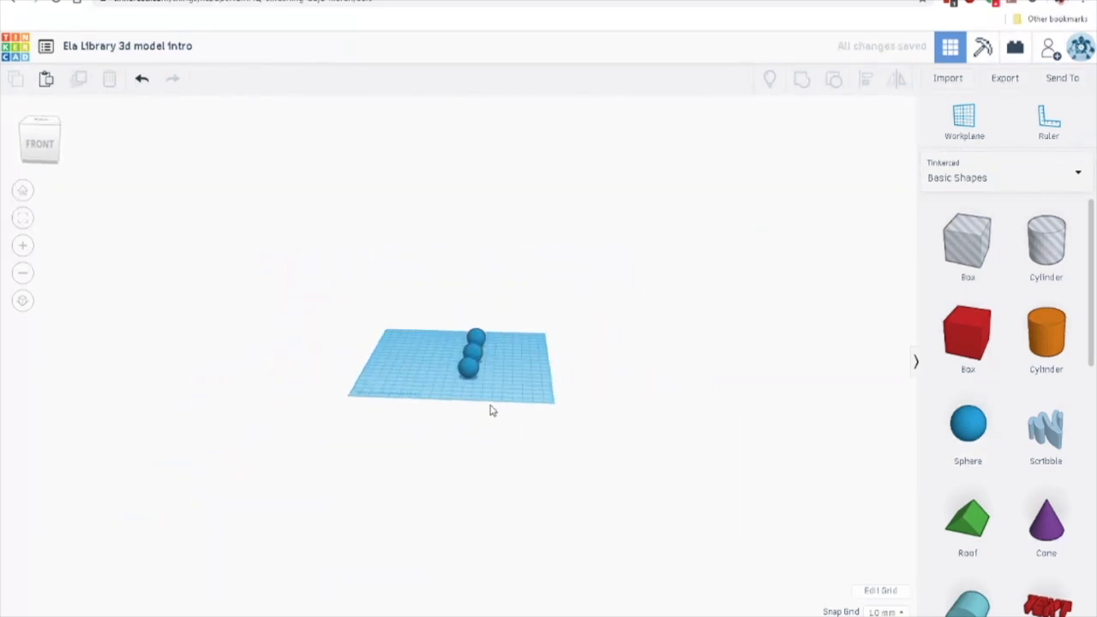
pyautogui.scroll(2, 492, 410)
pyautogui.scroll(6, 491, 411)
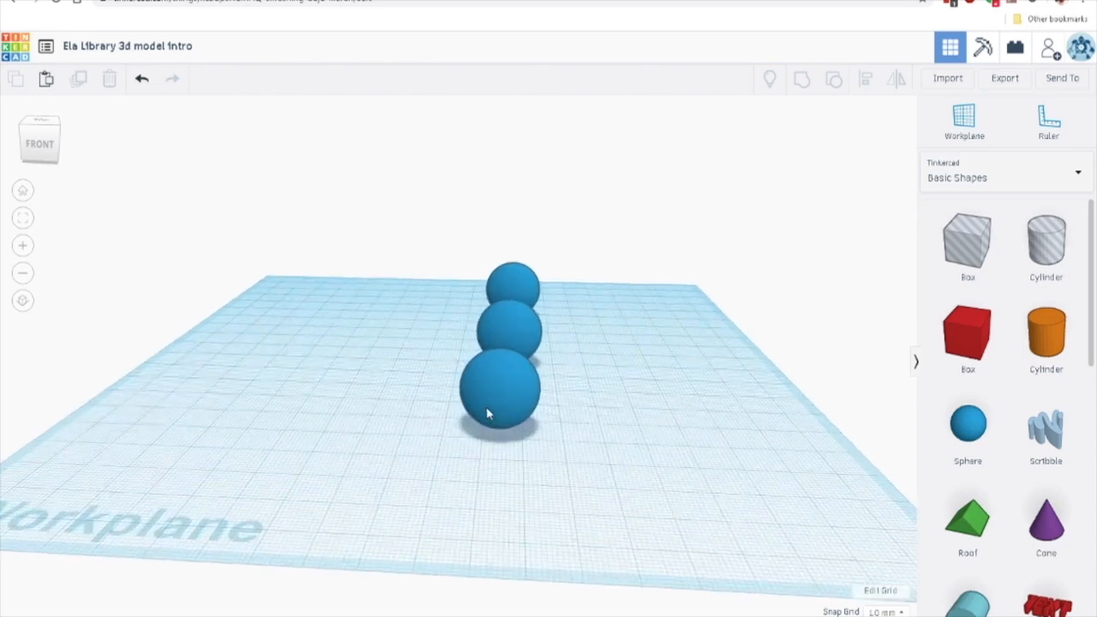
pyautogui.moveTo(463, 404); pyautogui.dragTo(382, 362, button='right')
pyautogui.scroll(-3, 382, 363)
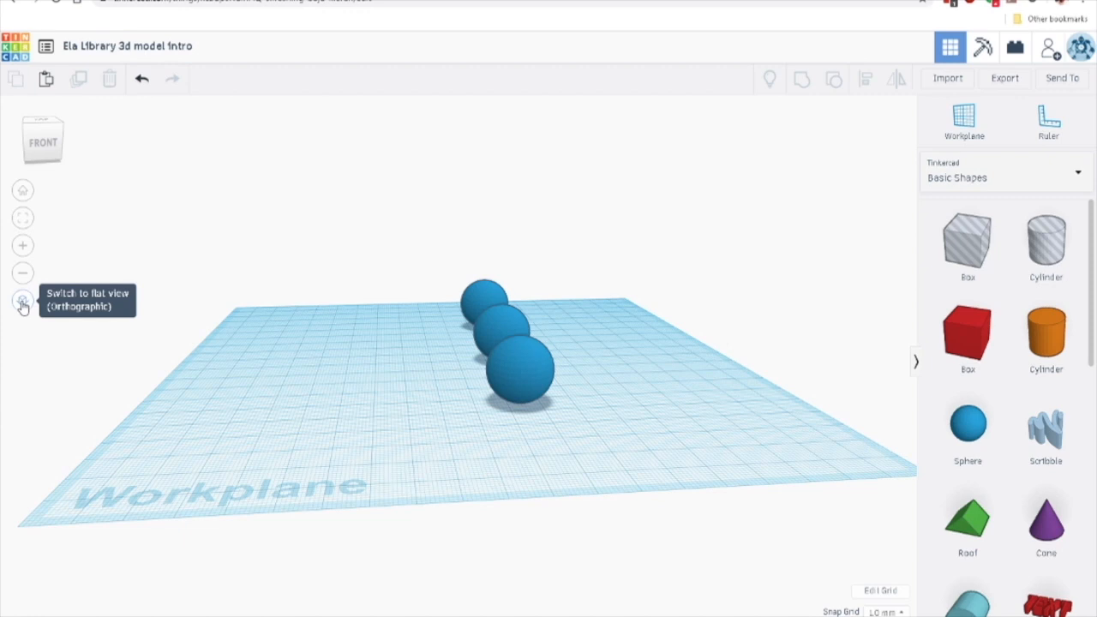
# - Switch to the flat orthographic view, inspect the row of spheres, and return to the perspective view
pyautogui.click(23, 302)
pyautogui.moveTo(355, 421)
pyautogui.mouseDown(button='right')
pyautogui.moveTo(448, 409)
pyautogui.moveTo(588, 412)
pyautogui.moveTo(600, 424)
pyautogui.moveTo(591, 437)
pyautogui.moveTo(188, 385)
pyautogui.moveTo(365, 427)
pyautogui.mouseUp(button='right')
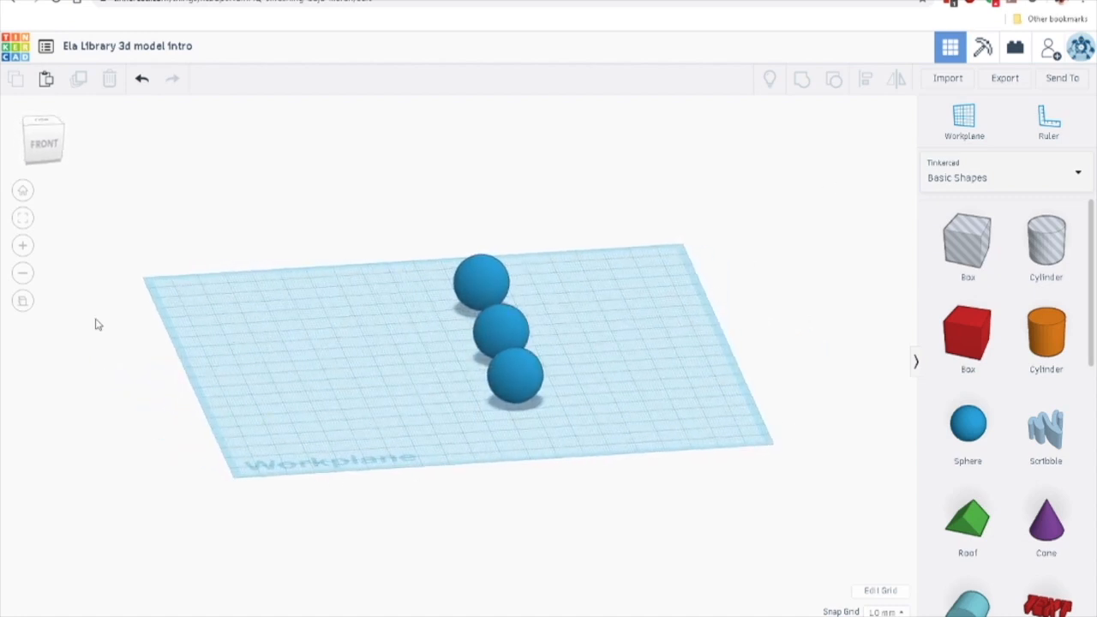
pyautogui.click(23, 301)
# - Select all three blue spheres together and delete them from the workplane
pyautogui.moveTo(335, 378); pyautogui.dragTo(405, 284, button='right')
pyautogui.moveTo(411, 250); pyautogui.dragTo(568, 446)
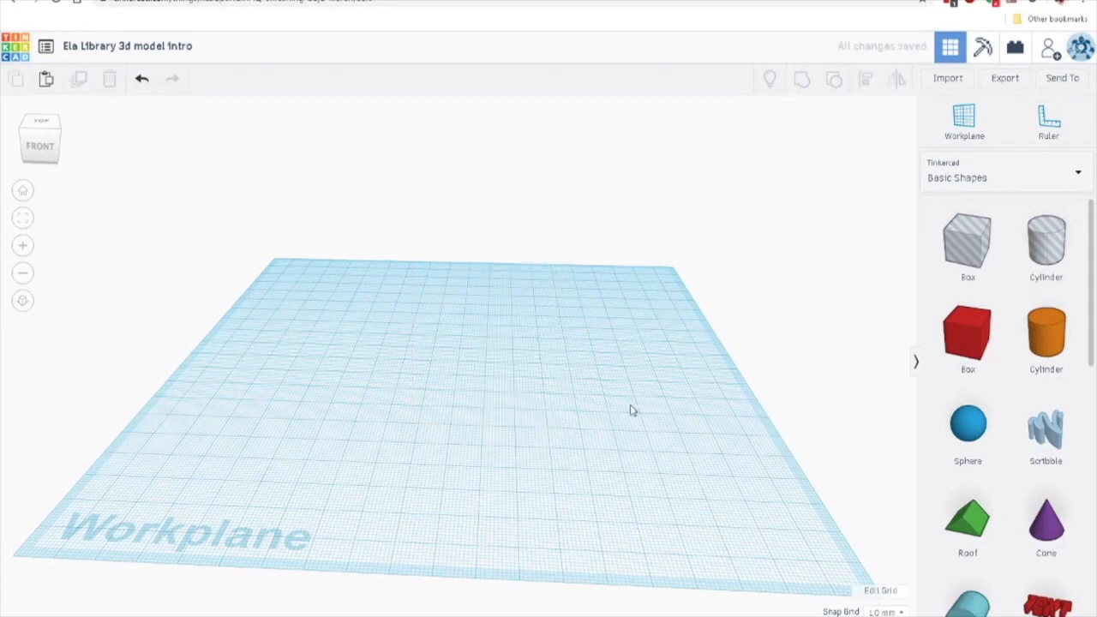
pyautogui.moveTo(649, 318); pyautogui.dragTo(661, 314, button='right')
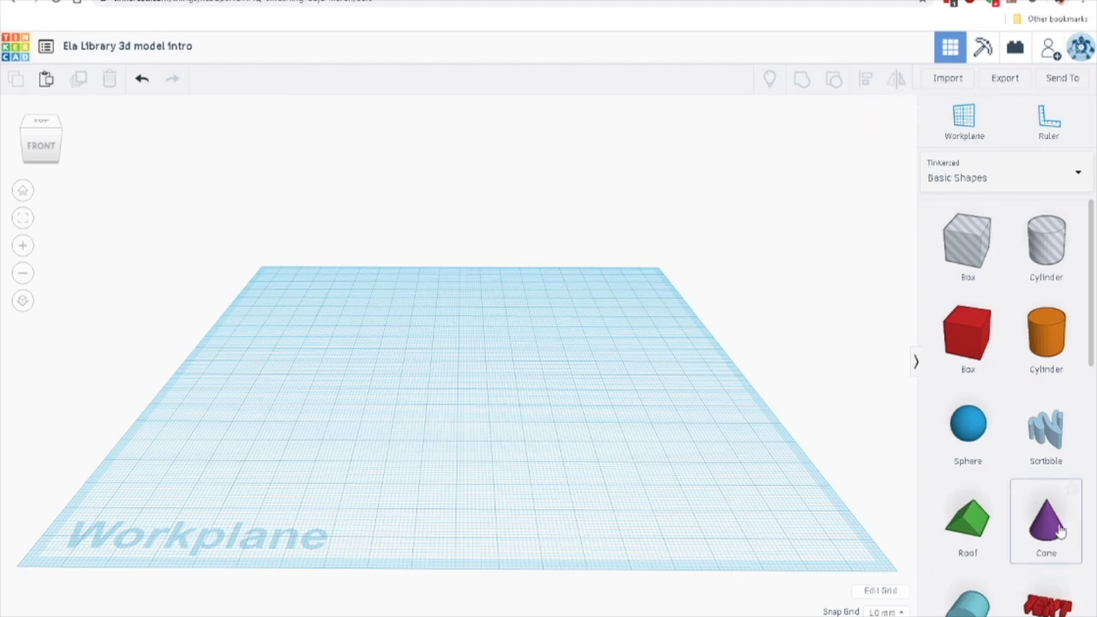
# - Place a purple cone near the middle of the workplane and a red icosahedron a short distance to its left
pyautogui.click(523, 377)
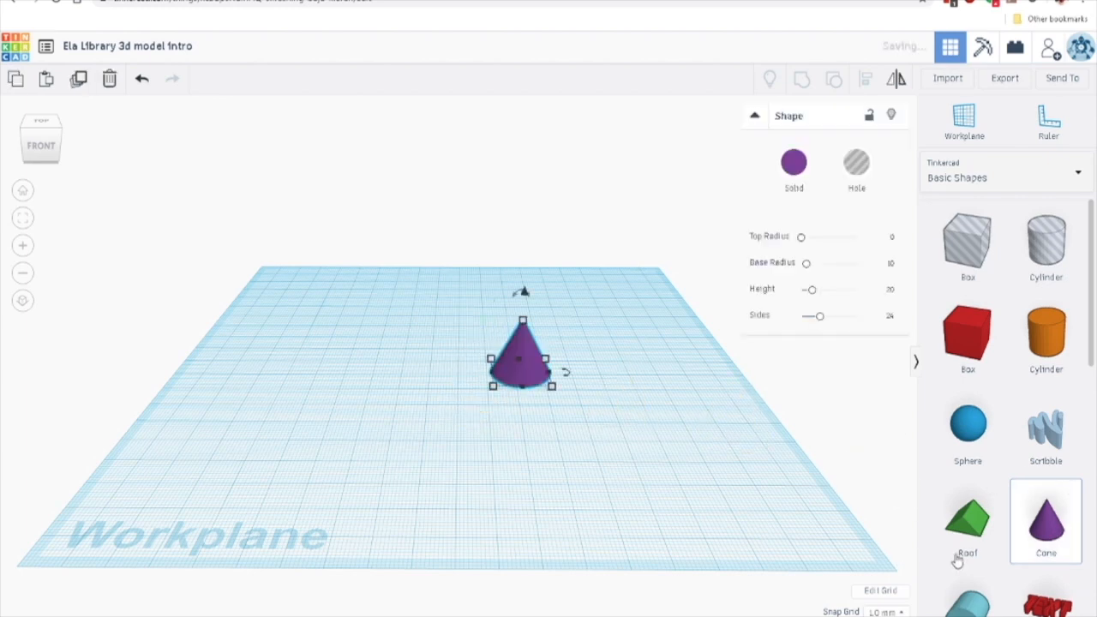
pyautogui.scroll(-5, 974, 547)
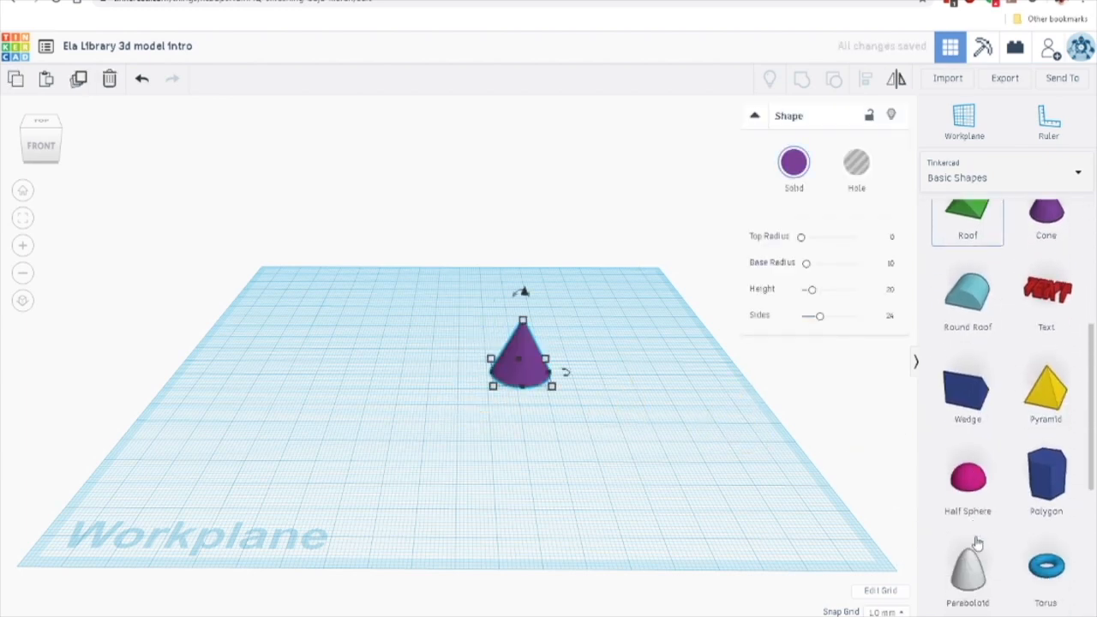
pyautogui.scroll(-2, 976, 542)
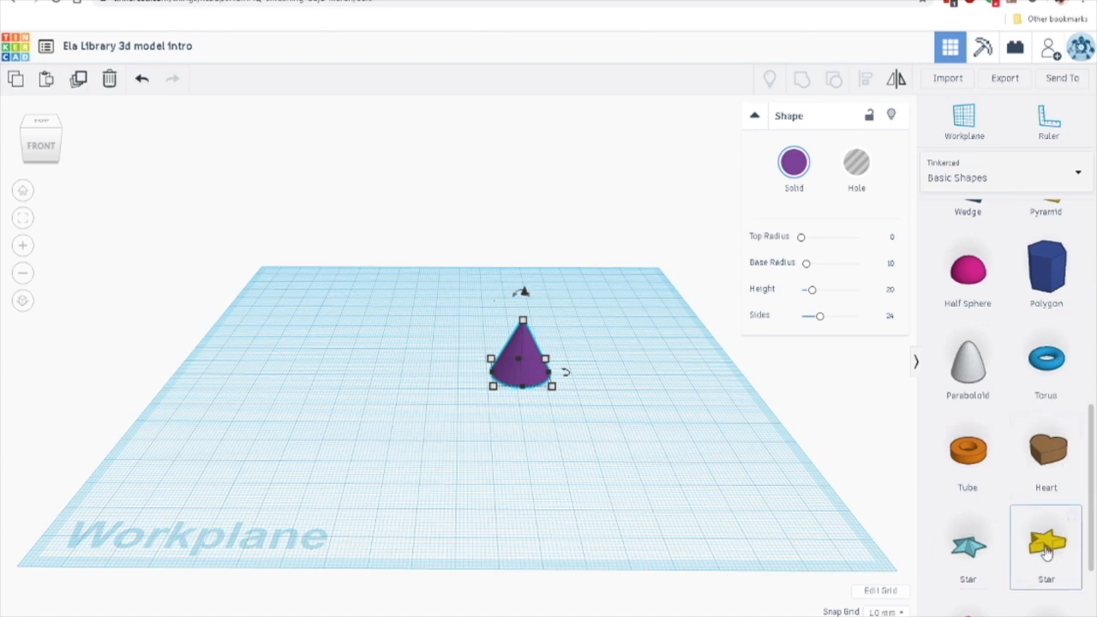
pyautogui.scroll(-3, 1047, 553)
pyautogui.moveTo(971, 515); pyautogui.dragTo(425, 390)
pyautogui.click(548, 500)
# - Place a box hole over the left part of the red icosahedron and group the two to cut that part away
pyautogui.moveTo(497, 500); pyautogui.dragTo(507, 495, button='right')
pyautogui.scroll(1, 506, 495)
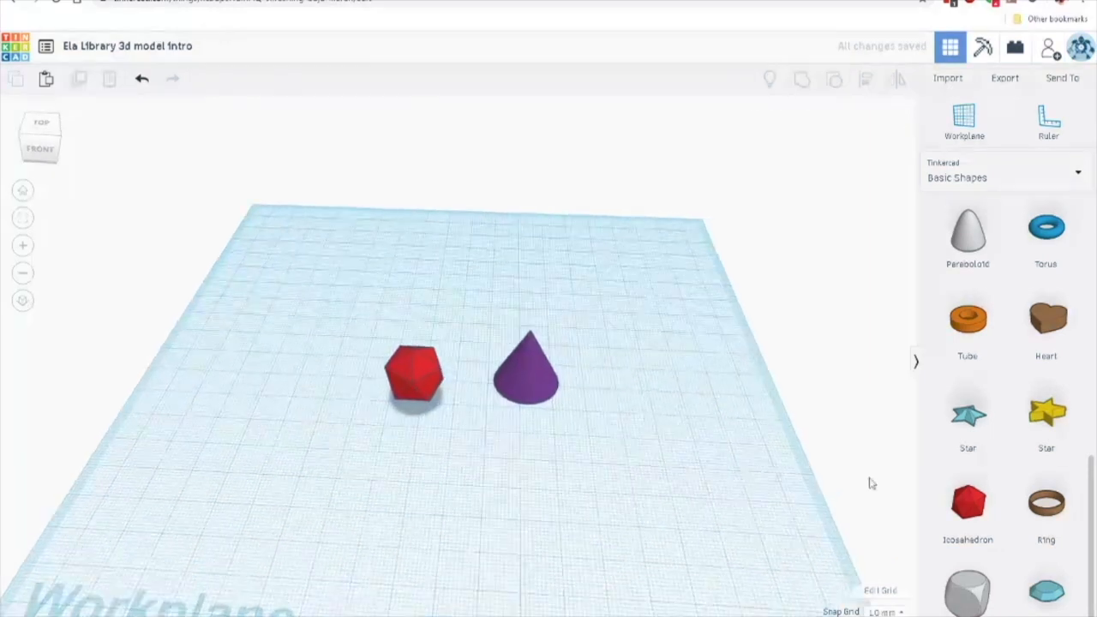
pyautogui.scroll(7, 1008, 461)
pyautogui.scroll(2, 1011, 446)
pyautogui.moveTo(962, 249); pyautogui.dragTo(373, 396)
pyautogui.moveTo(292, 276); pyautogui.dragTo(442, 459)
pyautogui.click(802, 79)
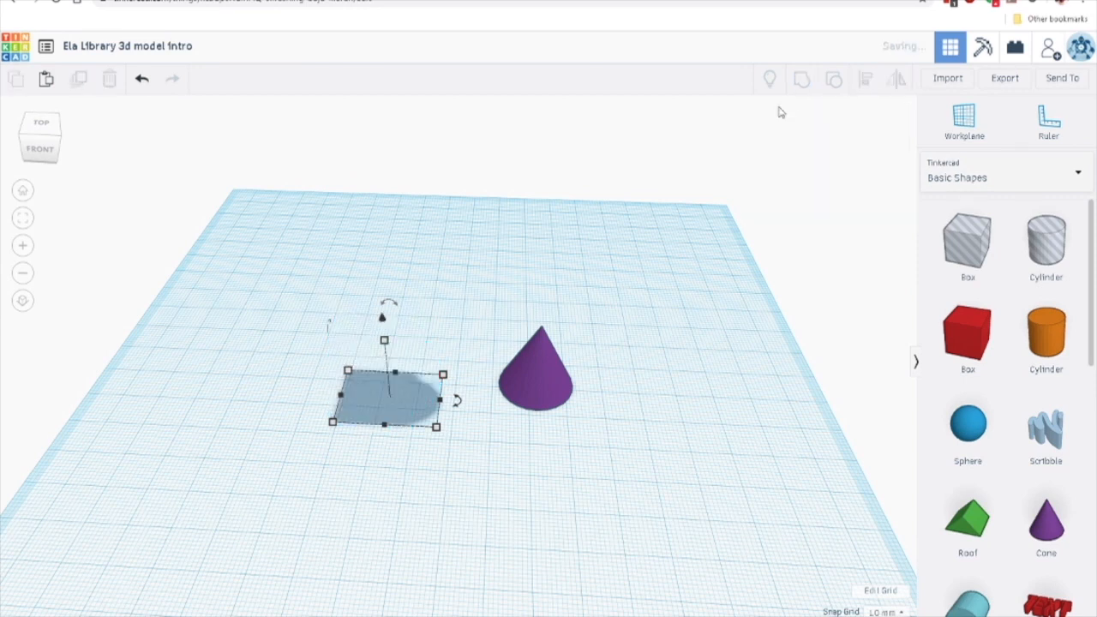
pyautogui.click(485, 471)
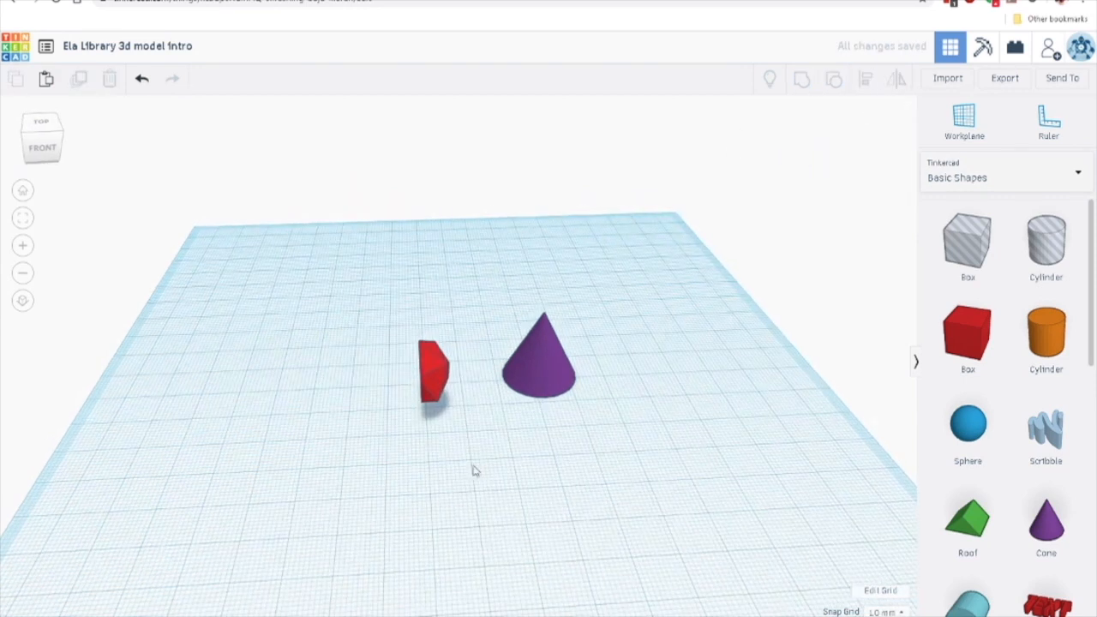
# - Mirror the purple cone vertically several times, turning it upside down and back upright
pyautogui.moveTo(475, 471); pyautogui.dragTo(483, 466, button='right')
pyautogui.scroll(3, 481, 469)
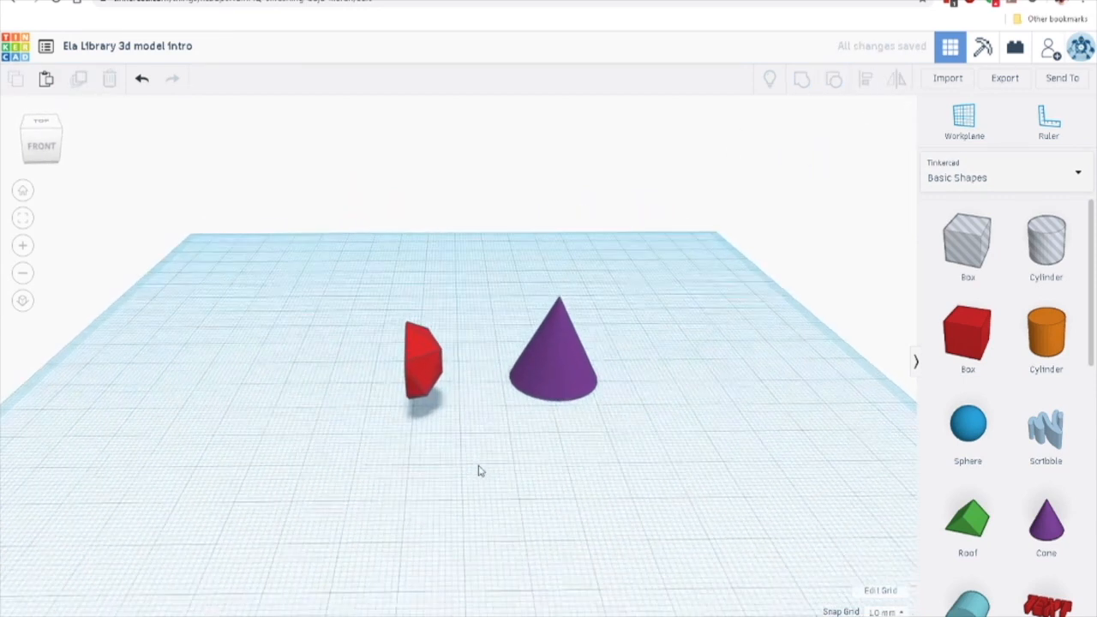
pyautogui.click(558, 363)
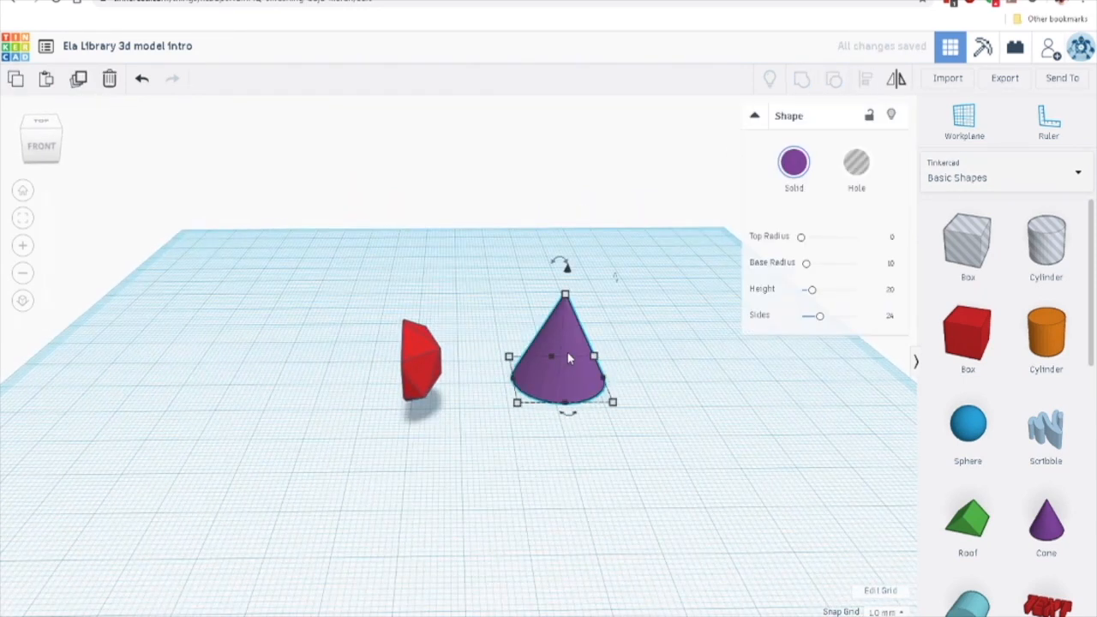
pyautogui.click(896, 79)
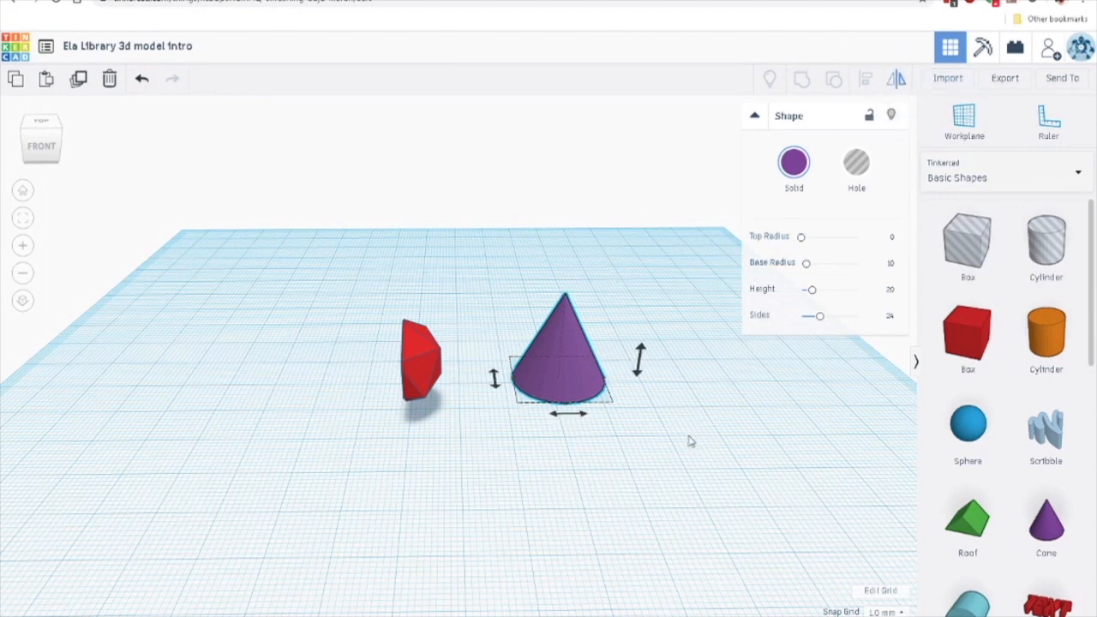
pyautogui.click(754, 117)
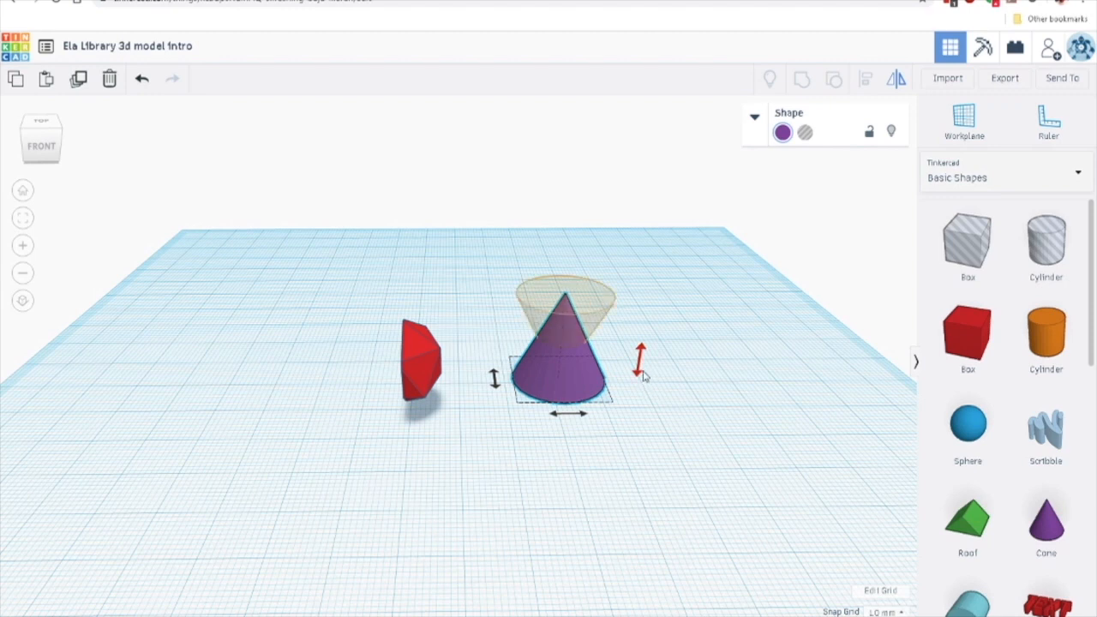
pyautogui.click(640, 360)
pyautogui.click(643, 374)
pyautogui.click(643, 374)
pyautogui.click(643, 373)
pyautogui.click(644, 375)
pyautogui.click(643, 375)
# - Mirror the cut red icosahedron front to back and left to right
pyautogui.click(423, 380)
pyautogui.click(424, 381)
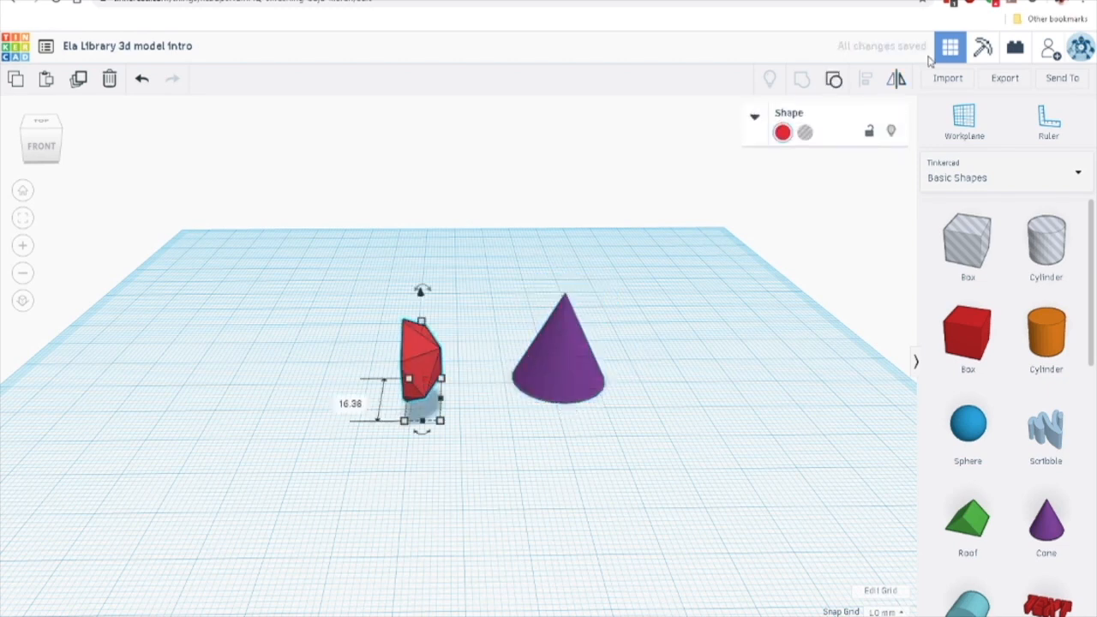
pyautogui.click(896, 79)
pyautogui.moveTo(318, 497); pyautogui.dragTo(345, 490, button='right')
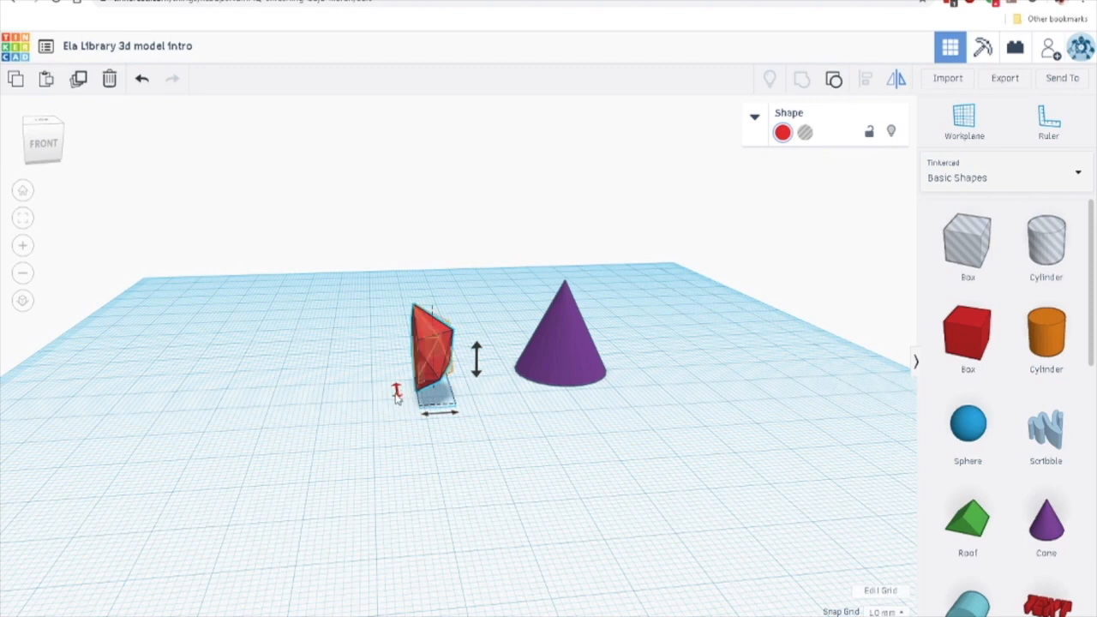
pyautogui.click(398, 392)
pyautogui.click(454, 415)
pyautogui.click(397, 392)
pyautogui.click(440, 419)
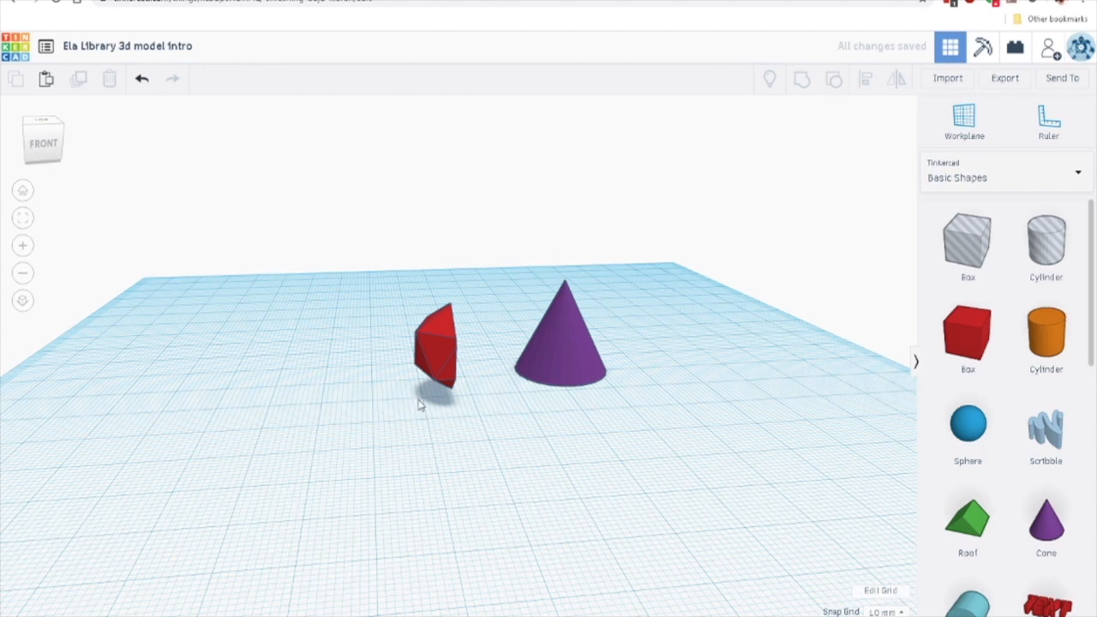
# - Select the cut icosahedron and the cone together and delete both from the workplane
pyautogui.moveTo(418, 400); pyautogui.dragTo(417, 417, button='right')
pyautogui.moveTo(386, 315); pyautogui.dragTo(444, 382)
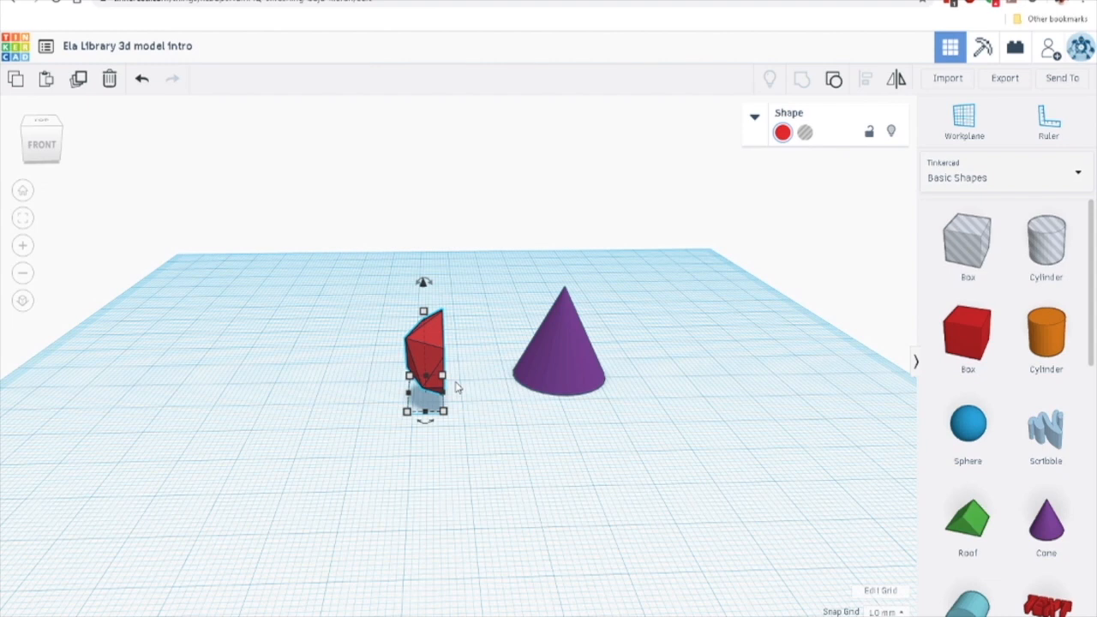
pyautogui.moveTo(674, 316); pyautogui.dragTo(372, 443)
pyautogui.press('Delete')
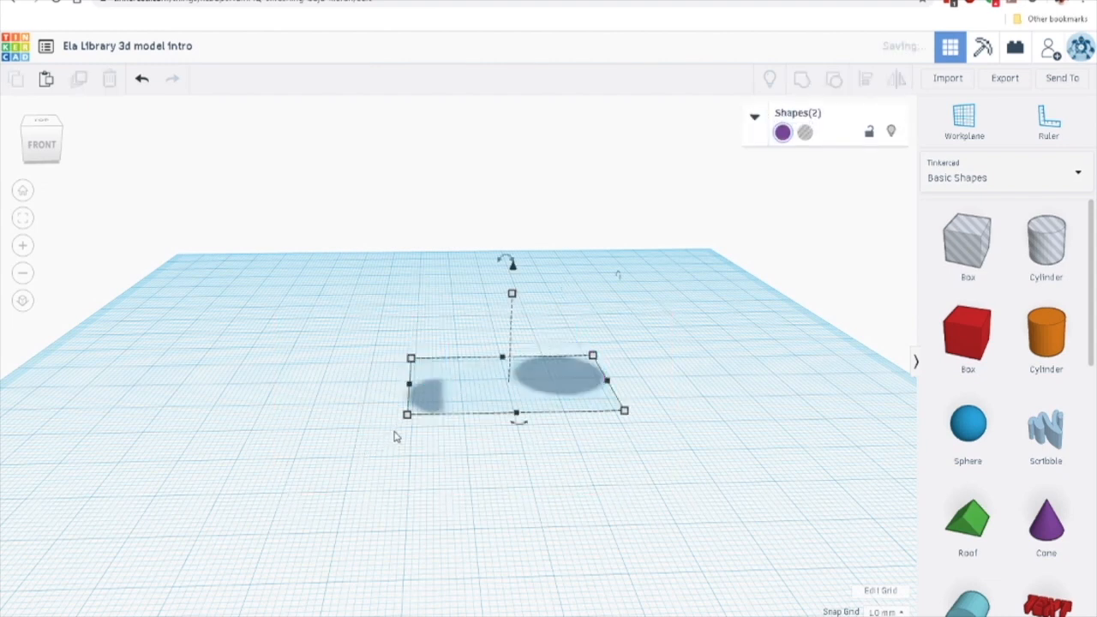
pyautogui.scroll(-2, 740, 370)
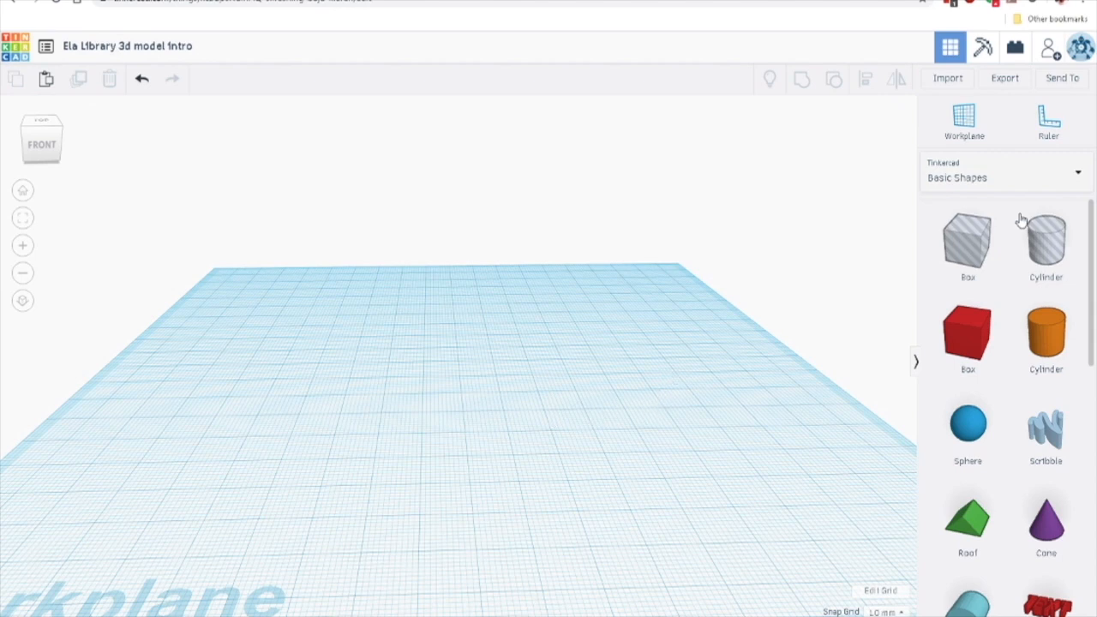
# - Switch the shape library to the Characters collection and browse its models
pyautogui.click(978, 177)
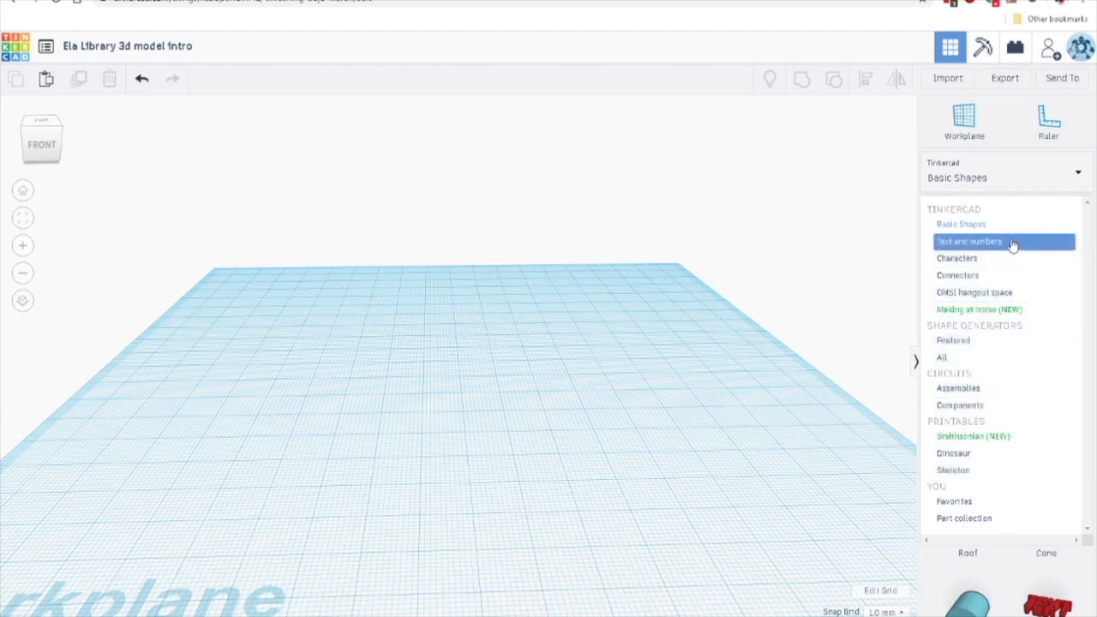
pyautogui.click(972, 260)
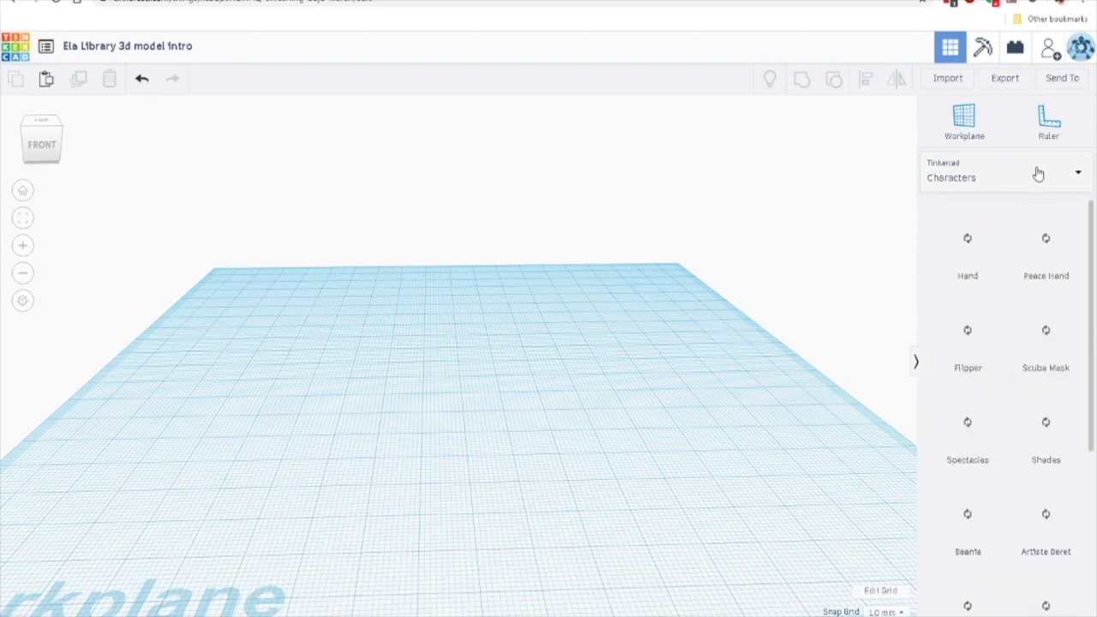
pyautogui.scroll(-3, 988, 360)
pyautogui.scroll(2, 1021, 368)
pyautogui.scroll(-1, 1042, 364)
pyautogui.scroll(-2, 1024, 380)
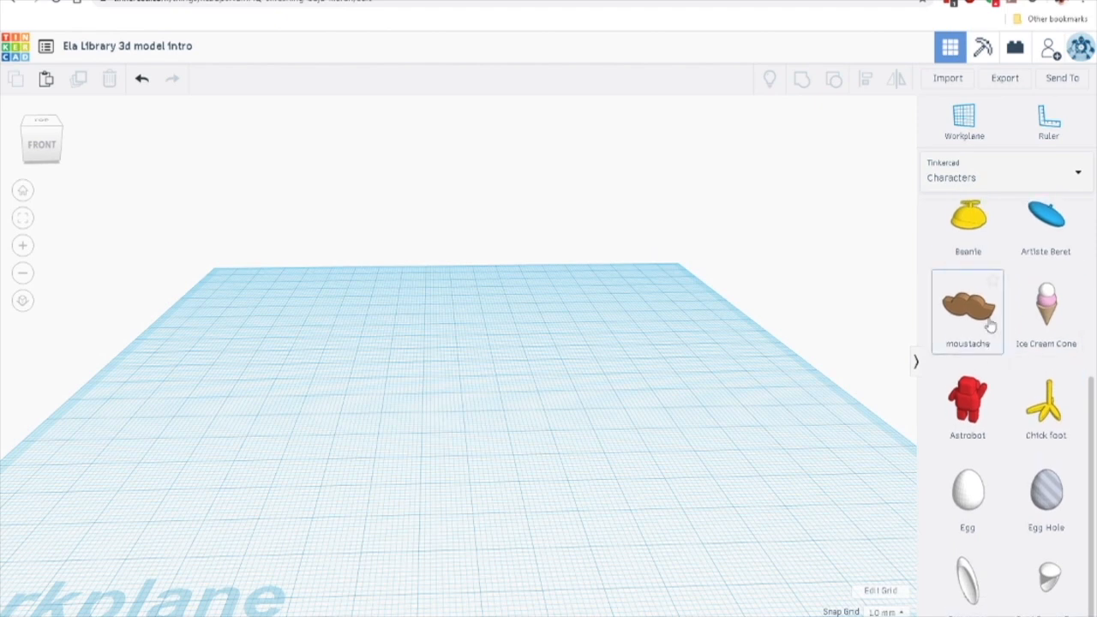
# - Switch the shape library to the Smithsonian printables and place two Morse Telegraph models, one in front of the other
pyautogui.click(1021, 177)
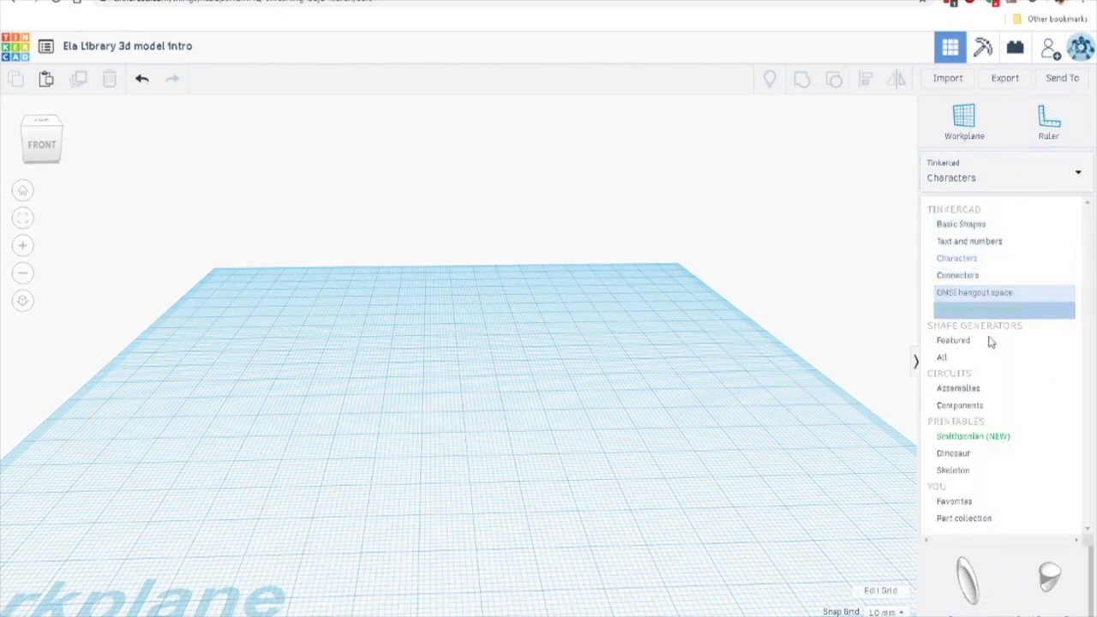
pyautogui.click(972, 439)
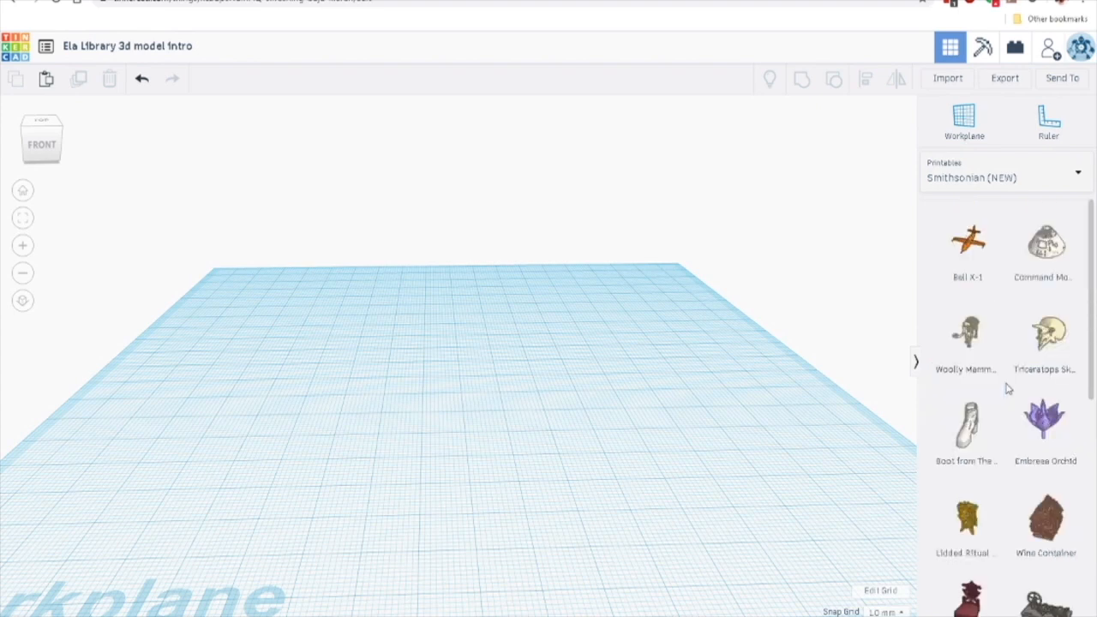
pyautogui.scroll(-4, 977, 377)
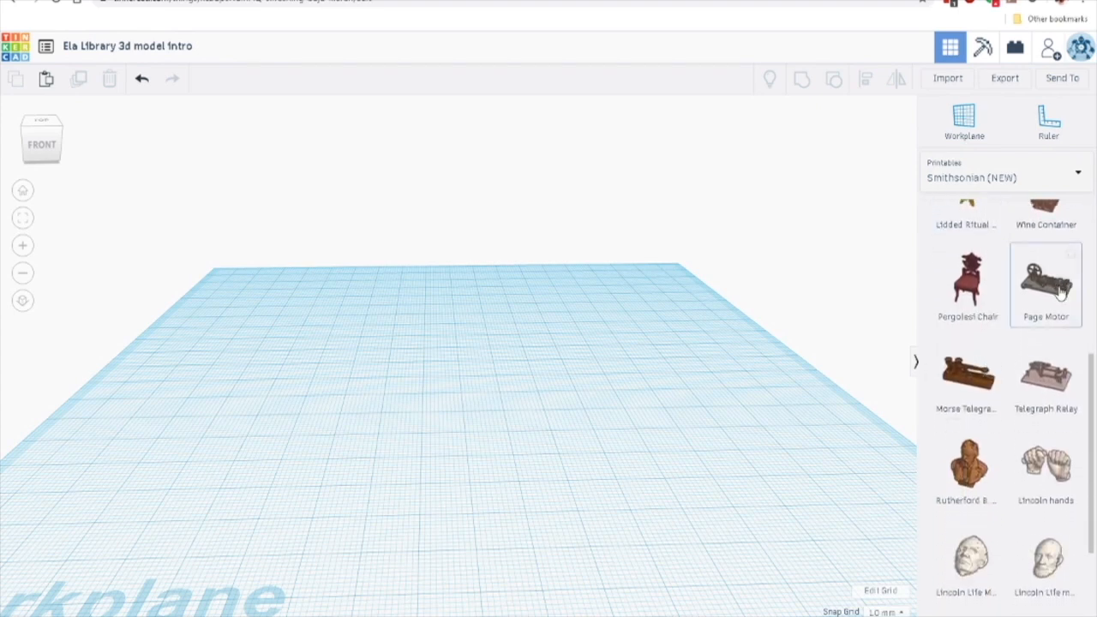
pyautogui.scroll(-2, 1000, 321)
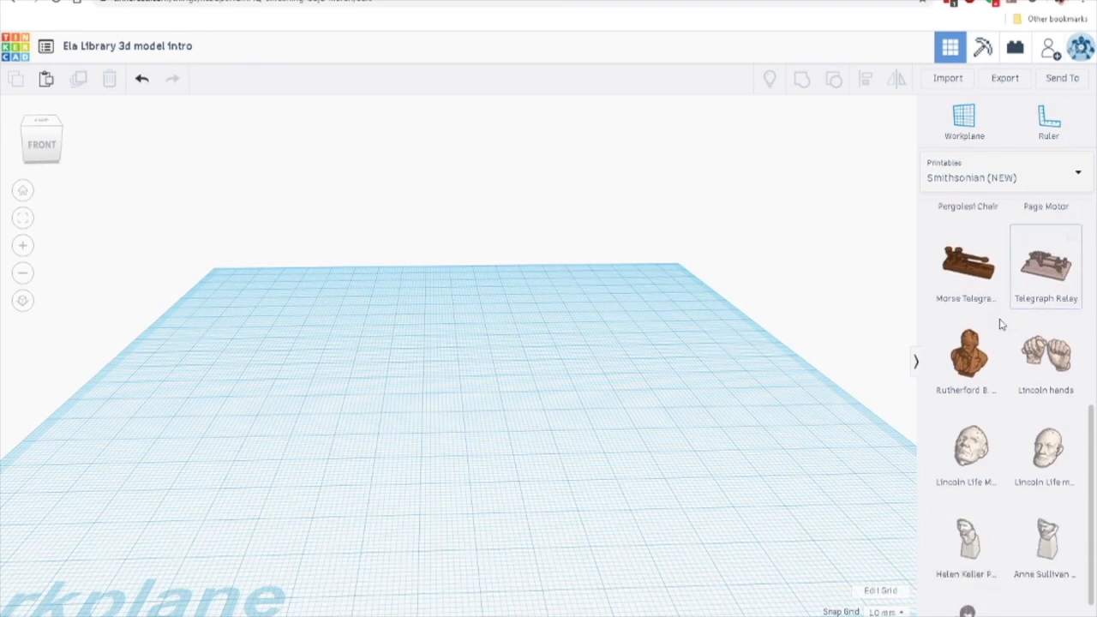
pyautogui.click(975, 268)
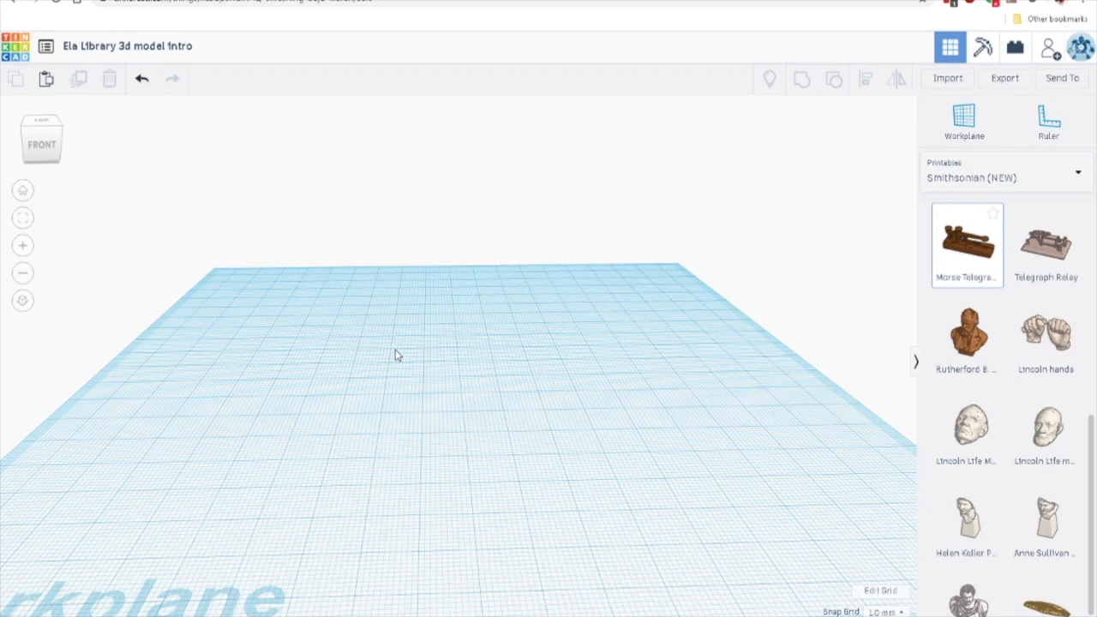
pyautogui.click(960, 248)
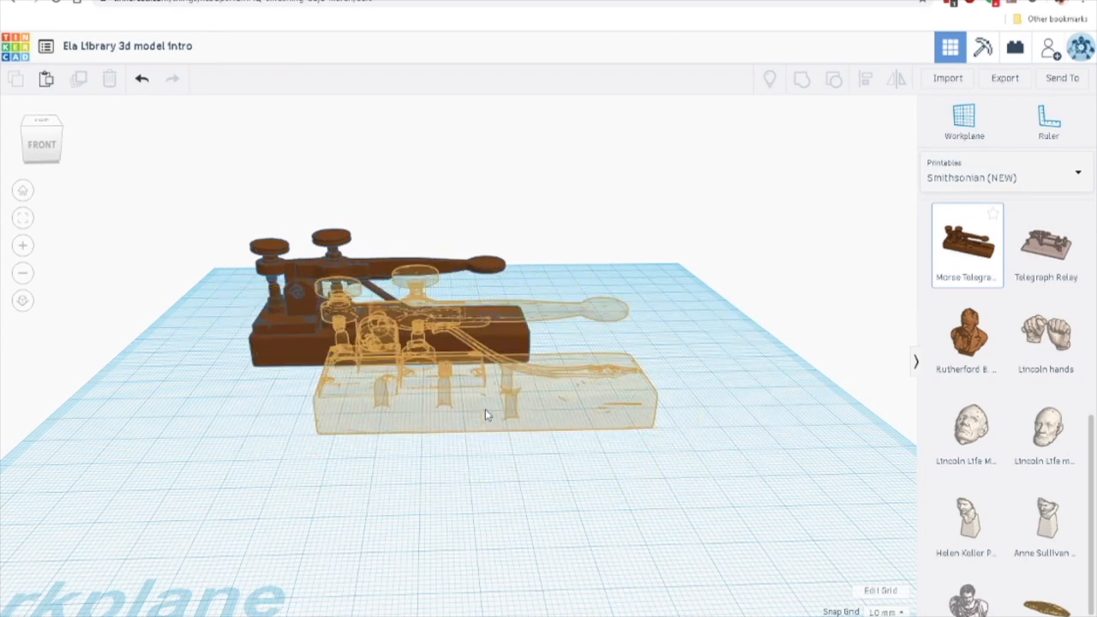
pyautogui.click(486, 409)
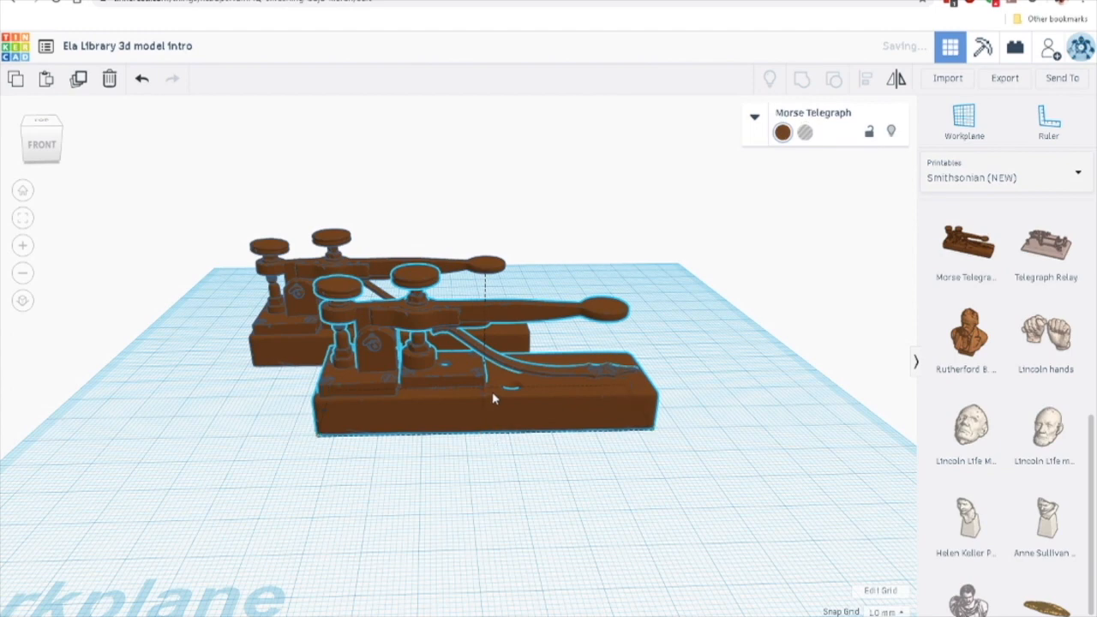
# - Examine the details of the Morse Telegraph model up close from several angles
pyautogui.moveTo(572, 386); pyautogui.dragTo(444, 313, button='right')
pyautogui.scroll(3, 429, 319)
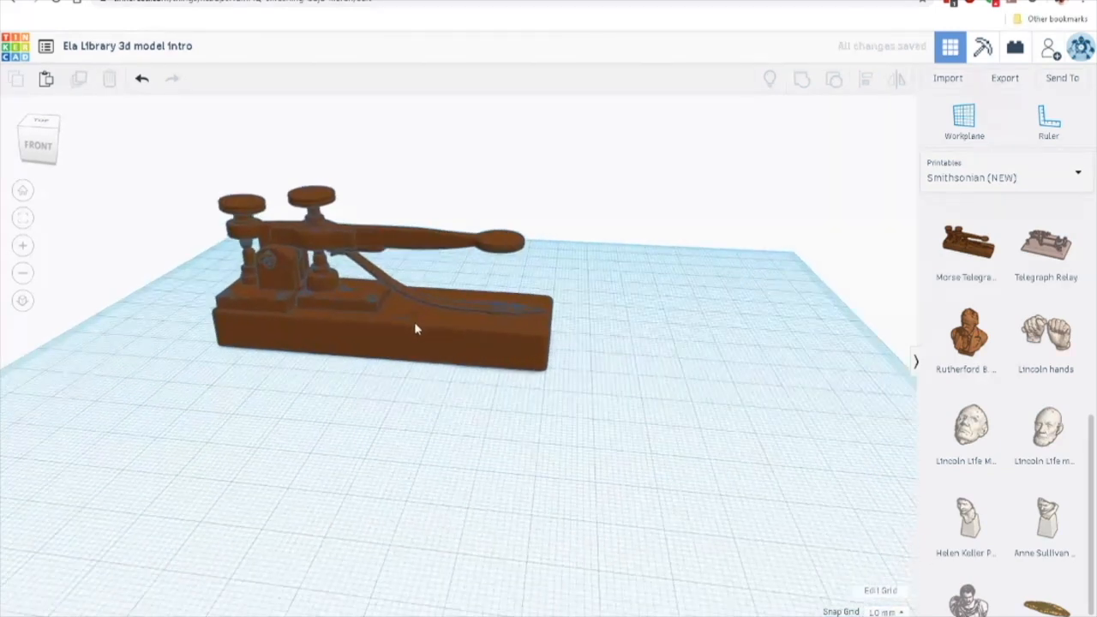
pyautogui.scroll(2, 296, 315)
pyautogui.moveTo(369, 266); pyautogui.dragTo(432, 341, button='middle')
pyautogui.scroll(1, 431, 336)
pyautogui.scroll(5, 431, 336)
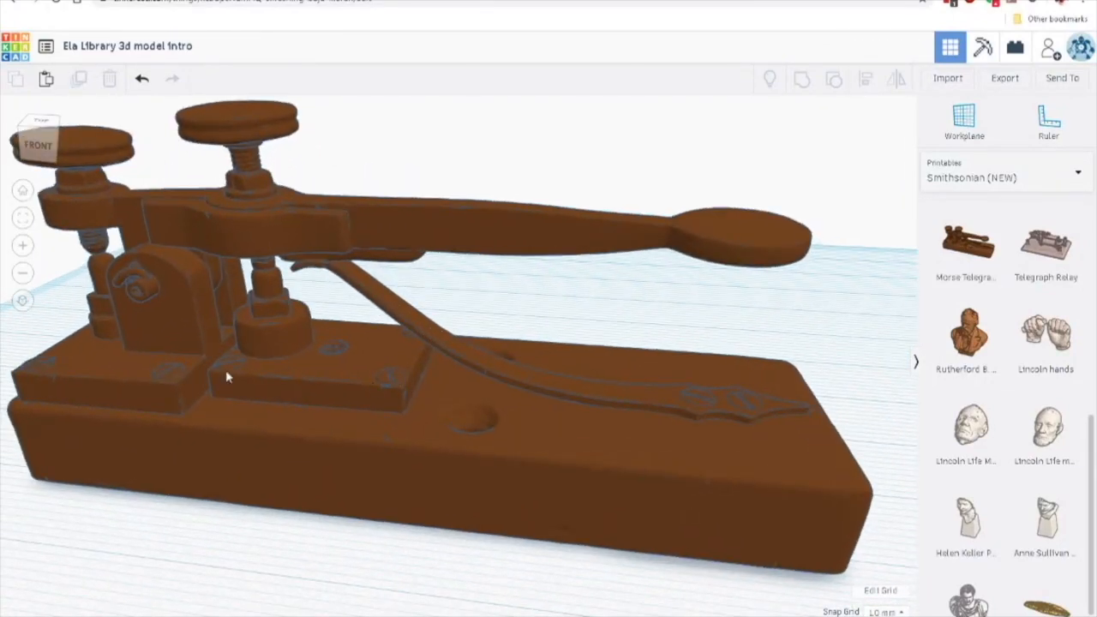
pyautogui.moveTo(647, 404); pyautogui.dragTo(566, 403, button='right')
pyautogui.moveTo(360, 380); pyautogui.dragTo(338, 392, button='right')
pyautogui.scroll(-4, 152, 299)
pyautogui.moveTo(153, 325); pyautogui.dragTo(262, 362, button='right')
pyautogui.scroll(-3, 262, 350)
pyautogui.scroll(-3, 249, 289)
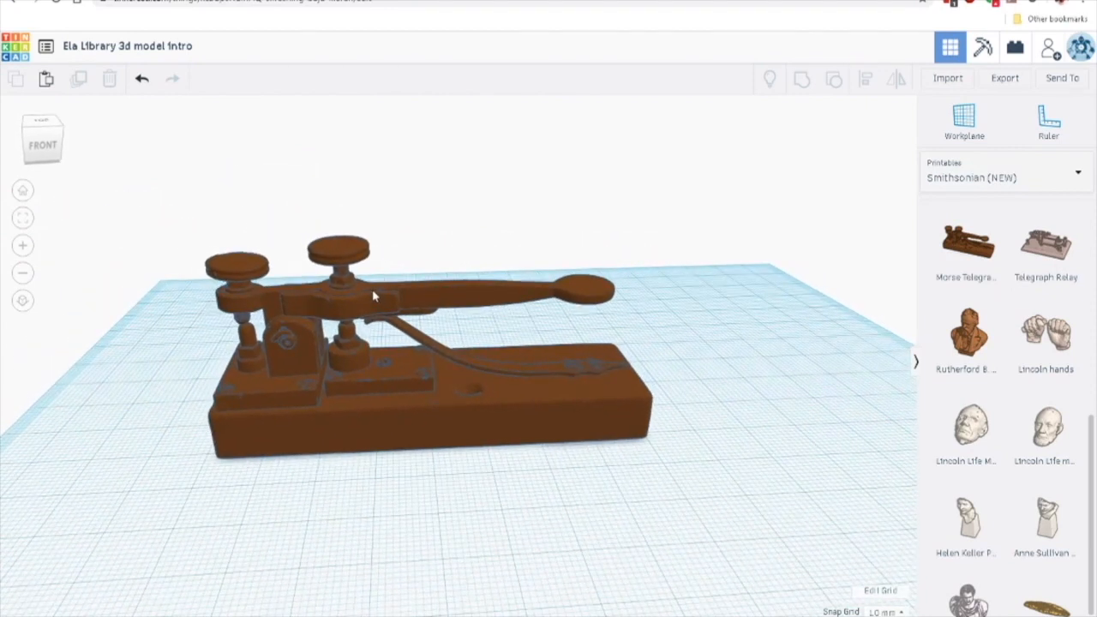
# - Delete the Morse Telegraph model and return the shape library to the Basic Shapes collection
pyautogui.click(372, 292)
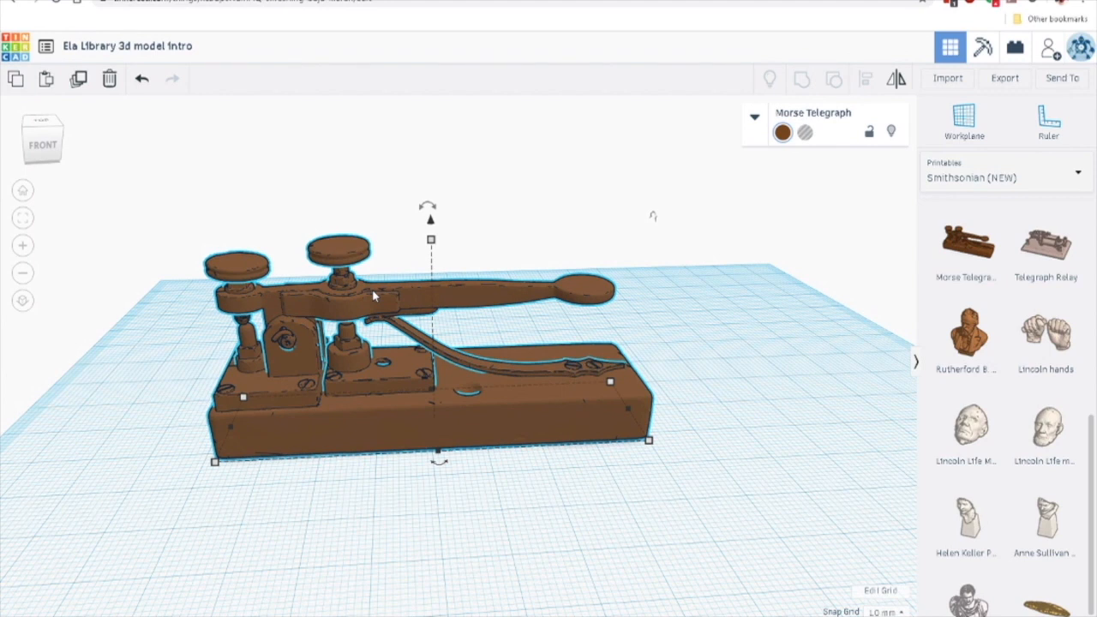
pyautogui.press('Delete')
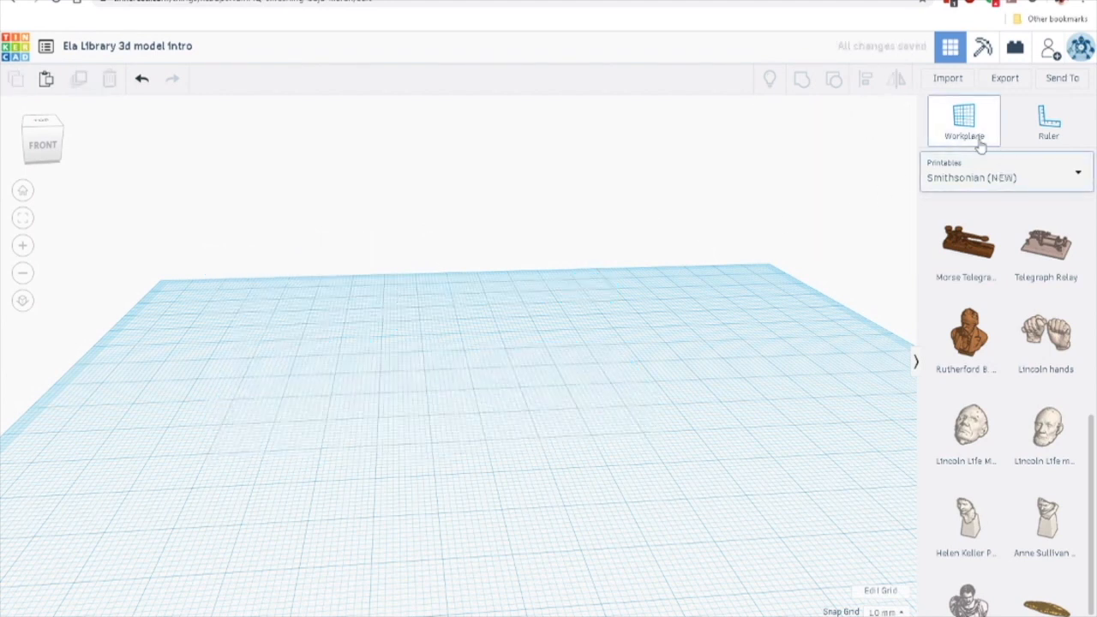
pyautogui.click(995, 184)
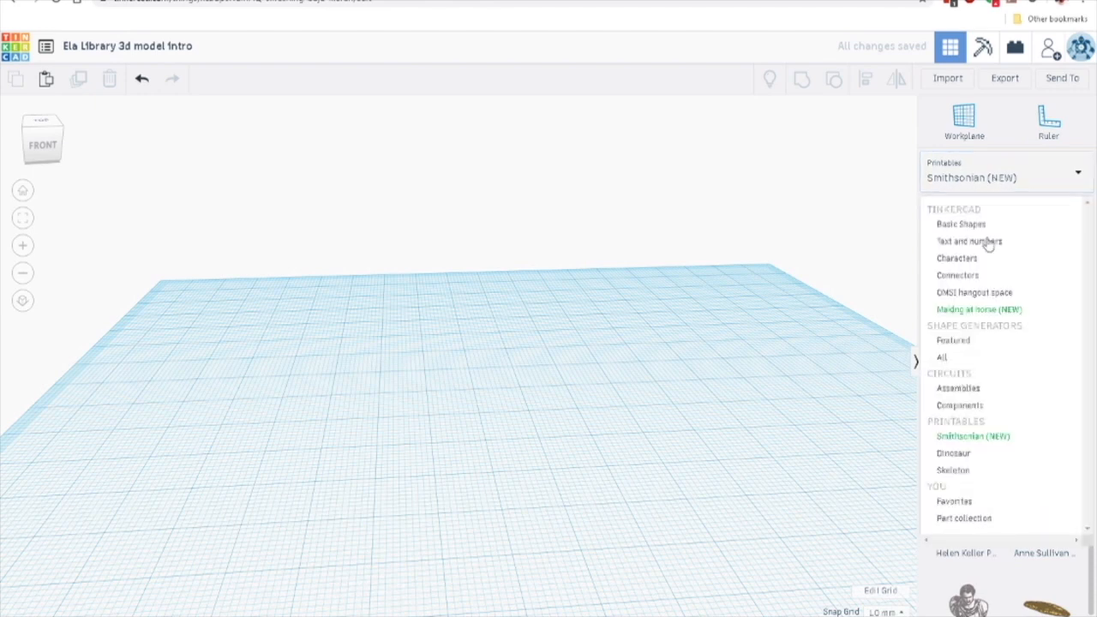
pyautogui.click(979, 226)
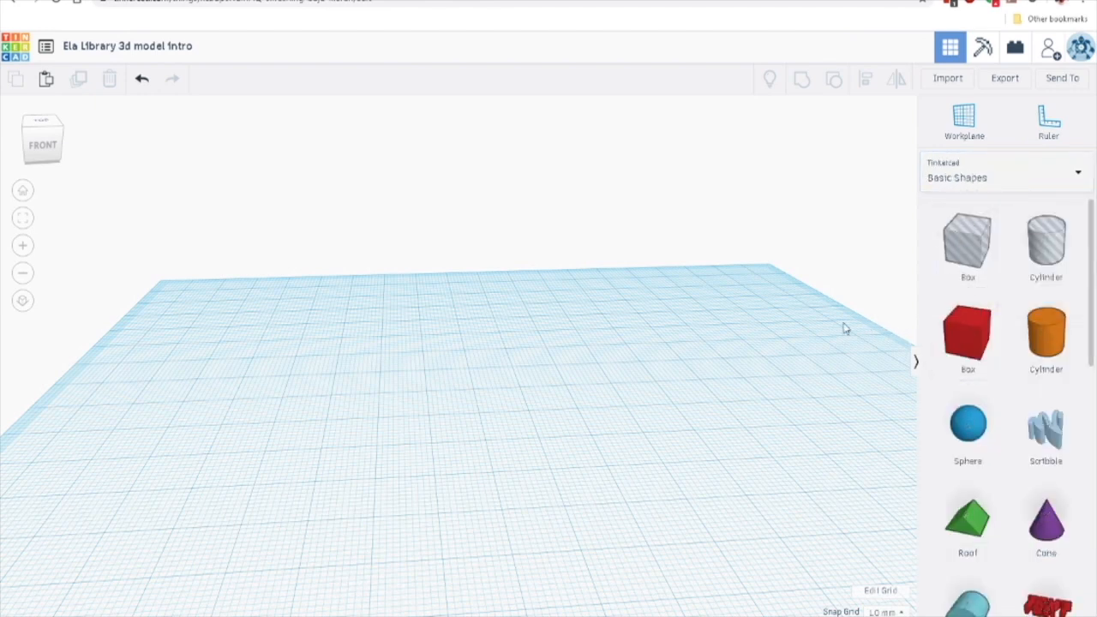
# - Collapse the shape library to give the workplane more room
pyautogui.scroll(-1, 753, 302)
pyautogui.moveTo(752, 302); pyautogui.dragTo(725, 318, button='right')
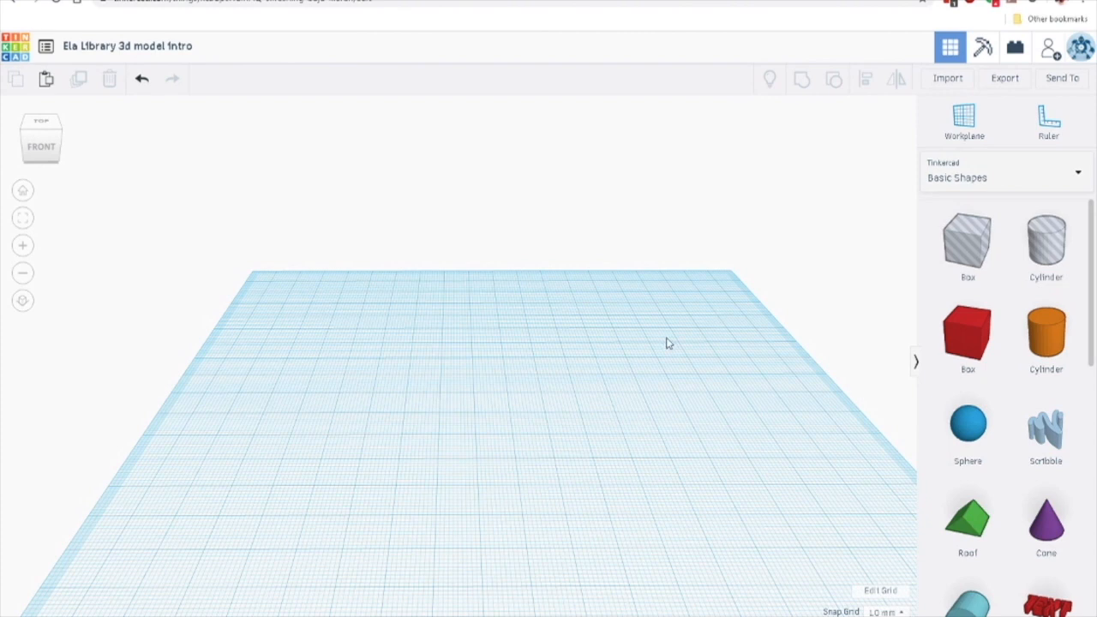
pyautogui.click(916, 364)
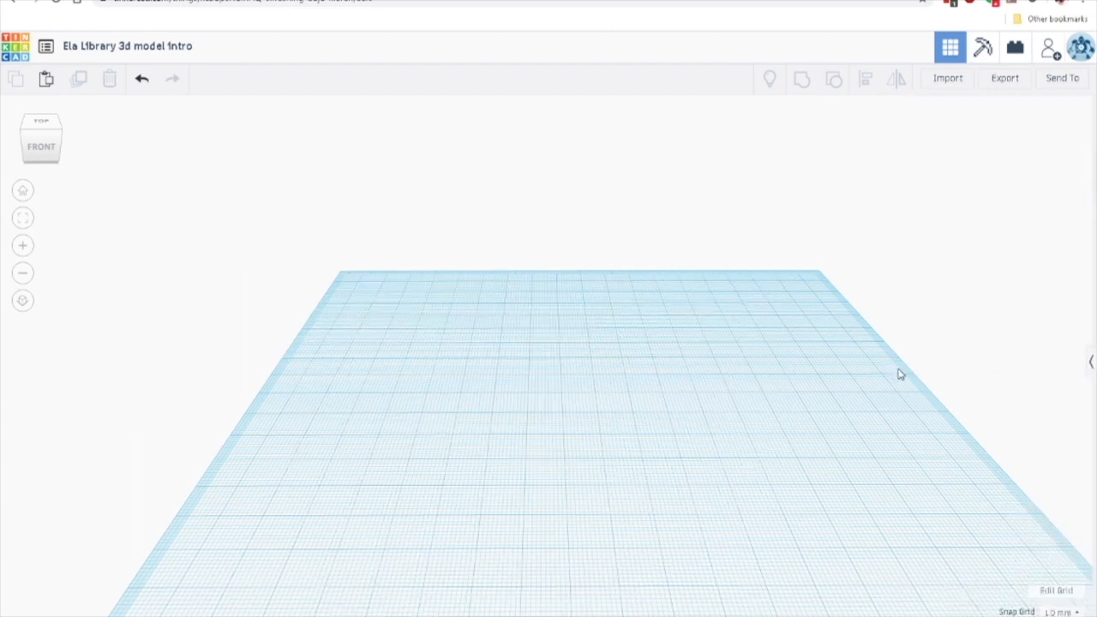
# - Expand the shape library and look through the snap grid increments, keeping 1.0 mm
pyautogui.click(1092, 364)
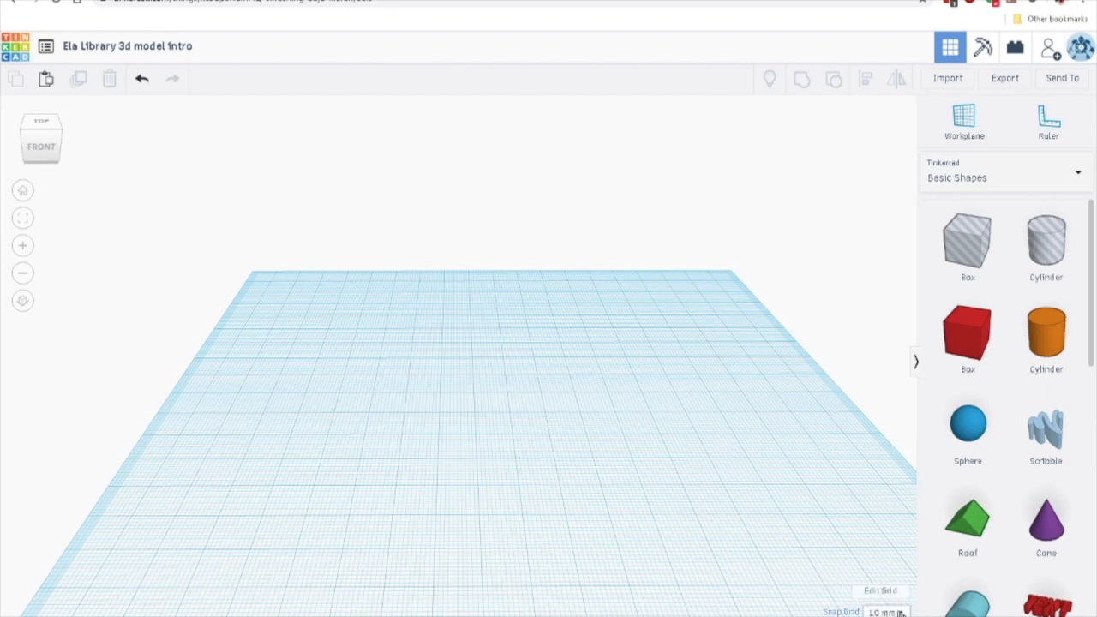
pyautogui.click(898, 612)
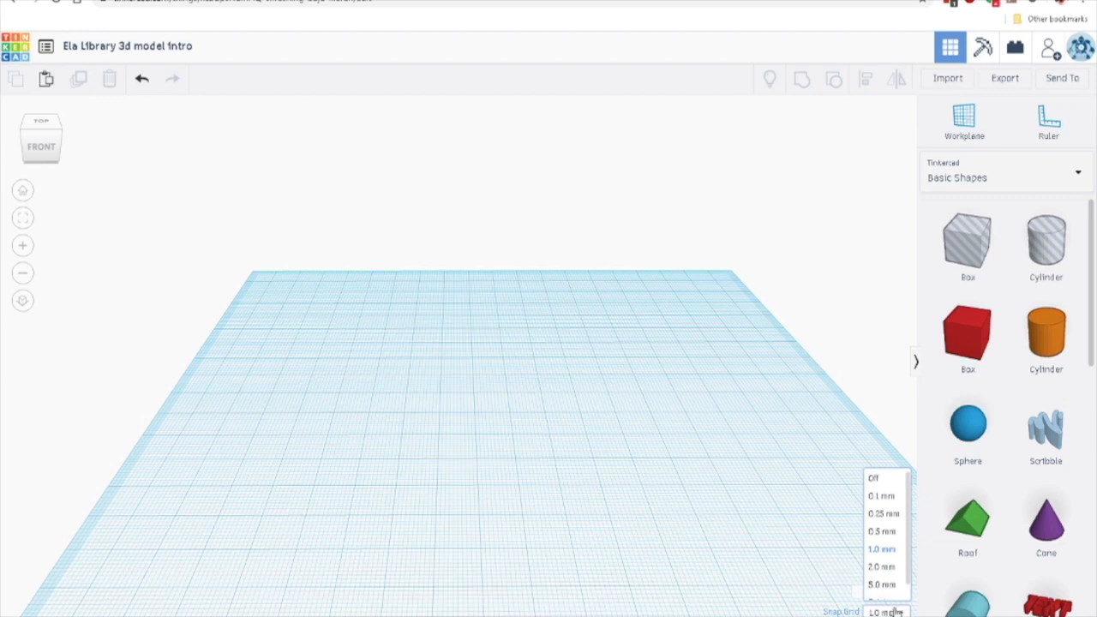
pyautogui.click(639, 566)
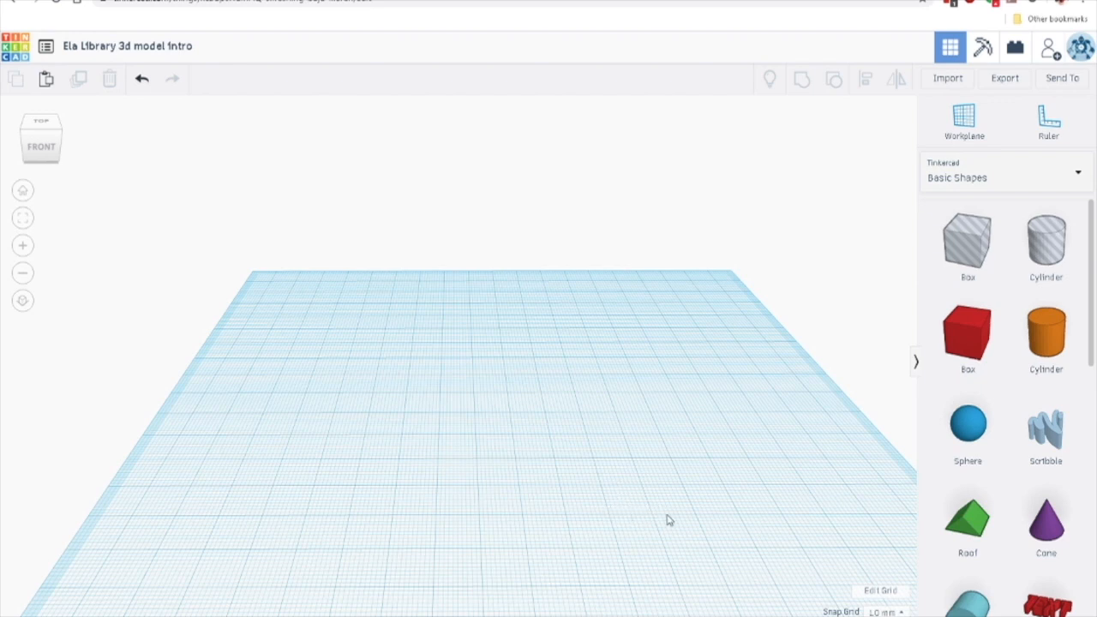
pyautogui.click(888, 612)
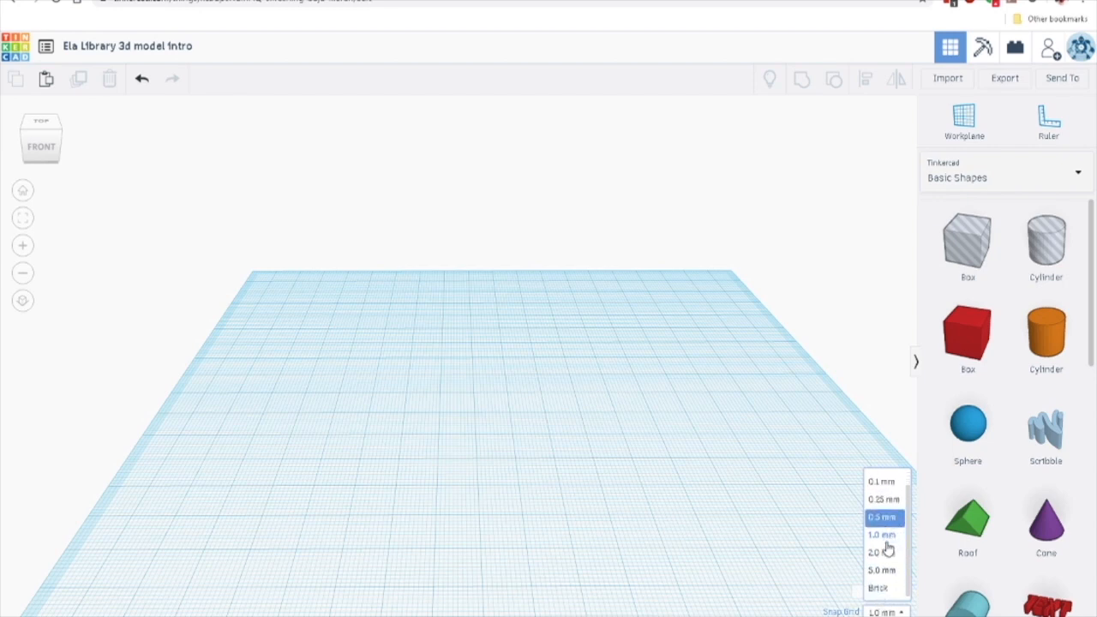
pyautogui.click(878, 548)
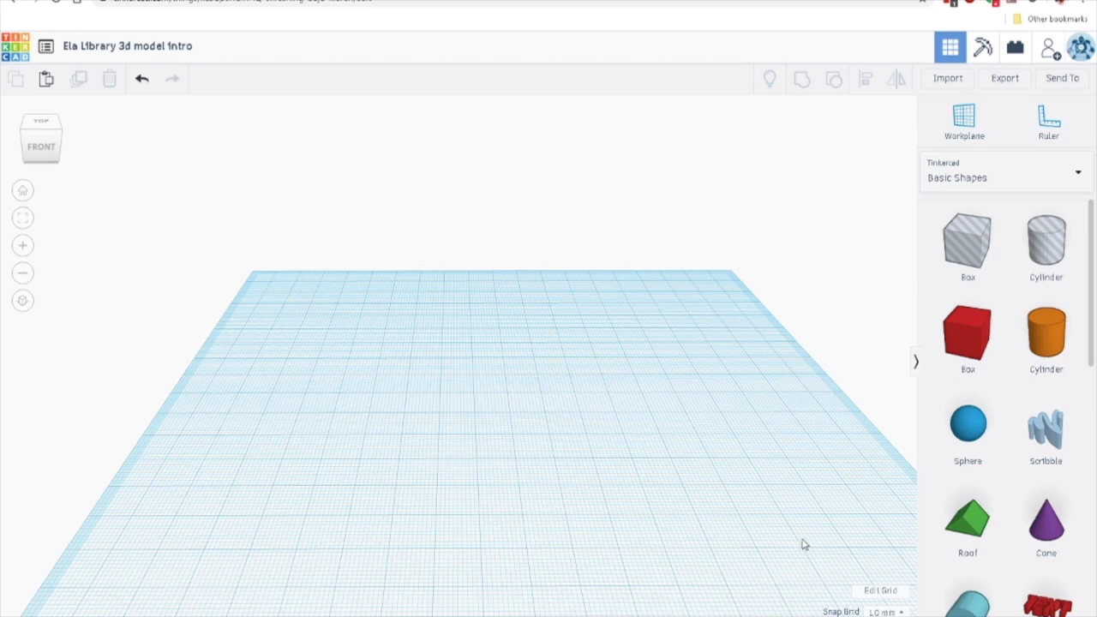
# - Open the grid properties, keep the units in millimeters and set the workplane width to 145
pyautogui.click(883, 591)
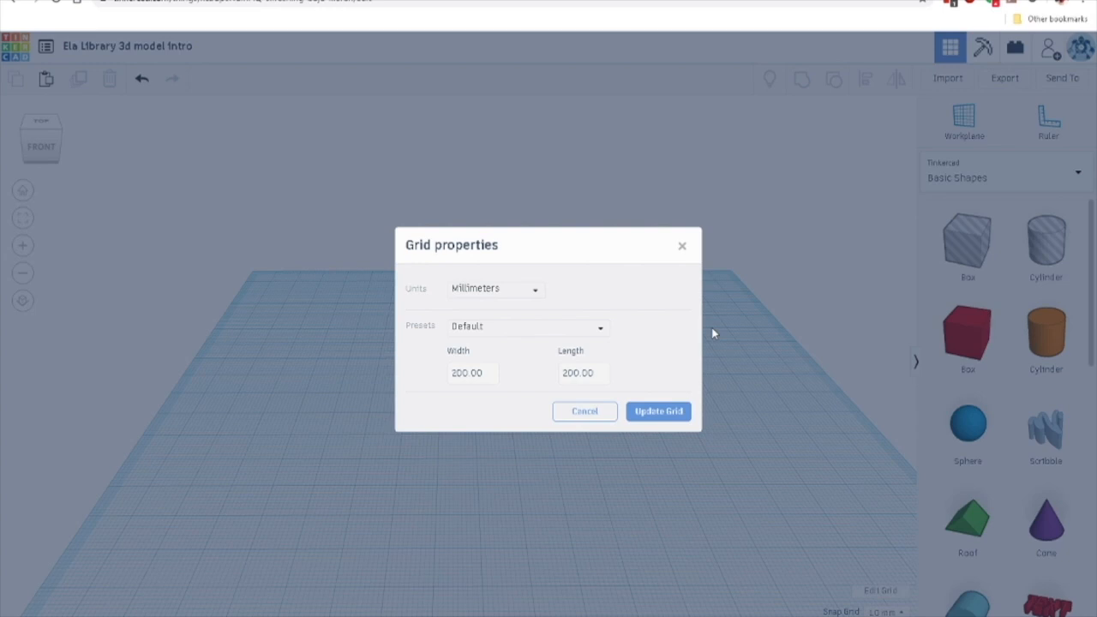
pyautogui.click(516, 296)
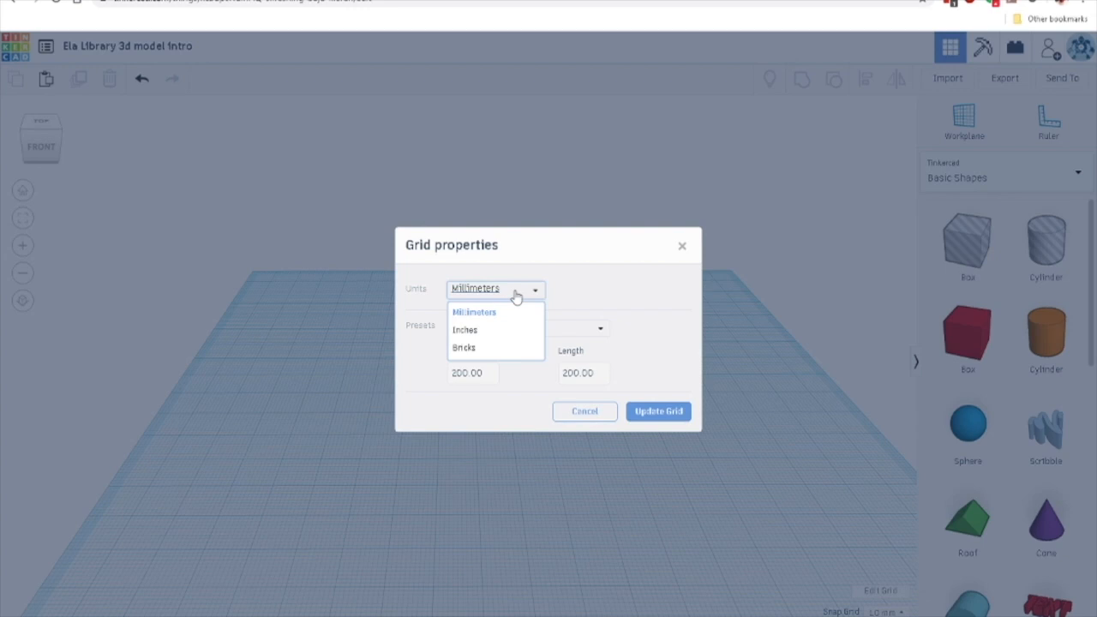
pyautogui.click(466, 316)
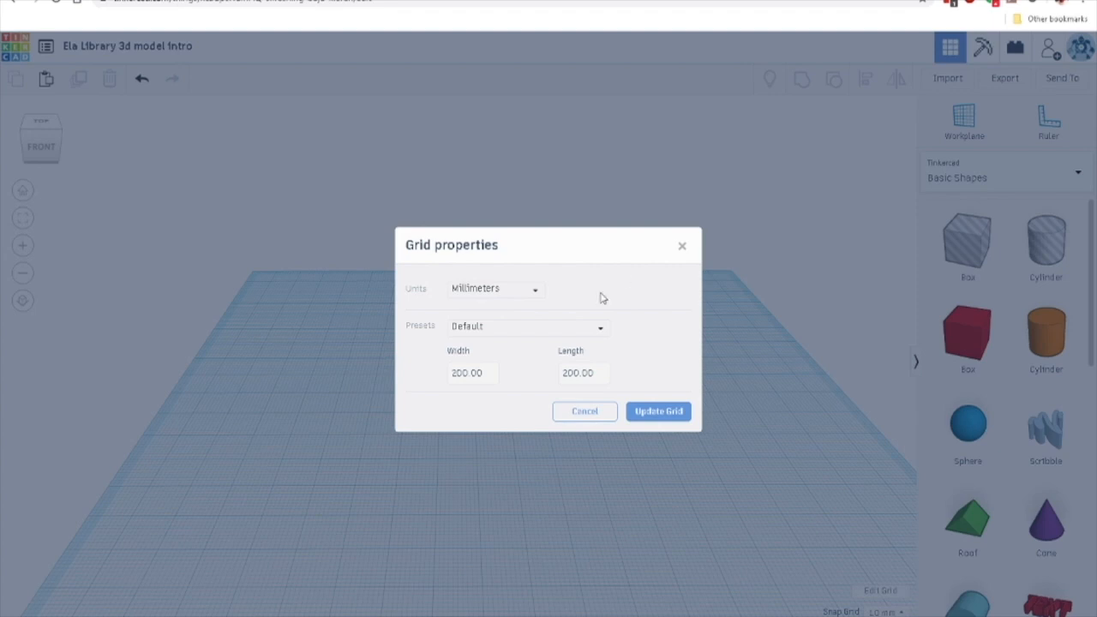
pyautogui.click(477, 373)
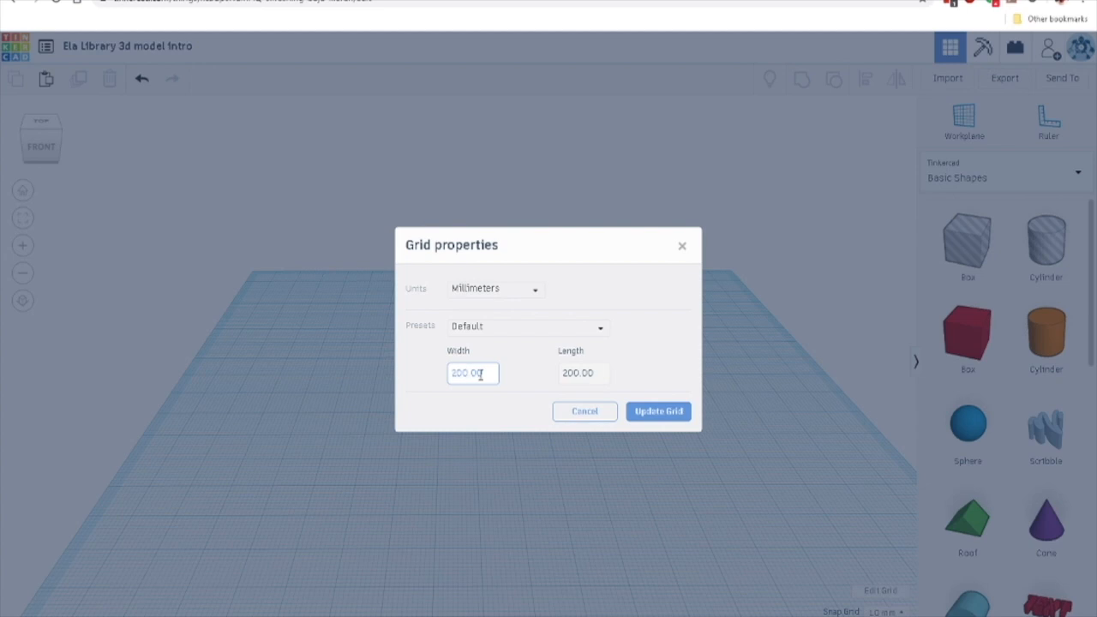
pyautogui.click(491, 373)
pyautogui.press('BackSpace')
pyautogui.press('BackSpace')
pyautogui.press('BackSpace')
pyautogui.press('BackSpace')
pyautogui.press('BackSpace')
pyautogui.press('BackSpace')
pyautogui.write('145')
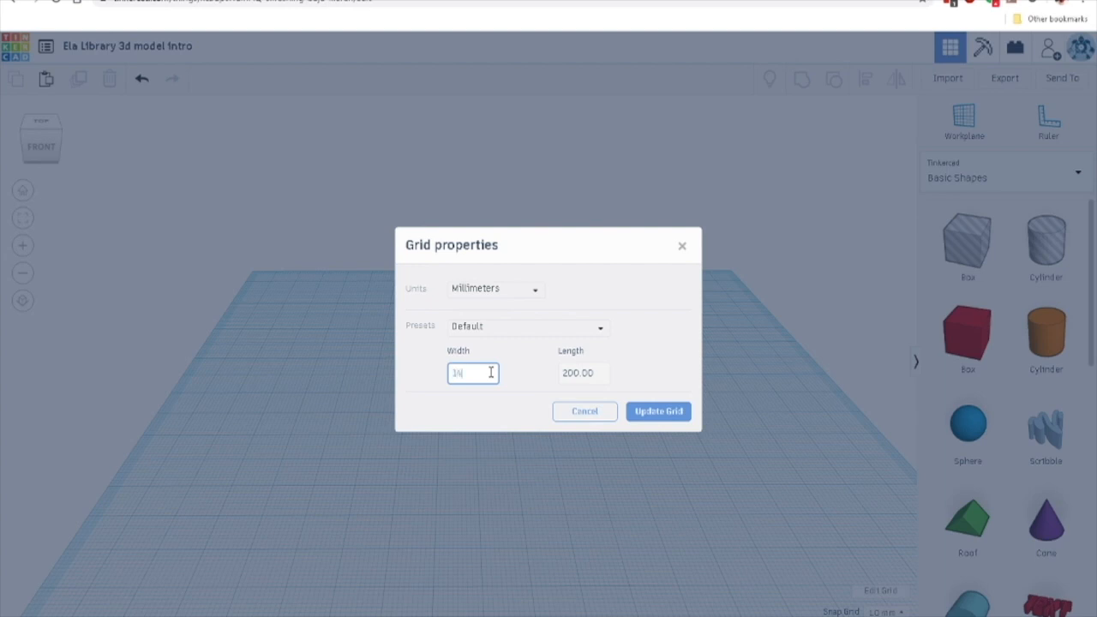
# - Set the workplane length to 145 and update the grid
pyautogui.click(602, 374)
pyautogui.press('BackSpace')
pyautogui.press('BackSpace')
pyautogui.press('BackSpace')
pyautogui.press('BackSpace')
pyautogui.press('BackSpace')
pyautogui.press('BackSpace')
pyautogui.write('145')
pyautogui.click(534, 380)
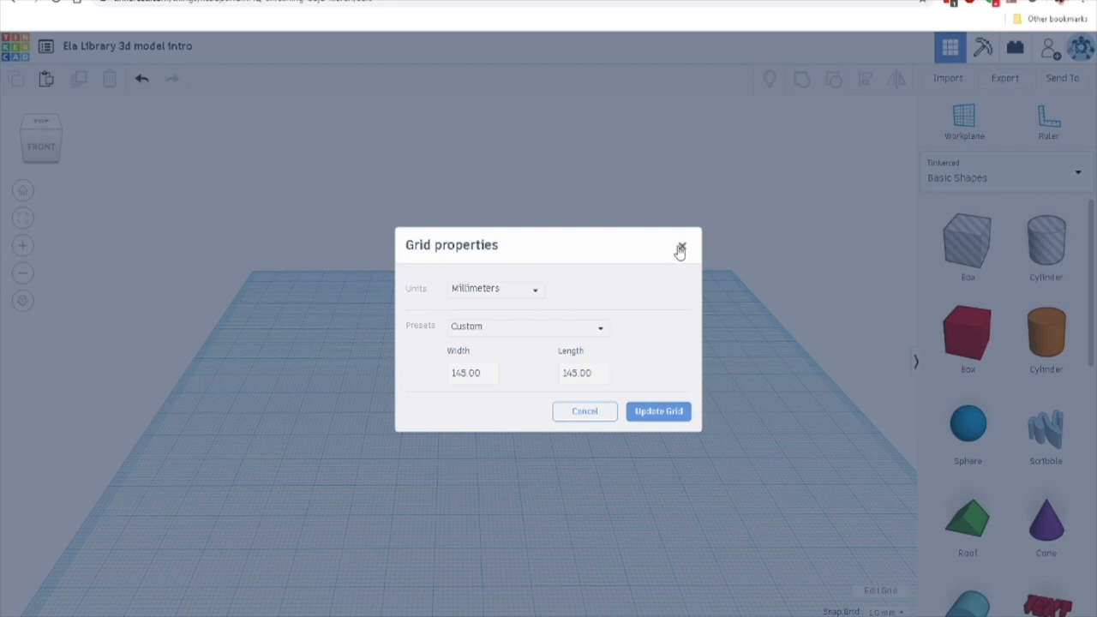
pyautogui.click(658, 416)
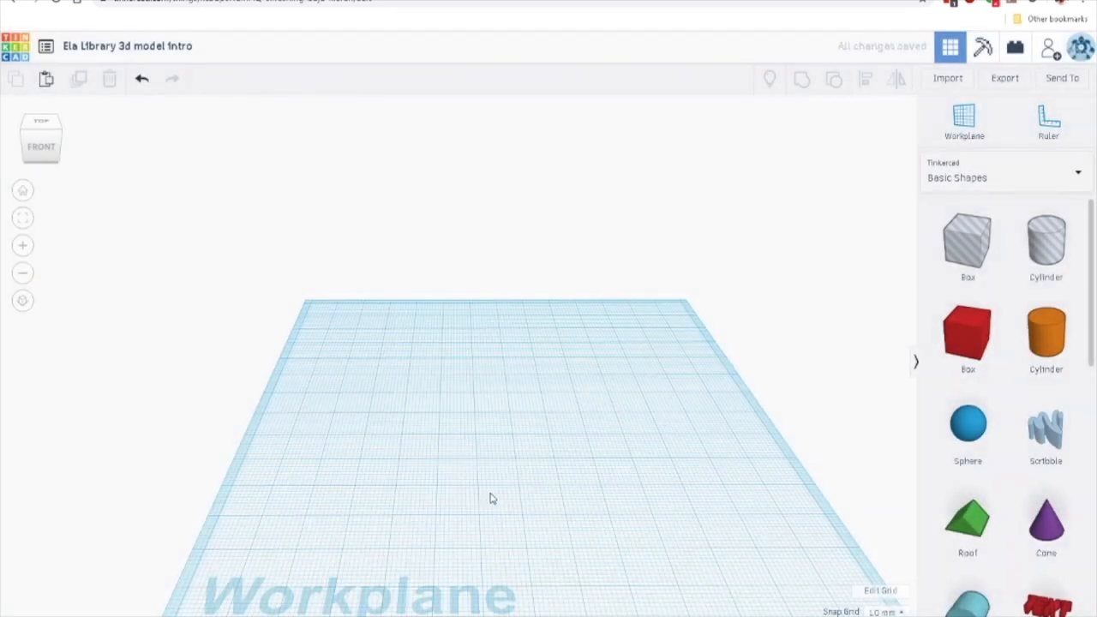
# - Place a red box near the back right corner of the workplane and set its height to 150.7 mm
pyautogui.scroll(-3, 493, 491)
pyautogui.moveTo(564, 440); pyautogui.dragTo(547, 452, button='right')
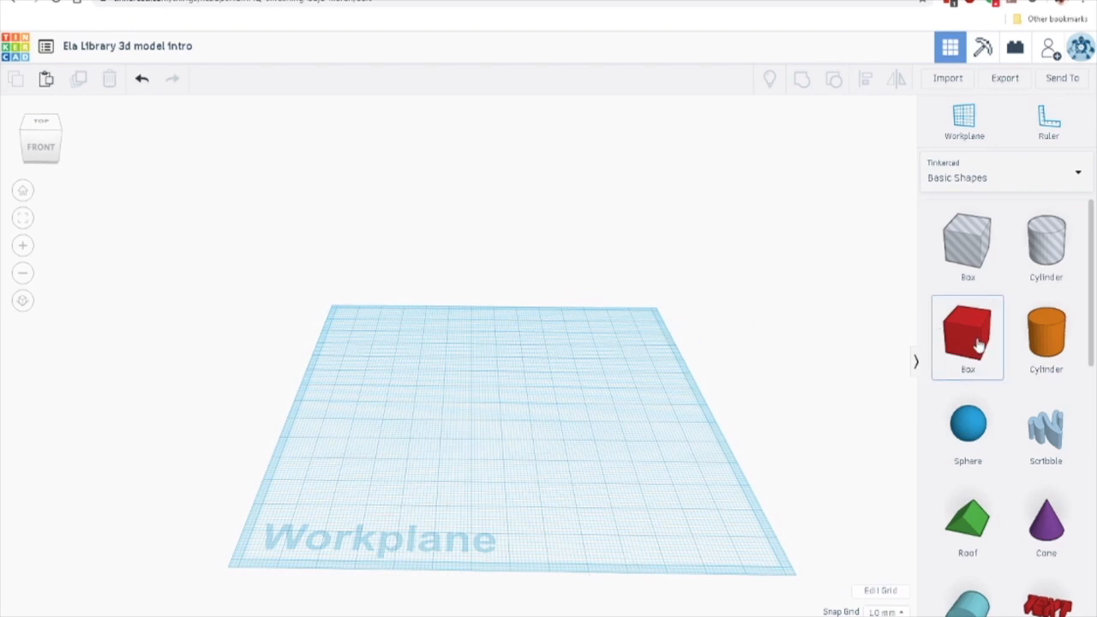
pyautogui.moveTo(979, 341); pyautogui.dragTo(633, 341)
pyautogui.moveTo(637, 268); pyautogui.dragTo(649, 0)
pyautogui.scroll(-3, 601, 169)
pyautogui.scroll(-4, 597, 191)
pyautogui.moveTo(548, 217); pyautogui.dragTo(550, 193)
pyautogui.click(615, 275)
pyautogui.write('150.7')
pyautogui.press('Return')
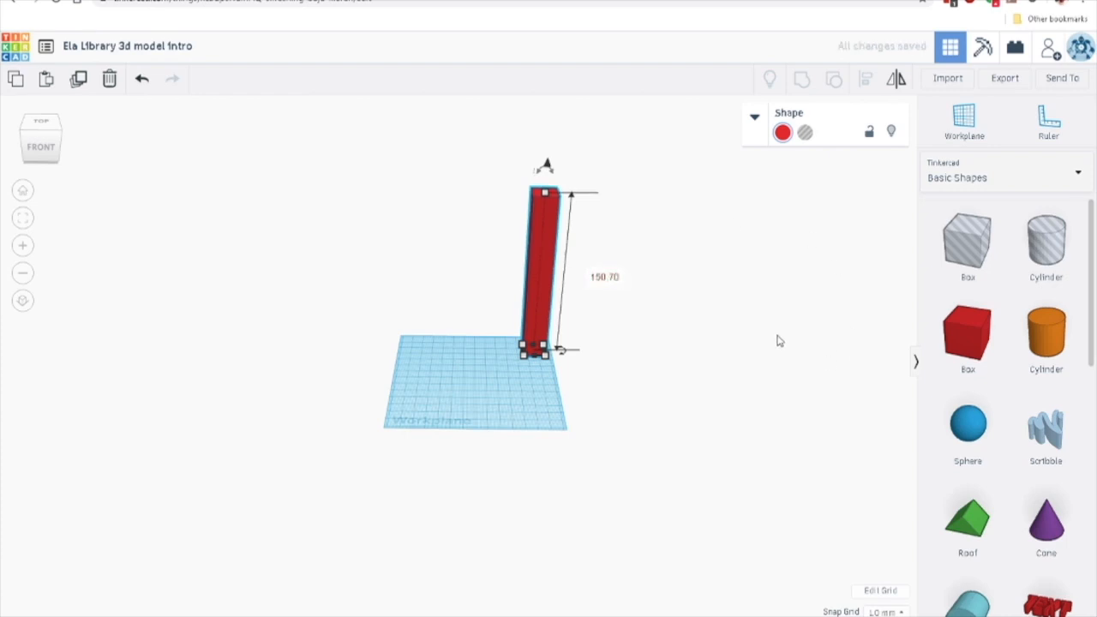
# - Delete the tall red box from the workplane
pyautogui.click(664, 394)
pyautogui.moveTo(554, 396)
pyautogui.mouseDown(button='right')
pyautogui.moveTo(502, 368)
pyautogui.moveTo(397, 367)
pyautogui.moveTo(455, 383)
pyautogui.moveTo(578, 382)
pyautogui.moveTo(573, 403)
pyautogui.moveTo(561, 382)
pyautogui.mouseUp(button='right')
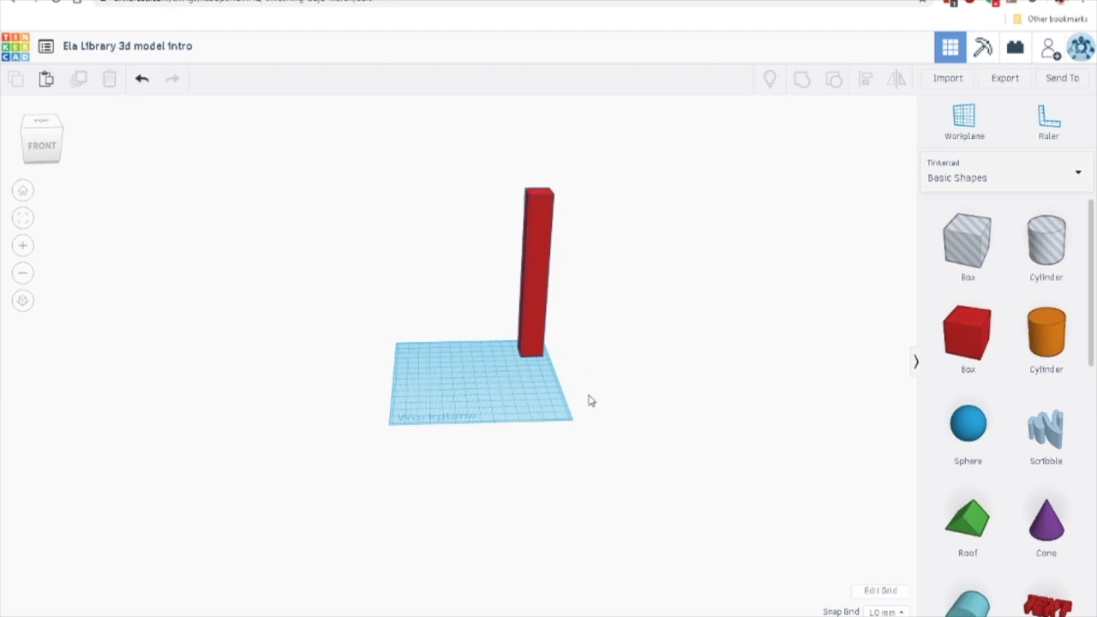
pyautogui.click(537, 321)
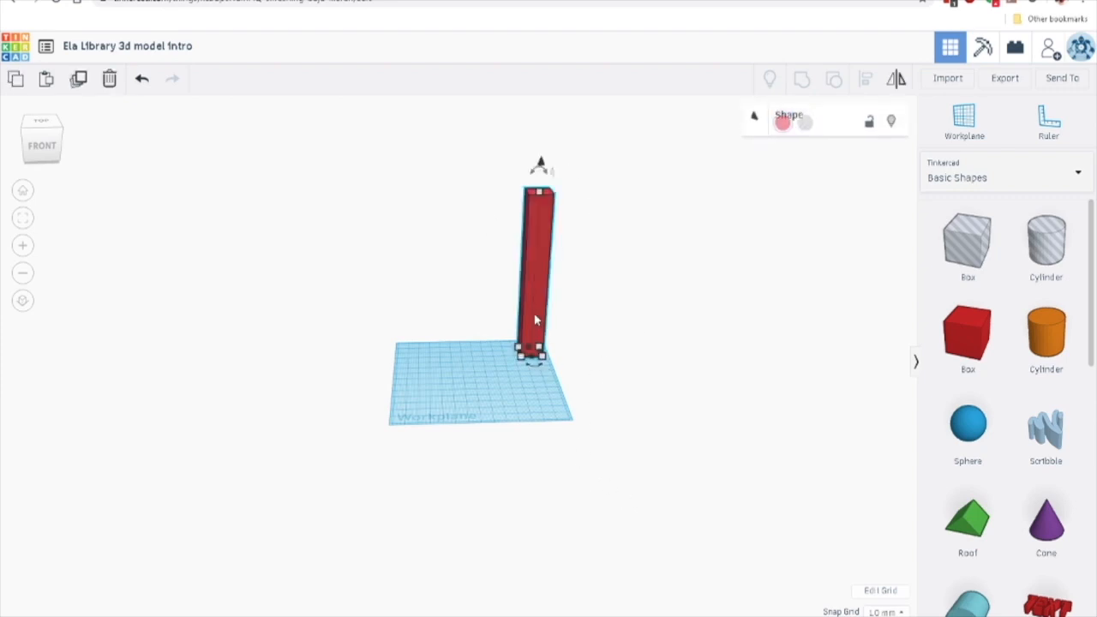
pyautogui.press('Delete')
pyautogui.scroll(2, 487, 429)
pyautogui.scroll(5, 493, 433)
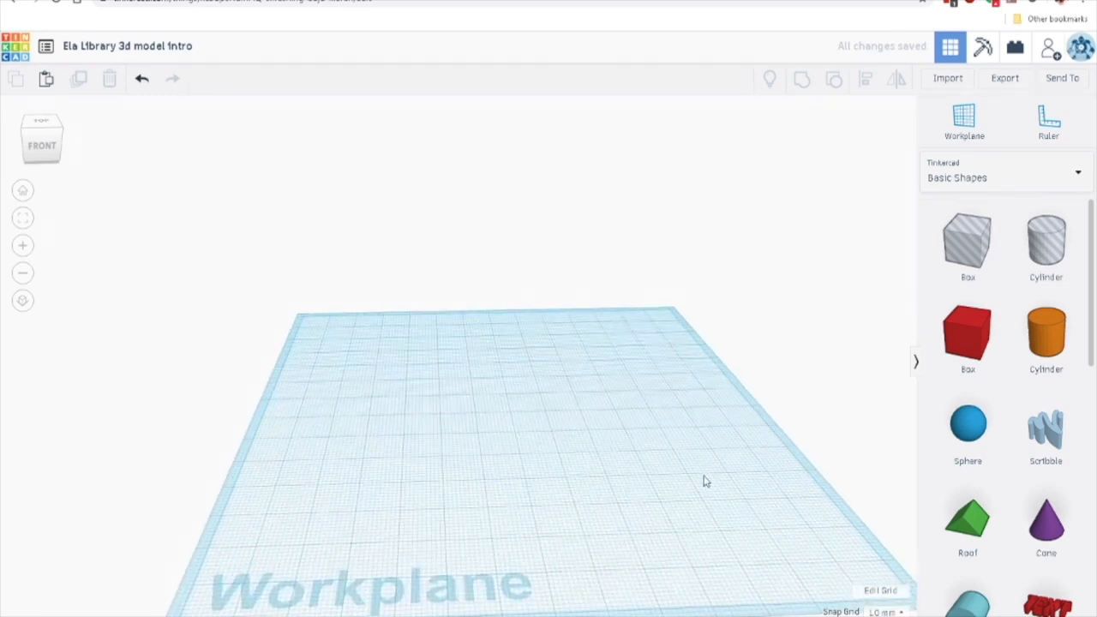
# - Place a red box near the middle of the workplane and review its shape parameters without changing them
pyautogui.moveTo(690, 455); pyautogui.dragTo(637, 441, button='middle')
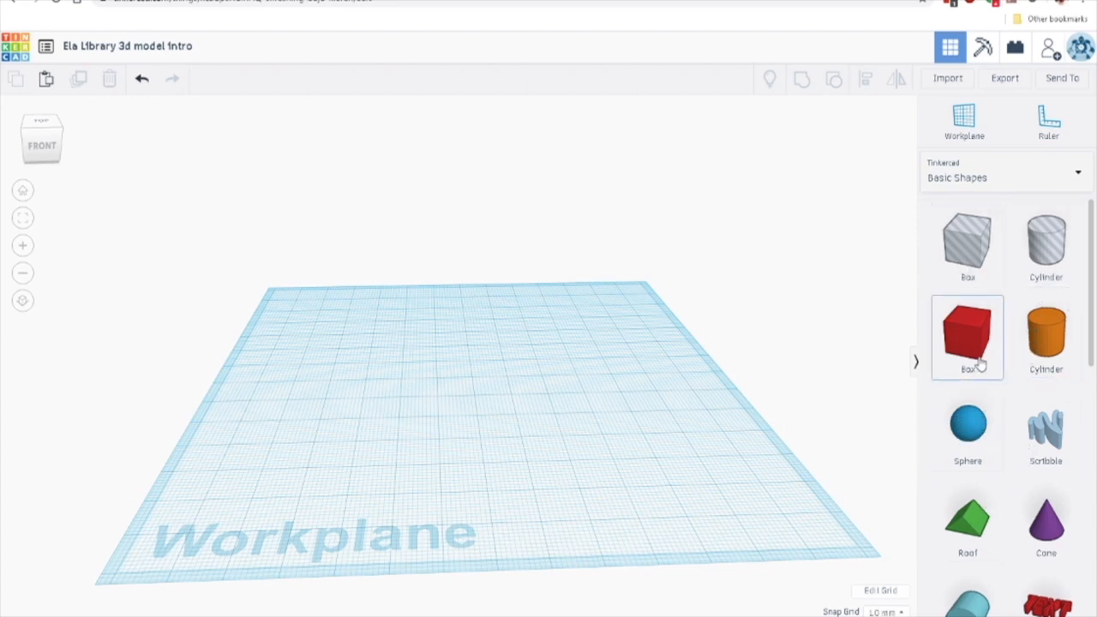
pyautogui.moveTo(983, 345); pyautogui.dragTo(510, 419)
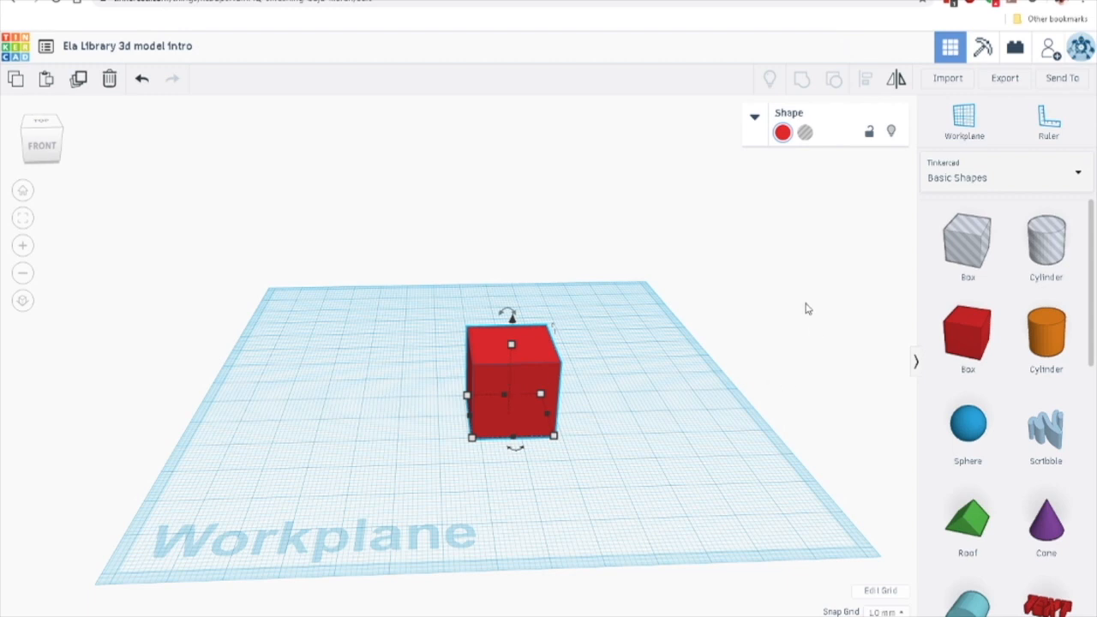
pyautogui.click(754, 121)
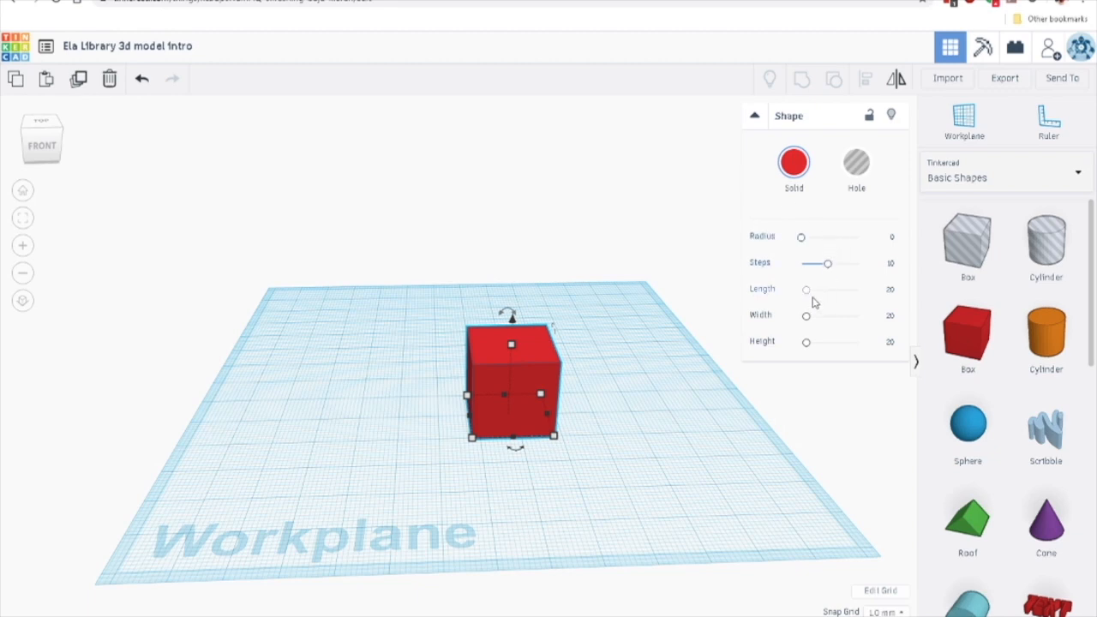
pyautogui.click(892, 293)
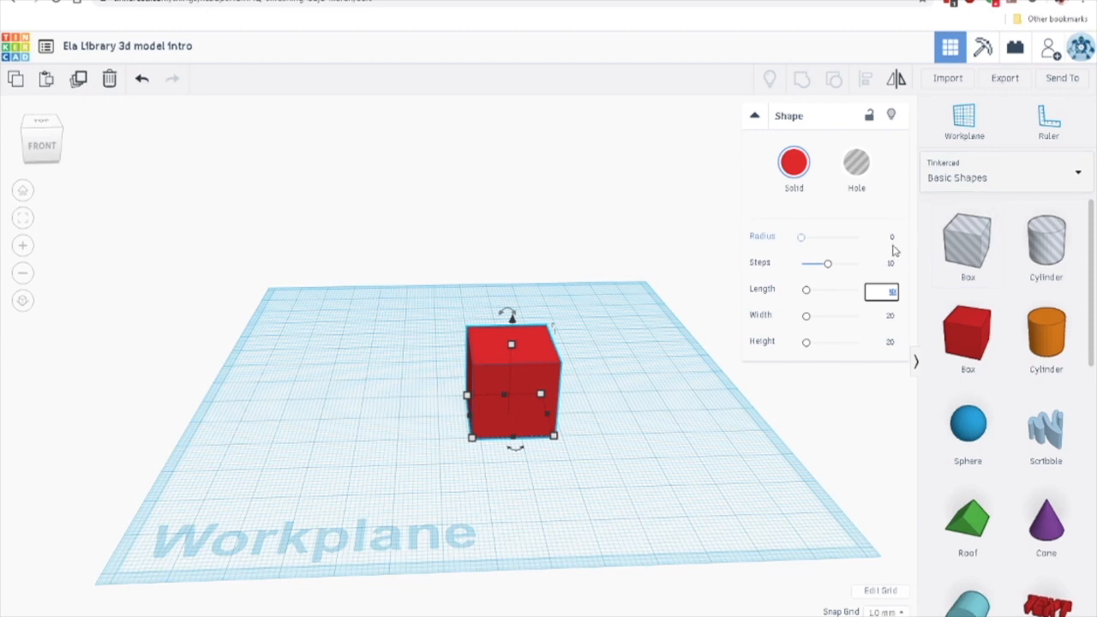
pyautogui.click(754, 117)
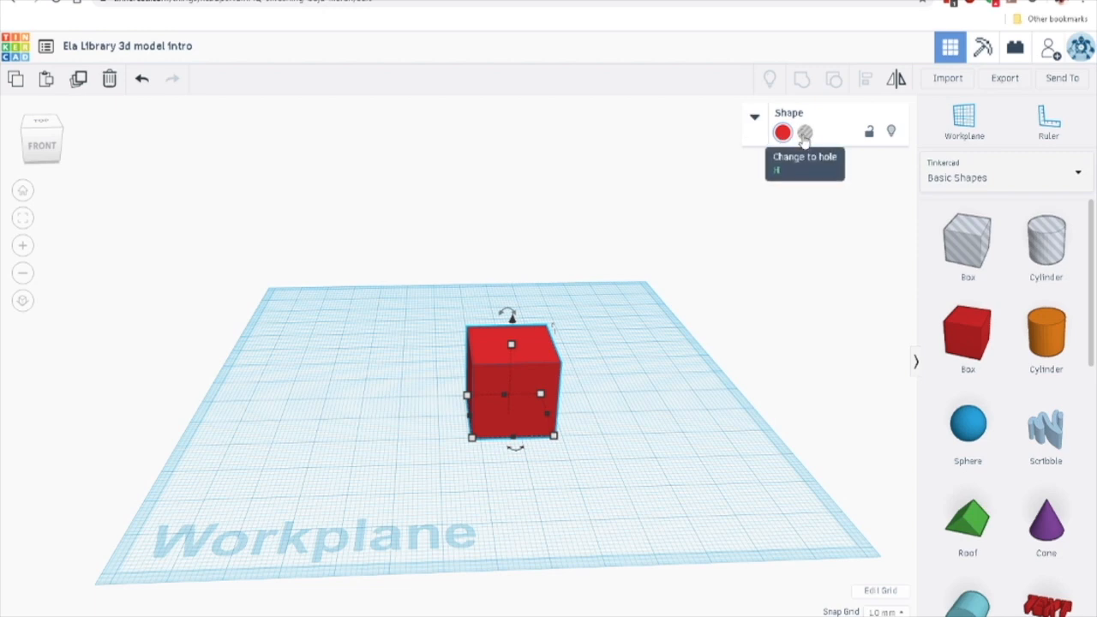
pyautogui.click(576, 448)
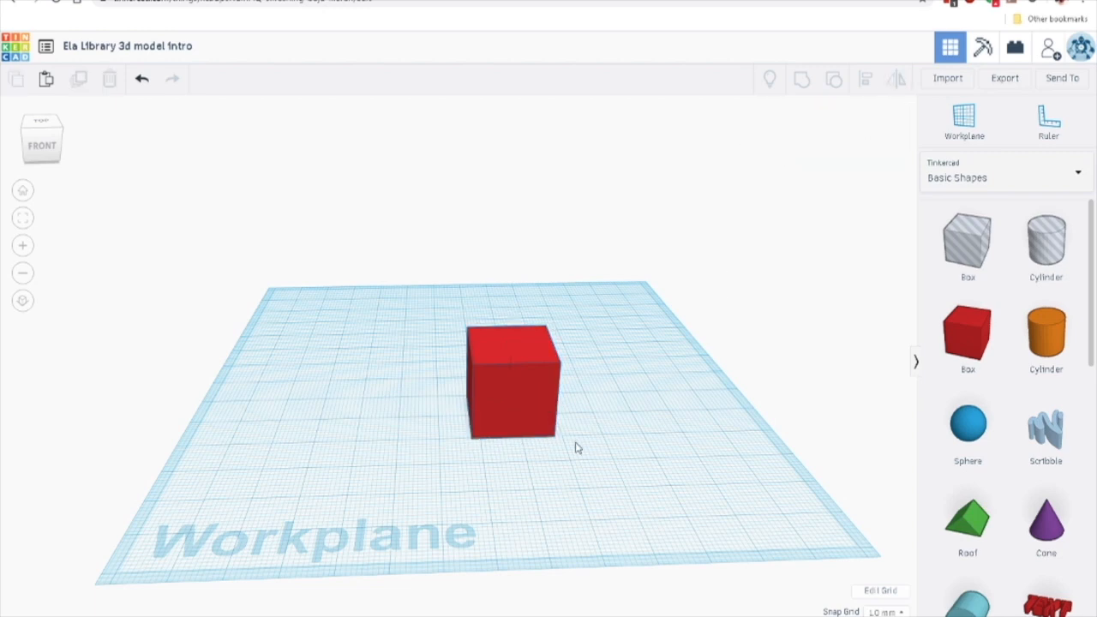
# - Place an orange cylinder behind the red box and stretch it to about 86 mm wide and 37 mm high
pyautogui.click(536, 400)
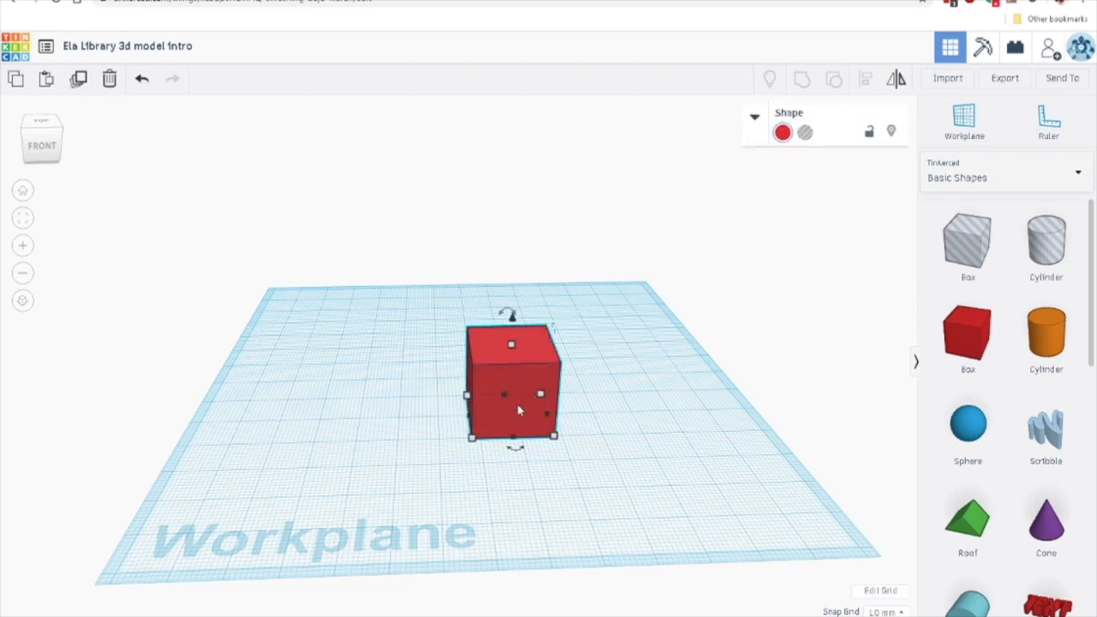
pyautogui.scroll(3, 590, 379)
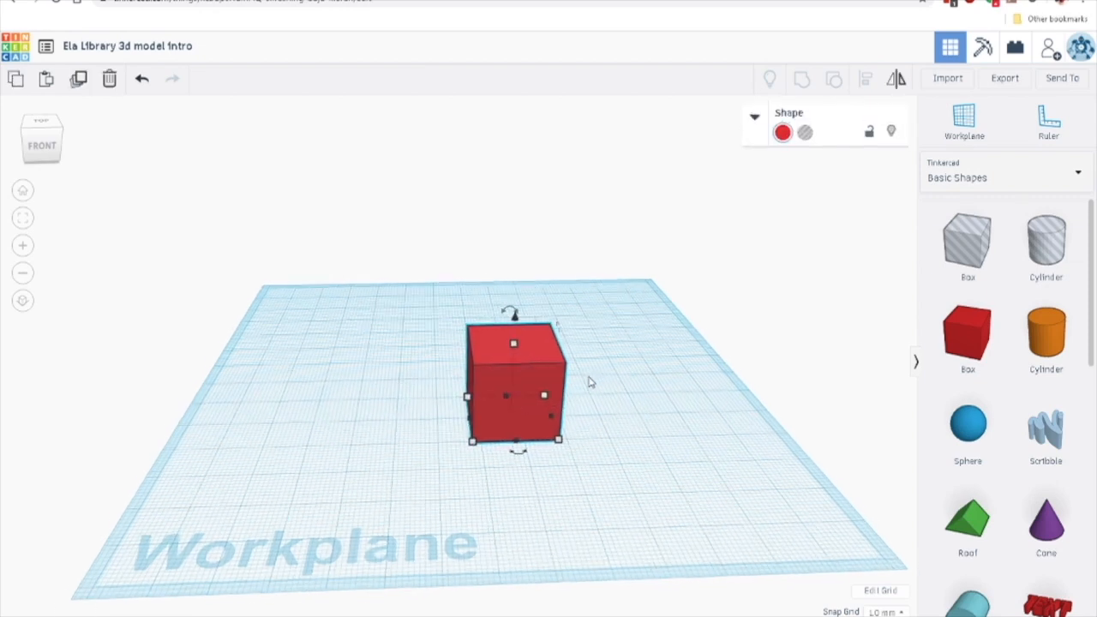
pyautogui.moveTo(1048, 336); pyautogui.dragTo(686, 310)
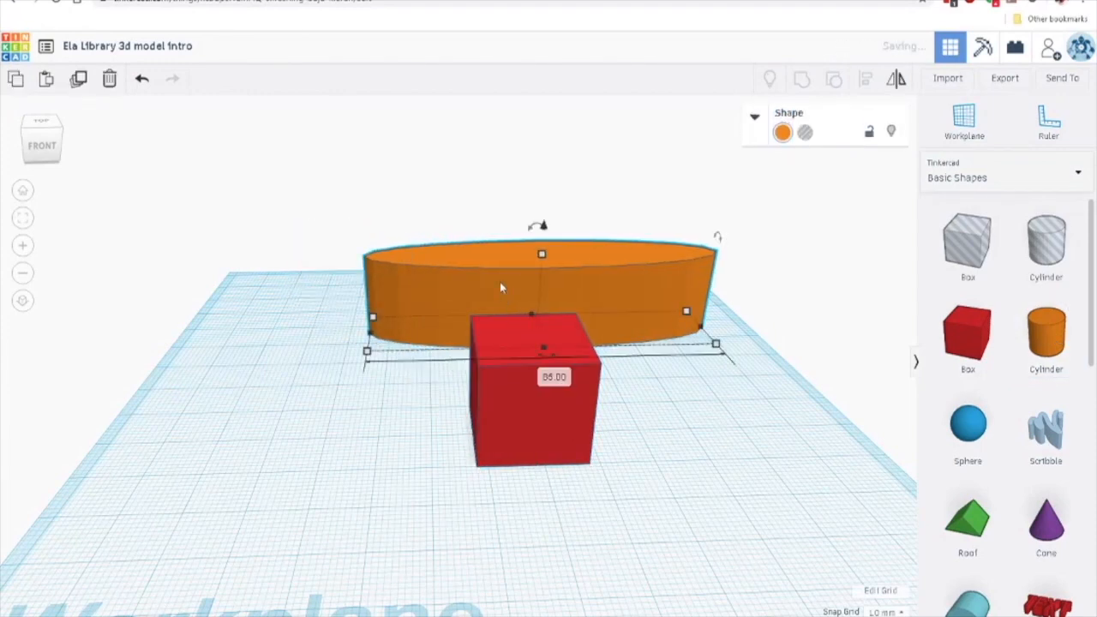
pyautogui.moveTo(546, 254); pyautogui.dragTo(543, 154)
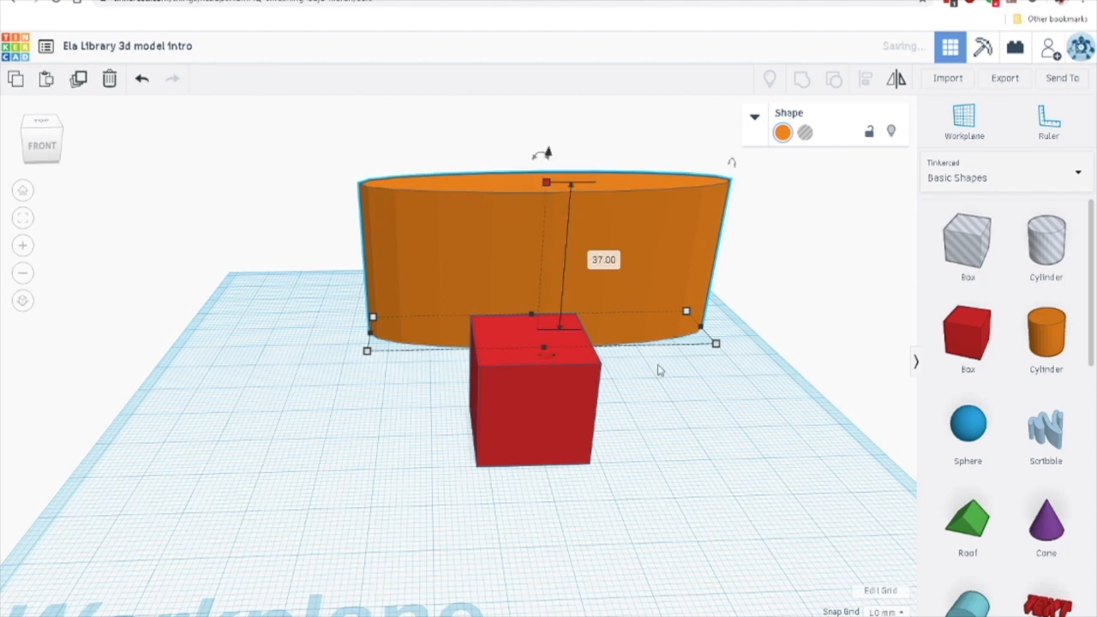
pyautogui.scroll(3, 651, 382)
pyautogui.click(802, 409)
pyautogui.moveTo(798, 412); pyautogui.dragTo(798, 415, button='right')
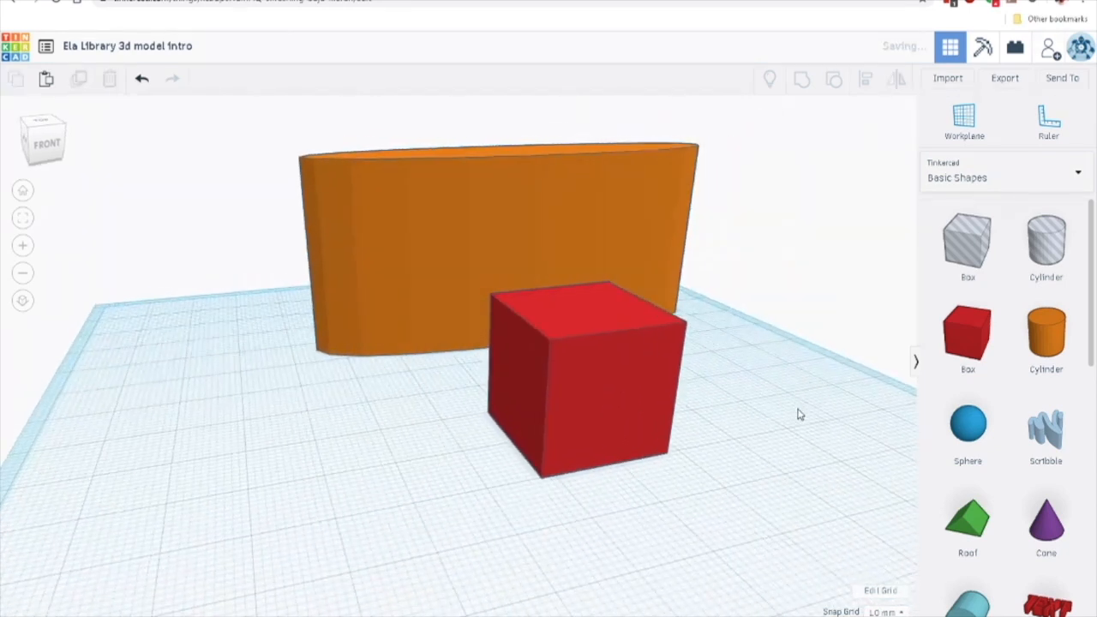
# - Select the red box and the orange cylinder in turn to examine each shape's outline and handles
pyautogui.click(604, 377)
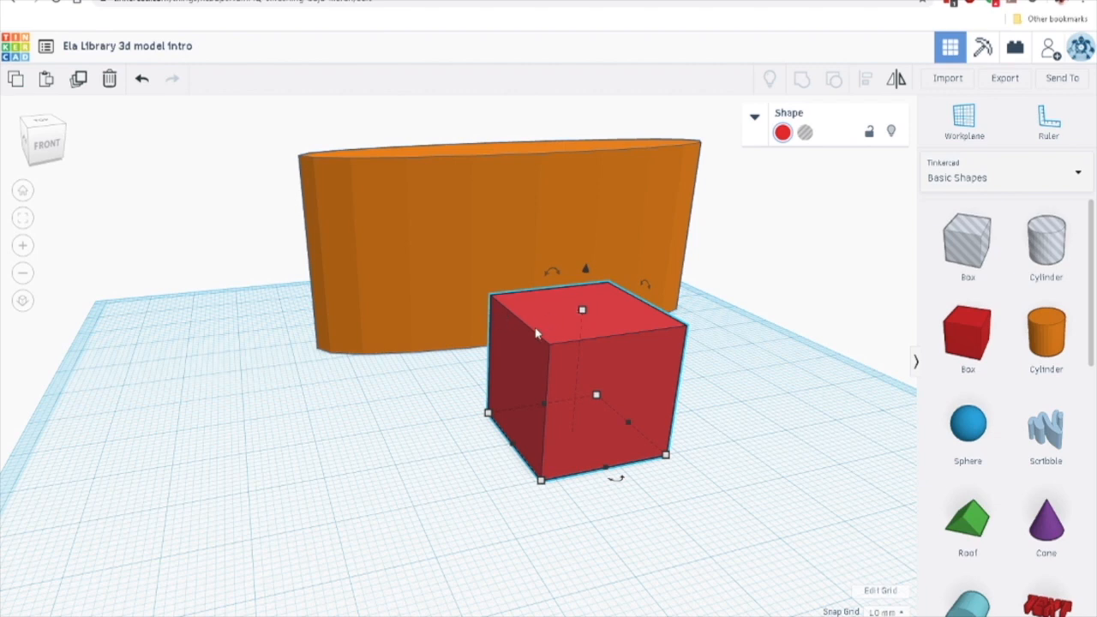
pyautogui.click(429, 247)
pyautogui.click(597, 397)
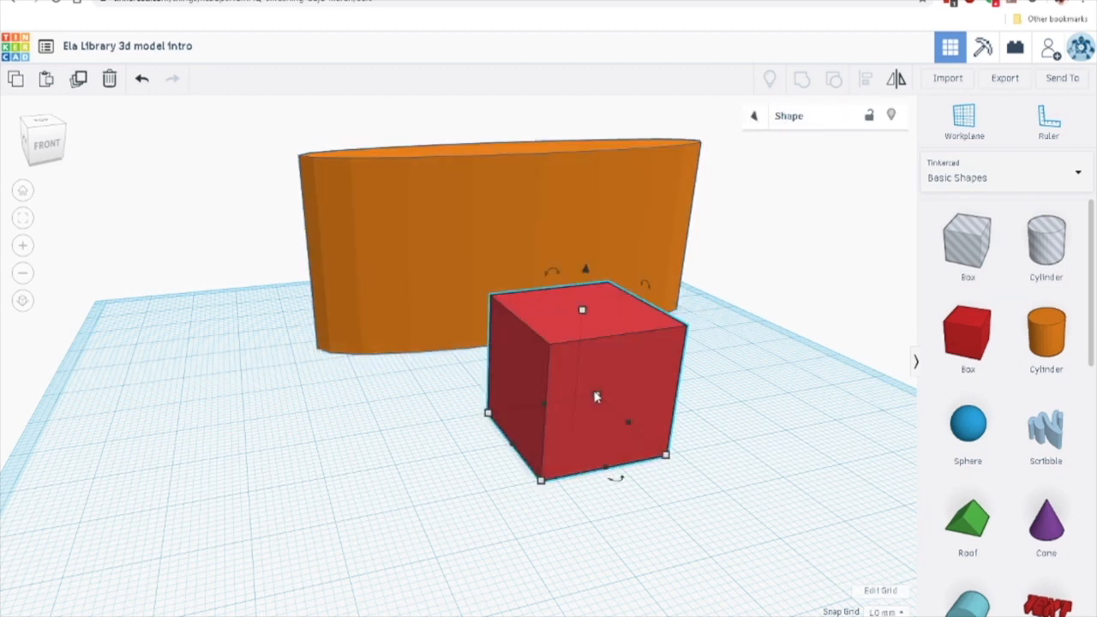
pyautogui.click(453, 275)
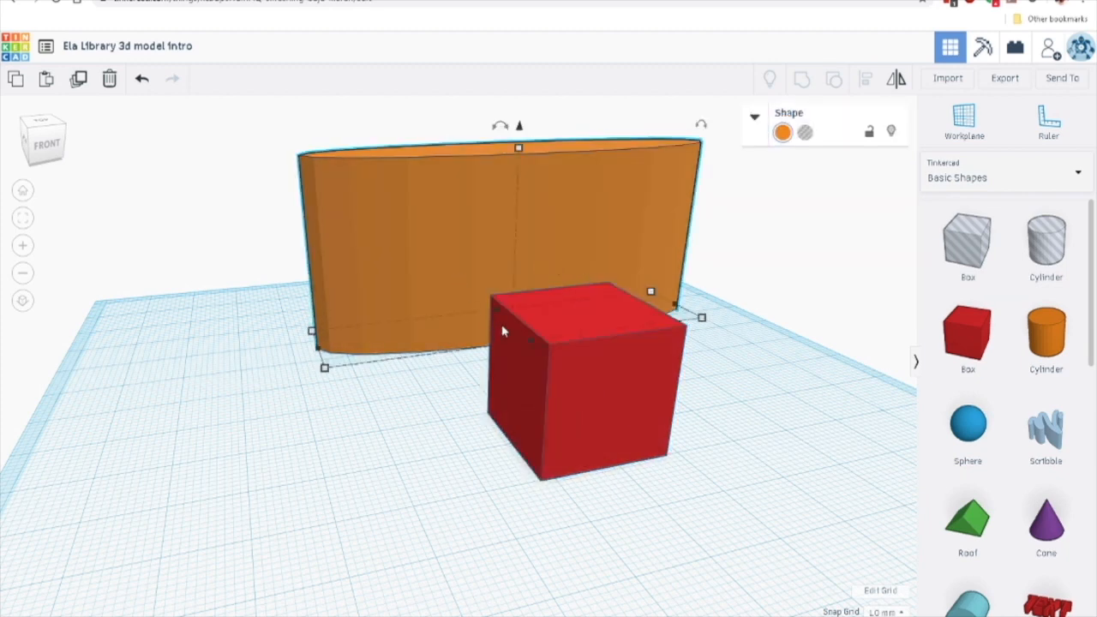
pyautogui.click(585, 380)
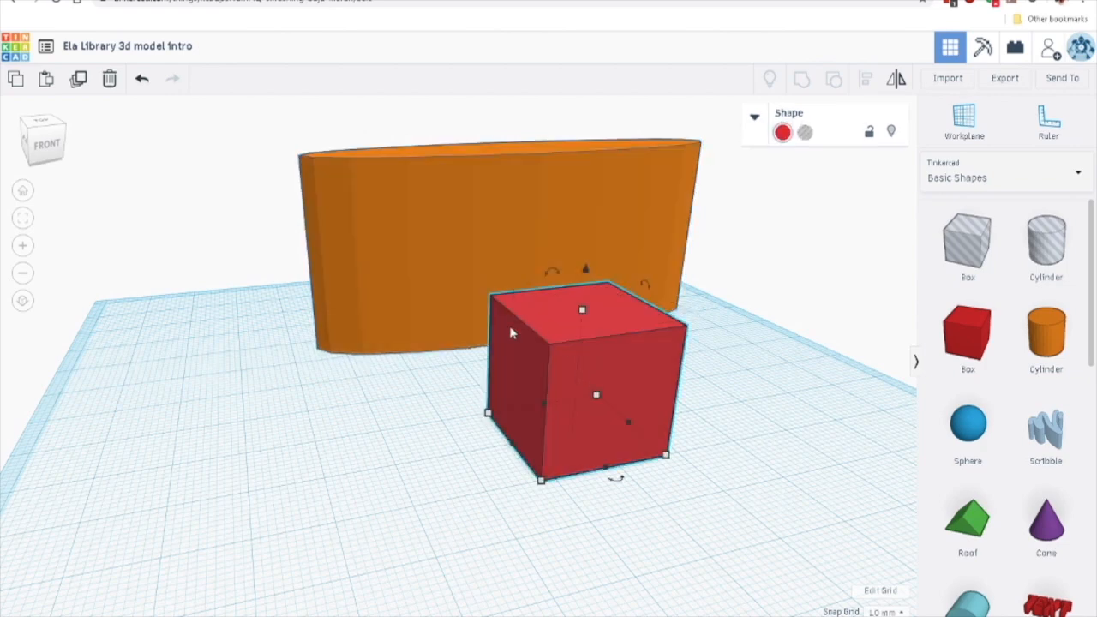
pyautogui.moveTo(624, 542); pyautogui.dragTo(531, 541, button='right')
pyautogui.moveTo(517, 501)
pyautogui.moveTo(446, 493)
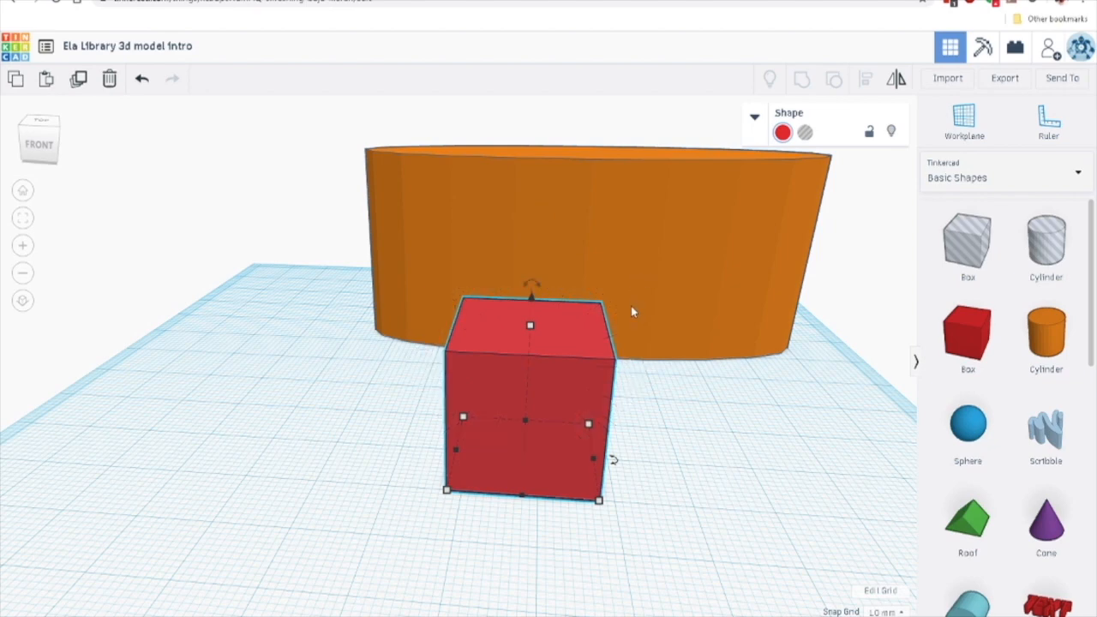
# - Delete the orange cylinder and select the red box to show the base dimensions at its front corner
pyautogui.click(667, 248)
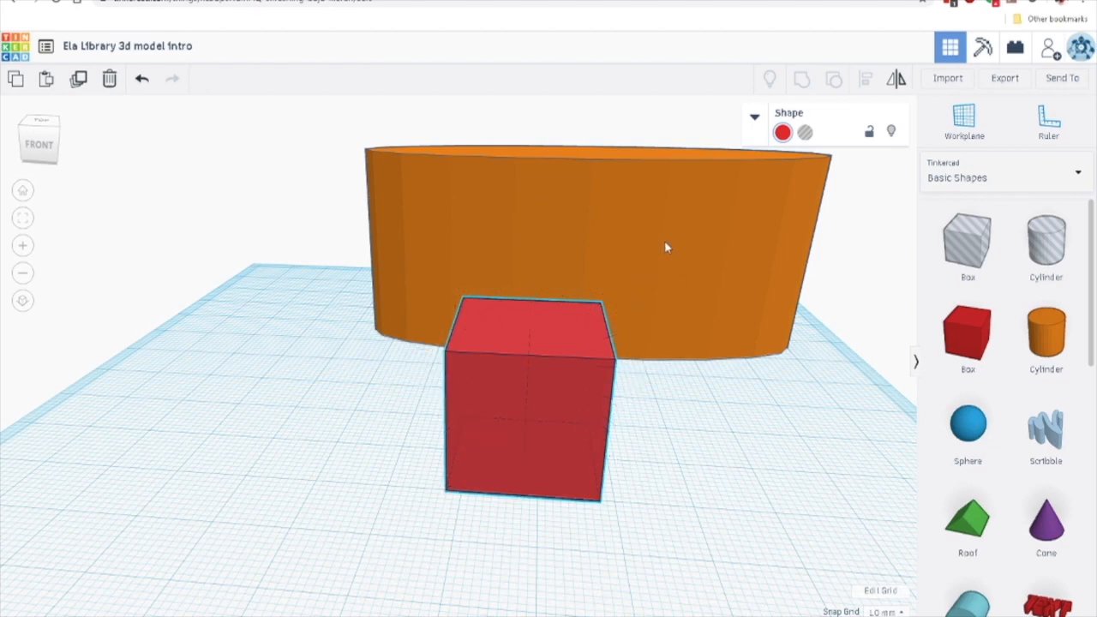
pyautogui.press('Delete')
pyautogui.click(481, 492)
pyautogui.moveTo(397, 498); pyautogui.dragTo(427, 496, button='right')
pyautogui.moveTo(484, 485)
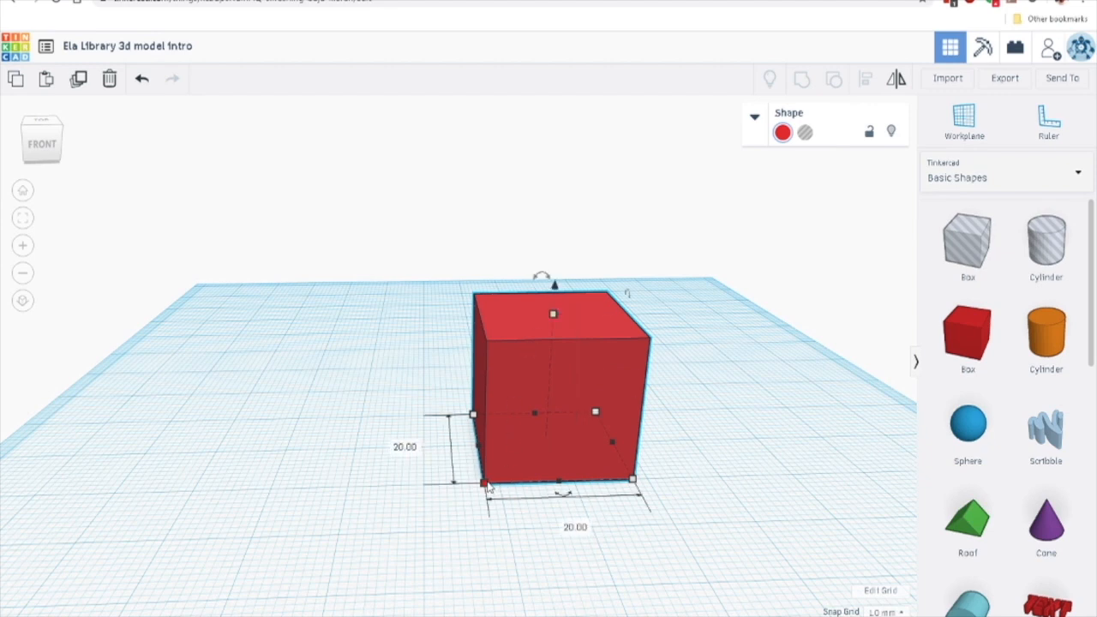
# - Resize the red box with its handles to about 20 mm wide, 22 mm deep and 16 mm high
pyautogui.moveTo(485, 486); pyautogui.dragTo(462, 493)
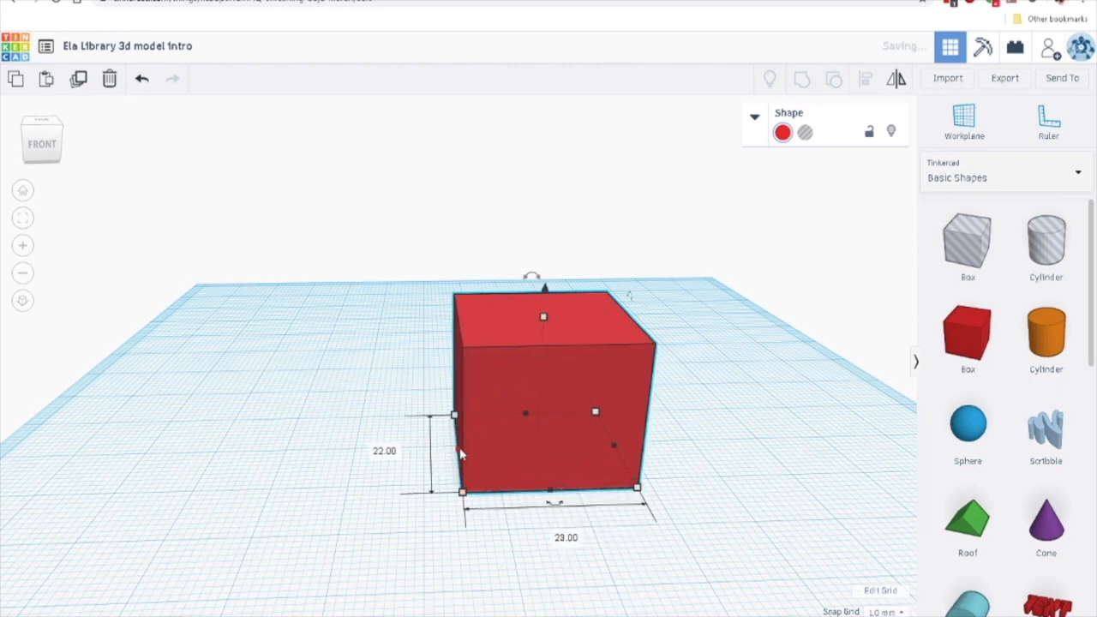
pyautogui.moveTo(460, 455)
pyautogui.mouseDown()
pyautogui.moveTo(375, 453)
pyautogui.moveTo(474, 461)
pyautogui.moveTo(544, 449)
pyautogui.moveTo(477, 452)
pyautogui.mouseUp()
pyautogui.moveTo(440, 452)
pyautogui.mouseDown()
pyautogui.moveTo(406, 452)
pyautogui.moveTo(459, 451)
pyautogui.mouseUp()
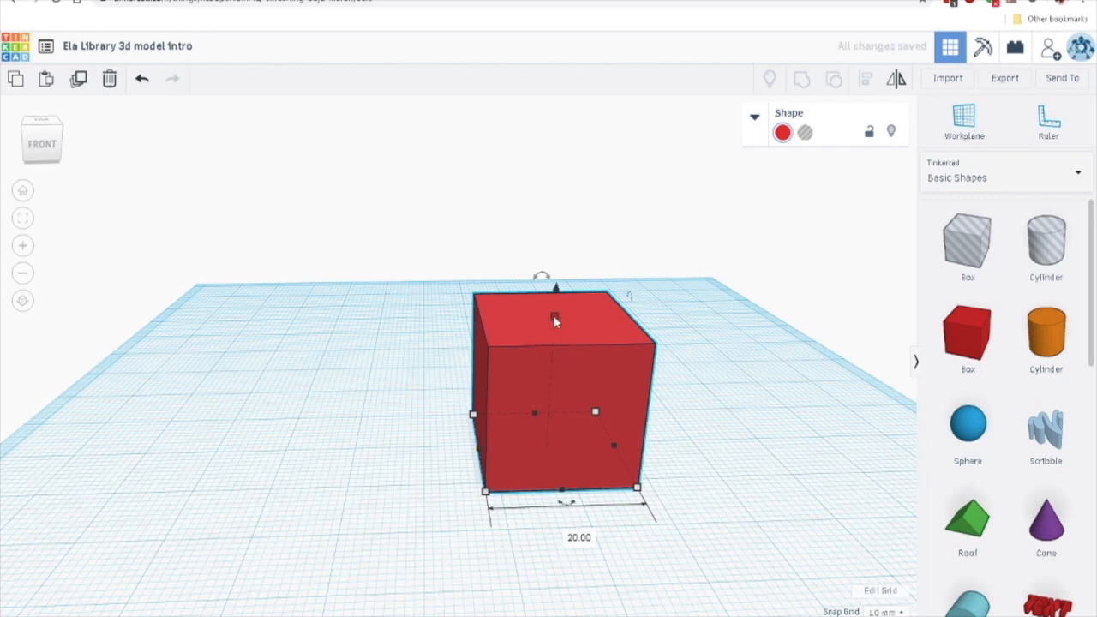
pyautogui.moveTo(555, 318); pyautogui.dragTo(581, 341)
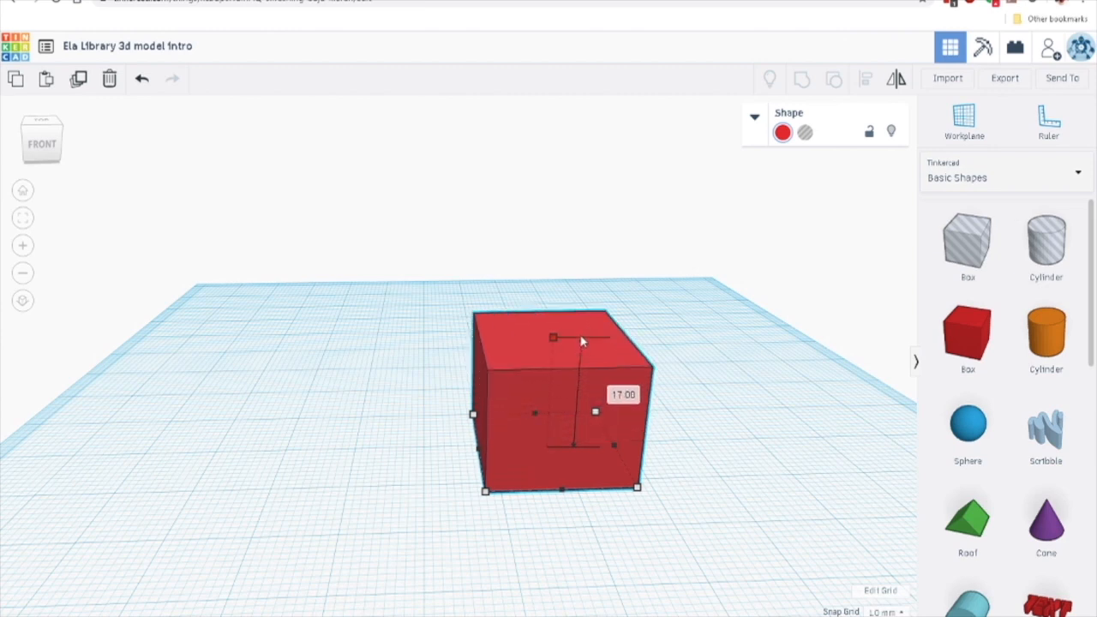
pyautogui.moveTo(582, 342); pyautogui.dragTo(579, 351)
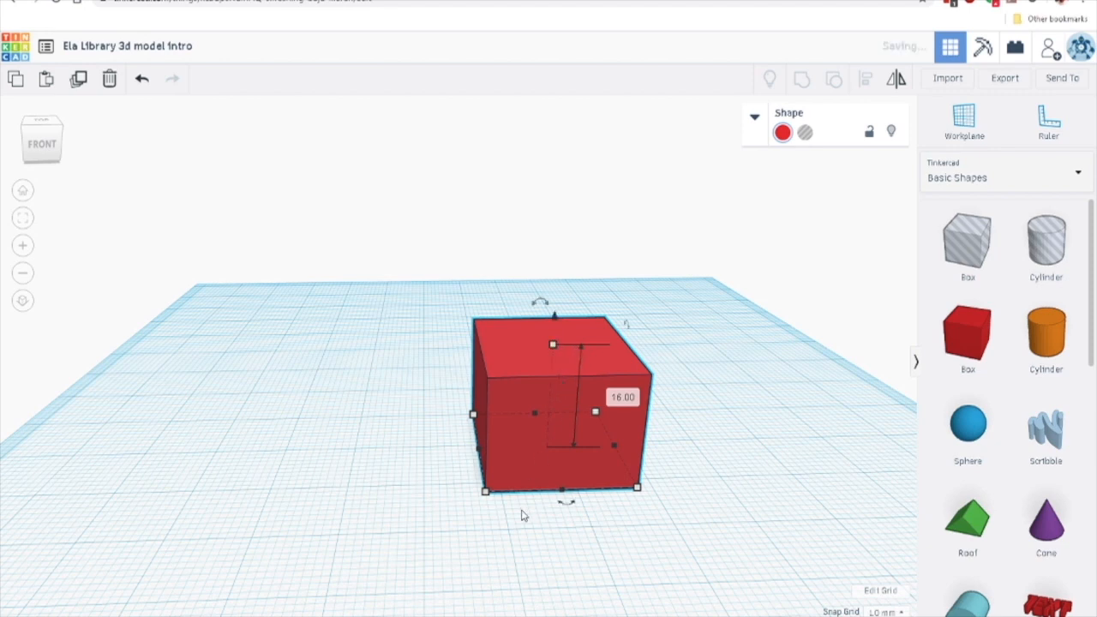
# - Examine the rotation protractor around the red box's base without turning the box
pyautogui.moveTo(564, 506)
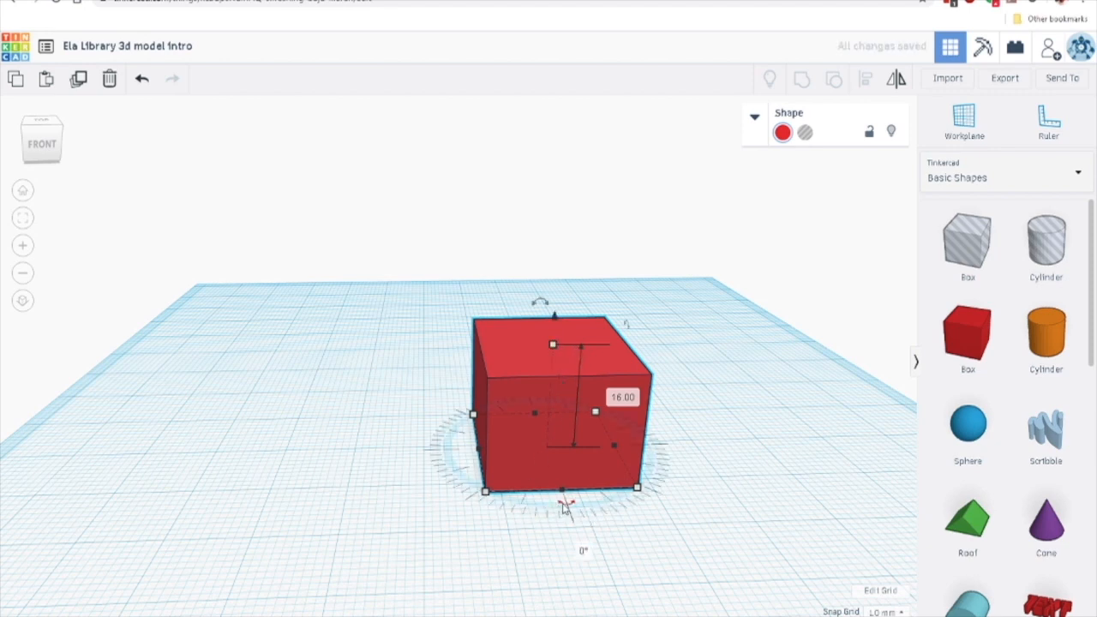
pyautogui.moveTo(564, 506); pyautogui.dragTo(564, 506)
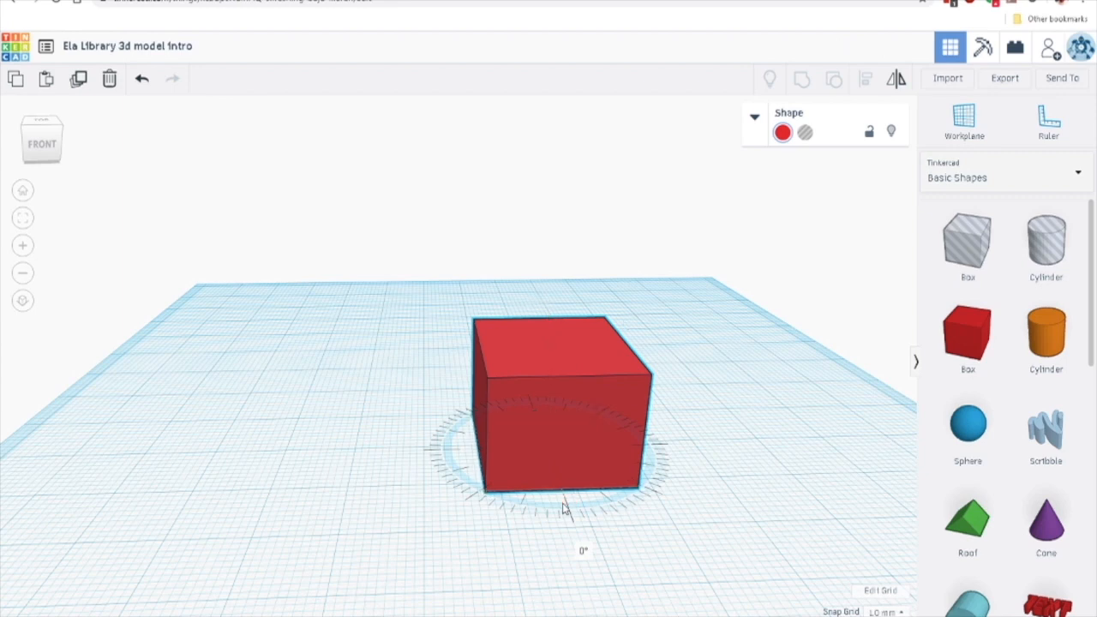
pyautogui.moveTo(563, 507); pyautogui.dragTo(563, 508)
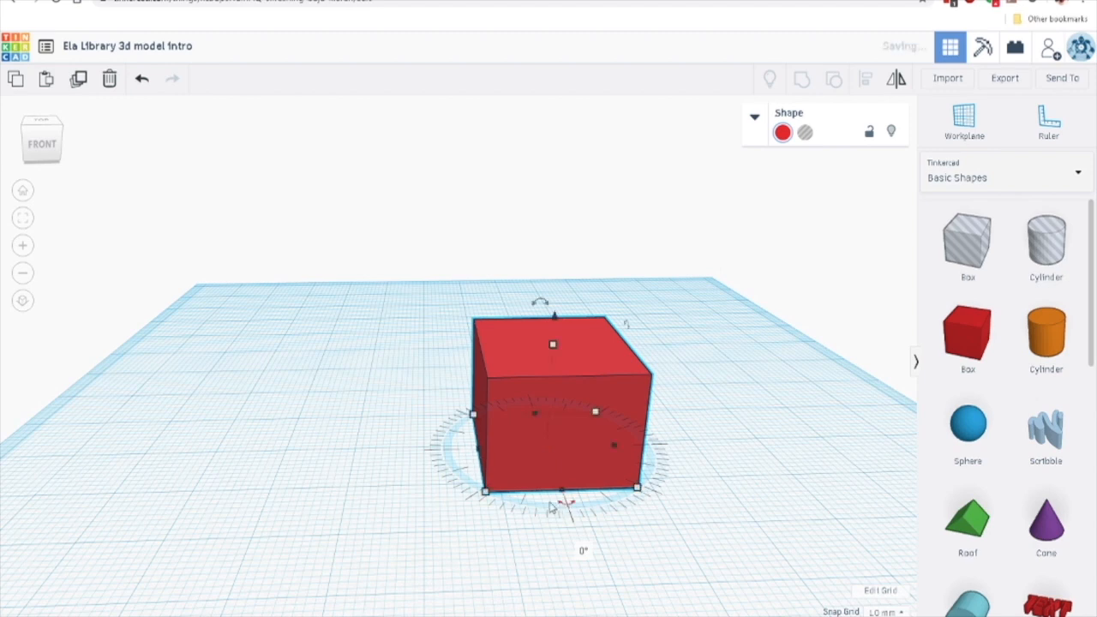
pyautogui.moveTo(563, 506)
pyautogui.mouseDown()
pyautogui.moveTo(503, 467)
pyautogui.moveTo(551, 484)
pyautogui.moveTo(615, 466)
pyautogui.moveTo(537, 477)
pyautogui.moveTo(479, 451)
pyautogui.moveTo(513, 438)
pyautogui.moveTo(503, 437)
pyautogui.moveTo(500, 462)
pyautogui.moveTo(553, 497)
pyautogui.moveTo(564, 554)
pyautogui.moveTo(610, 553)
pyautogui.moveTo(517, 547)
pyautogui.moveTo(475, 524)
pyautogui.moveTo(627, 546)
pyautogui.moveTo(667, 527)
pyautogui.moveTo(637, 544)
pyautogui.moveTo(537, 507)
pyautogui.moveTo(509, 532)
pyautogui.moveTo(488, 534)
pyautogui.moveTo(566, 538)
pyautogui.moveTo(568, 510)
pyautogui.mouseUp()
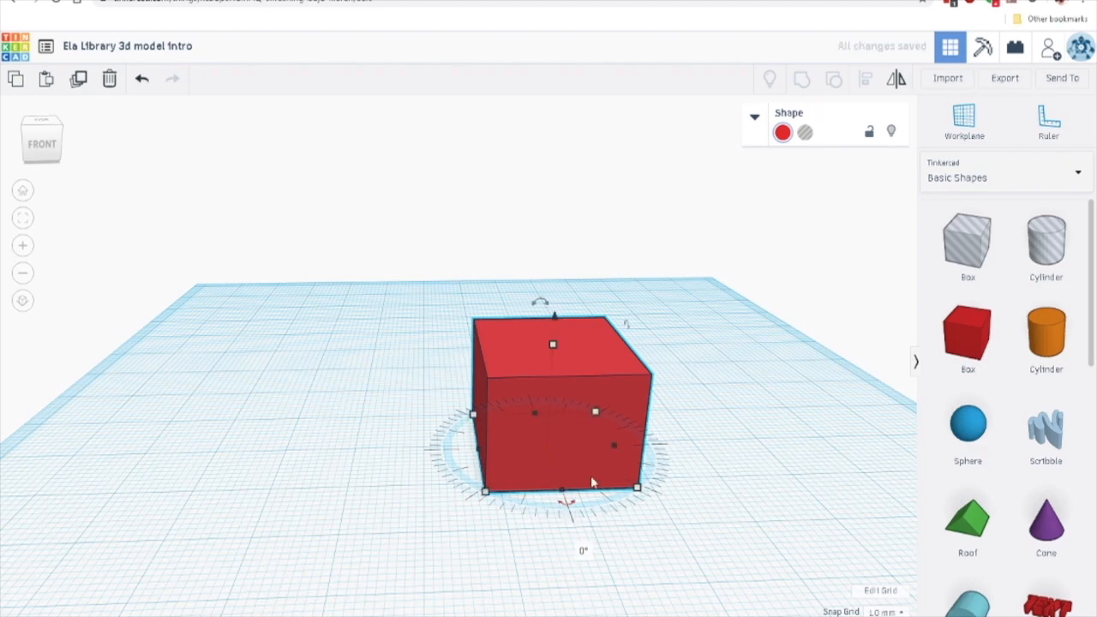
# - Tilt the red box about a horizontal axis, inspect the other tilt handle, and undo the rotation
pyautogui.moveTo(440, 479); pyautogui.dragTo(326, 488, button='right')
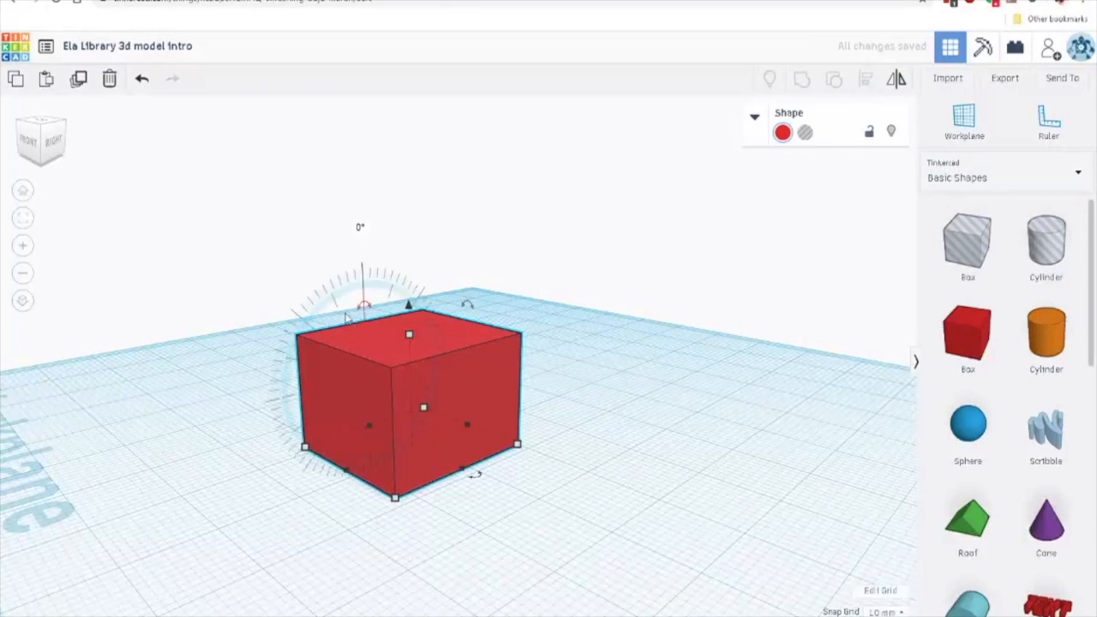
pyautogui.moveTo(354, 314); pyautogui.dragTo(351, 344)
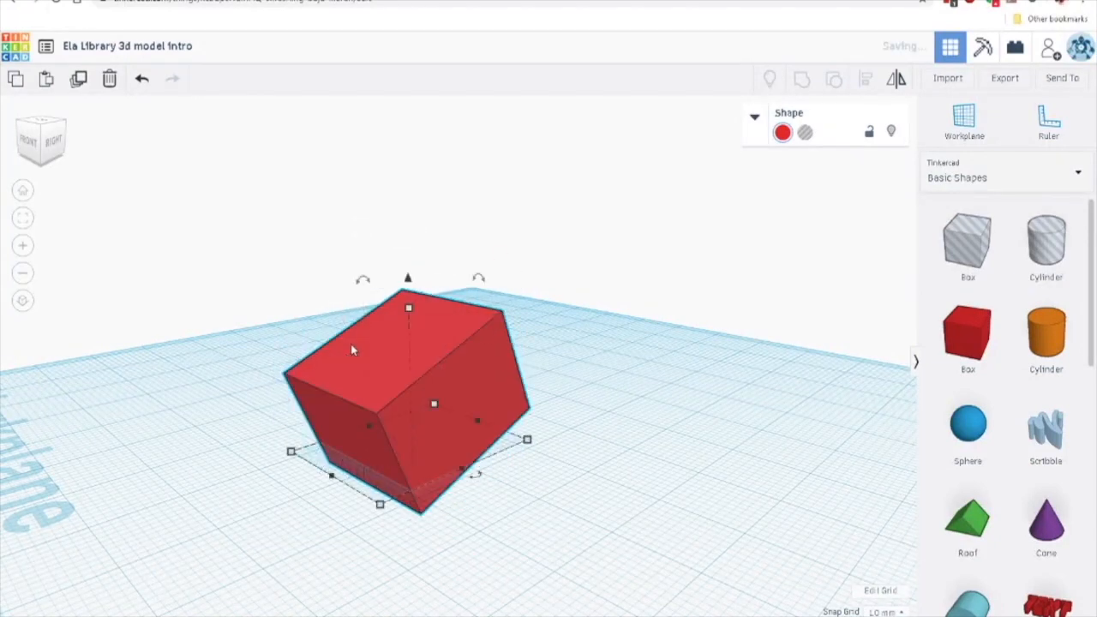
pyautogui.moveTo(478, 278); pyautogui.dragTo(478, 311)
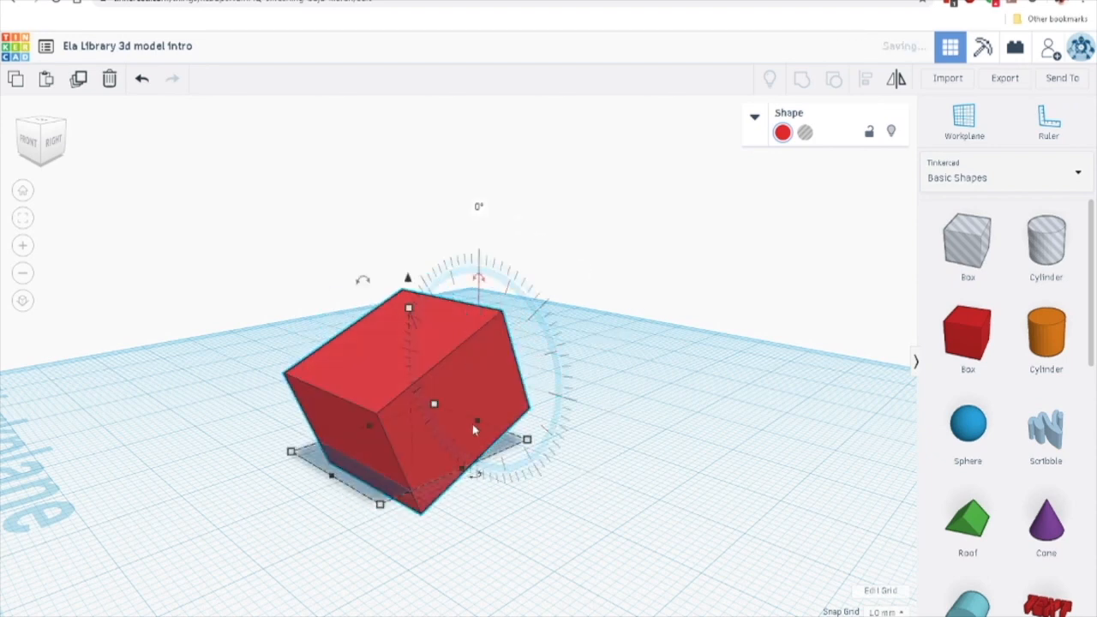
pyautogui.hotkey('ctrl', 'z')
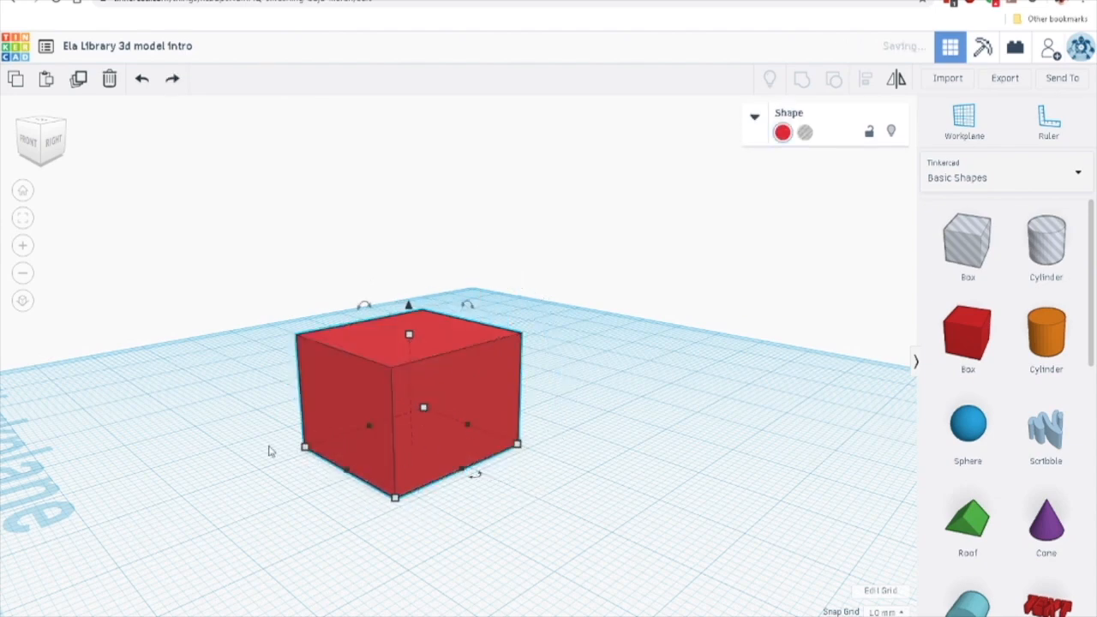
# - Raise the red box about 13 mm above the workplane and undo the lift
pyautogui.moveTo(228, 497); pyautogui.dragTo(377, 481, button='right')
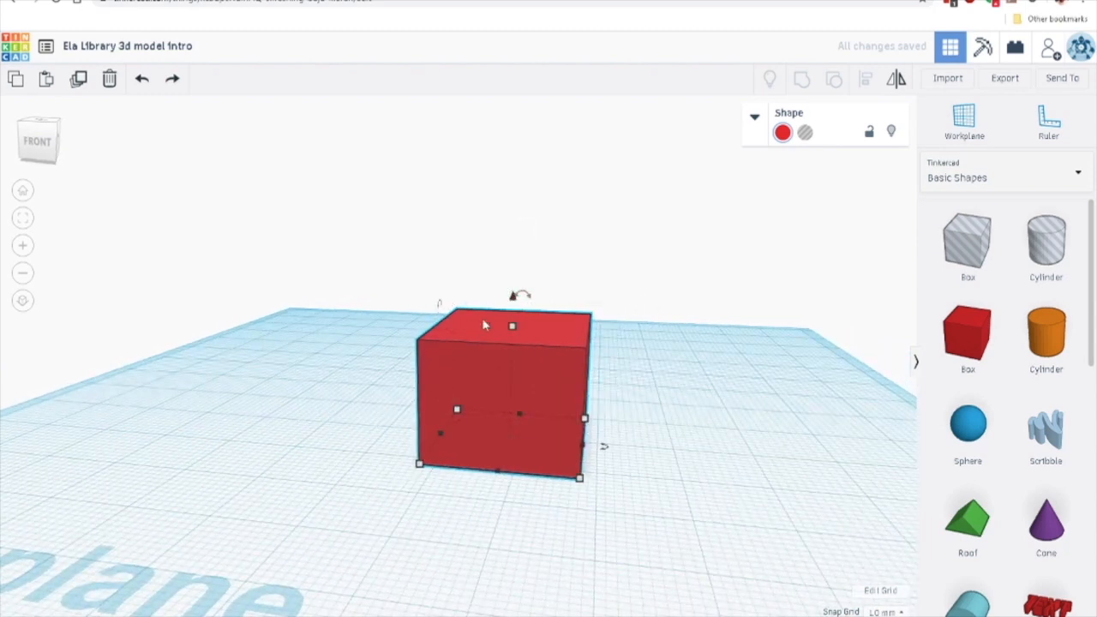
pyautogui.scroll(2, 485, 323)
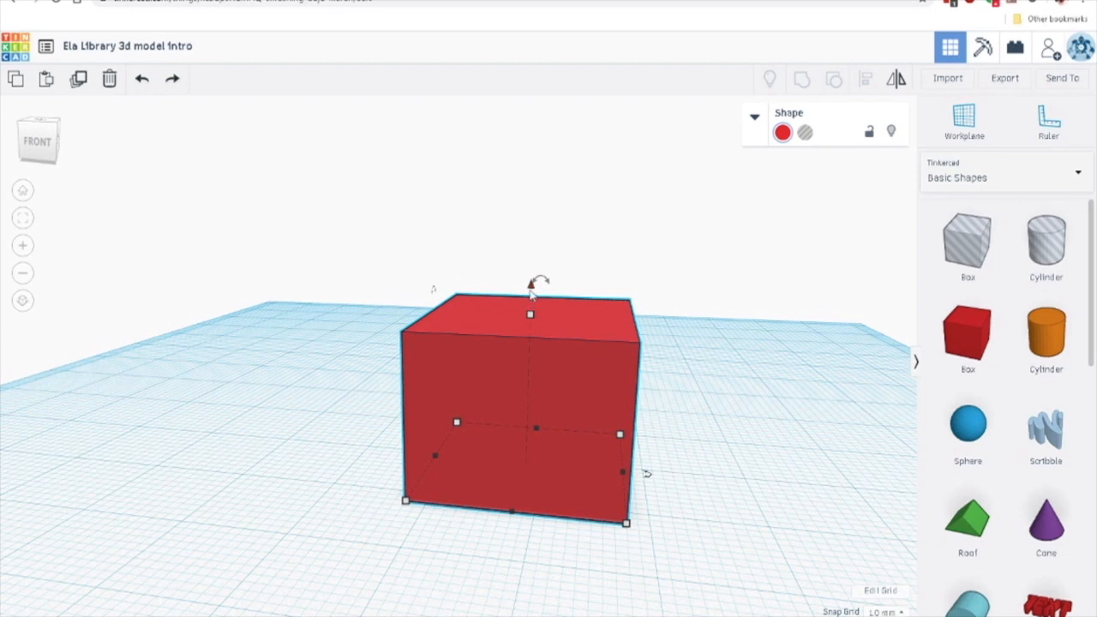
pyautogui.moveTo(531, 289); pyautogui.dragTo(530, 289)
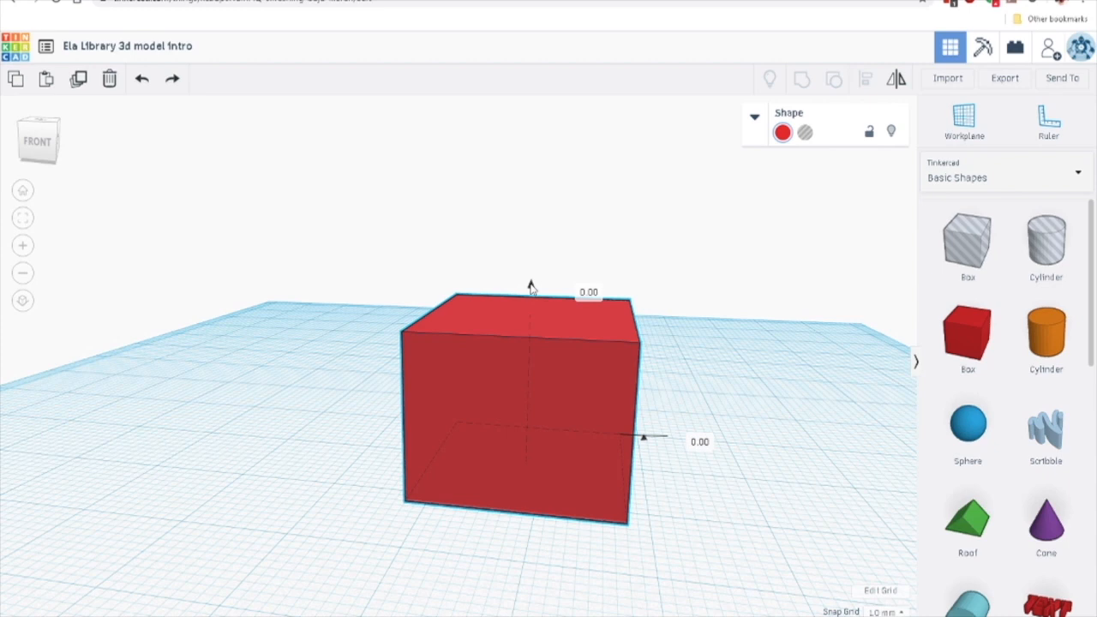
pyautogui.moveTo(531, 289); pyautogui.dragTo(533, 225)
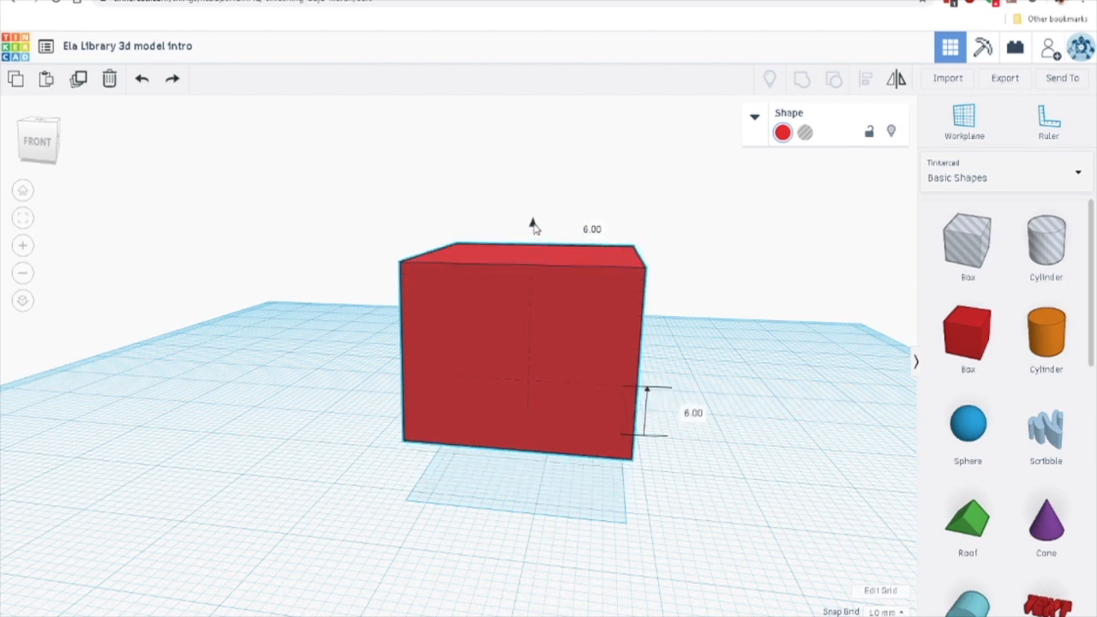
pyautogui.moveTo(533, 225); pyautogui.dragTo(542, 155)
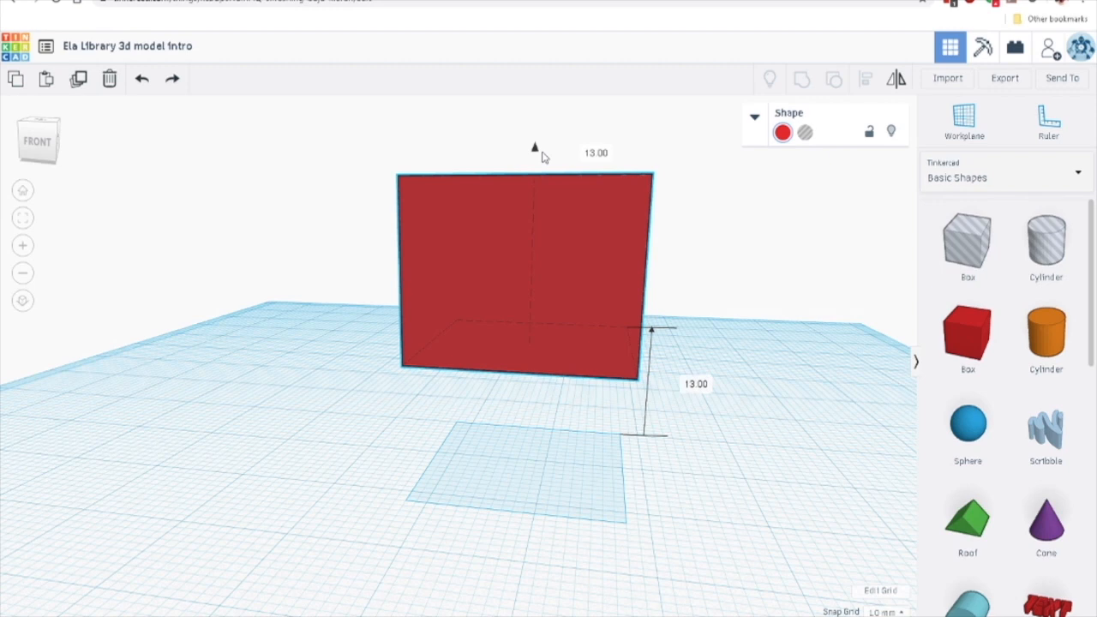
pyautogui.moveTo(542, 157); pyautogui.dragTo(541, 157)
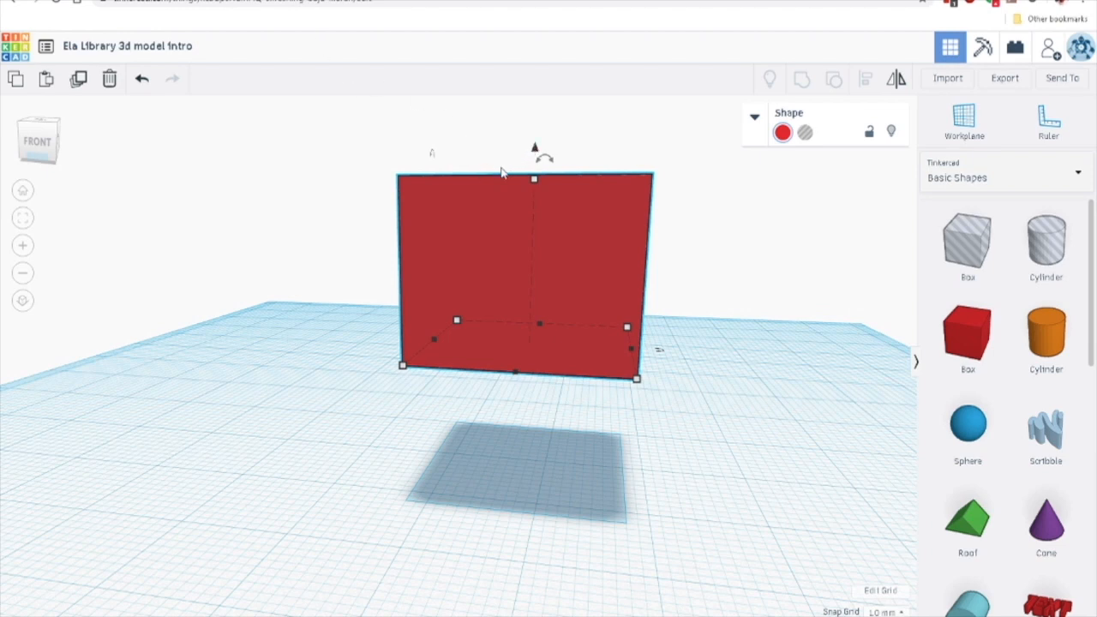
pyautogui.hotkey('ctrl', 'z')
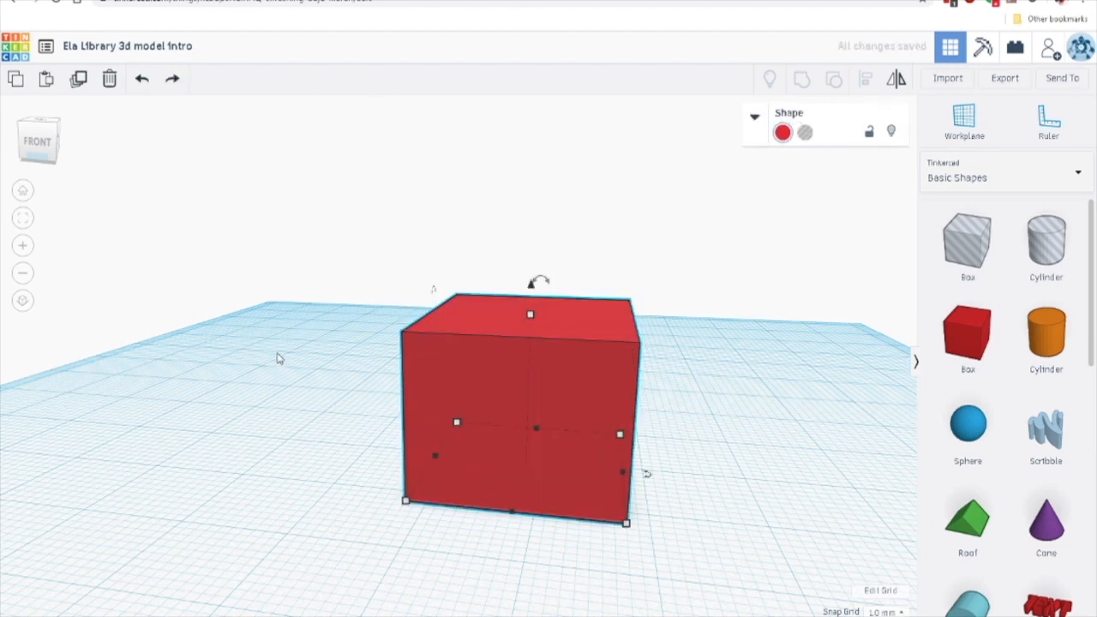
# - Set the red box's front-to-back depth to 40 mm using its base dimension
pyautogui.click(285, 370)
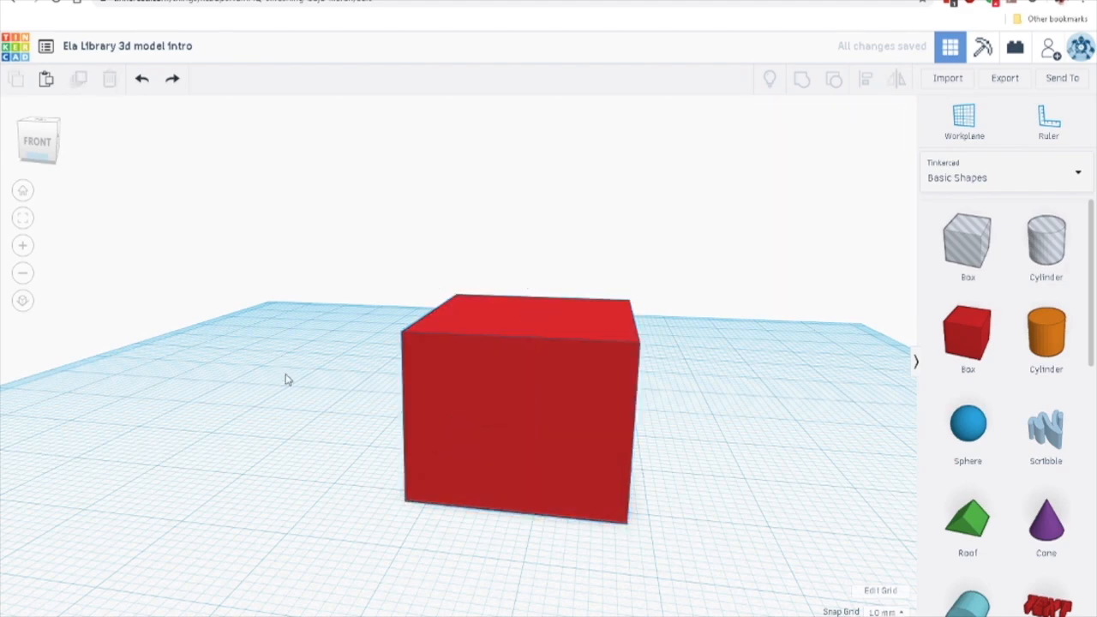
pyautogui.moveTo(286, 377); pyautogui.dragTo(316, 385, button='right')
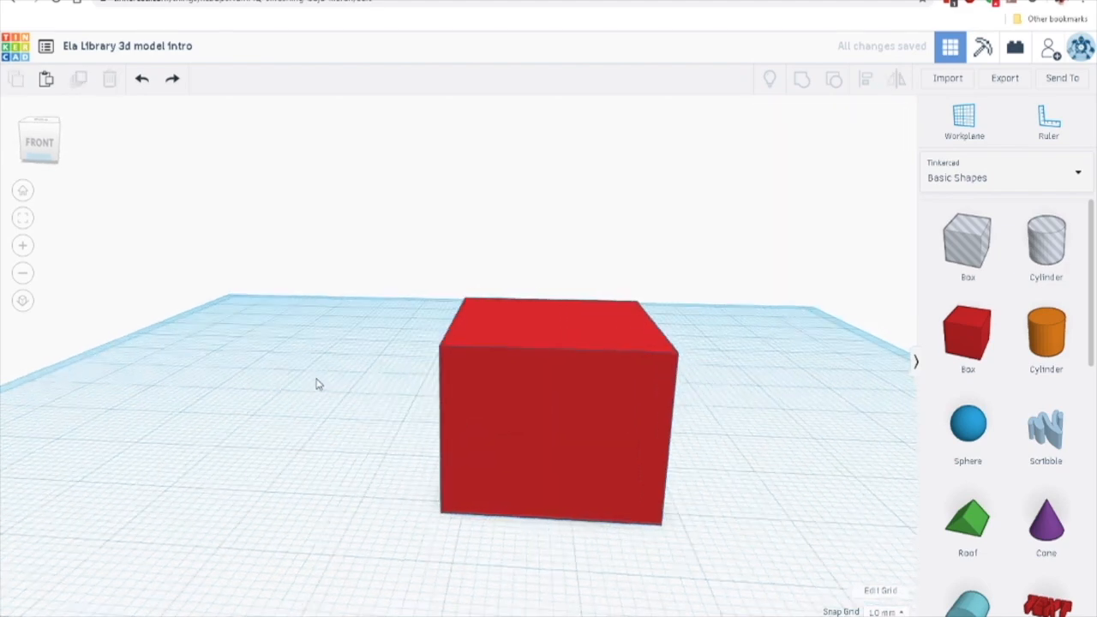
pyautogui.click(575, 440)
pyautogui.scroll(-3, 575, 438)
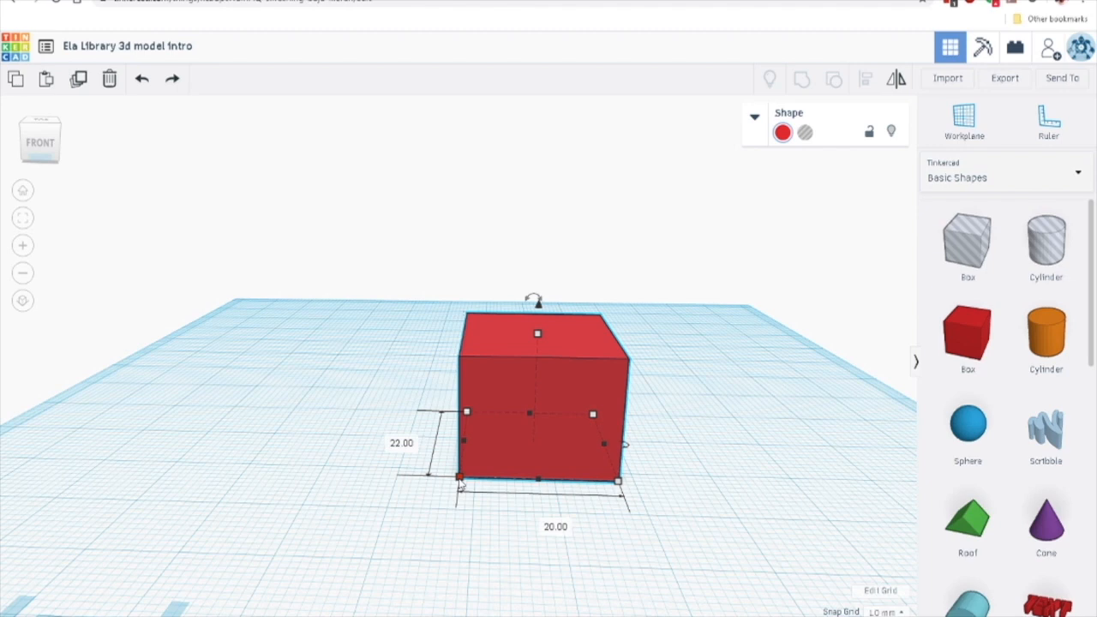
pyautogui.click(390, 439)
pyautogui.write('40')
pyautogui.press('Return')
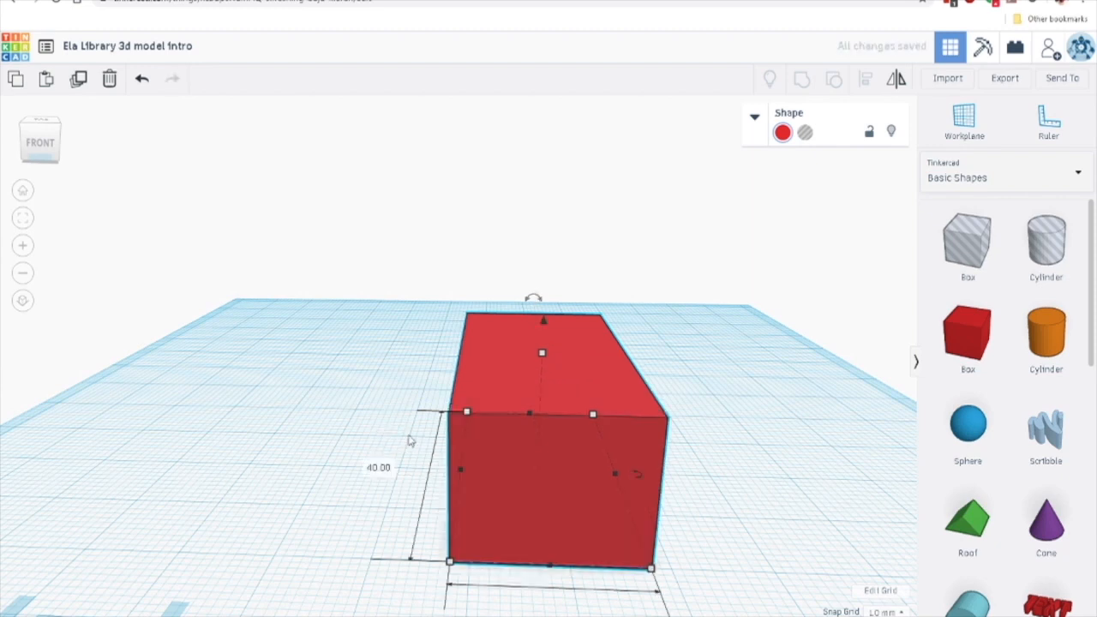
# - Set the red box's width and height to 40 mm each to make a cube
pyautogui.scroll(-2, 520, 550)
pyautogui.click(523, 555)
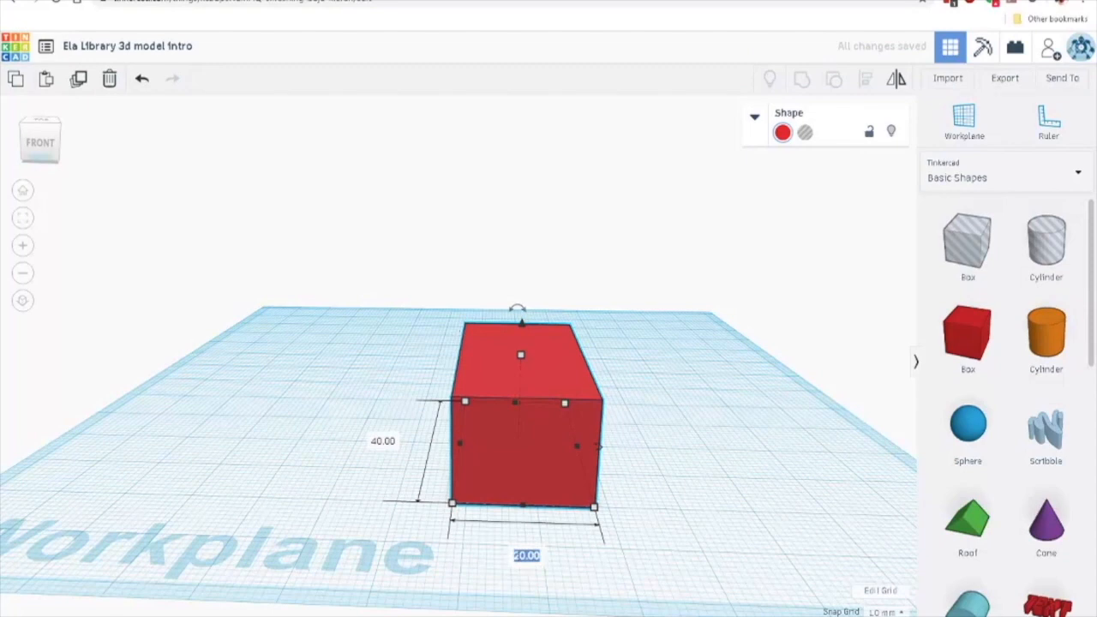
pyautogui.write('40')
pyautogui.press('Return')
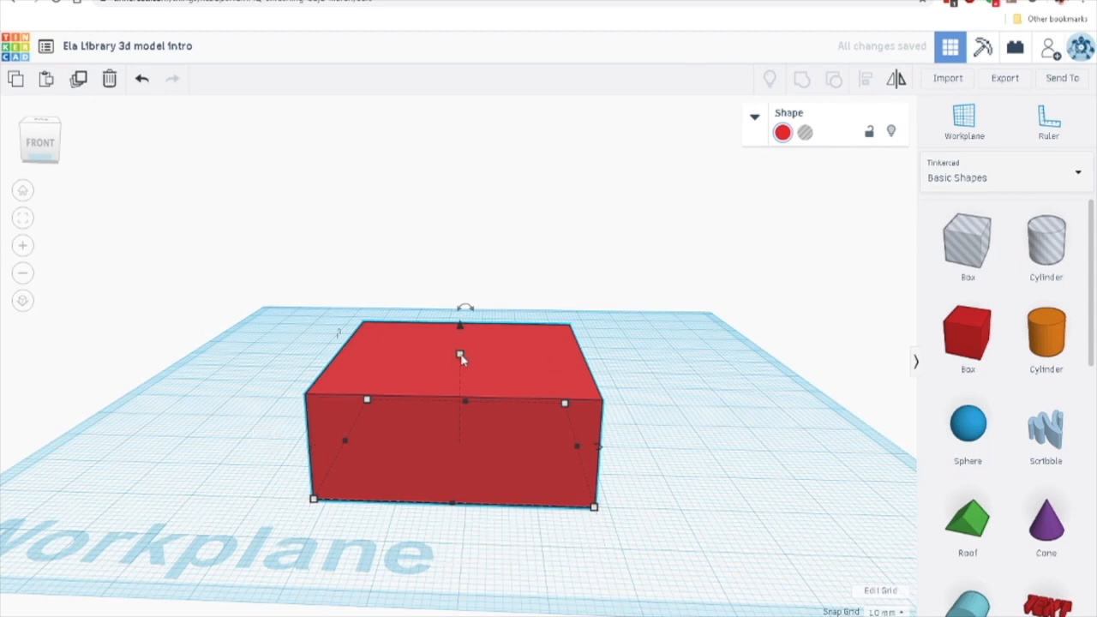
pyautogui.moveTo(460, 357)
pyautogui.click(554, 399)
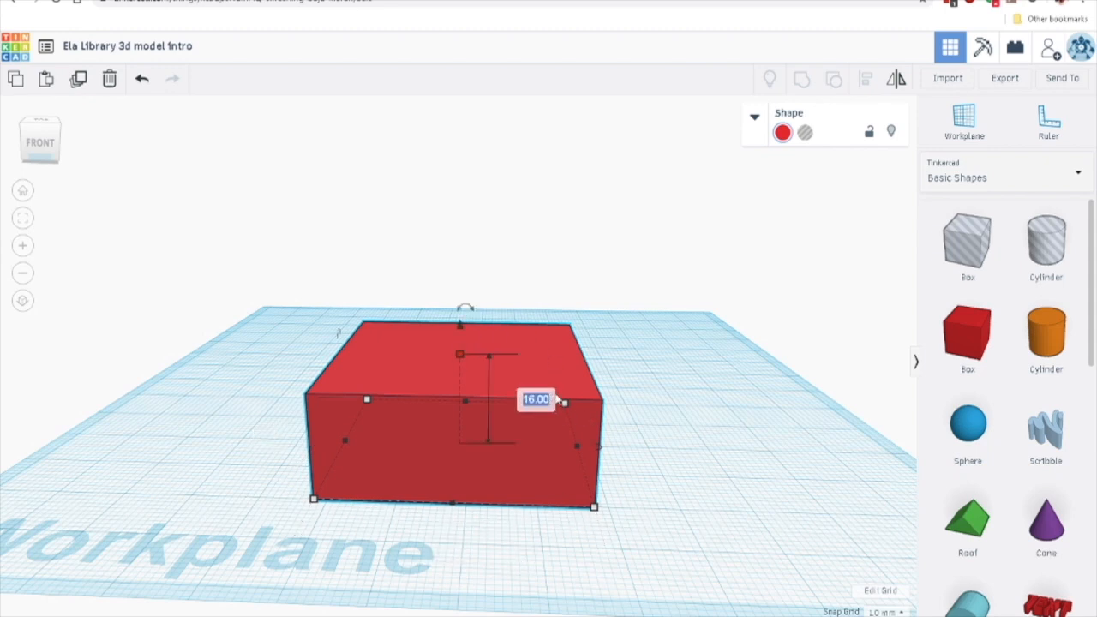
pyautogui.write('40')
pyautogui.press('Return')
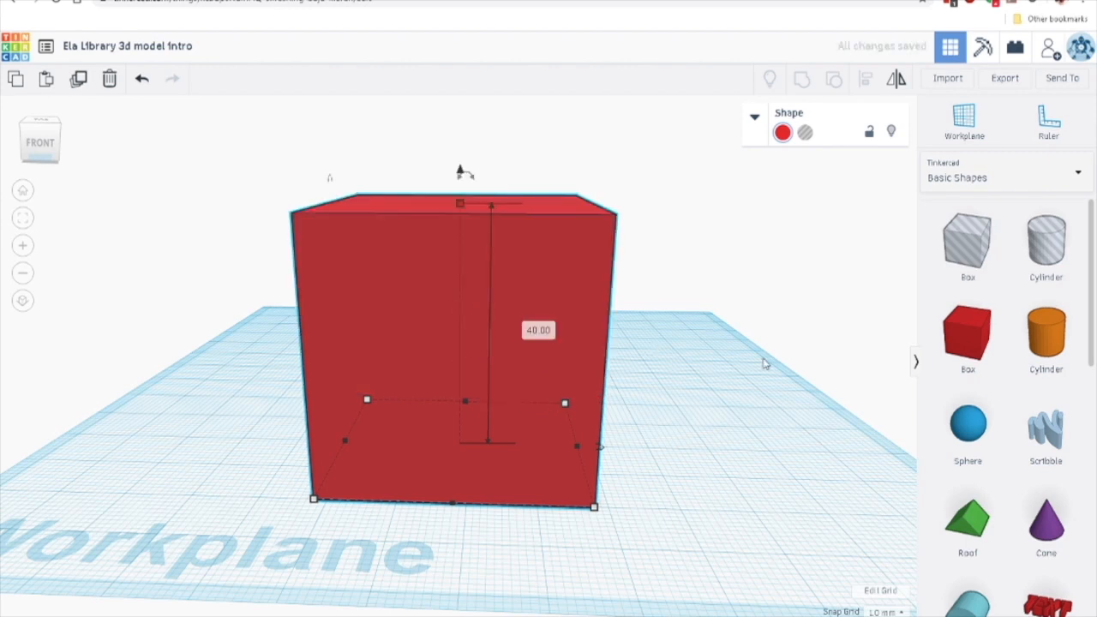
# - Move the red cube about 27 mm toward the back of the workplane and 2 mm sideways, and deselect it
pyautogui.click(614, 407)
pyautogui.moveTo(614, 407); pyautogui.dragTo(557, 427, button='right')
pyautogui.moveTo(441, 362); pyautogui.dragTo(524, 299)
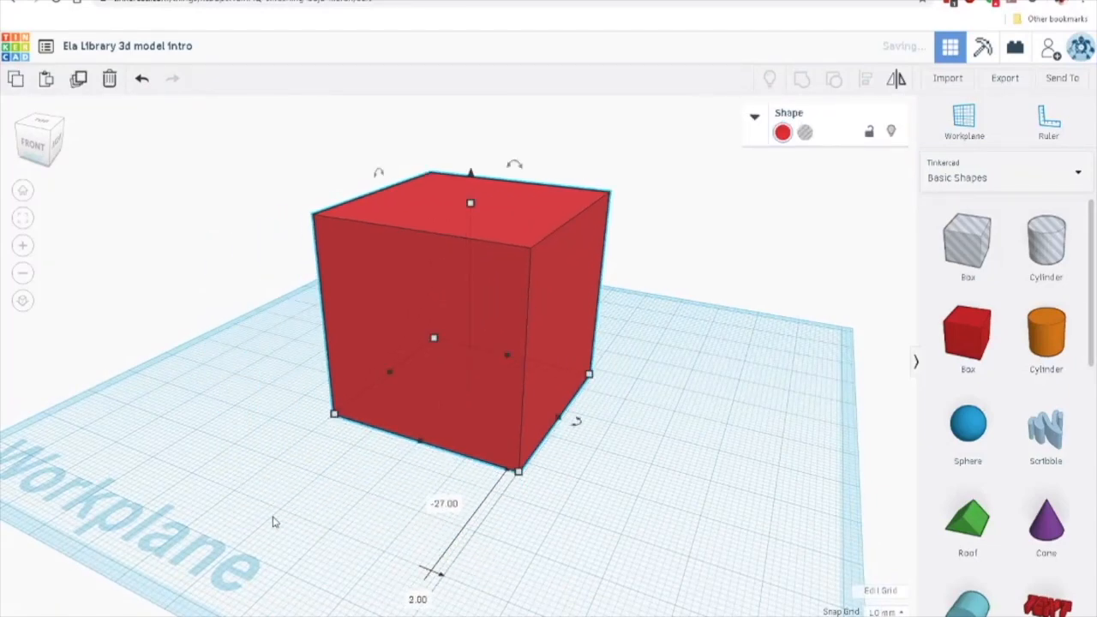
pyautogui.click(369, 465)
pyautogui.moveTo(370, 466)
pyautogui.mouseDown(button='right')
pyautogui.moveTo(504, 444)
pyautogui.moveTo(725, 440)
pyautogui.moveTo(537, 423)
pyautogui.moveTo(419, 435)
pyautogui.moveTo(341, 468)
pyautogui.moveTo(304, 443)
pyautogui.moveTo(351, 443)
pyautogui.moveTo(388, 469)
pyautogui.mouseUp(button='right')
pyautogui.scroll(-3, 374, 453)
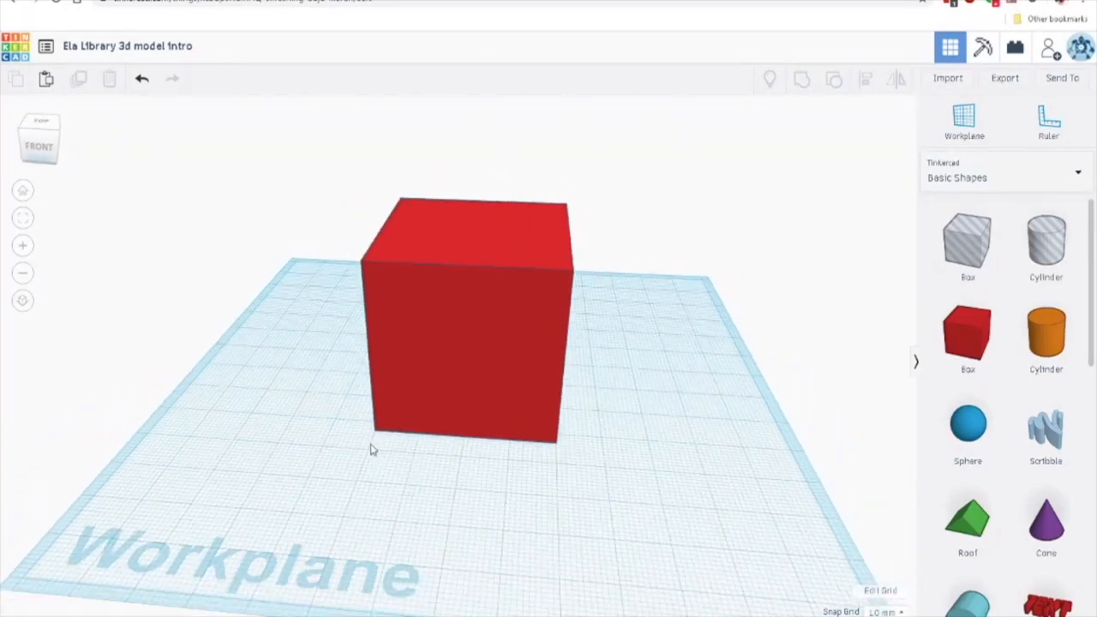
pyautogui.moveTo(264, 461); pyautogui.dragTo(433, 434, button='right')
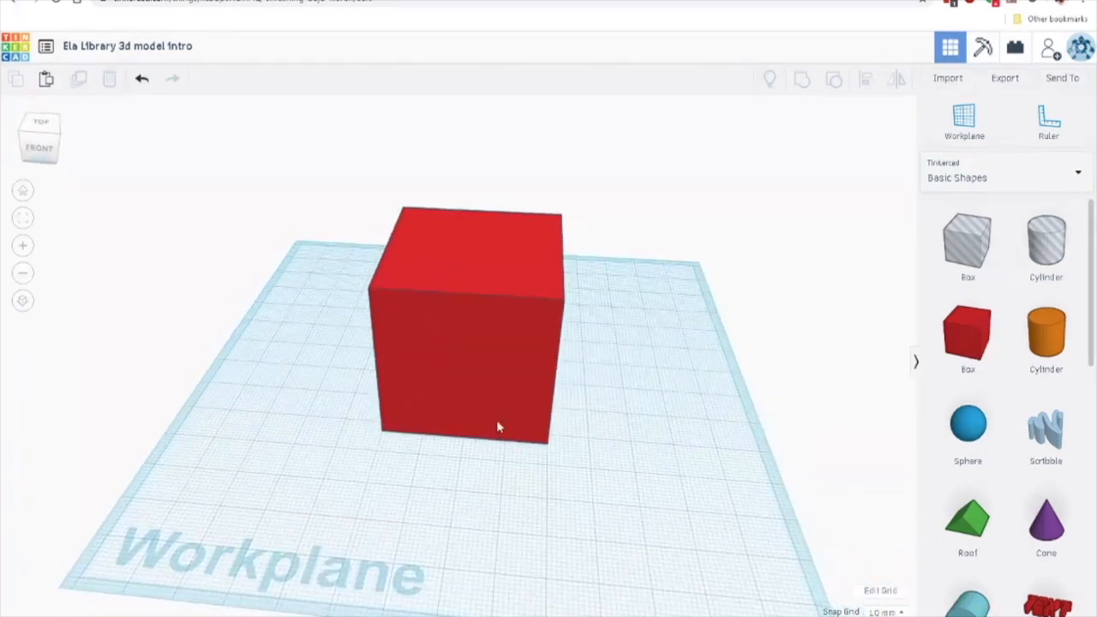
# - Place a green roof shape on the workplane just in front of the red cube's front right corner
pyautogui.click(502, 387)
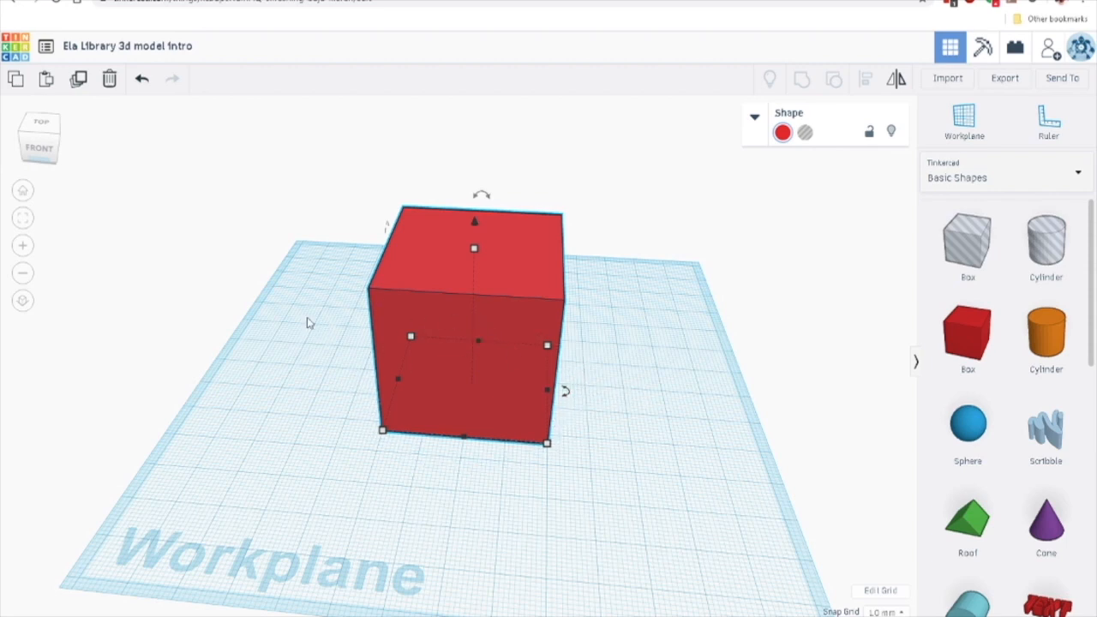
pyautogui.moveTo(281, 335); pyautogui.dragTo(57, 208, button='right')
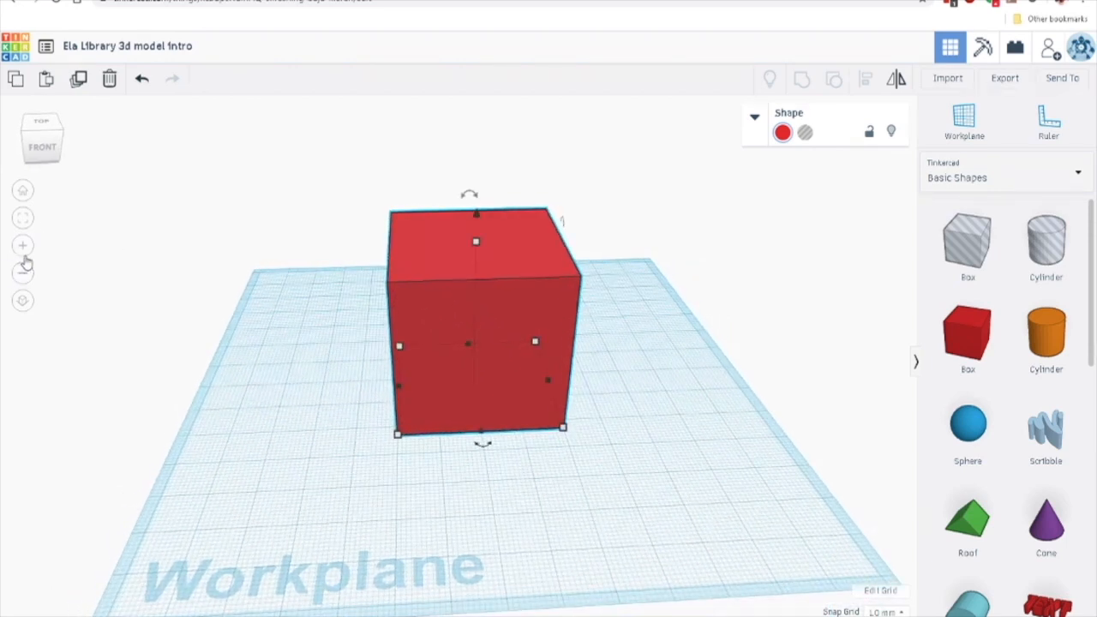
pyautogui.click(819, 475)
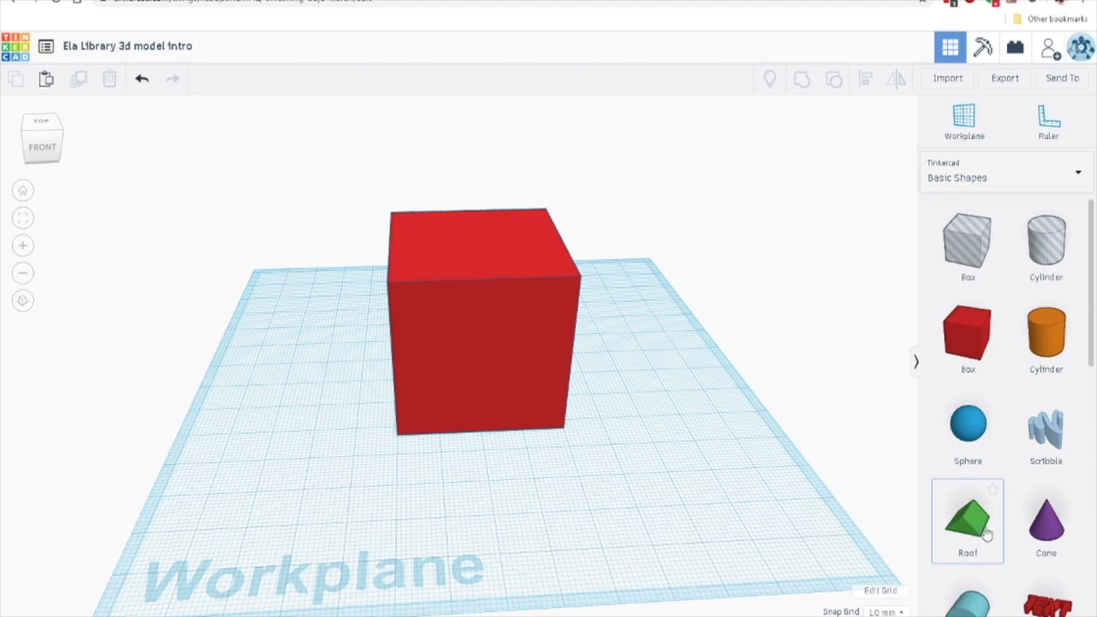
pyautogui.moveTo(984, 529); pyautogui.dragTo(591, 454)
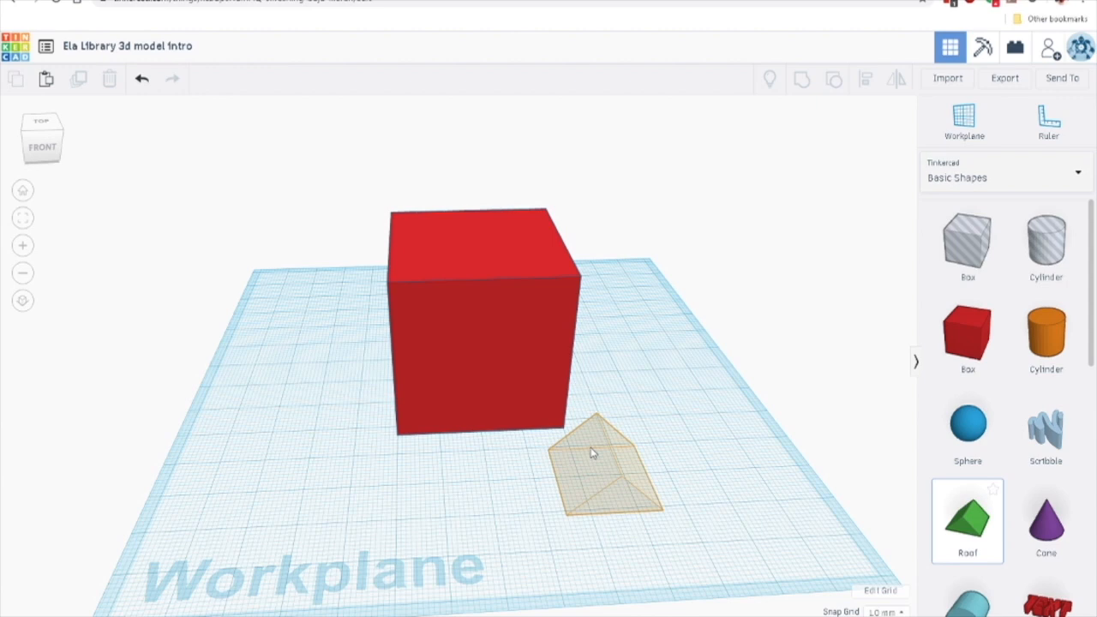
pyautogui.moveTo(589, 453); pyautogui.dragTo(590, 454)
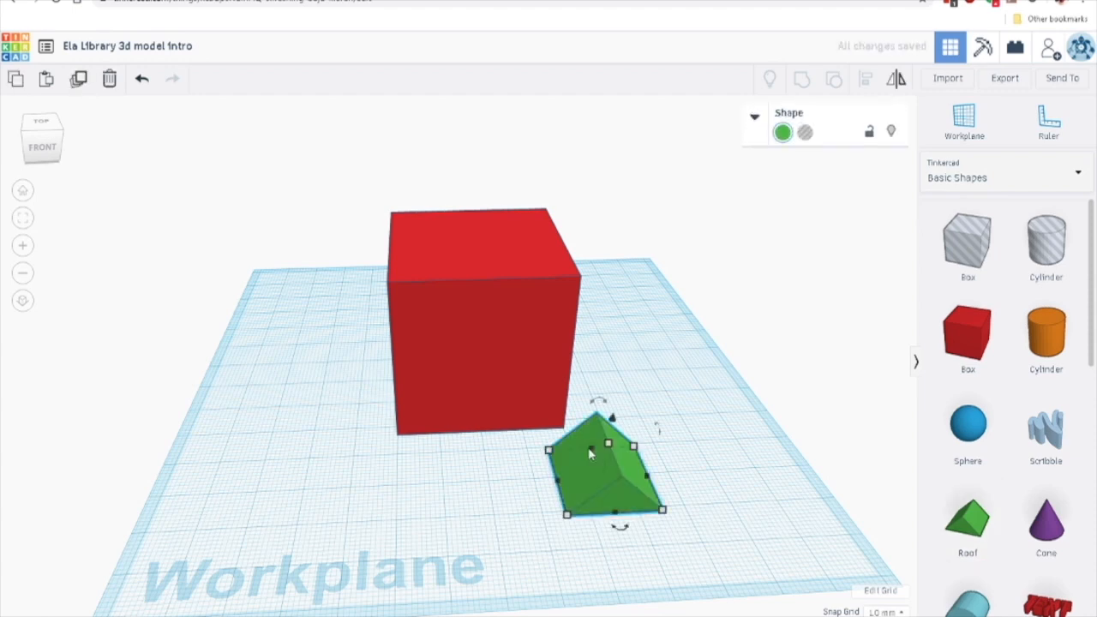
# - Set the green roof's front-to-back depth to 40 mm using its base dimension
pyautogui.moveTo(568, 515)
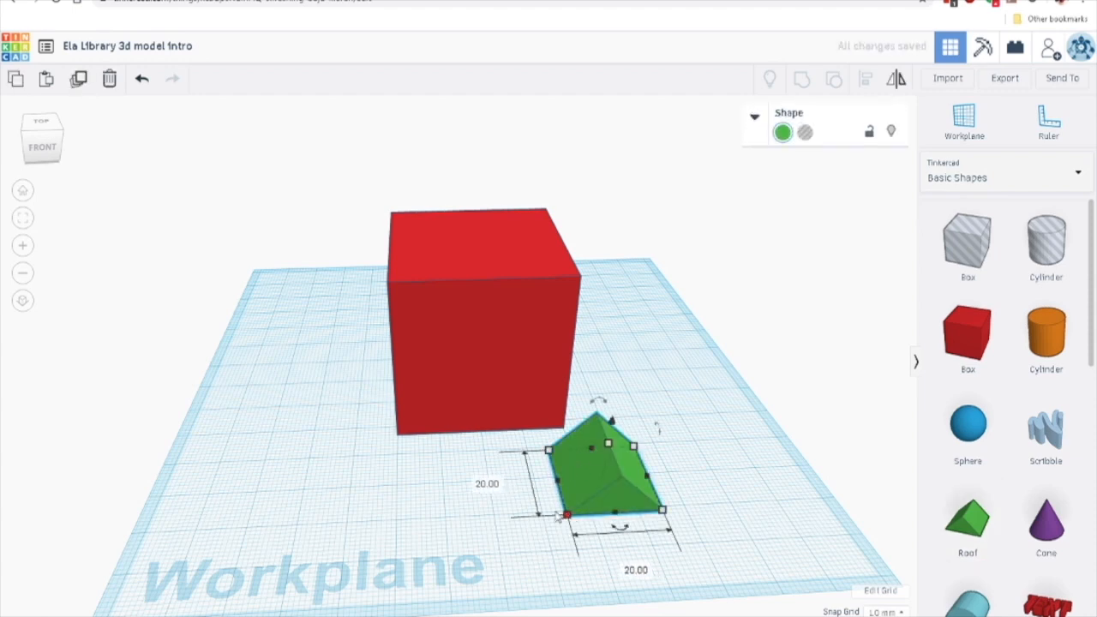
pyautogui.click(495, 490)
pyautogui.click(633, 483)
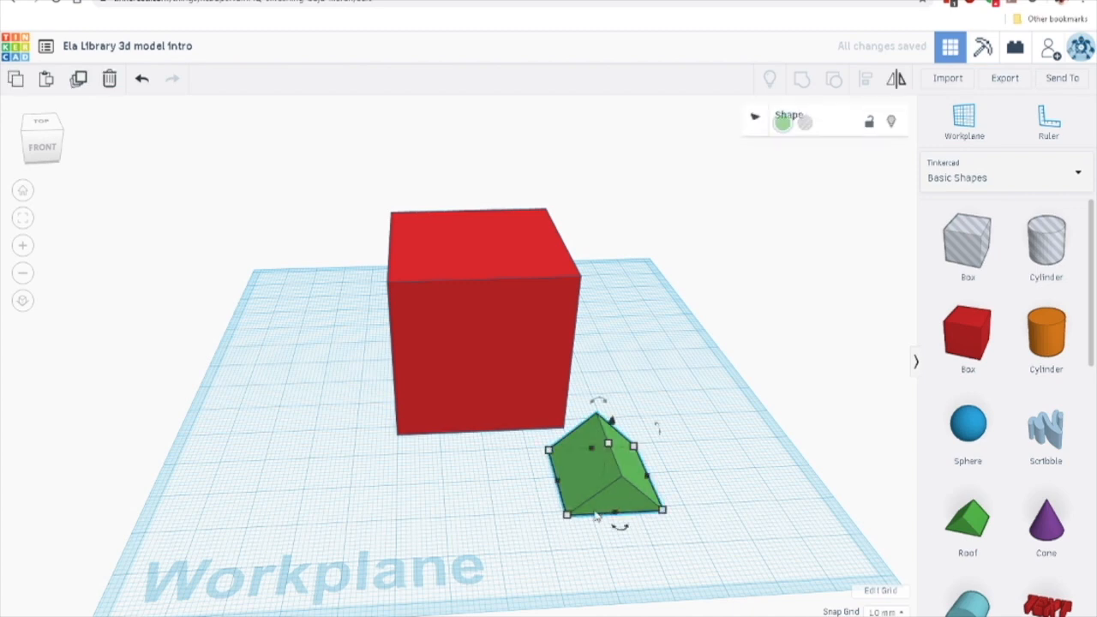
pyautogui.moveTo(567, 514)
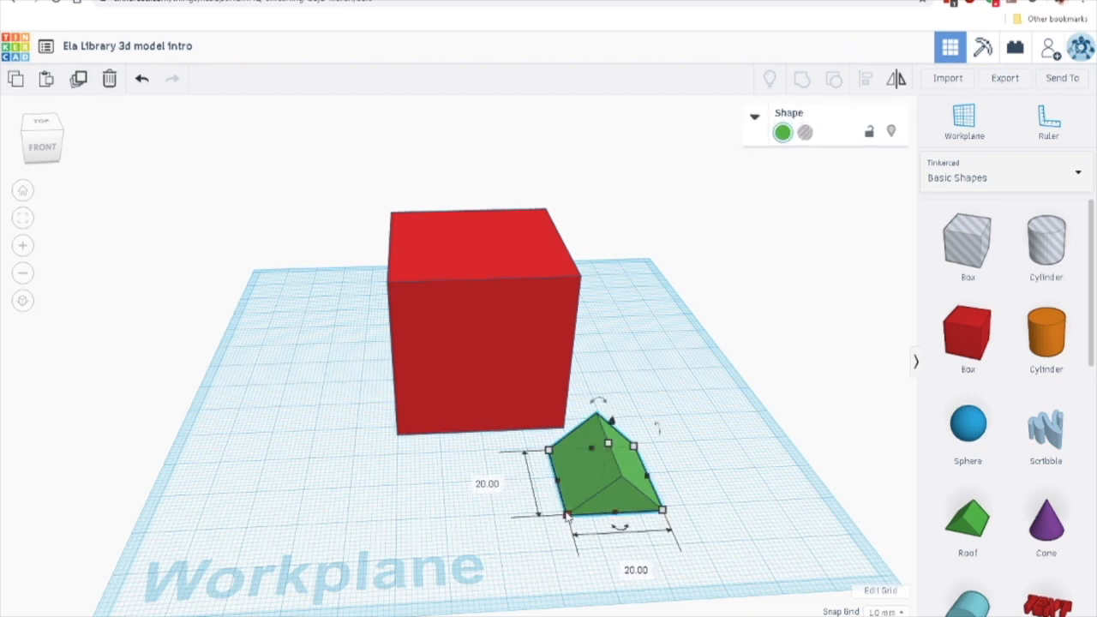
pyautogui.click(489, 484)
pyautogui.click(488, 483)
pyautogui.write('40')
pyautogui.press('Return')
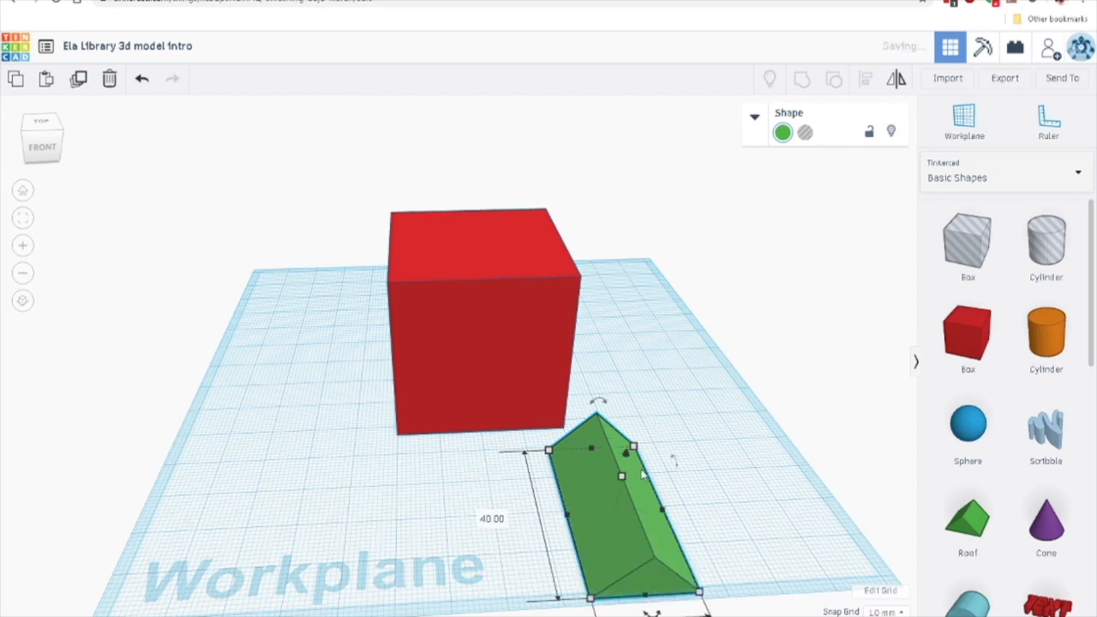
# - Move the green roof back beside the red cube and set its width to 40 mm
pyautogui.click(711, 453)
pyautogui.moveTo(657, 554); pyautogui.dragTo(657, 421)
pyautogui.click(658, 484)
pyautogui.click(636, 457)
pyautogui.click(634, 458)
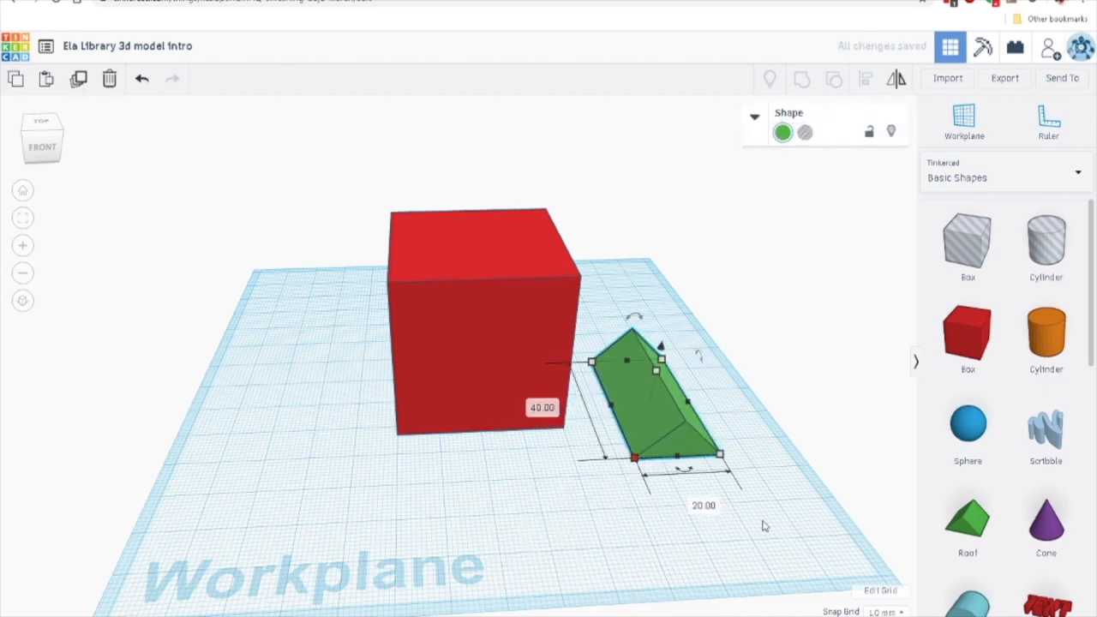
pyautogui.click(703, 505)
pyautogui.write('40')
pyautogui.press('Return')
pyautogui.click(671, 547)
# - Move the red cube sideways so that it stands clear of the green roof, and deselect it
pyautogui.moveTo(485, 511); pyautogui.dragTo(419, 516, button='right')
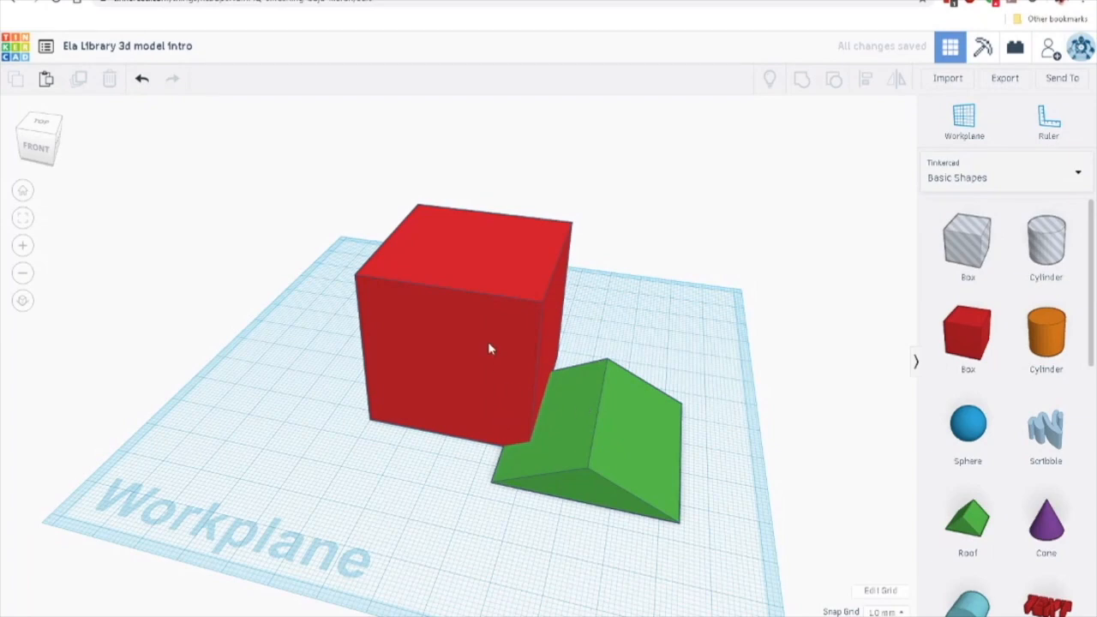
pyautogui.moveTo(538, 490); pyautogui.dragTo(527, 565, button='right')
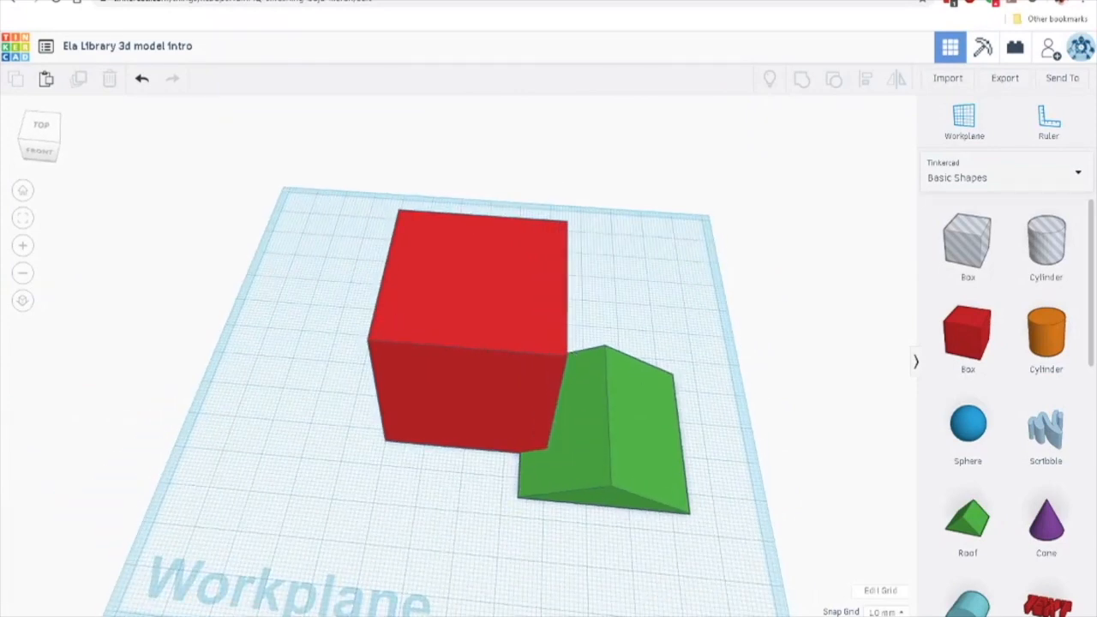
pyautogui.moveTo(385, 511); pyautogui.dragTo(398, 495, button='right')
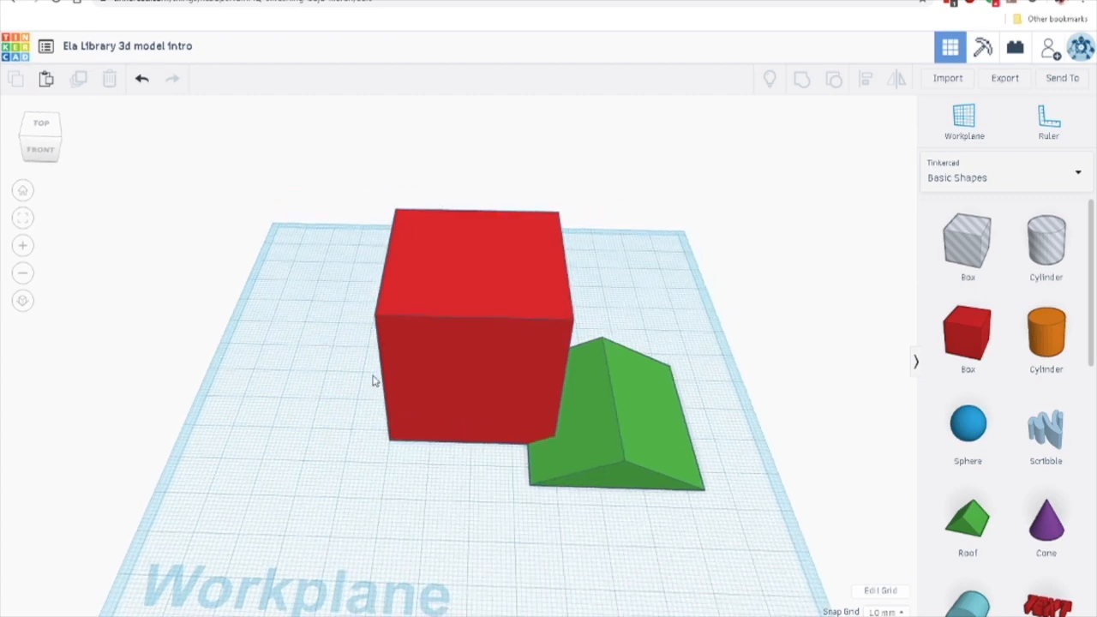
pyautogui.click(440, 370)
pyautogui.moveTo(442, 365); pyautogui.dragTo(400, 360)
pyautogui.click(514, 512)
# - Raise the green roof to 40 mm above the workplane and deselect it
pyautogui.moveTo(517, 515); pyautogui.dragTo(617, 439, button='right')
pyautogui.click(619, 439)
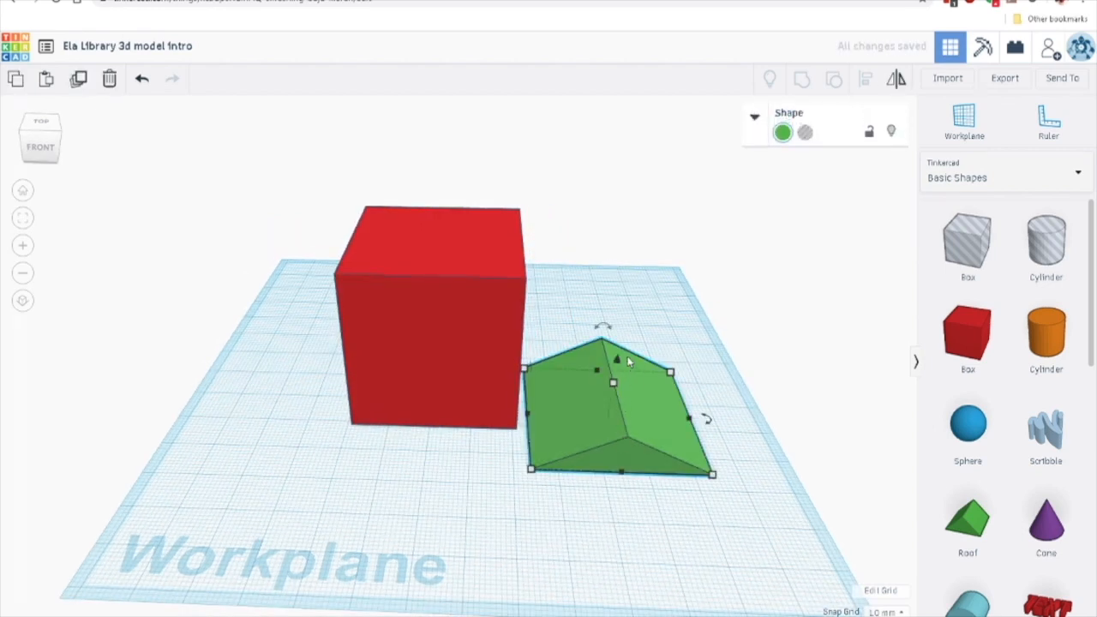
pyautogui.moveTo(617, 362); pyautogui.dragTo(616, 288)
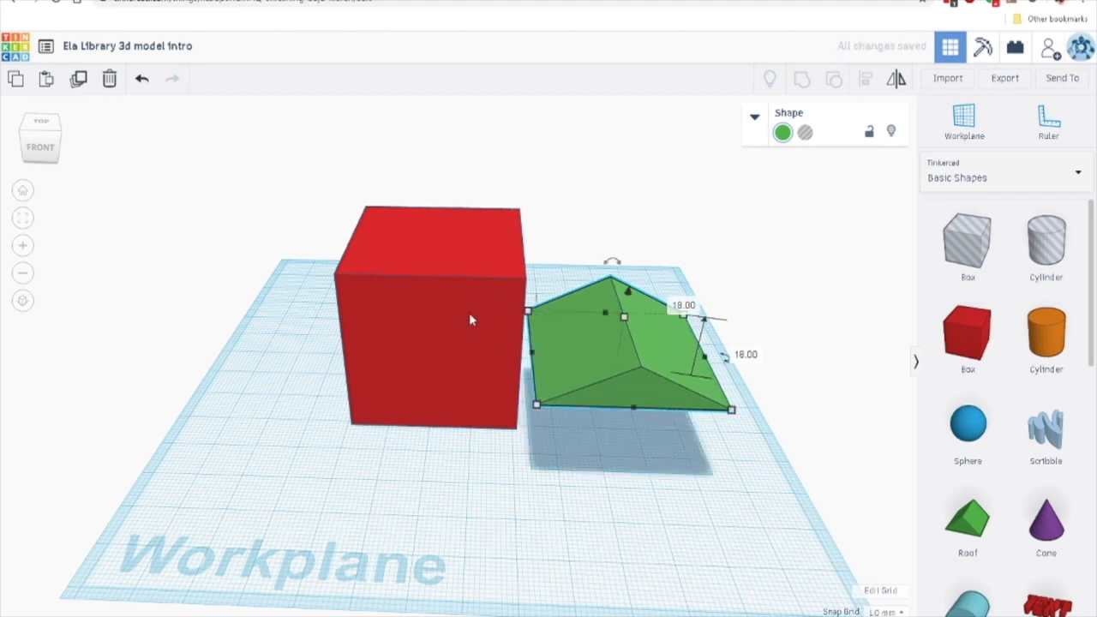
pyautogui.click(747, 355)
pyautogui.write('40')
pyautogui.press('Return')
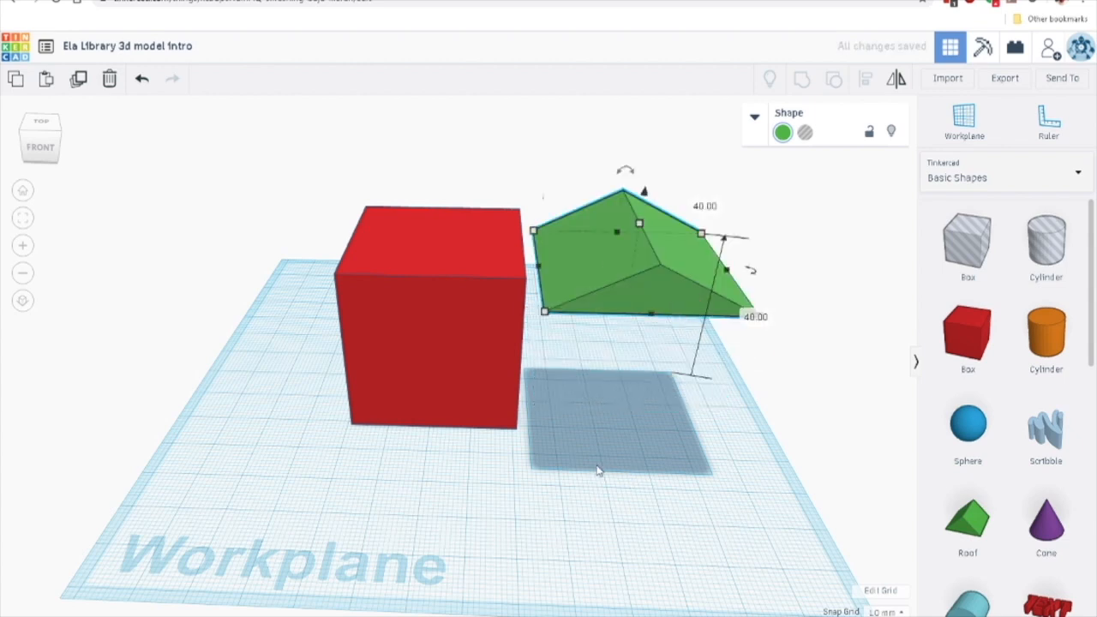
pyautogui.moveTo(585, 444); pyautogui.dragTo(602, 460, button='right')
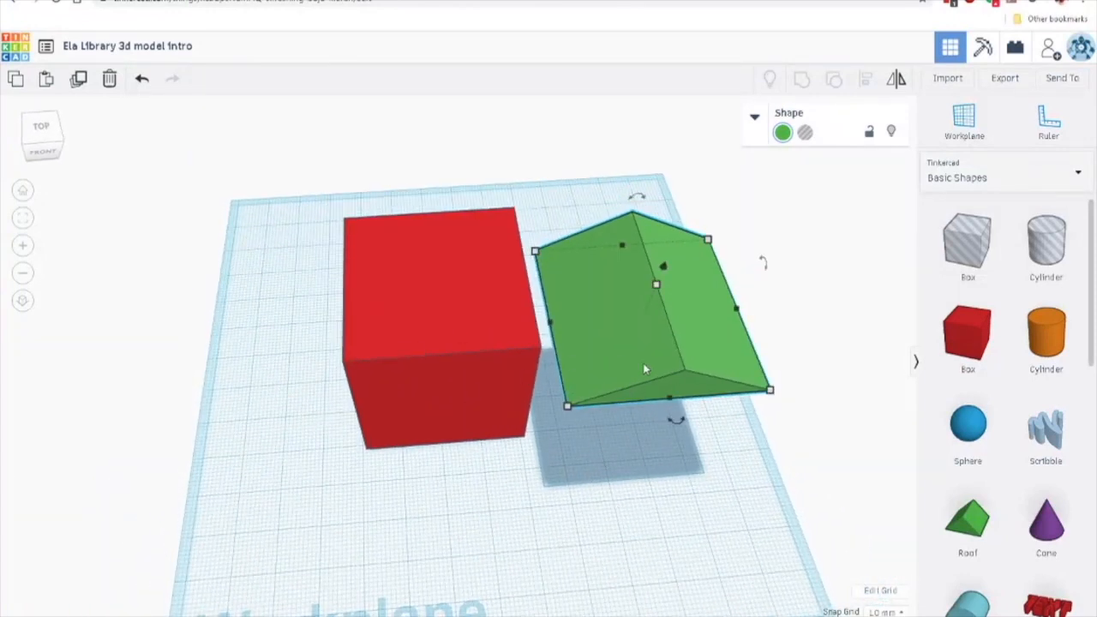
pyautogui.moveTo(559, 474); pyautogui.dragTo(608, 391, button='right')
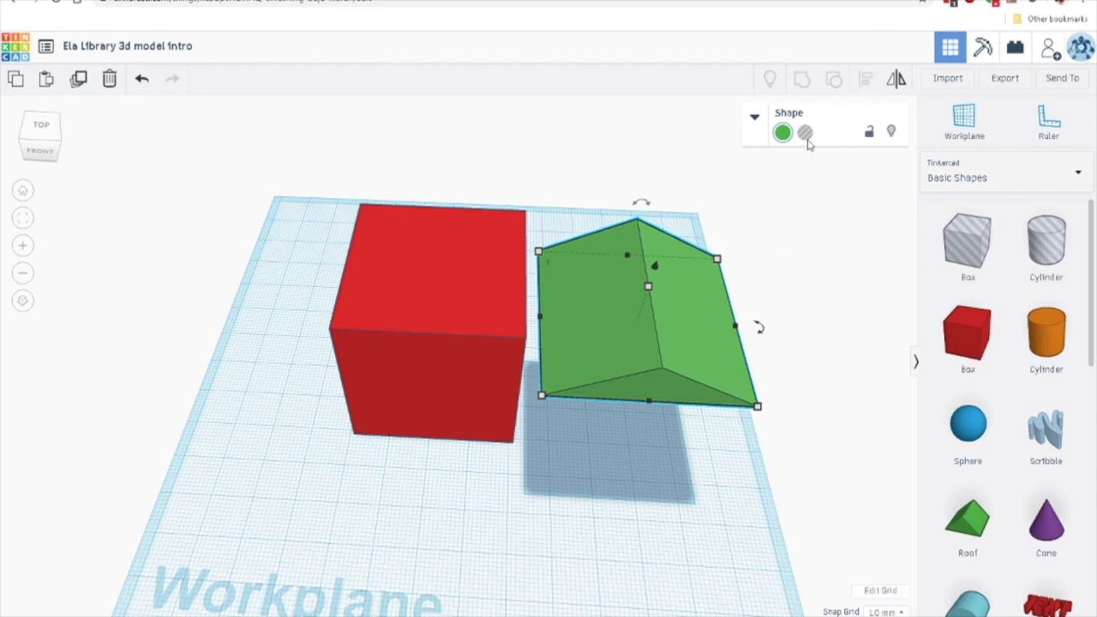
pyautogui.click(283, 215)
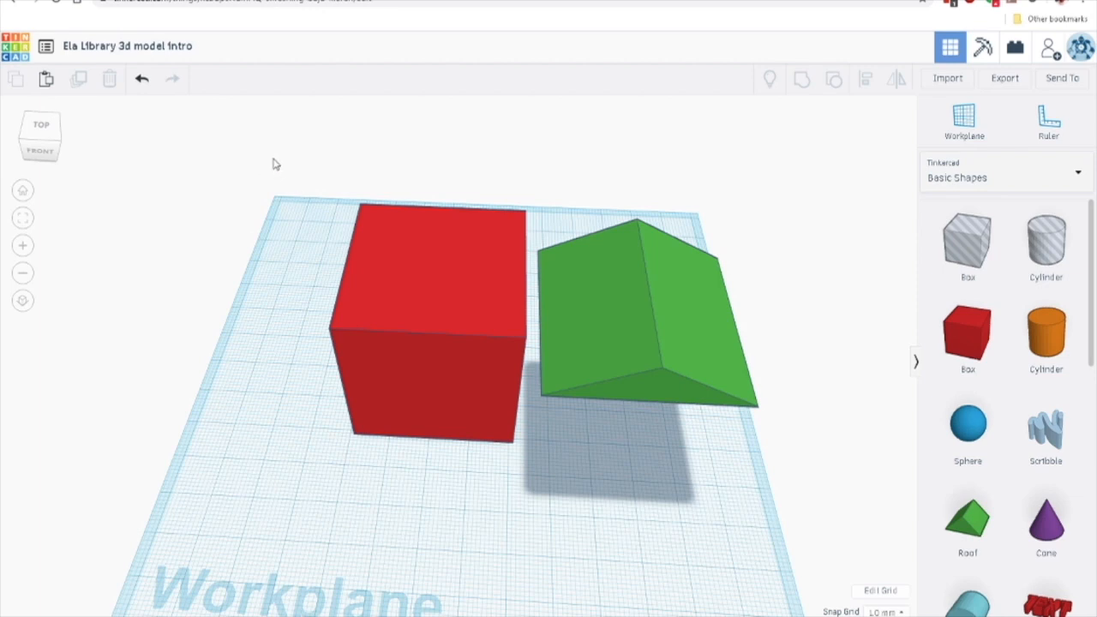
pyautogui.moveTo(273, 159); pyautogui.dragTo(828, 474)
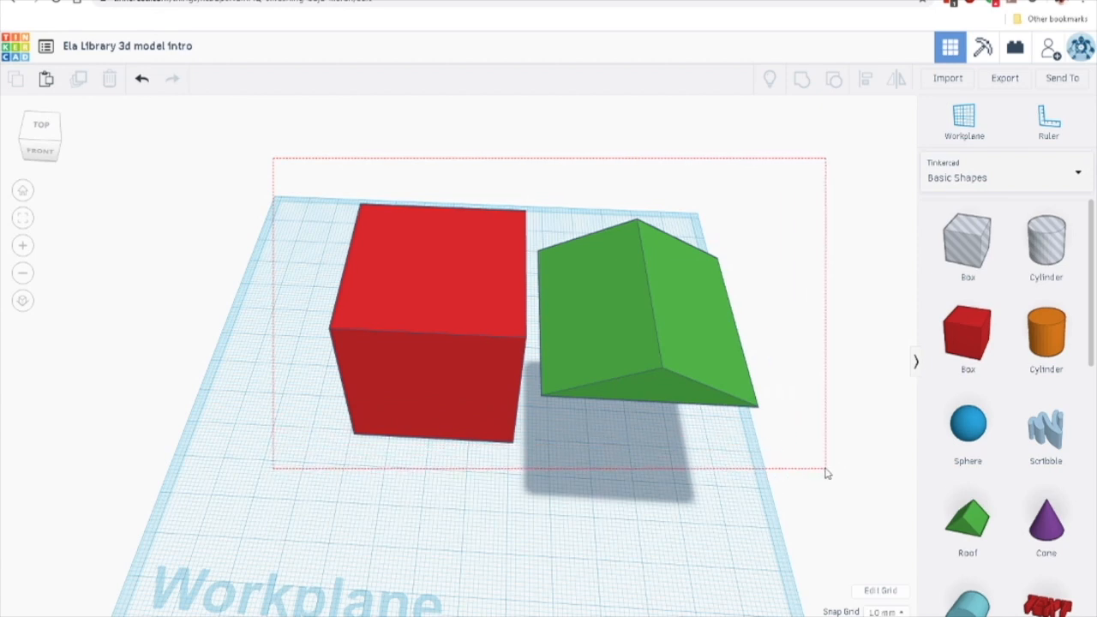
pyautogui.moveTo(826, 473); pyautogui.dragTo(825, 474)
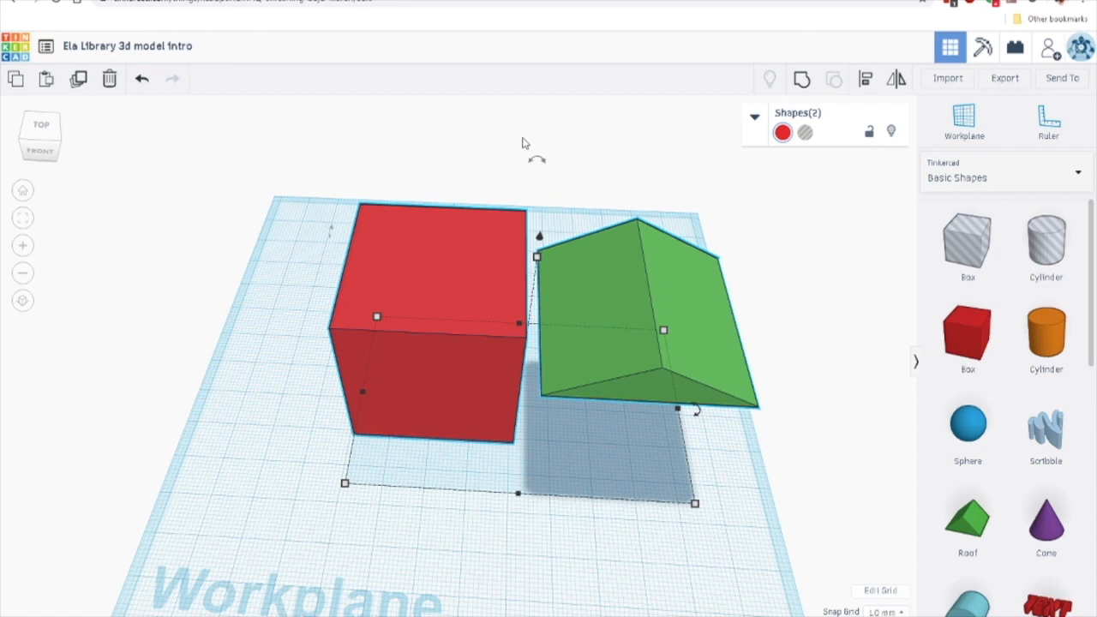
pyautogui.click(448, 179)
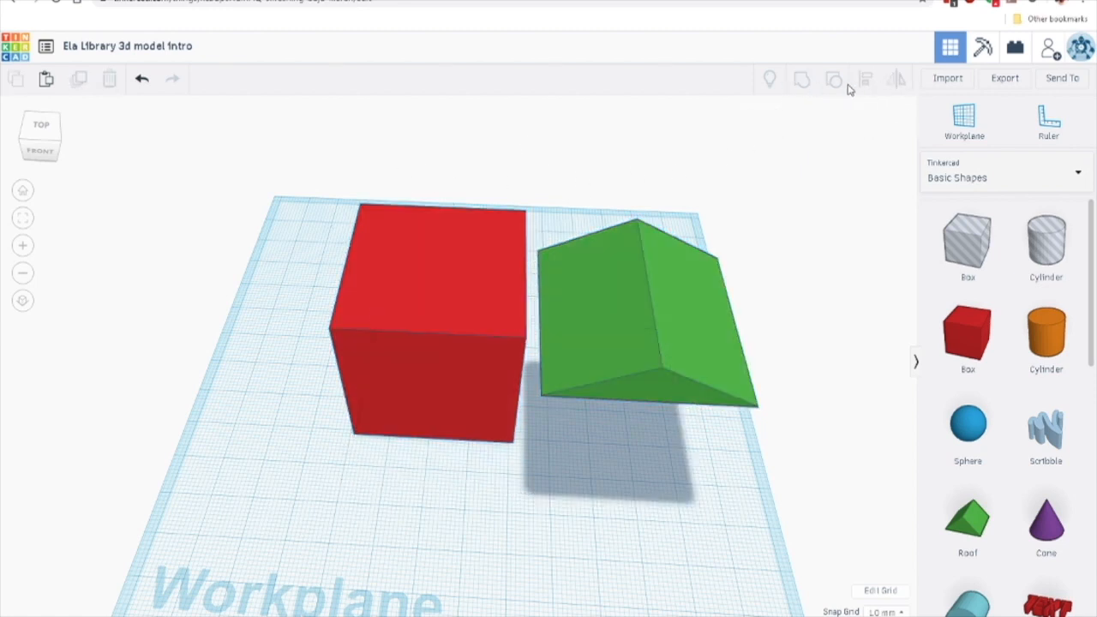
# - Align the red cube and green roof on their centres, both side to side and front to back
pyautogui.moveTo(271, 118); pyautogui.dragTo(755, 411)
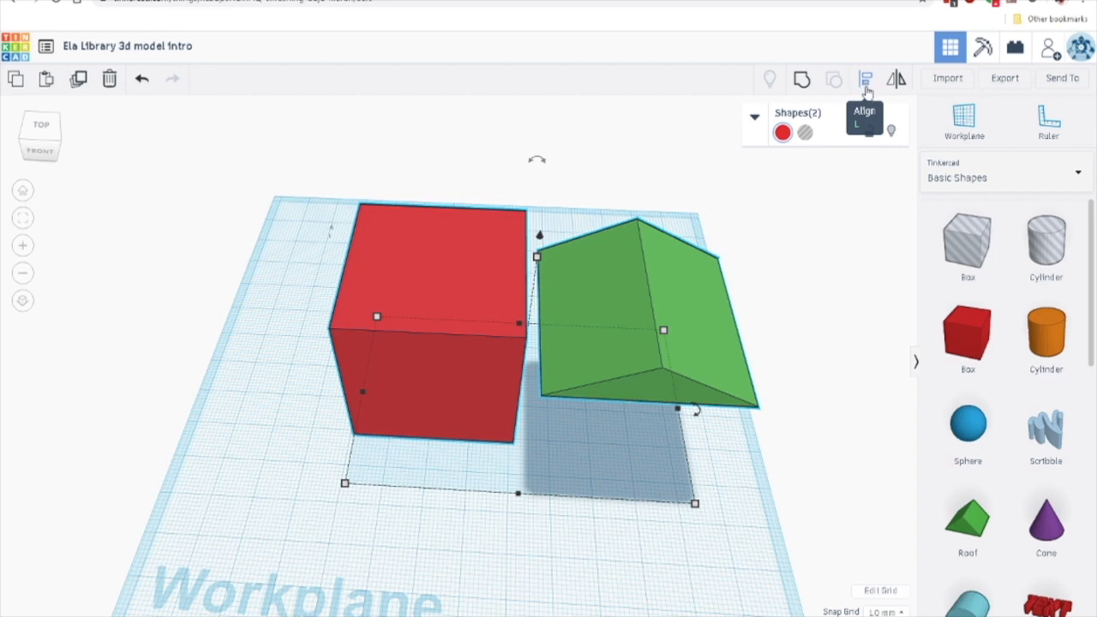
pyautogui.click(859, 80)
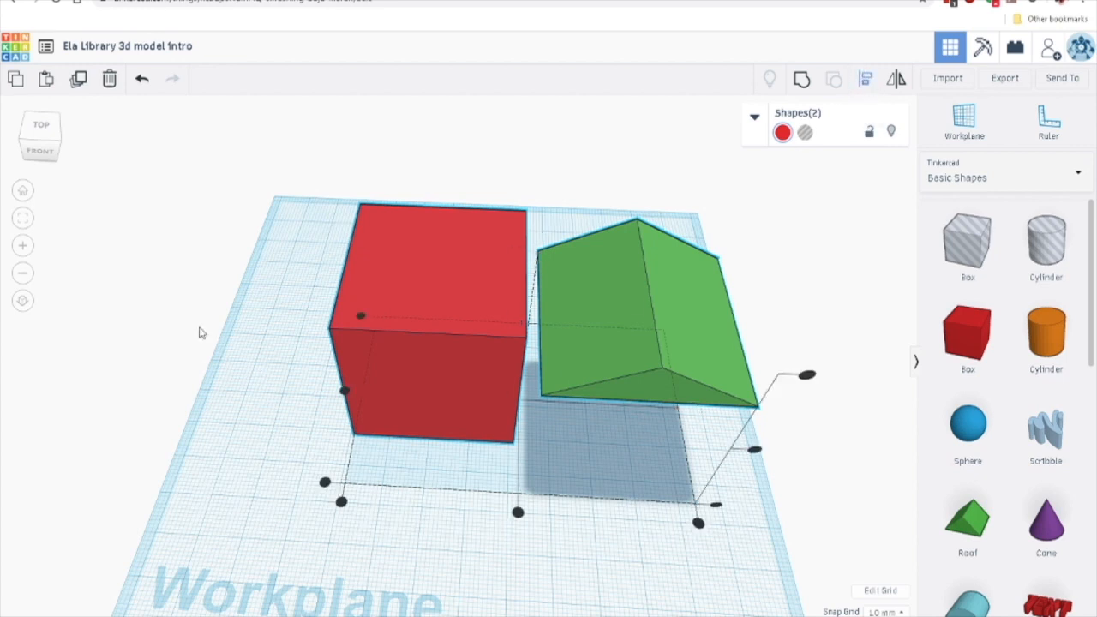
pyautogui.moveTo(174, 431); pyautogui.dragTo(206, 417, button='right')
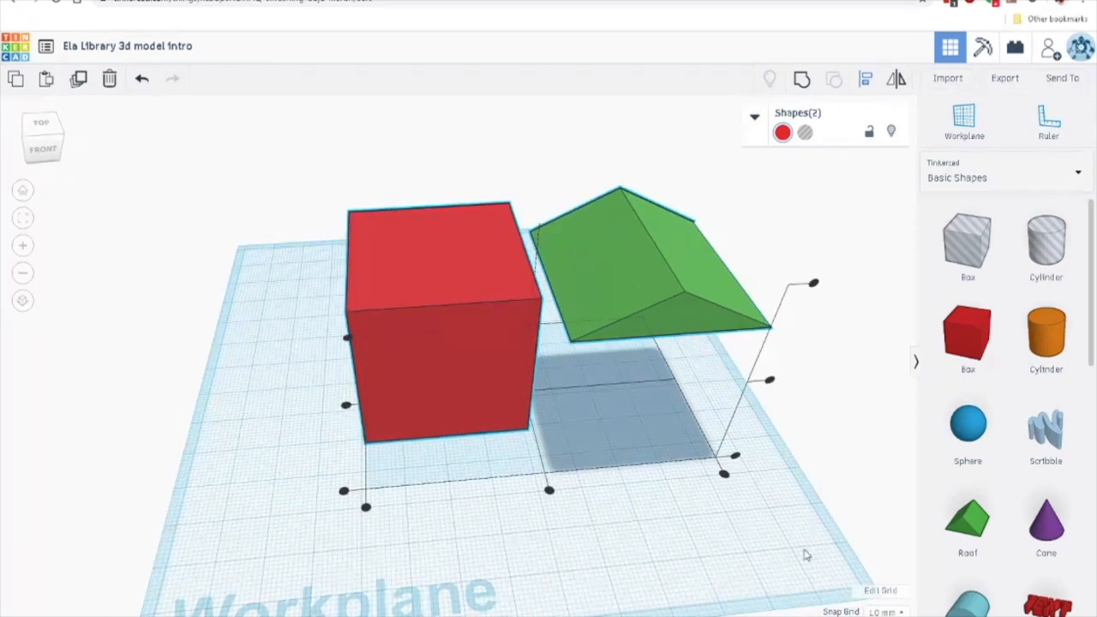
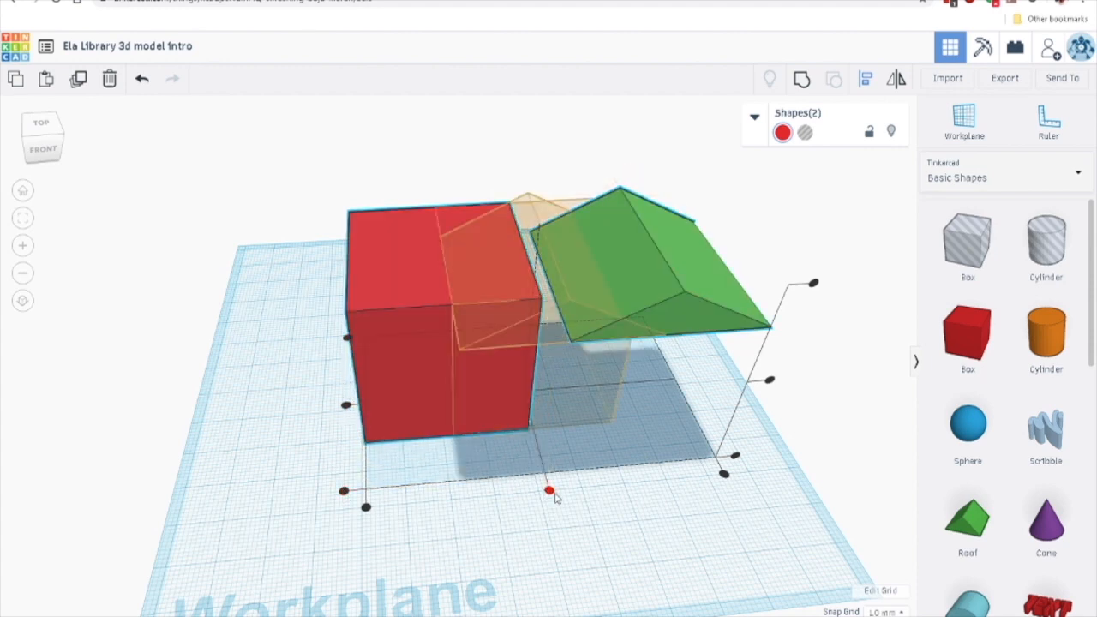
pyautogui.click(549, 491)
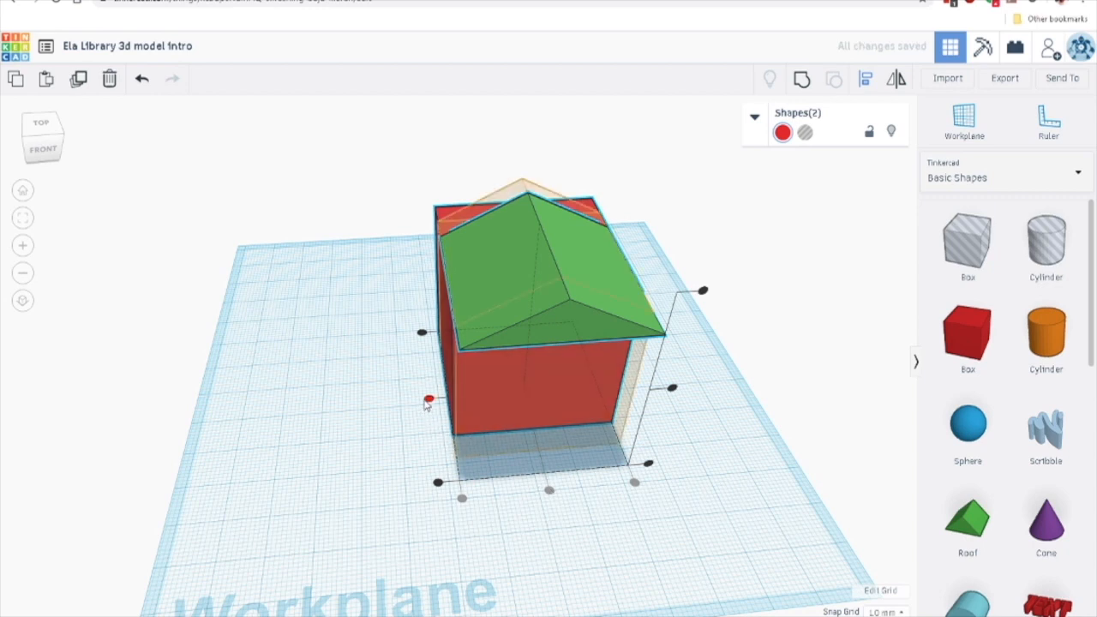
pyautogui.click(428, 401)
pyautogui.click(369, 461)
pyautogui.click(370, 460)
pyautogui.moveTo(369, 461)
pyautogui.mouseDown(button='right')
pyautogui.moveTo(333, 419)
pyautogui.moveTo(103, 417)
pyautogui.moveTo(93, 426)
pyautogui.moveTo(370, 428)
pyautogui.moveTo(503, 452)
pyautogui.moveTo(324, 424)
pyautogui.moveTo(316, 444)
pyautogui.moveTo(371, 457)
pyautogui.mouseUp(button='right')
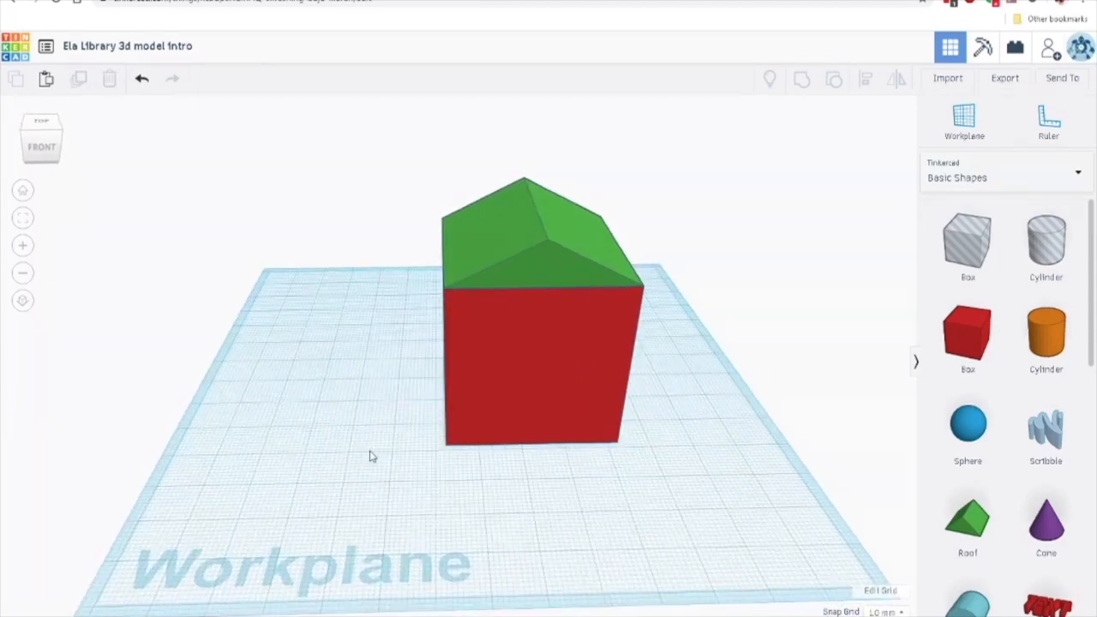
# - Move only the red cube about 8 mm forward and 6.5 mm sideways from under the roof, and undo the move
pyautogui.click(597, 383)
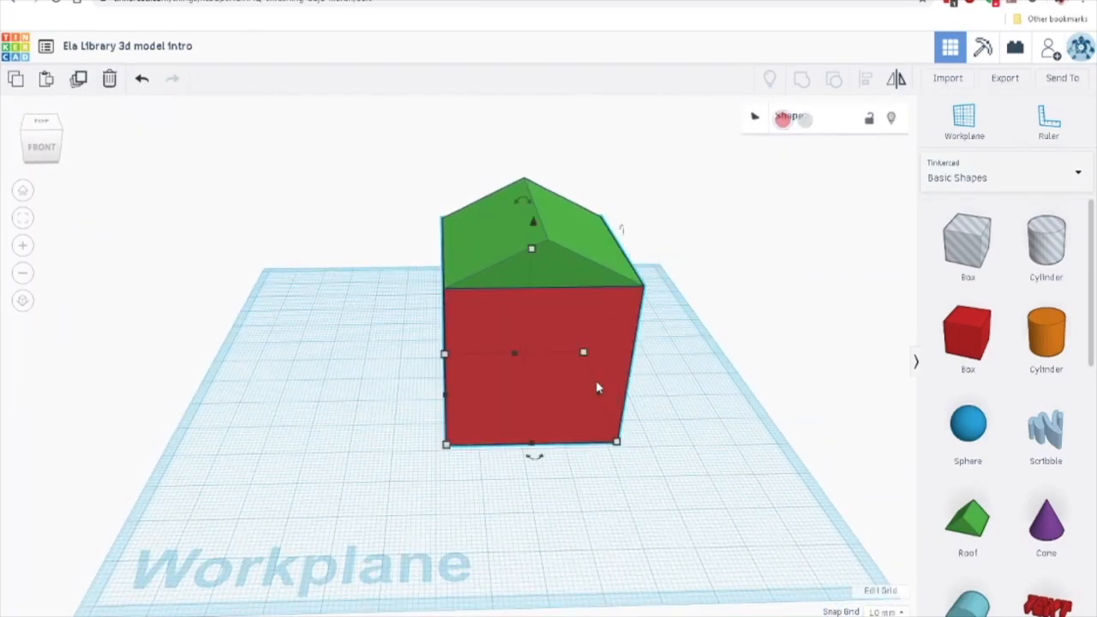
pyautogui.moveTo(633, 317); pyautogui.dragTo(611, 338)
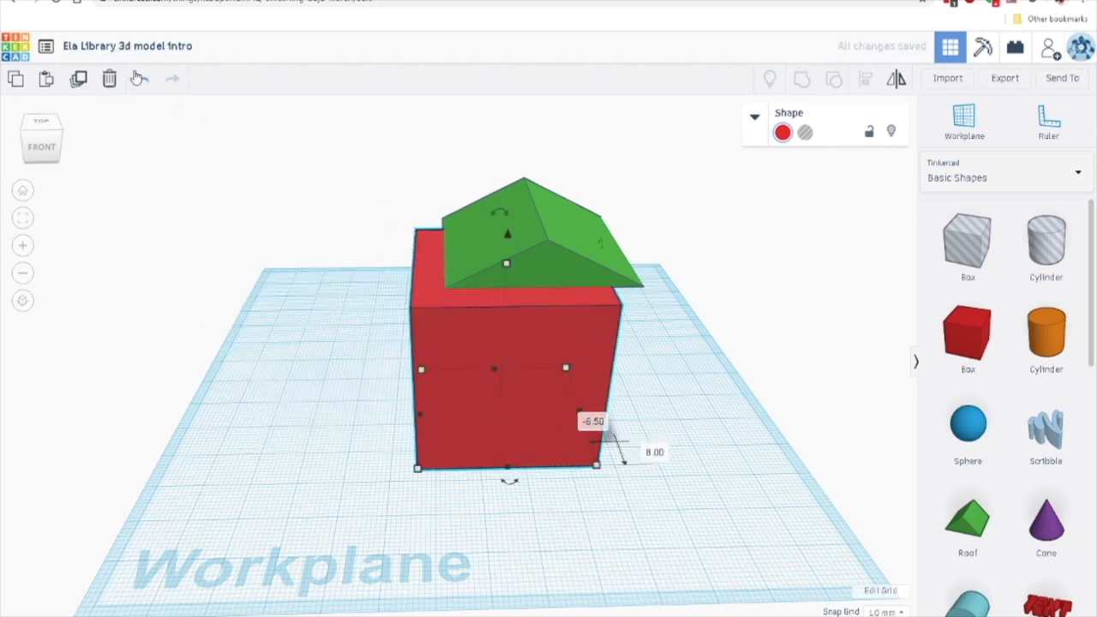
pyautogui.click(141, 78)
pyautogui.click(291, 387)
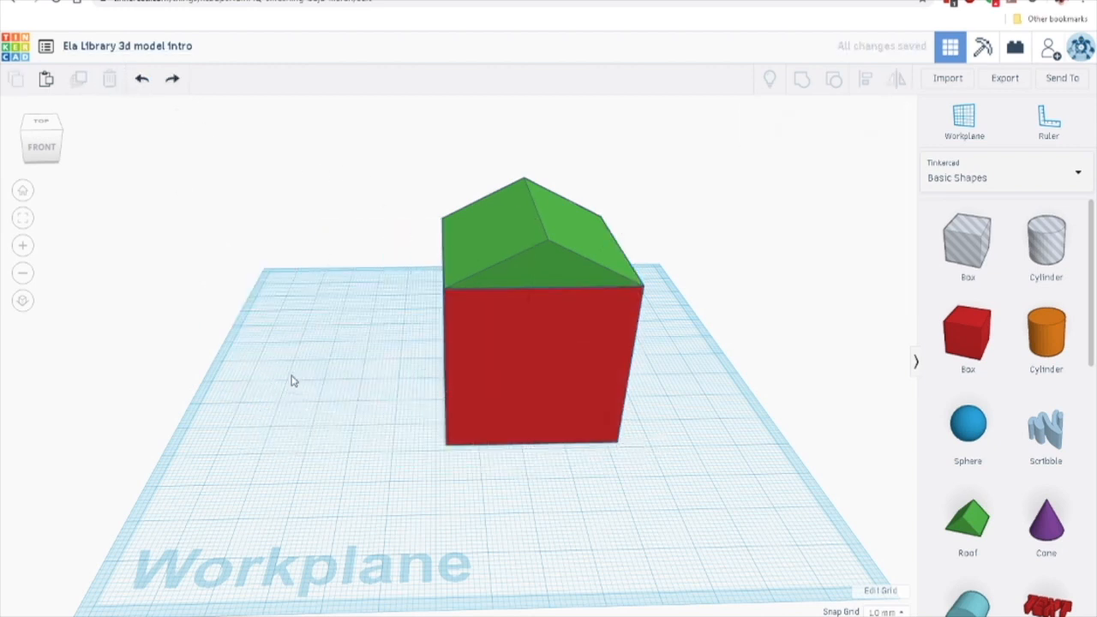
# - Select the red cube and the green roof together
pyautogui.moveTo(342, 309); pyautogui.dragTo(343, 320, button='right')
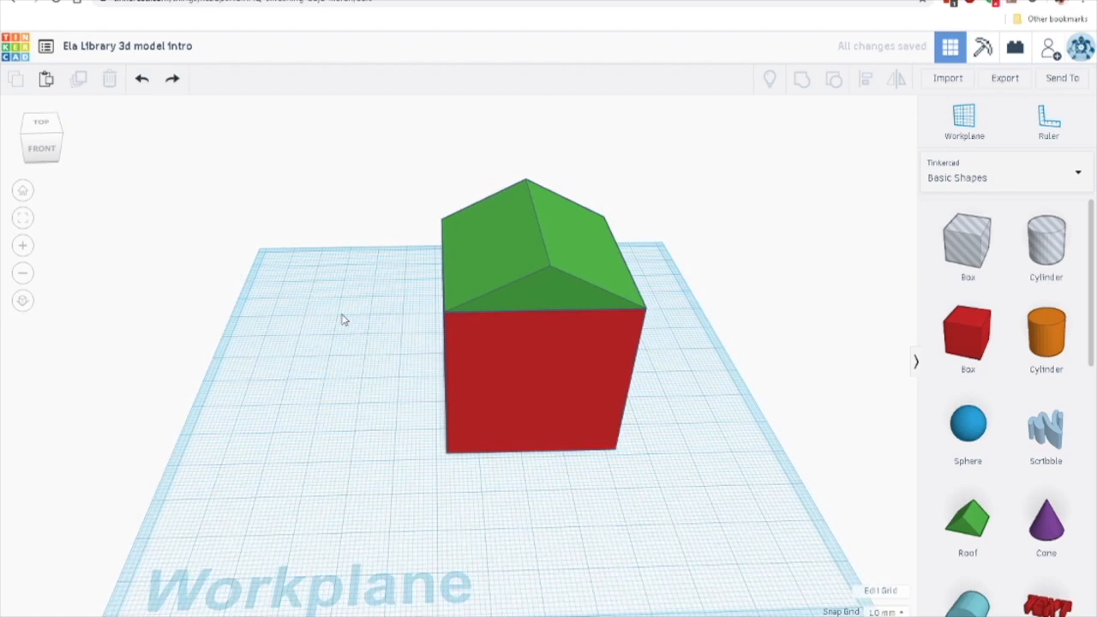
pyautogui.moveTo(383, 168); pyautogui.dragTo(686, 514)
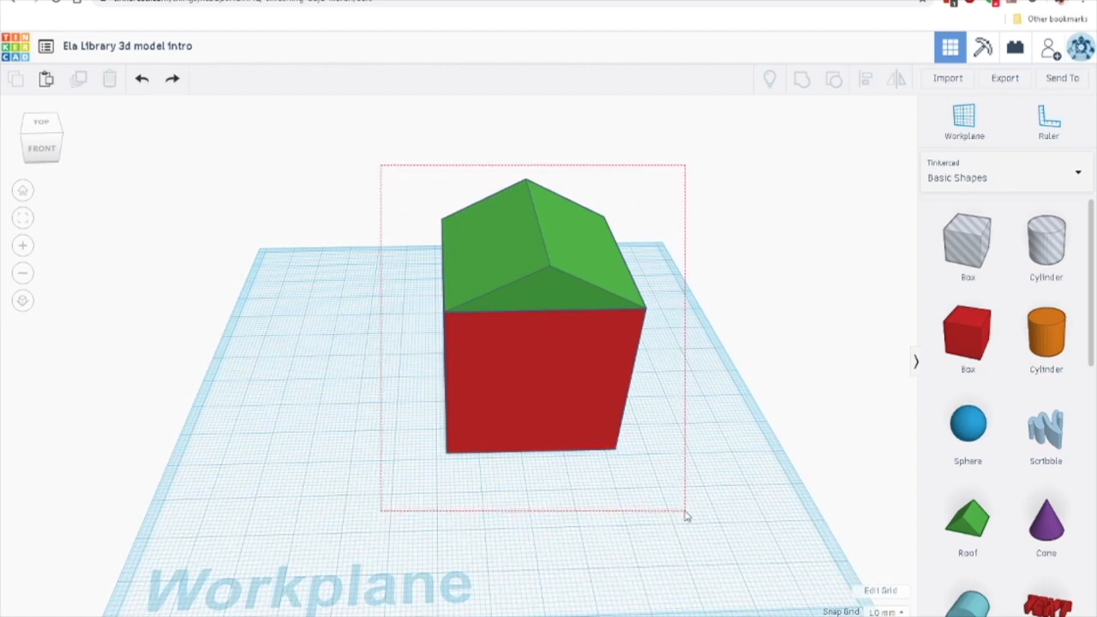
pyautogui.moveTo(686, 514); pyautogui.dragTo(686, 514)
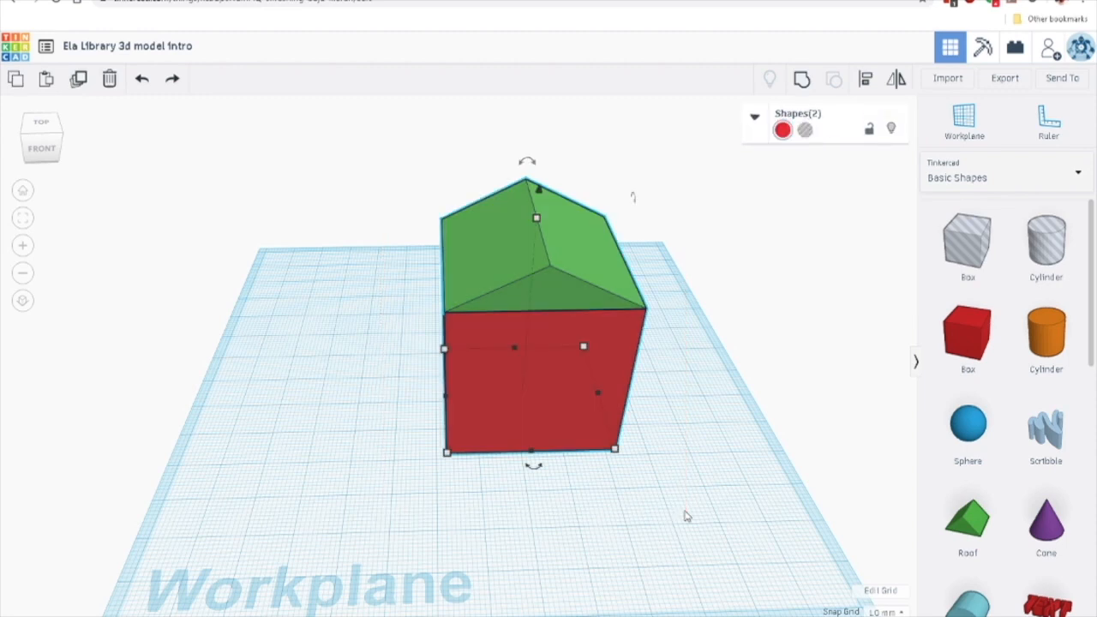
# - Group the red box and the green roof into a single house shape
pyautogui.click(803, 81)
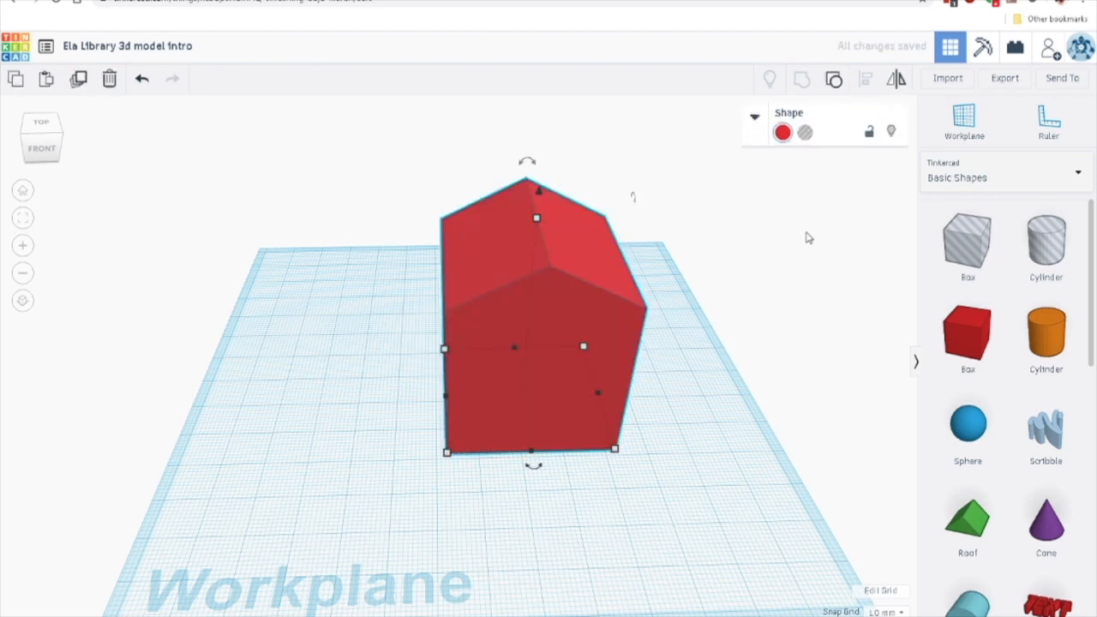
pyautogui.click(806, 239)
pyautogui.click(566, 247)
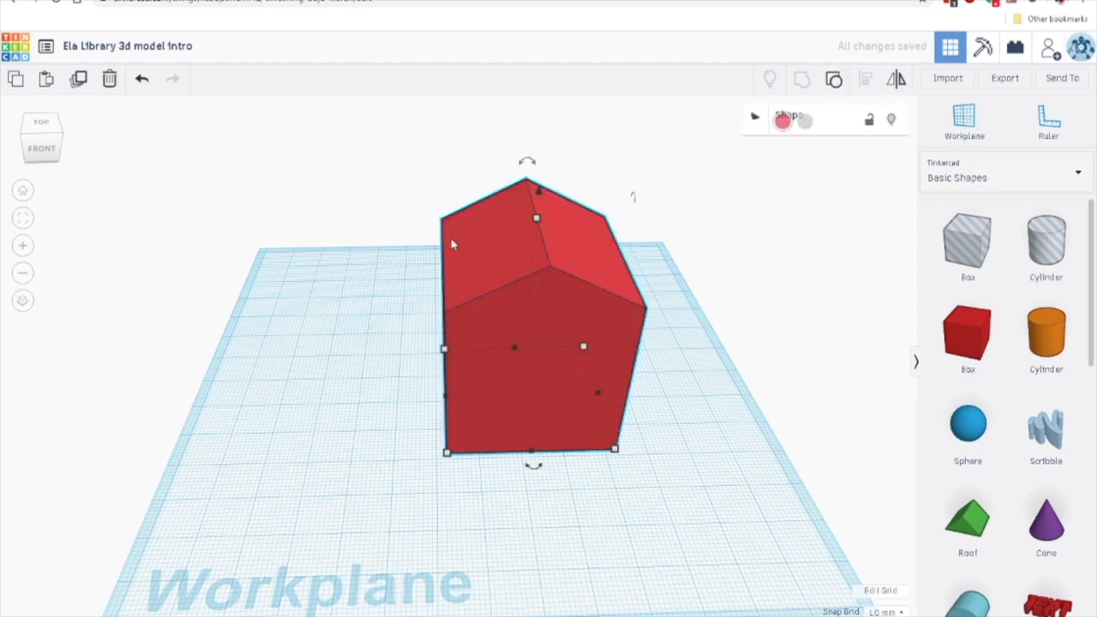
# - Try ungrouping the house into its separate box and roof, and undo the ungrouping
pyautogui.hotkey('ctrl', 'shift', 'g')
pyautogui.click(624, 278)
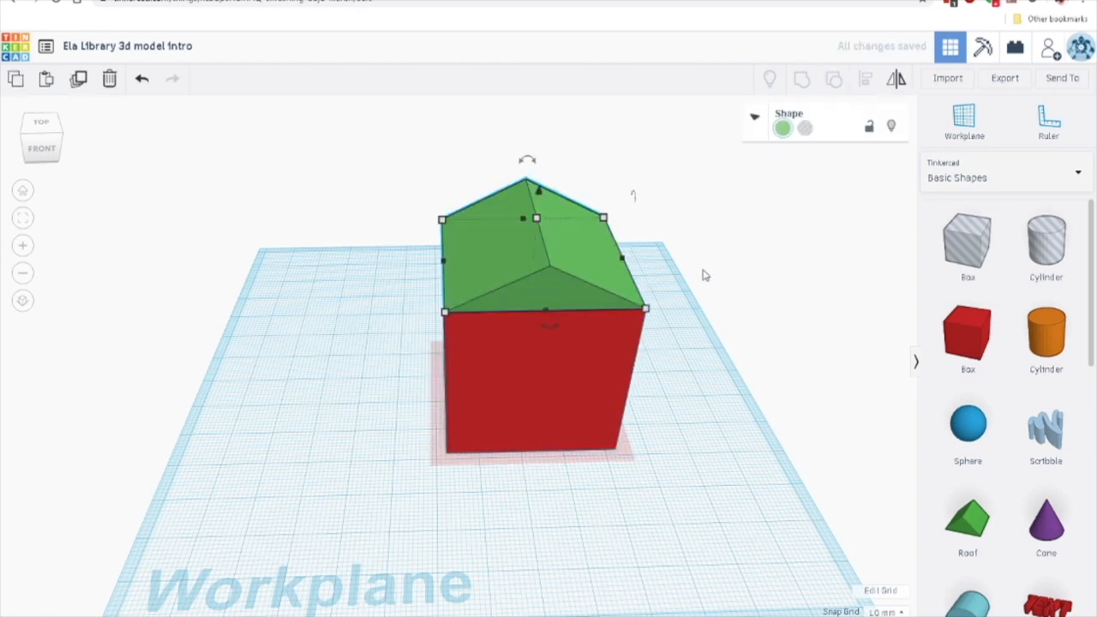
pyautogui.hotkey('ctrl', 'z')
# - Move the grouped house as one piece slightly forward and left on the workplane
pyautogui.click(590, 341)
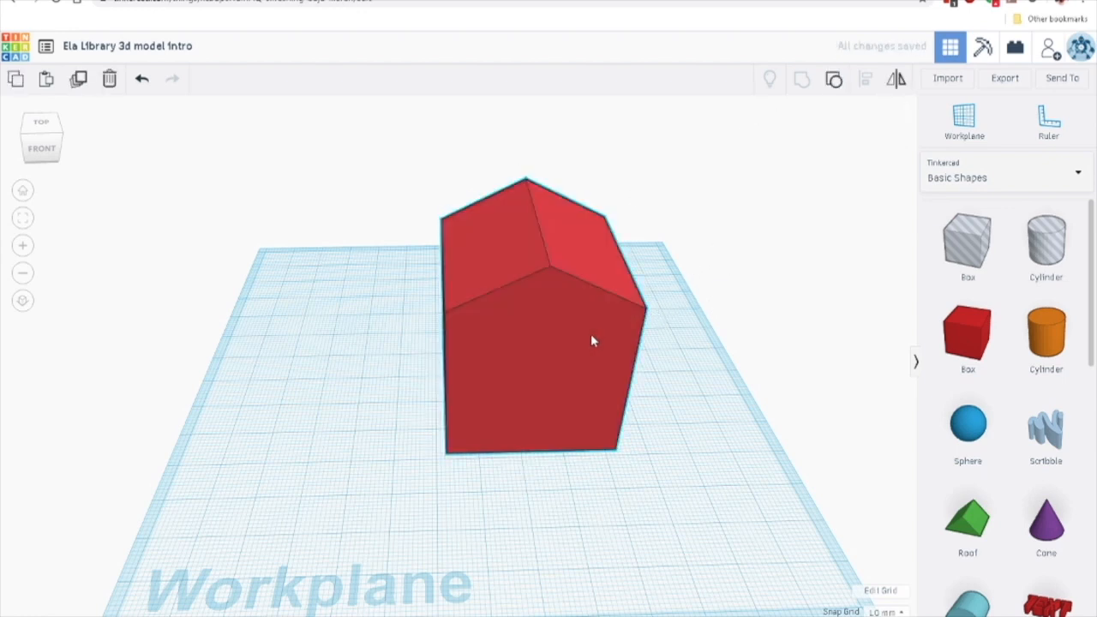
pyautogui.moveTo(588, 335); pyautogui.dragTo(619, 248)
pyautogui.click(761, 391)
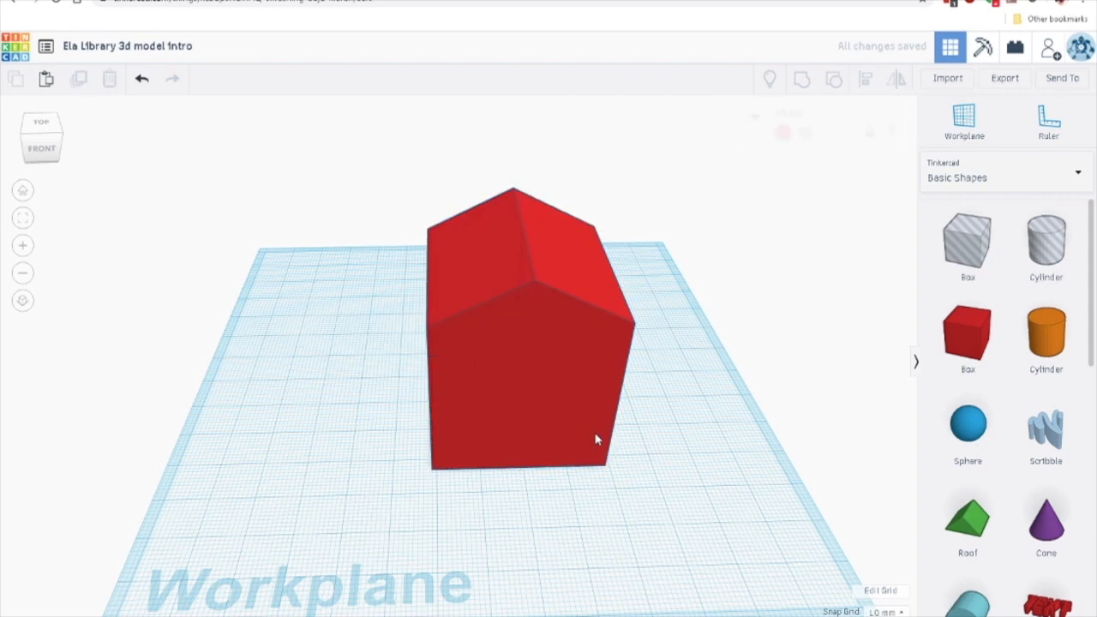
pyautogui.moveTo(495, 427); pyautogui.dragTo(439, 264)
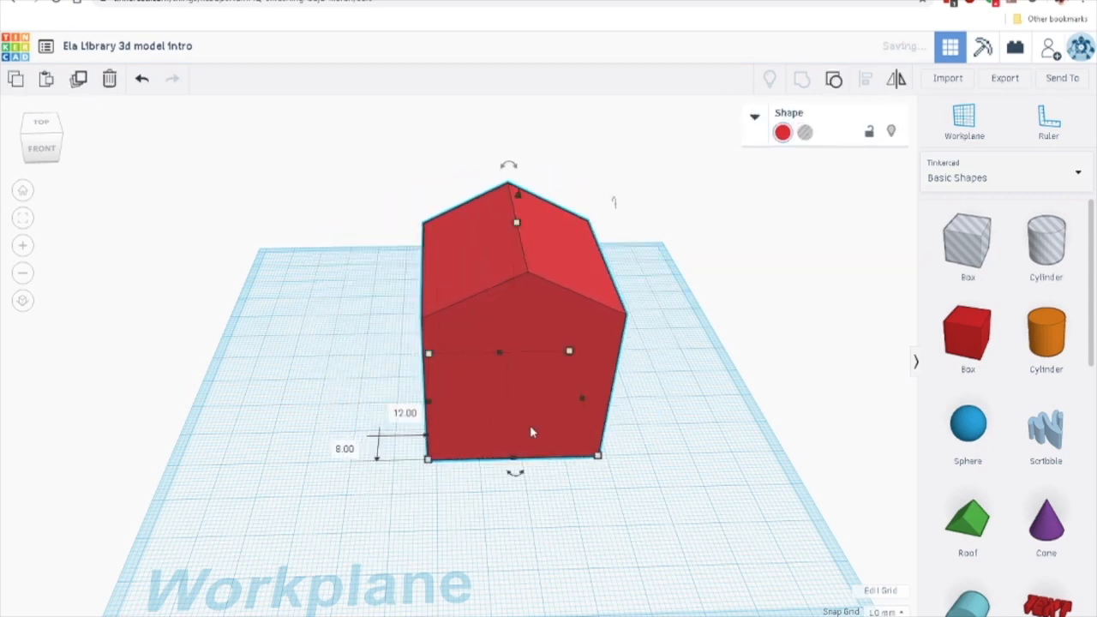
# - Ungroup the house and delete its green roof, keeping only the red box
pyautogui.click(834, 80)
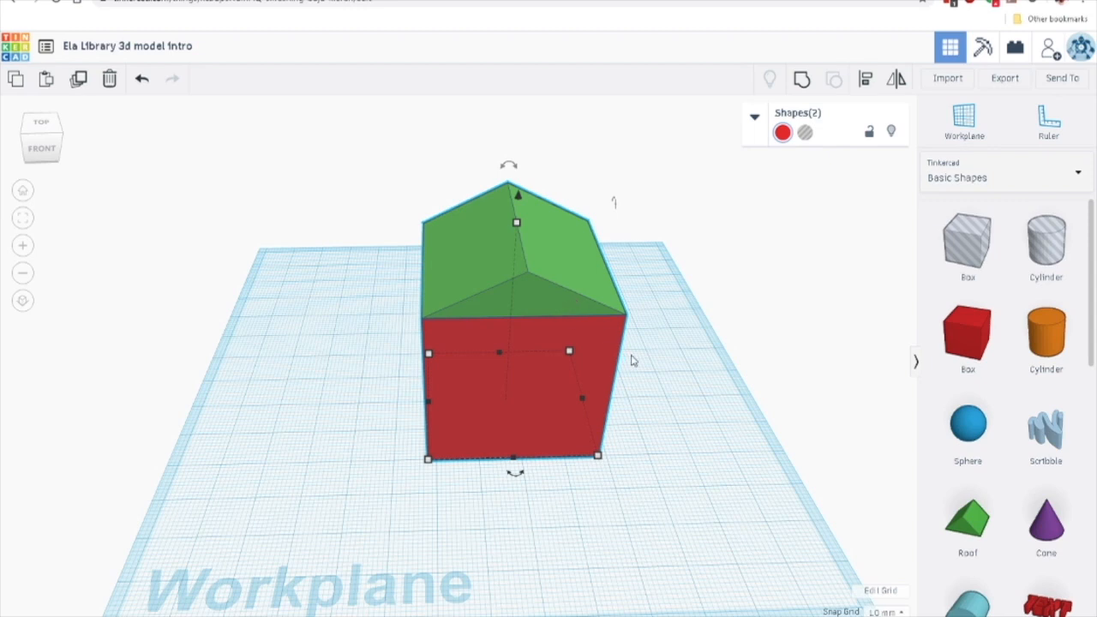
pyautogui.click(644, 316)
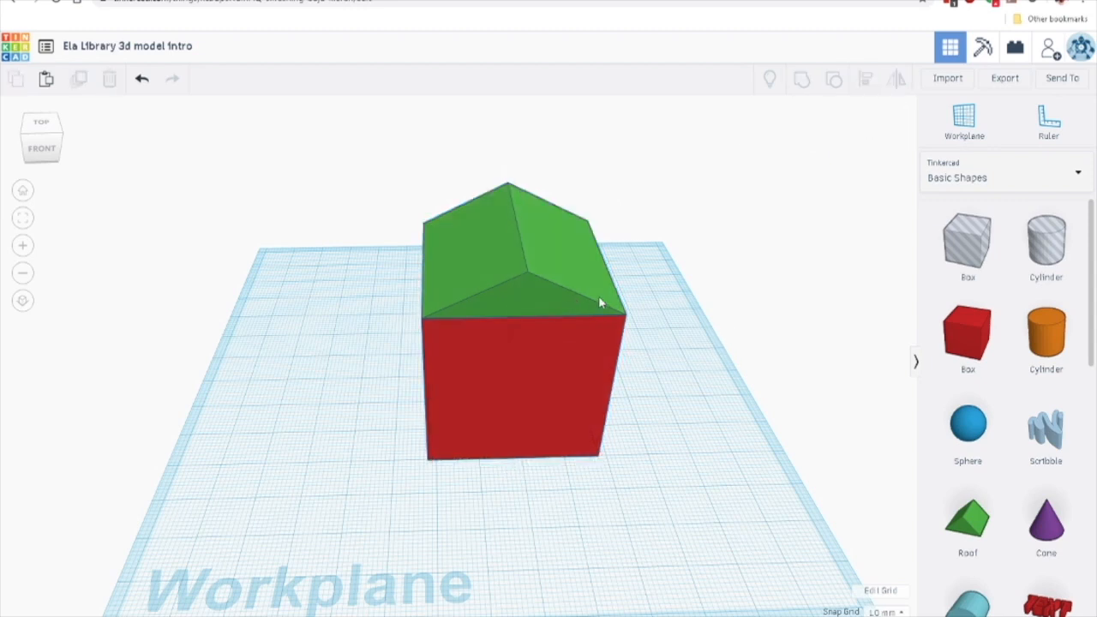
pyautogui.click(598, 295)
pyautogui.click(549, 421)
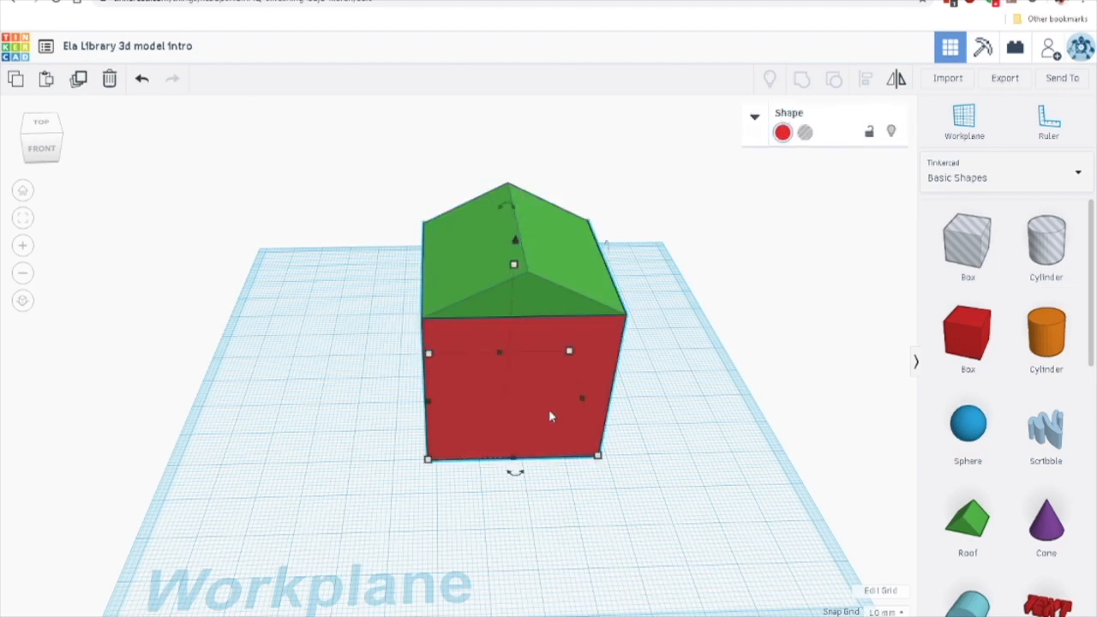
pyautogui.click(579, 271)
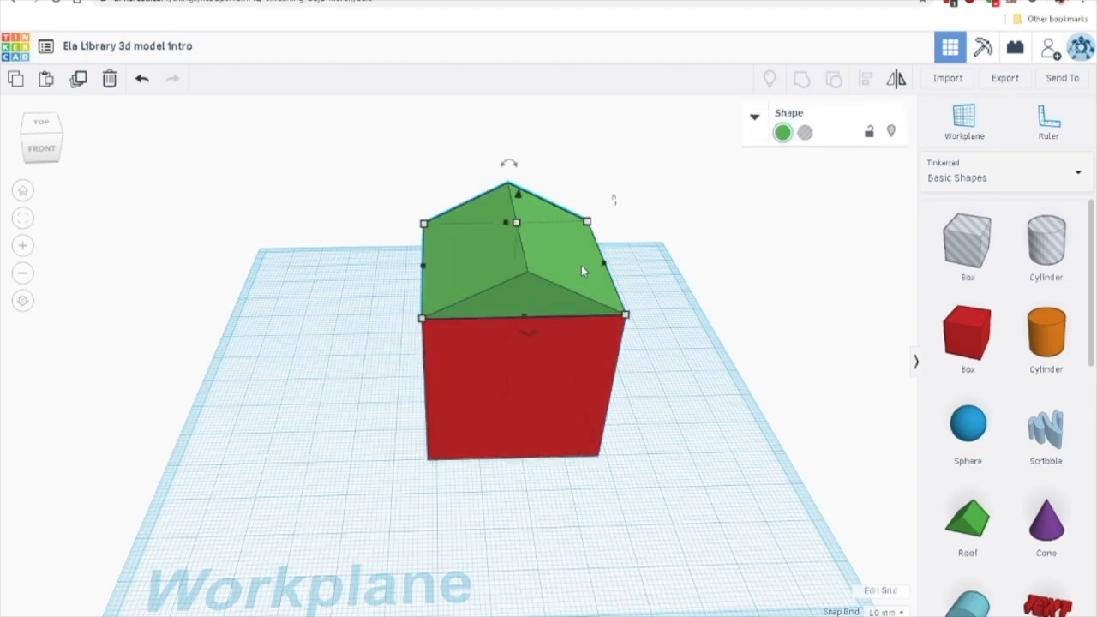
pyautogui.press('Delete')
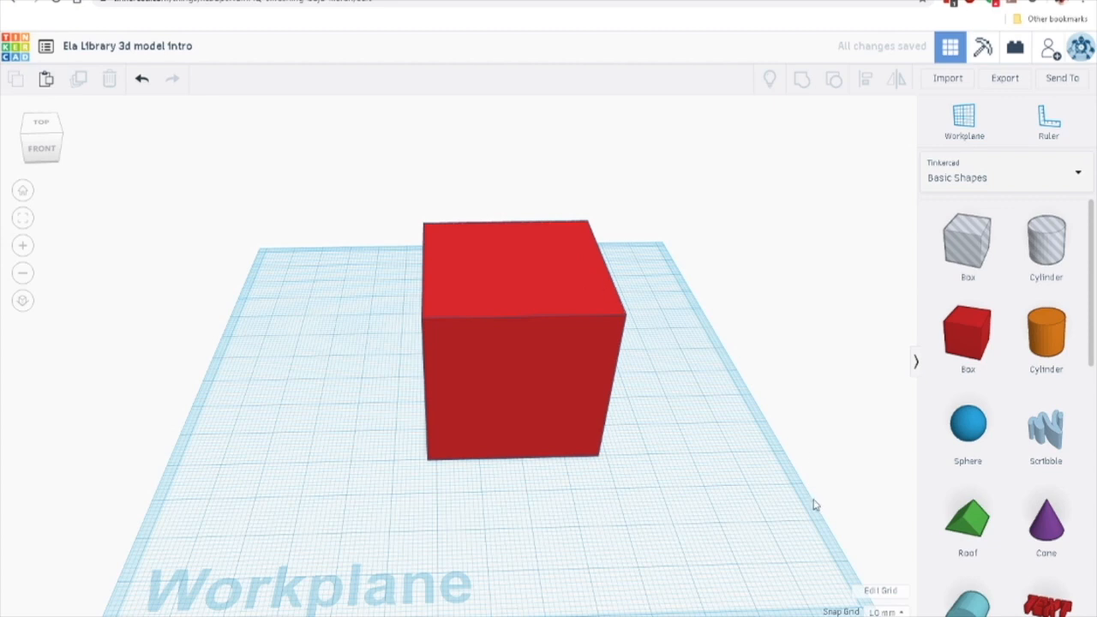
# - Place a new workplane on the top face of the red box
pyautogui.click(982, 130)
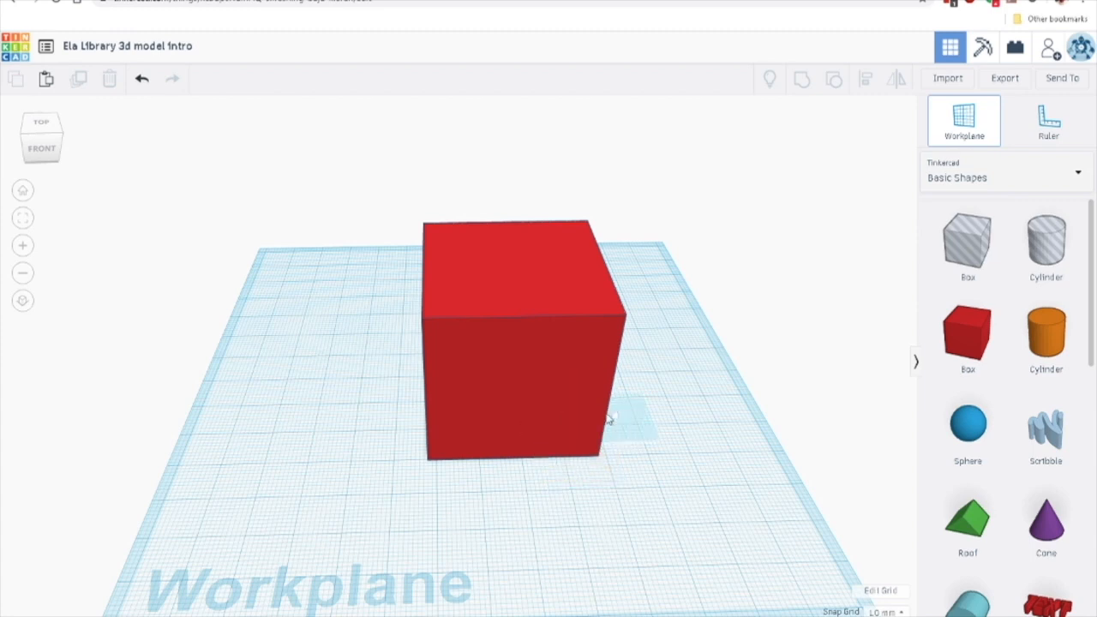
pyautogui.moveTo(730, 460); pyautogui.dragTo(507, 451, button='right')
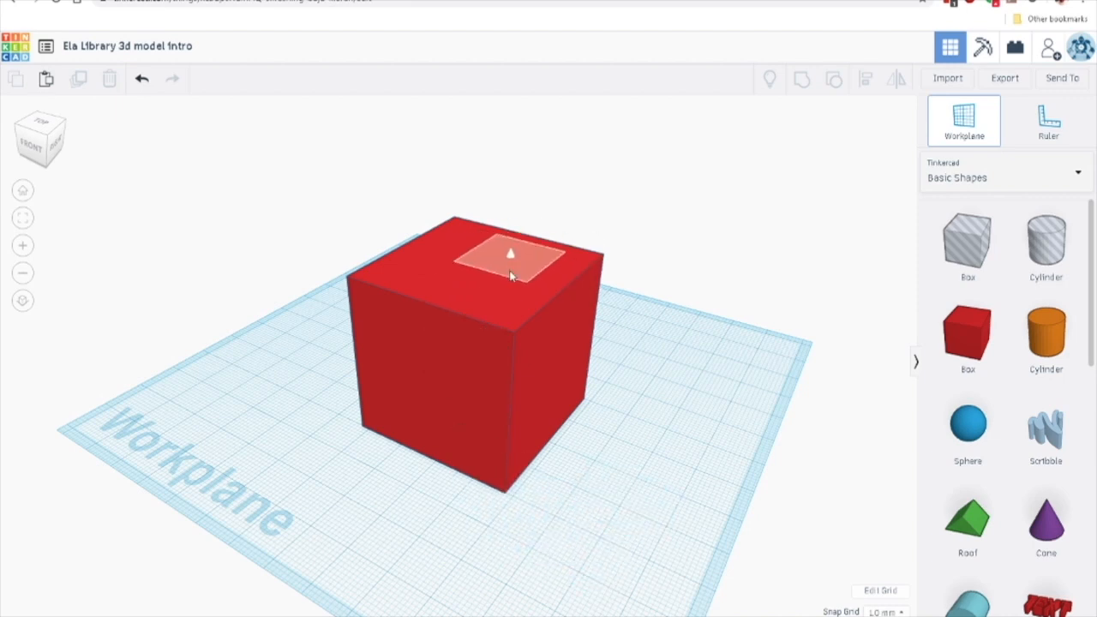
pyautogui.click(476, 264)
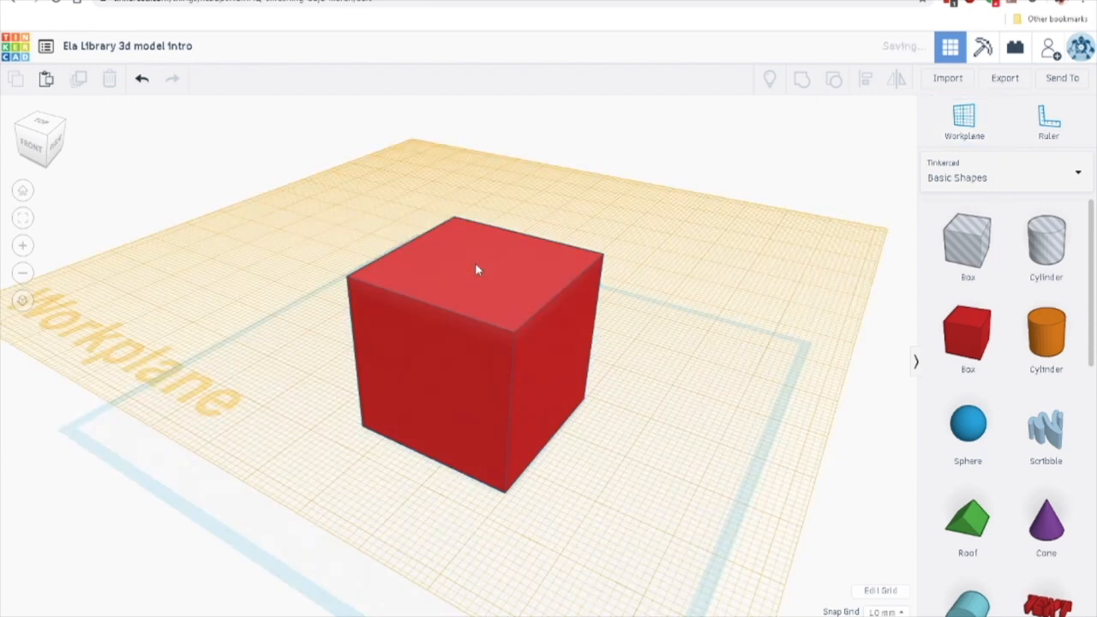
# - Add a roof shape on top of the box and stretch it to 40 mm wide and about the box's length
pyautogui.moveTo(312, 405); pyautogui.dragTo(830, 446, button='right')
pyautogui.moveTo(977, 519); pyautogui.dragTo(459, 259)
pyautogui.moveTo(323, 326); pyautogui.dragTo(399, 323, button='right')
pyautogui.moveTo(514, 344); pyautogui.dragTo(612, 315)
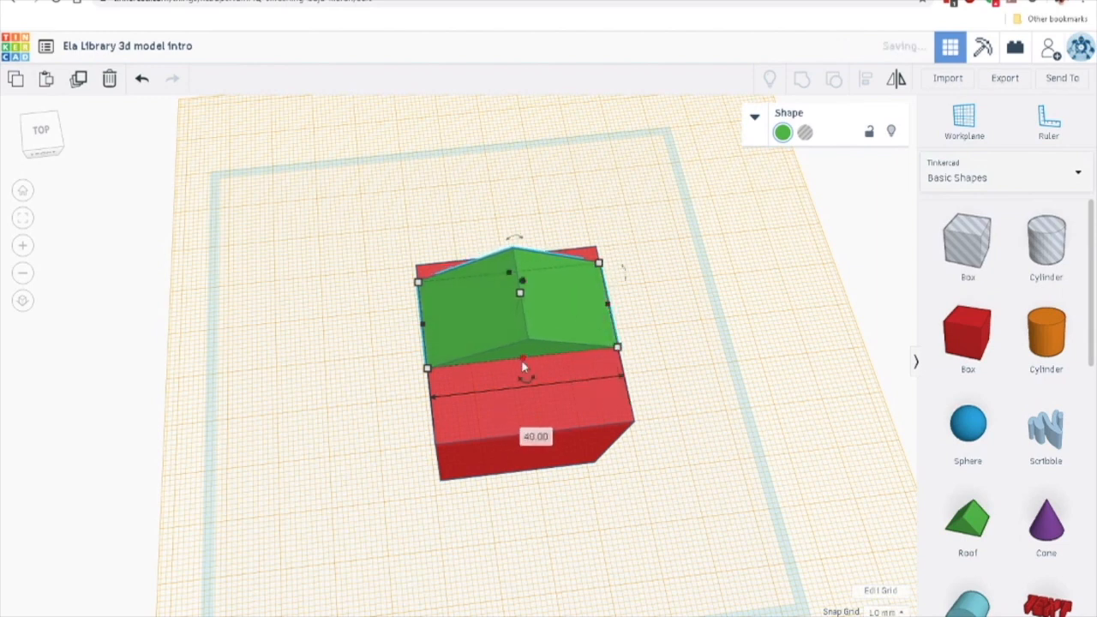
pyautogui.moveTo(526, 364); pyautogui.dragTo(525, 458)
# - Align the roof and the box on their centres in the front-to-back direction
pyautogui.moveTo(83, 442); pyautogui.dragTo(368, 166, button='right')
pyautogui.moveTo(355, 237); pyautogui.dragTo(614, 511)
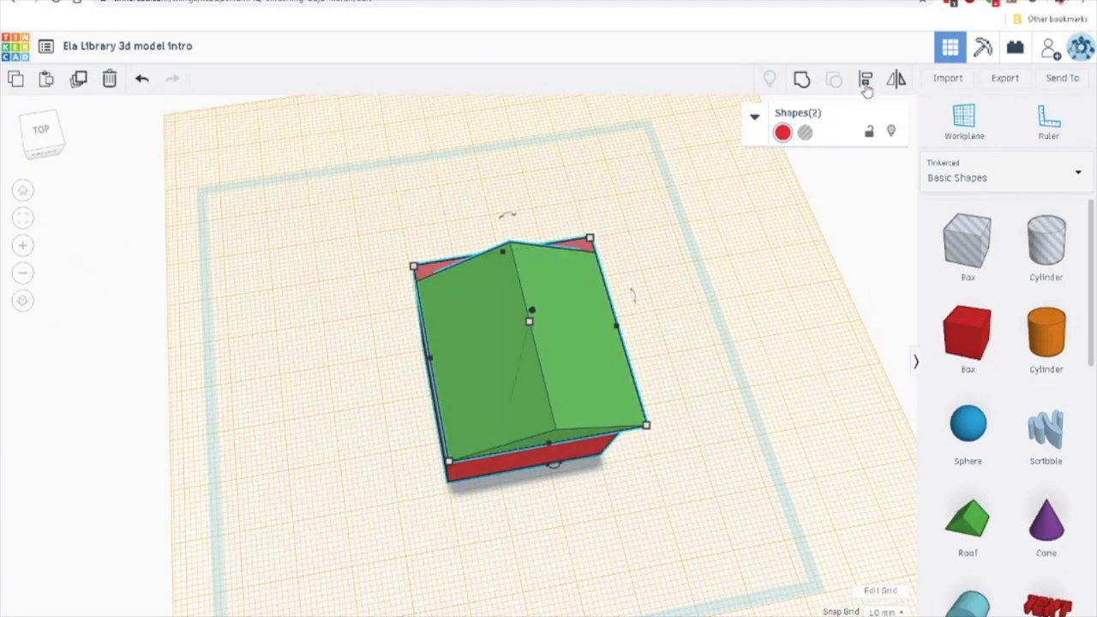
pyautogui.click(868, 83)
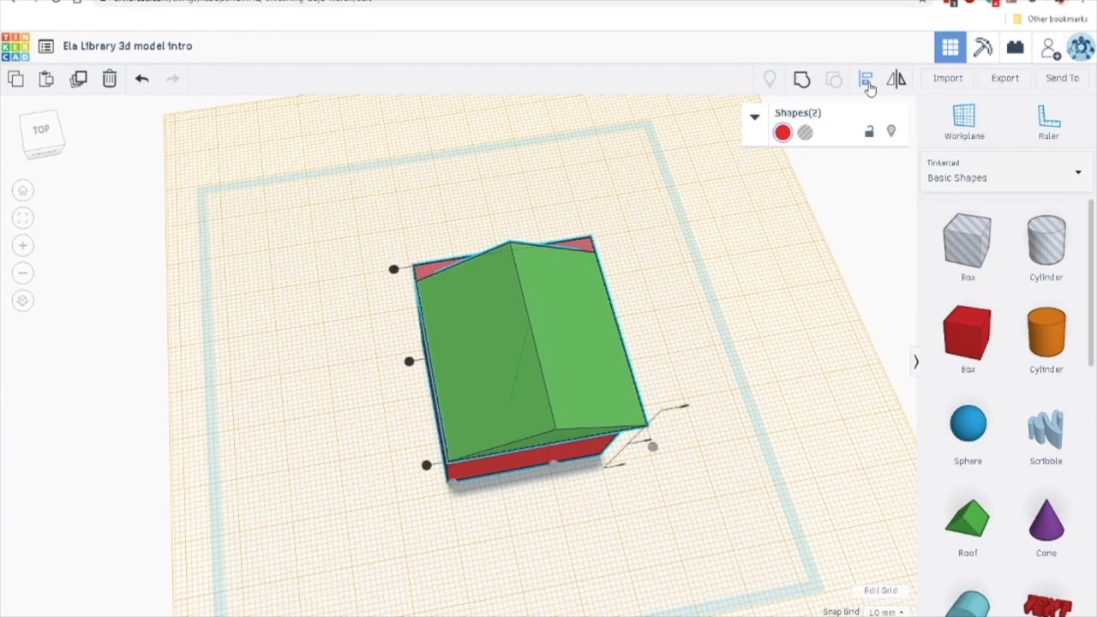
pyautogui.click(409, 364)
pyautogui.click(345, 431)
pyautogui.moveTo(345, 431); pyautogui.dragTo(397, 372, button='right')
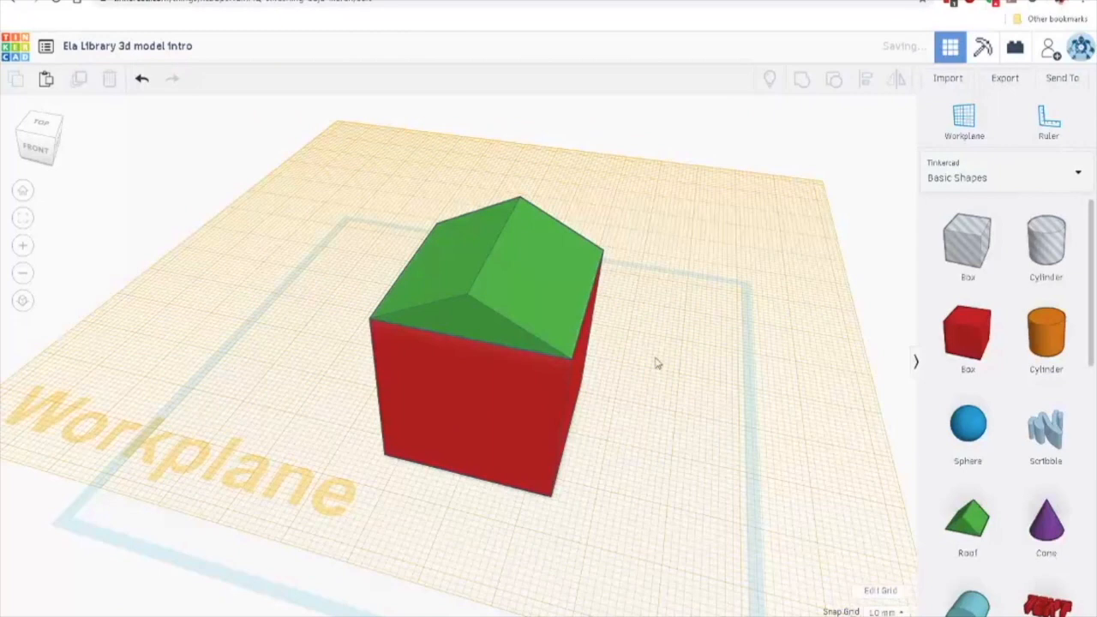
# - Return the workplane to the base grid and group the box and roof into one house shape
pyautogui.click(966, 134)
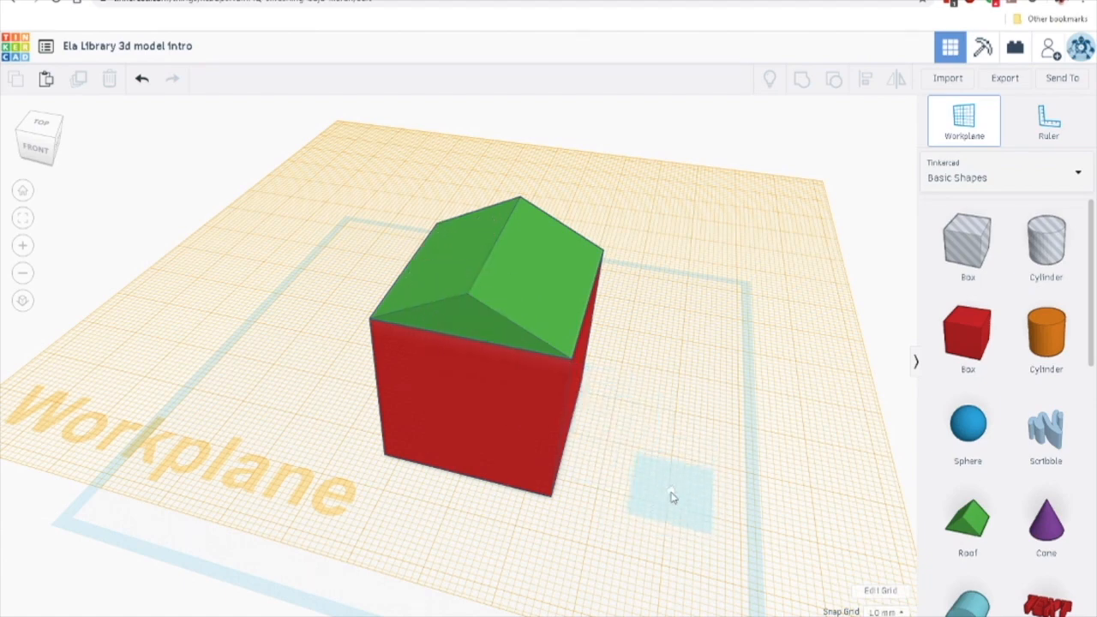
pyautogui.click(672, 498)
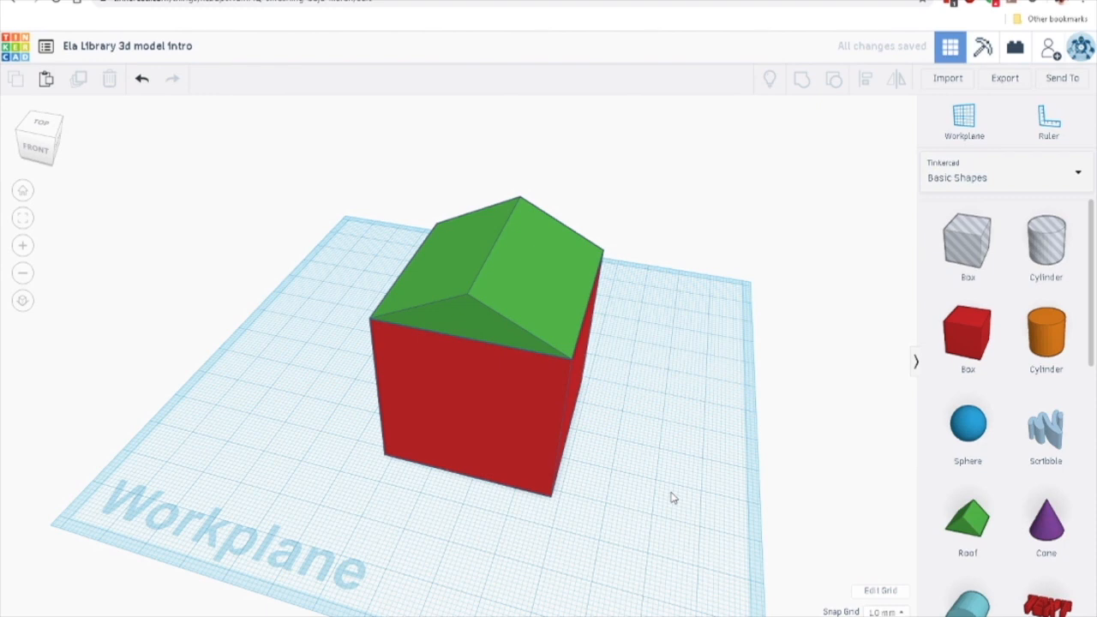
pyautogui.moveTo(671, 203); pyautogui.dragTo(344, 377)
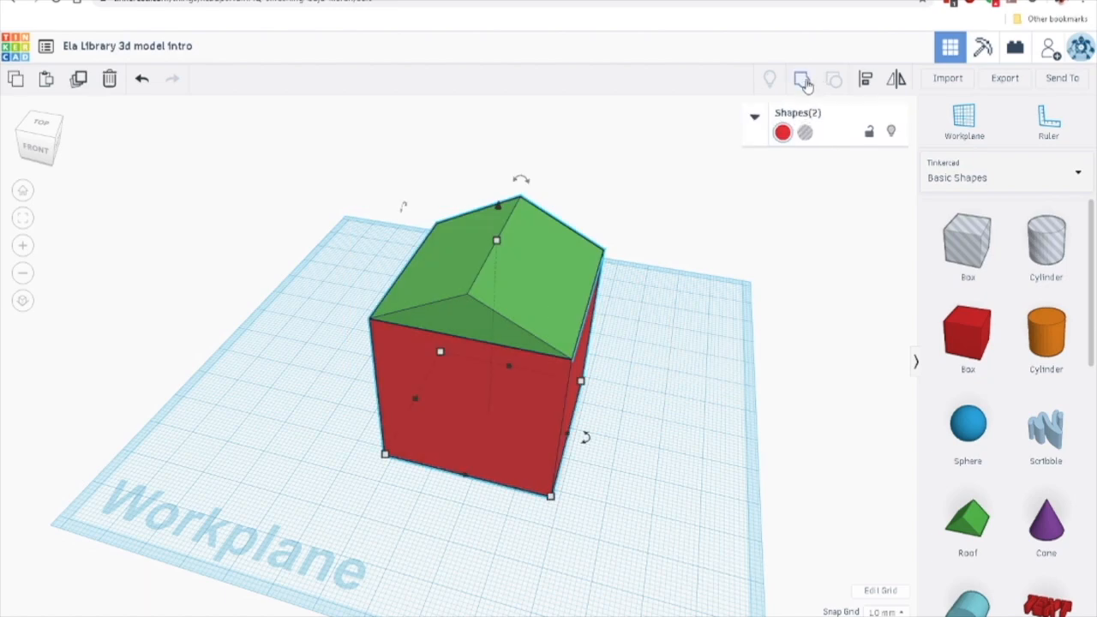
pyautogui.moveTo(566, 495); pyautogui.dragTo(591, 460, button='right')
pyautogui.click(590, 461)
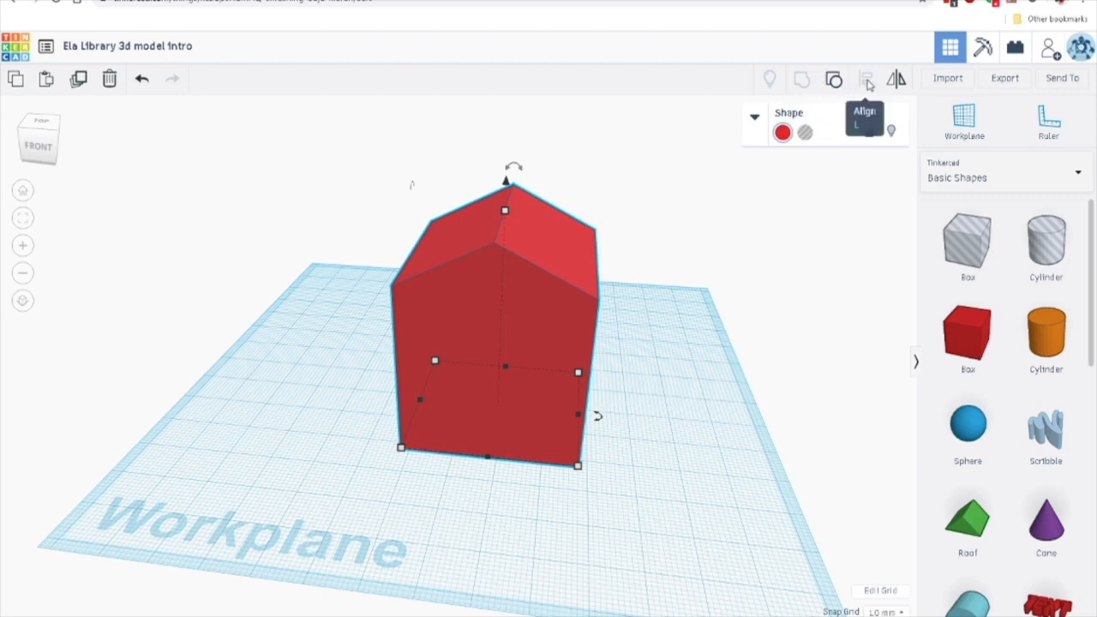
# - Move the grouped house further back on the workplane
pyautogui.click(740, 386)
pyautogui.moveTo(740, 387); pyautogui.dragTo(733, 407, button='right')
pyautogui.moveTo(544, 380); pyautogui.dragTo(509, 326)
pyautogui.click(633, 352)
pyautogui.moveTo(633, 352); pyautogui.dragTo(639, 320, button='right')
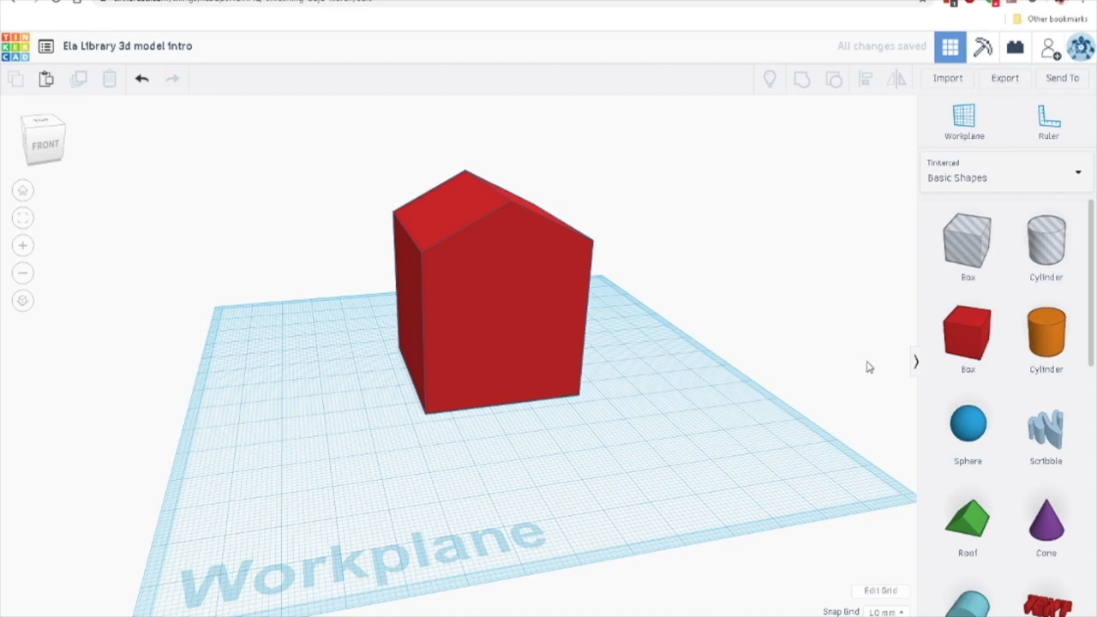
pyautogui.moveTo(752, 351); pyautogui.dragTo(726, 371, button='right')
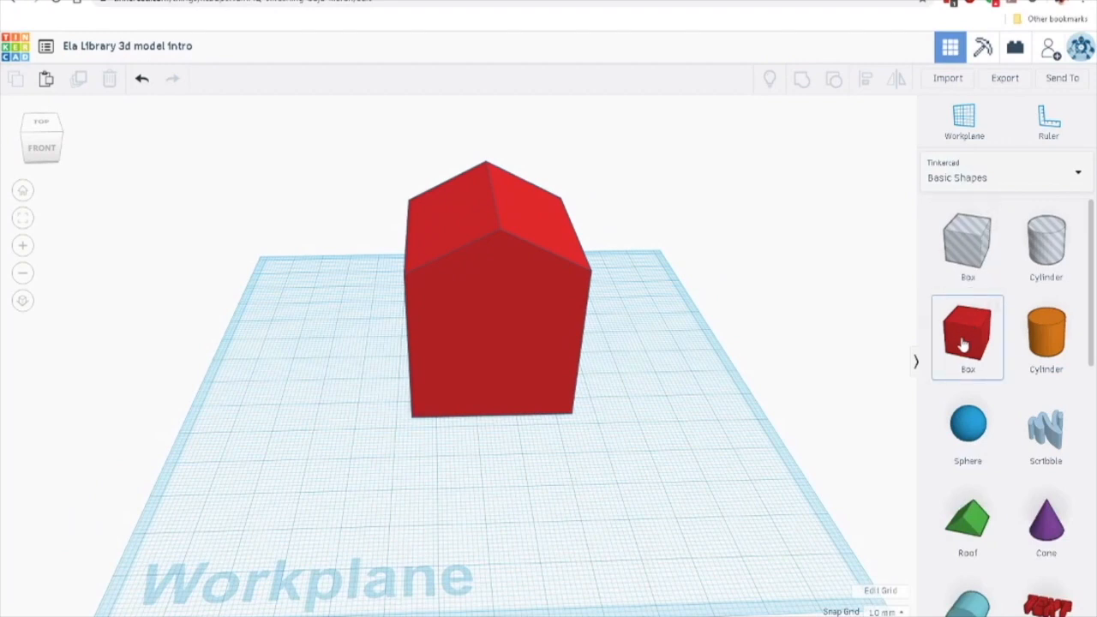
# - Add two identical boxes in front of the house, shifting the left one 22 mm left and 3 mm forward
pyautogui.moveTo(980, 332); pyautogui.dragTo(557, 501)
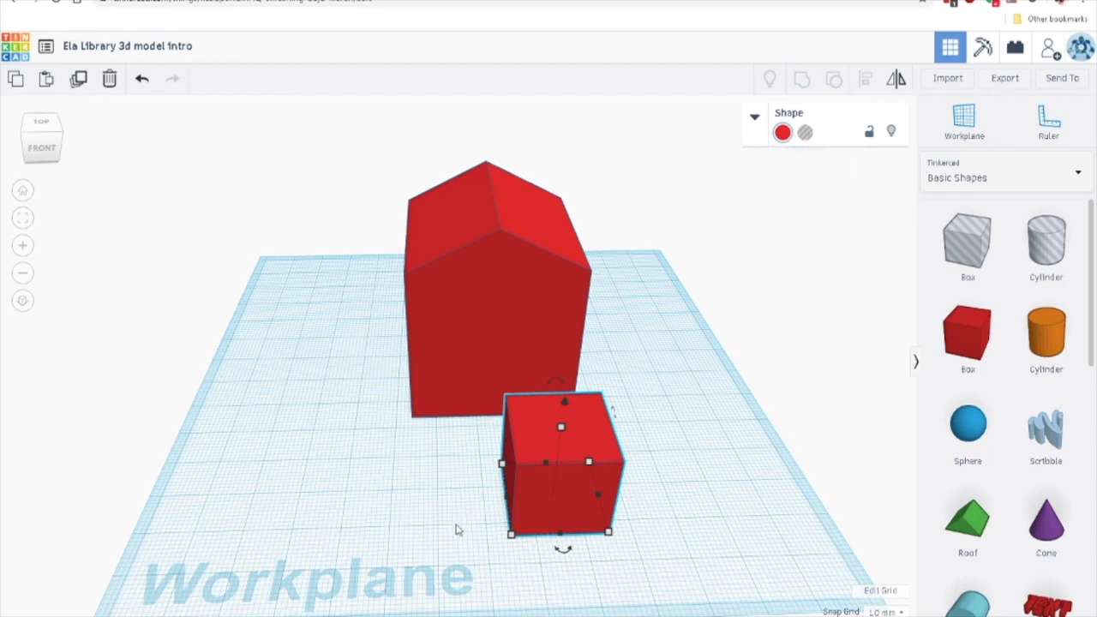
pyautogui.moveTo(836, 480); pyautogui.dragTo(768, 478, button='right')
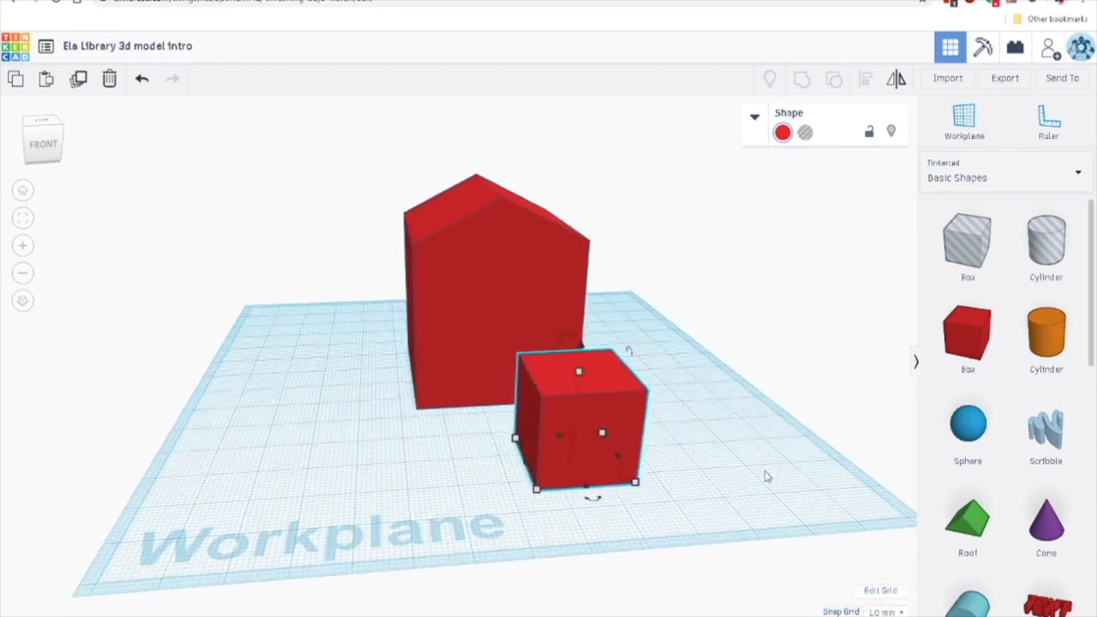
pyautogui.hotkey('ctrl', 'v')
pyautogui.moveTo(555, 421); pyautogui.dragTo(443, 415)
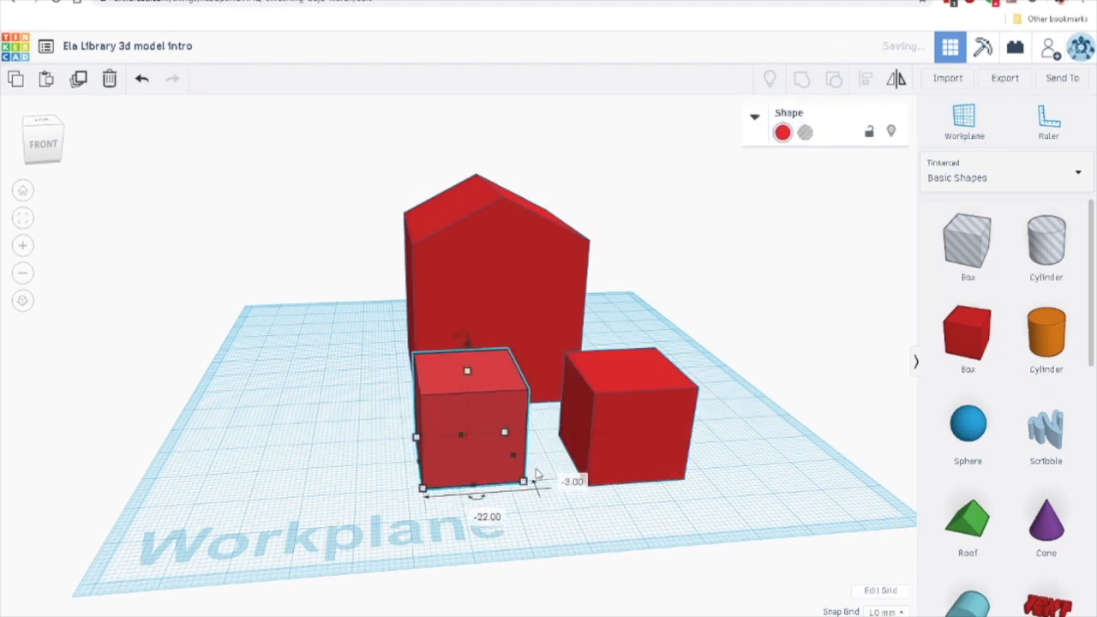
pyautogui.click(403, 461)
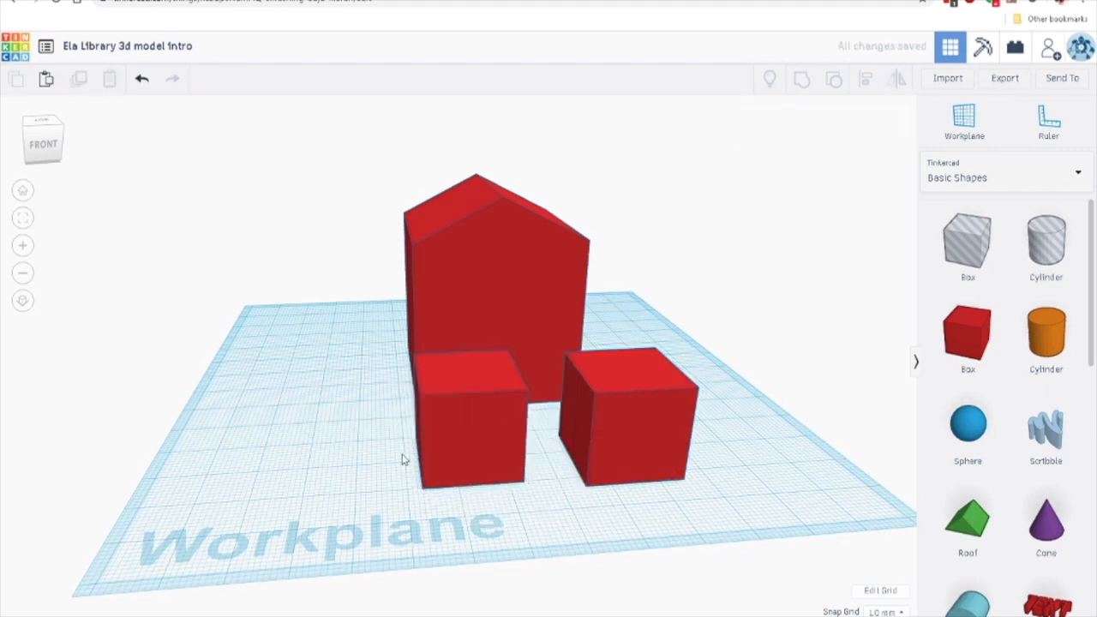
# - View the preset colour choices for the right-hand small box without changing its colour
pyautogui.click(453, 435)
pyautogui.click(642, 428)
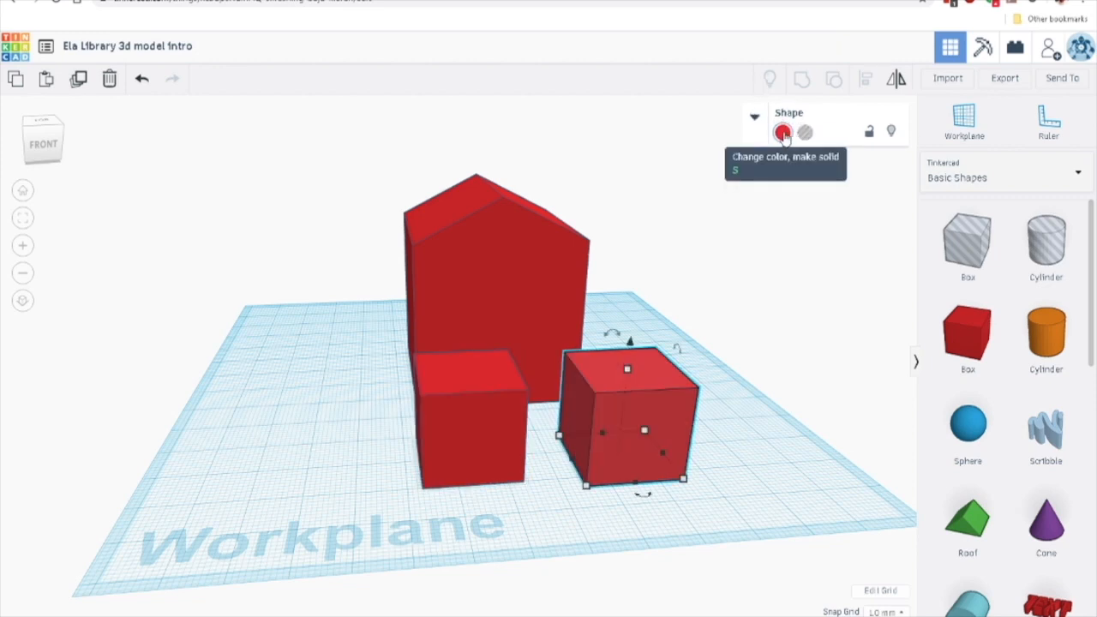
pyautogui.click(783, 134)
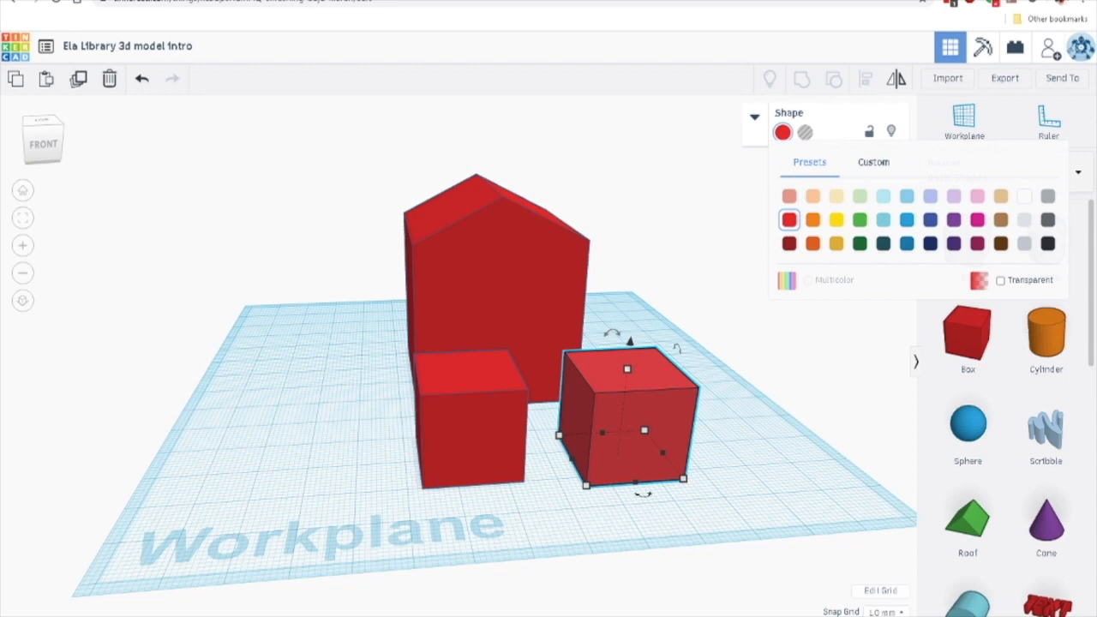
pyautogui.click(328, 379)
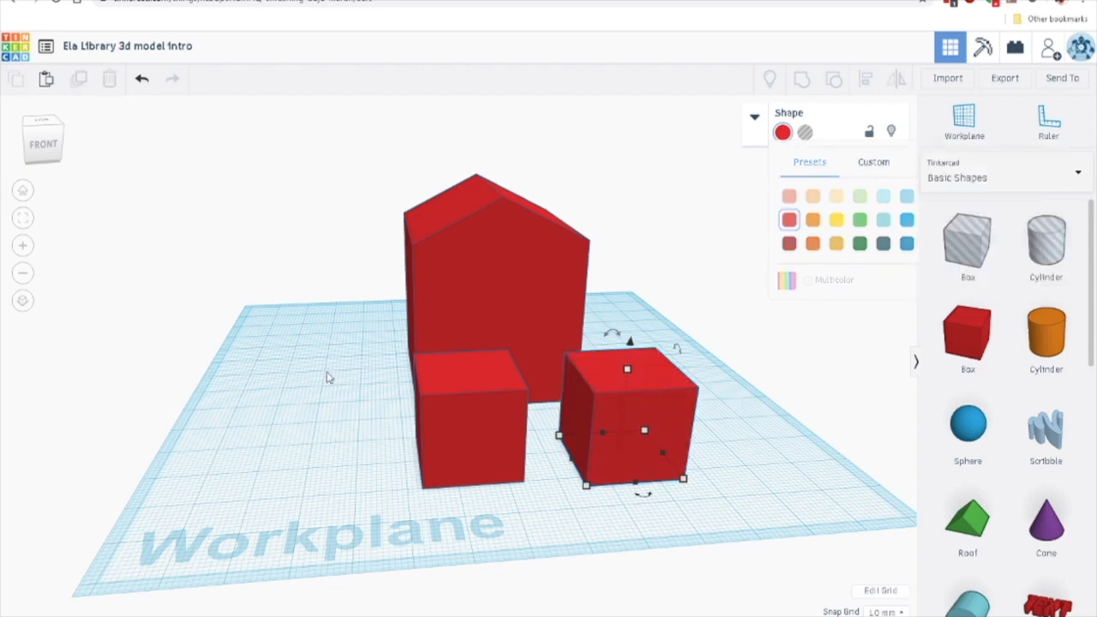
# - Turn the left-hand small box in front of the house into a hole
pyautogui.click(503, 429)
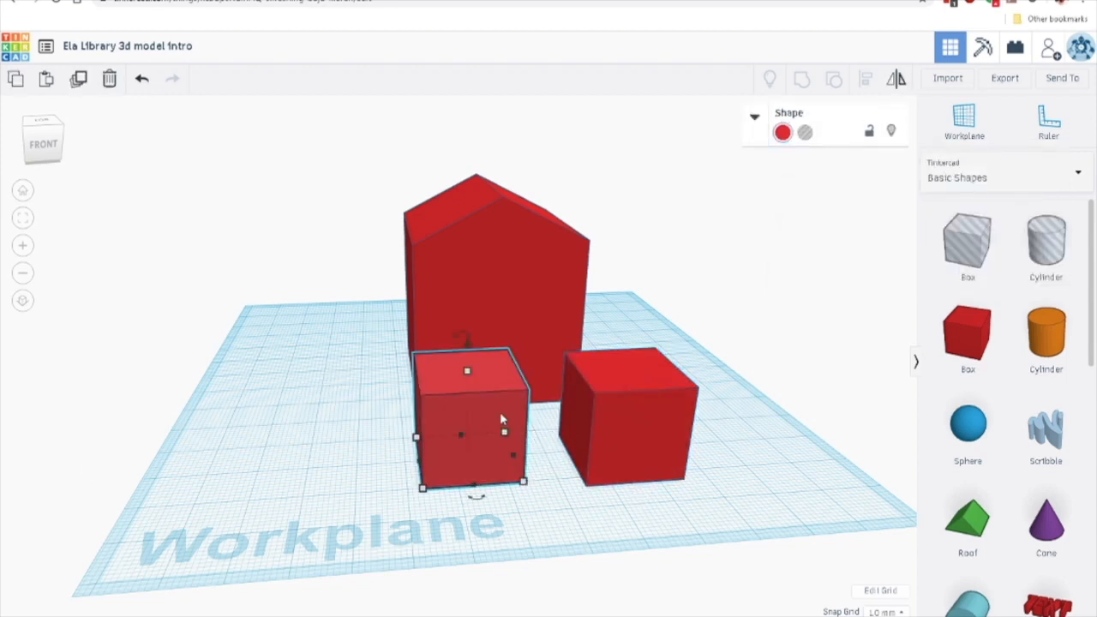
pyautogui.click(806, 133)
pyautogui.moveTo(385, 506); pyautogui.dragTo(410, 506, button='right')
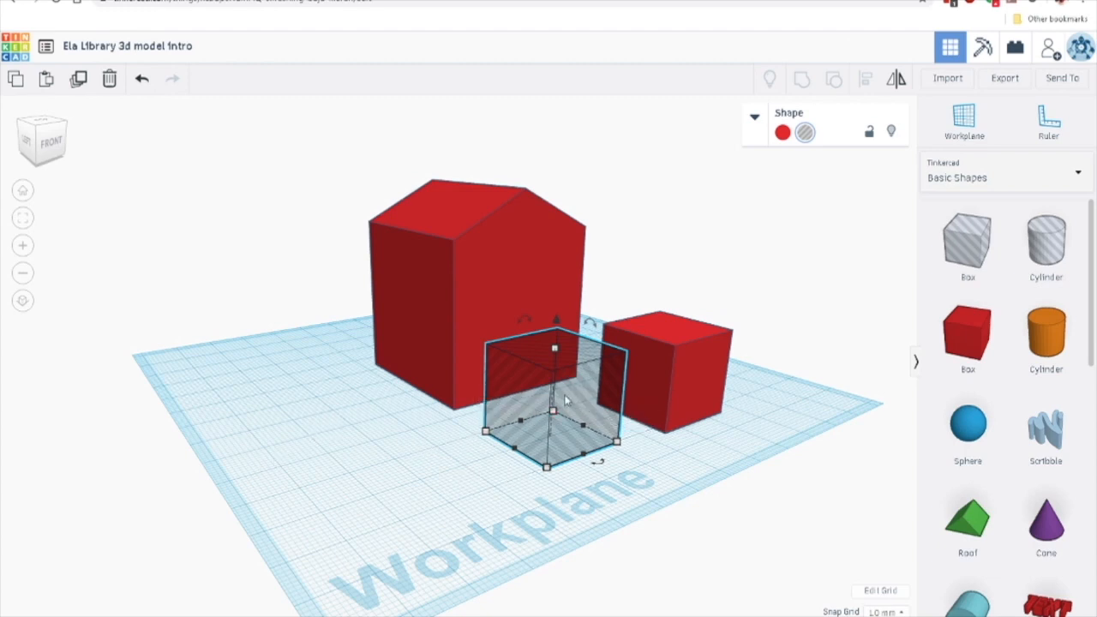
pyautogui.moveTo(575, 435); pyautogui.dragTo(578, 456, button='right')
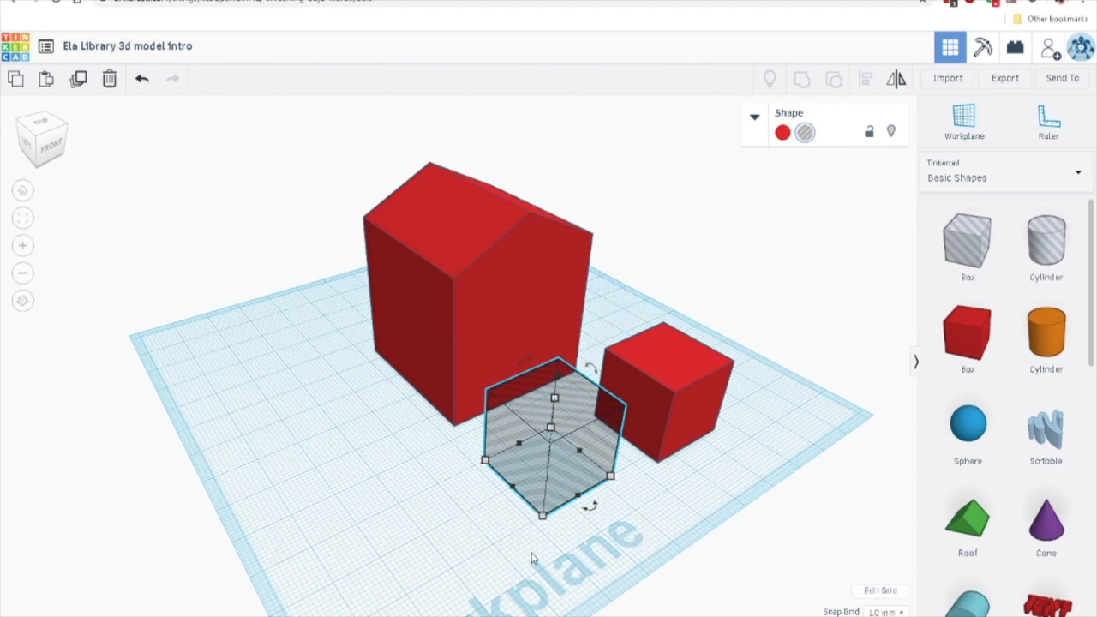
pyautogui.moveTo(639, 525); pyautogui.dragTo(526, 469, button='right')
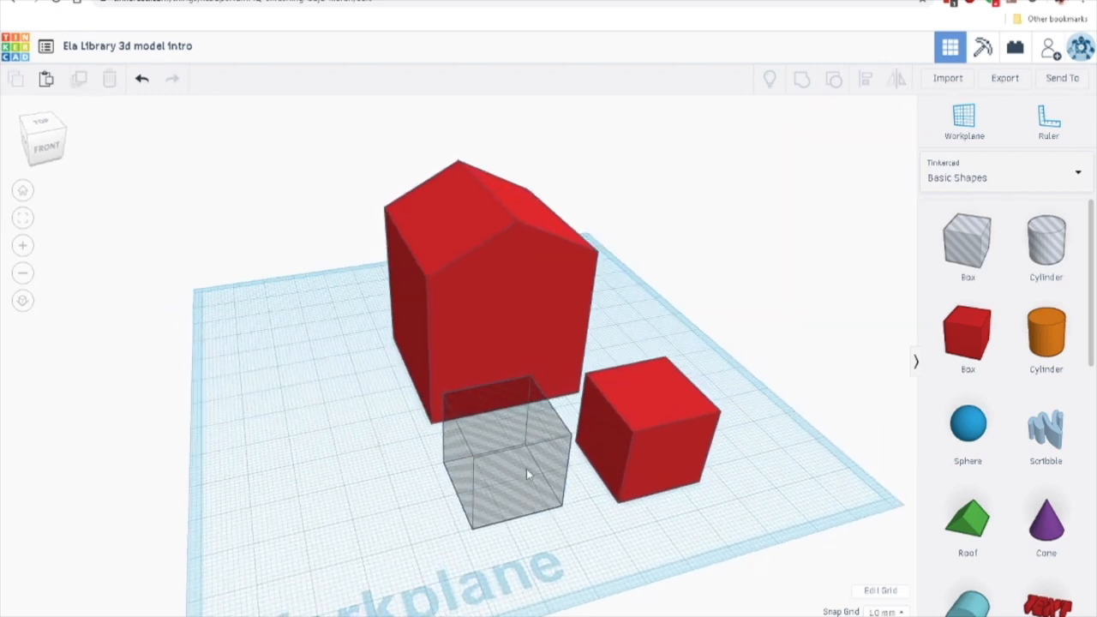
# - Rotate the small red box about its vertical axis and shift it about 12 mm left so it overlaps the hole box
pyautogui.moveTo(514, 464)
pyautogui.mouseDown()
pyautogui.moveTo(515, 479)
pyautogui.moveTo(529, 477)
pyautogui.mouseUp()
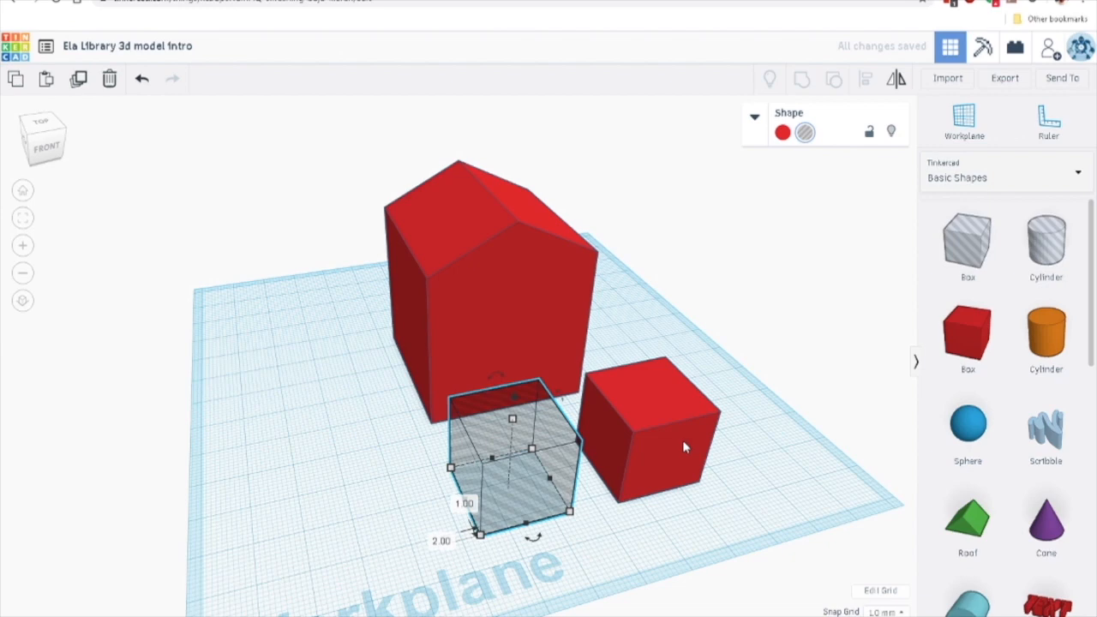
pyautogui.moveTo(732, 522); pyautogui.dragTo(554, 524, button='right')
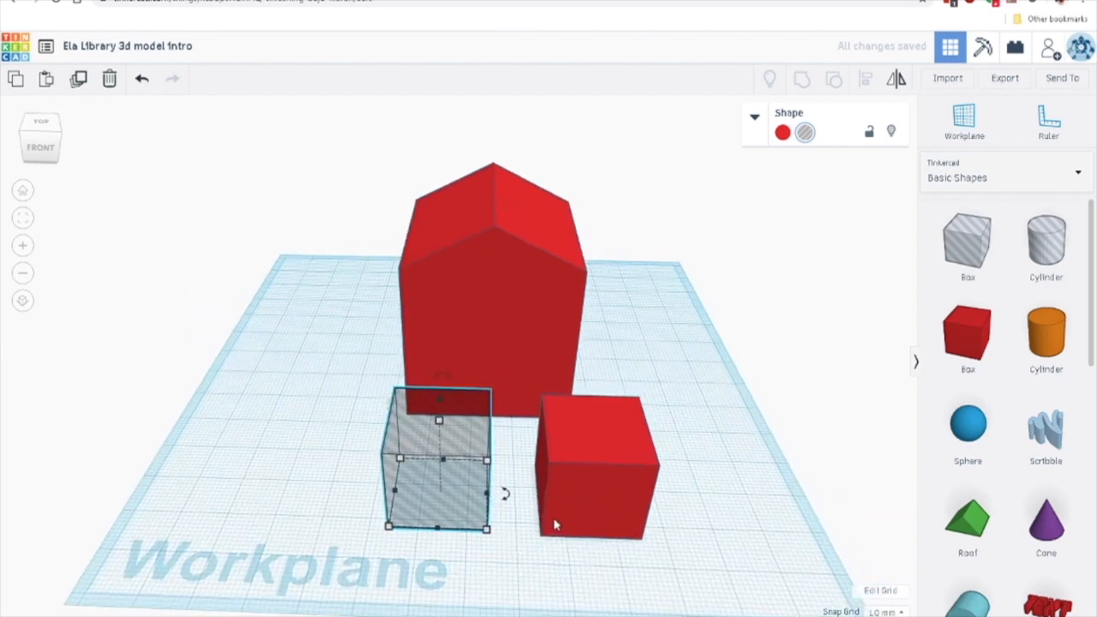
pyautogui.click(554, 525)
pyautogui.moveTo(691, 508)
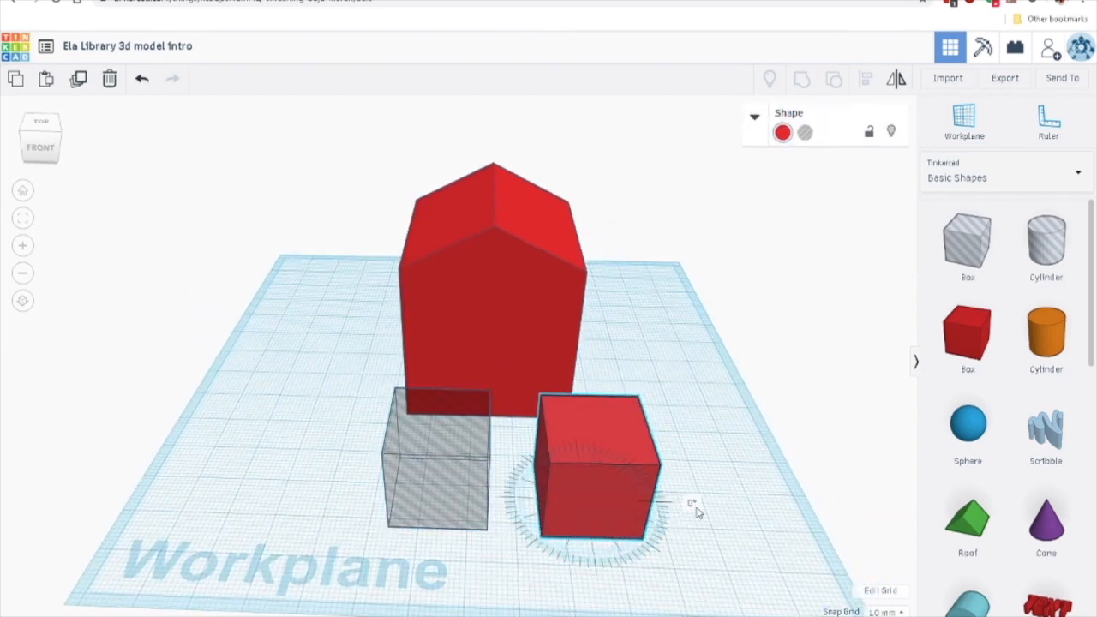
pyautogui.moveTo(639, 520); pyautogui.dragTo(530, 496)
pyautogui.click(478, 595)
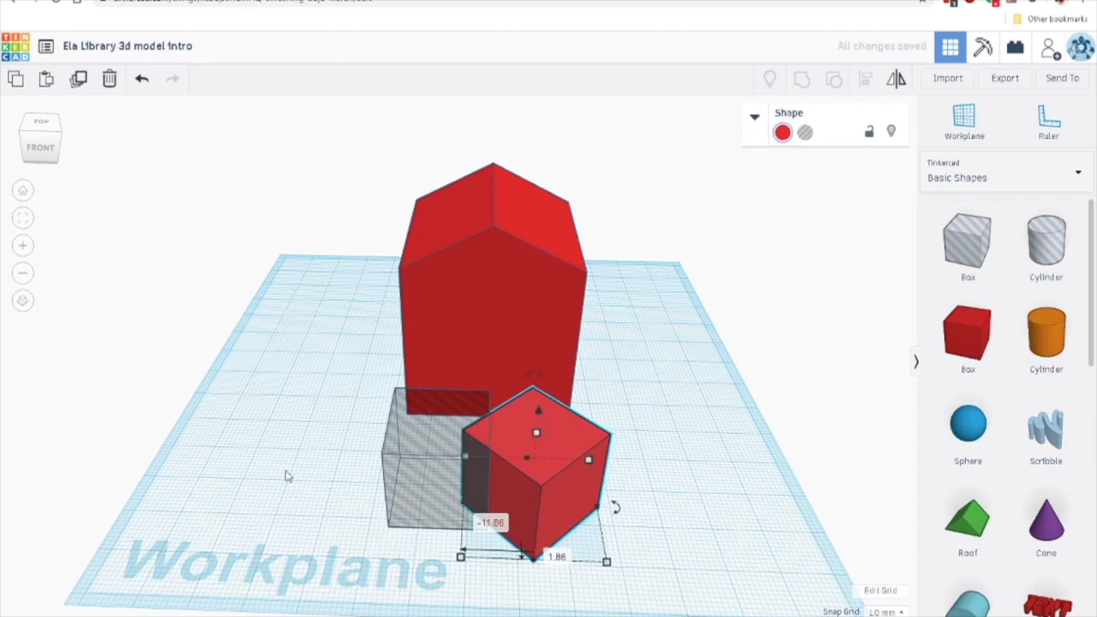
pyautogui.click(289, 439)
pyautogui.moveTo(289, 439); pyautogui.dragTo(294, 475, button='right')
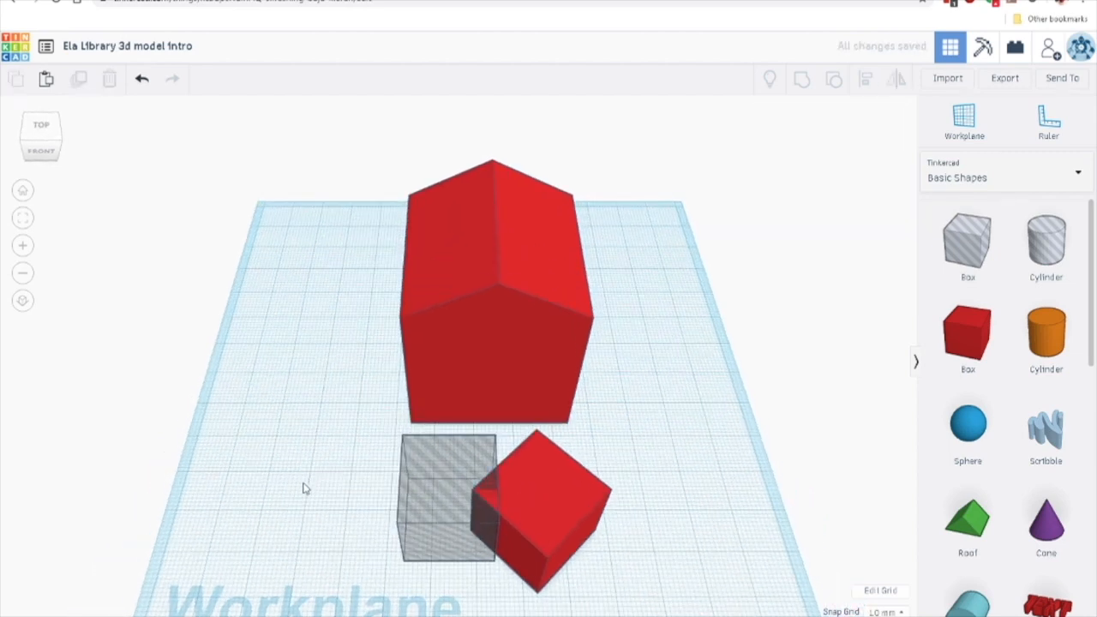
# - Group the hole box with the overlapping red box to cut its corner away
pyautogui.moveTo(362, 479); pyautogui.dragTo(527, 526)
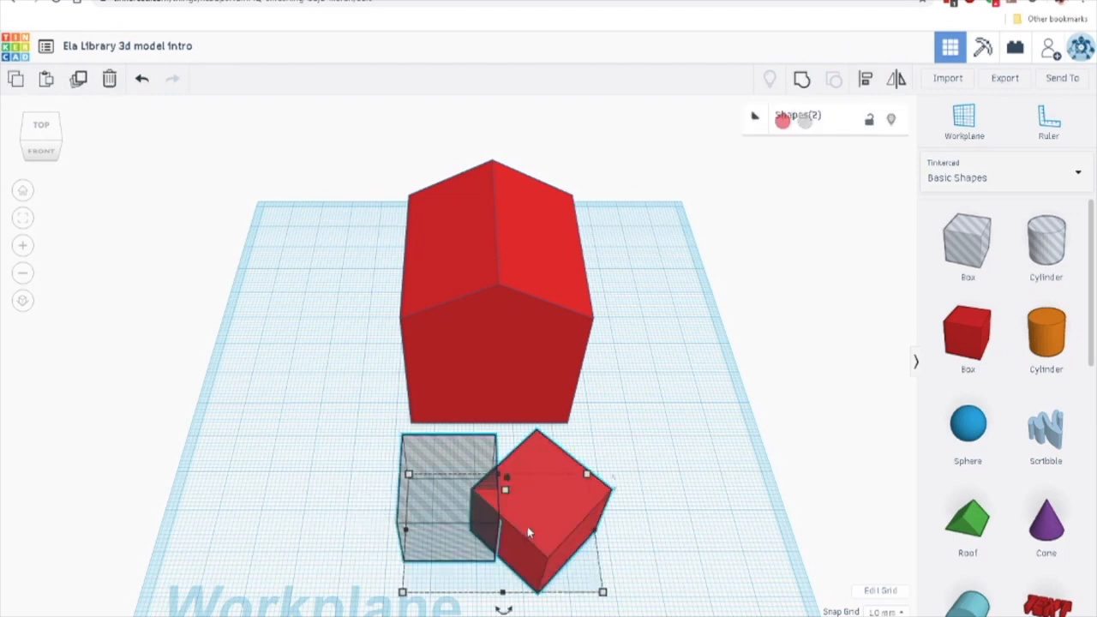
pyautogui.click(802, 79)
pyautogui.moveTo(663, 524); pyautogui.dragTo(556, 400, button='right')
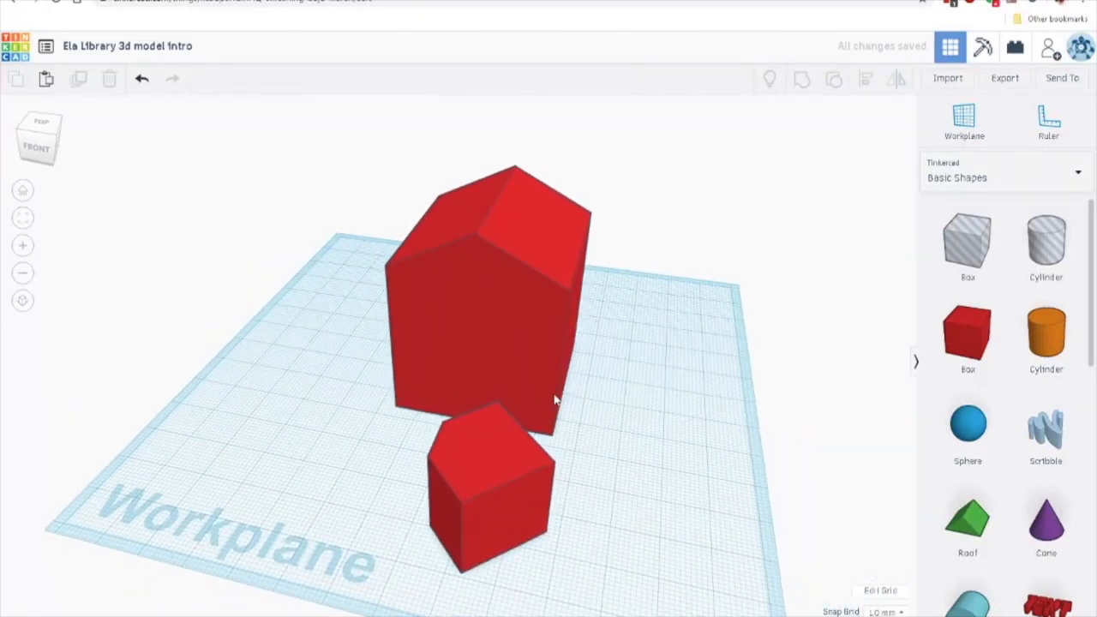
pyautogui.click(497, 454)
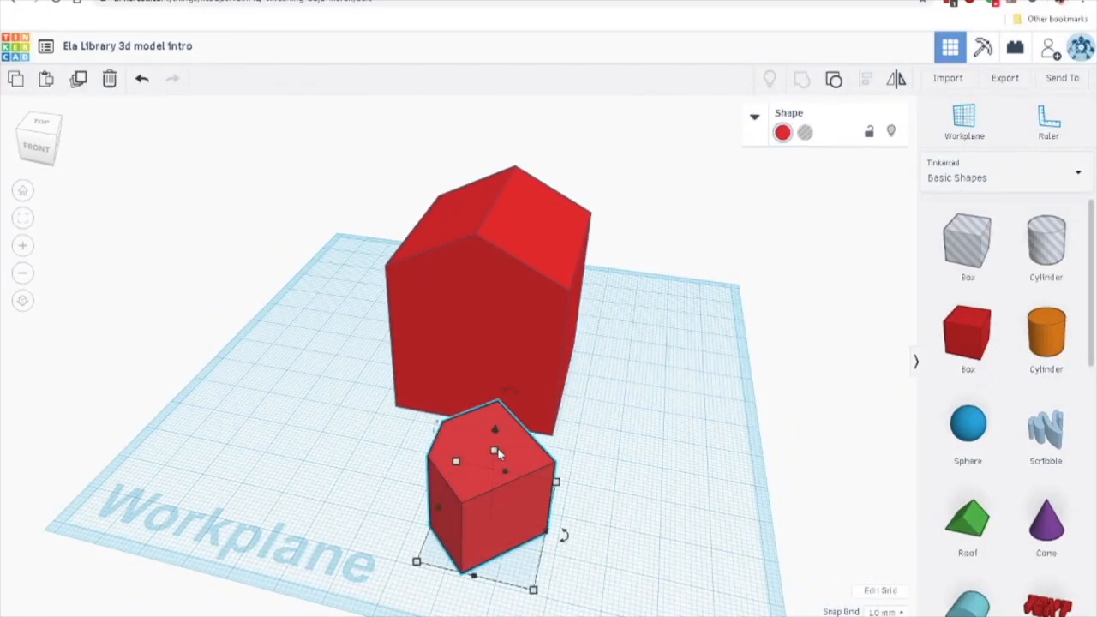
# - Undo the grouping of the two small boxes and delete the rotated red box
pyautogui.hotkey('ctrl', 'z')
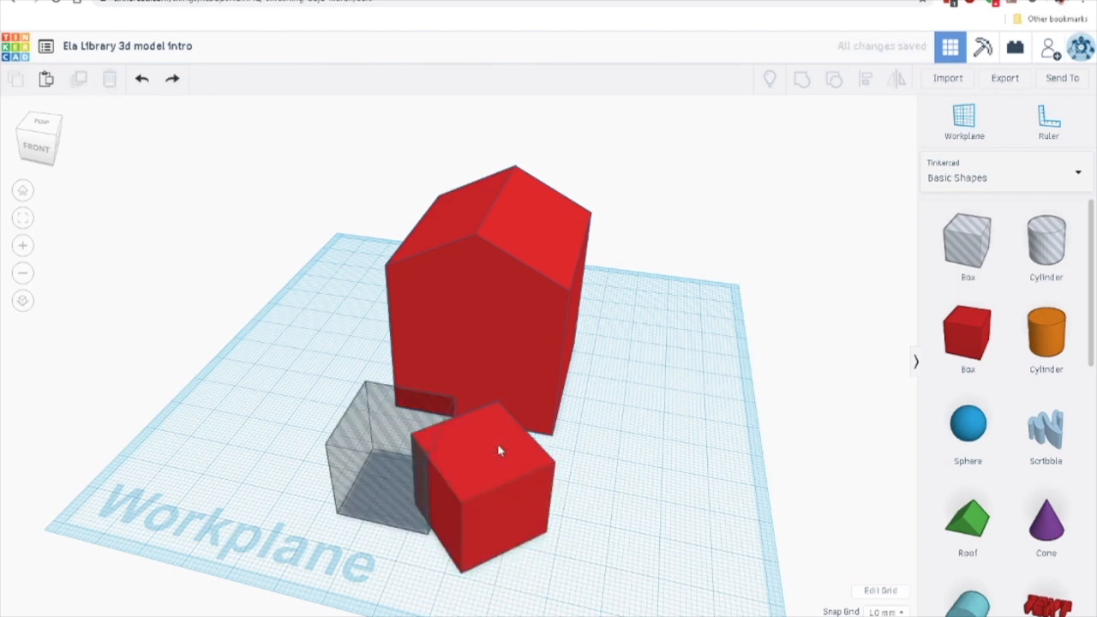
pyautogui.click(513, 458)
pyautogui.press('Delete')
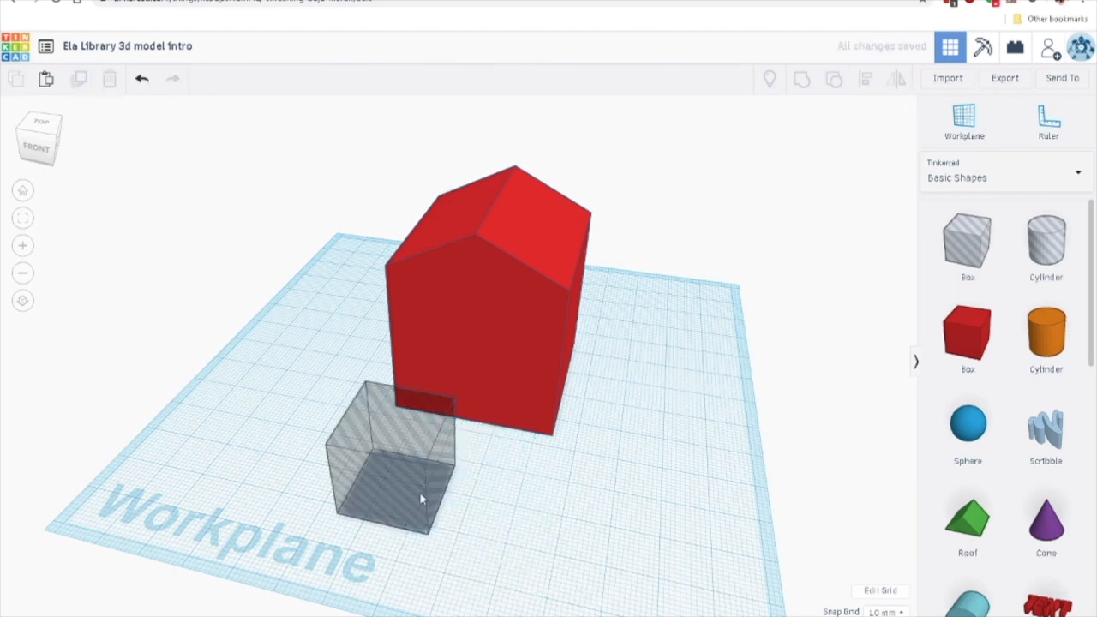
# - Move the hole box to the right in front of the house and reduce its height to 15 mm
pyautogui.moveTo(421, 502); pyautogui.dragTo(463, 480, button='right')
pyautogui.moveTo(454, 472); pyautogui.dragTo(521, 434)
pyautogui.scroll(5, 446, 438)
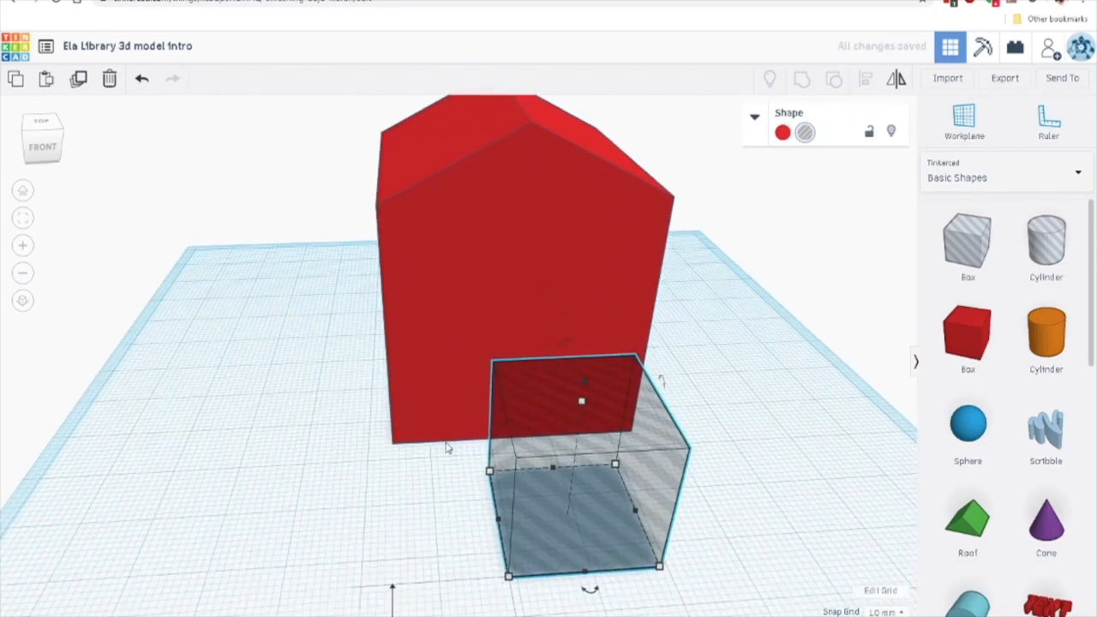
pyautogui.moveTo(504, 428); pyautogui.dragTo(642, 331, button='right')
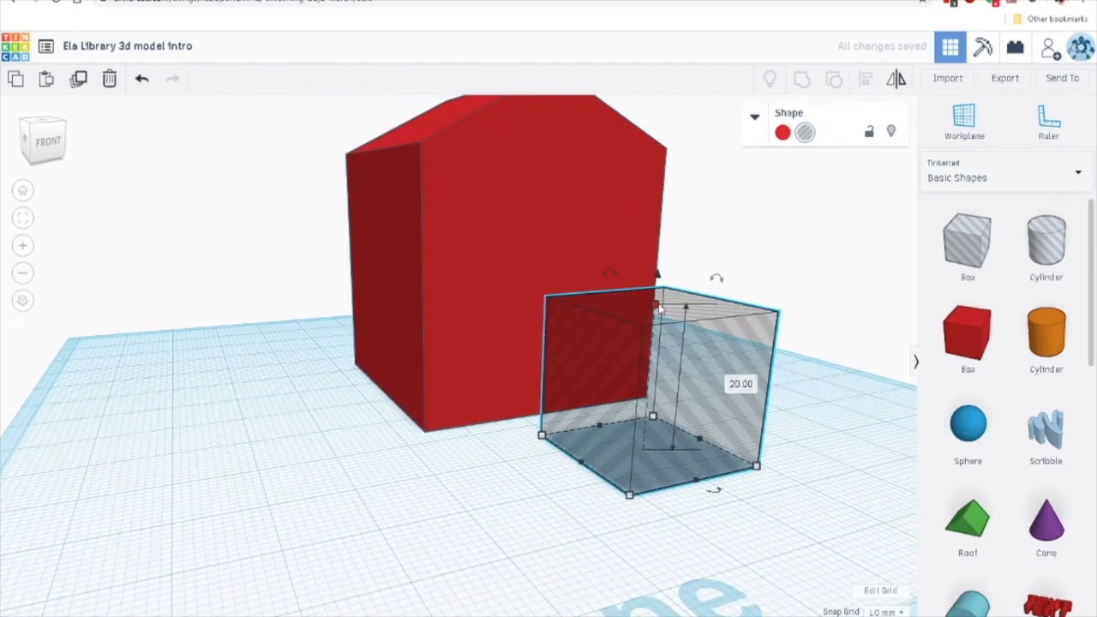
pyautogui.moveTo(658, 309); pyautogui.dragTo(656, 344)
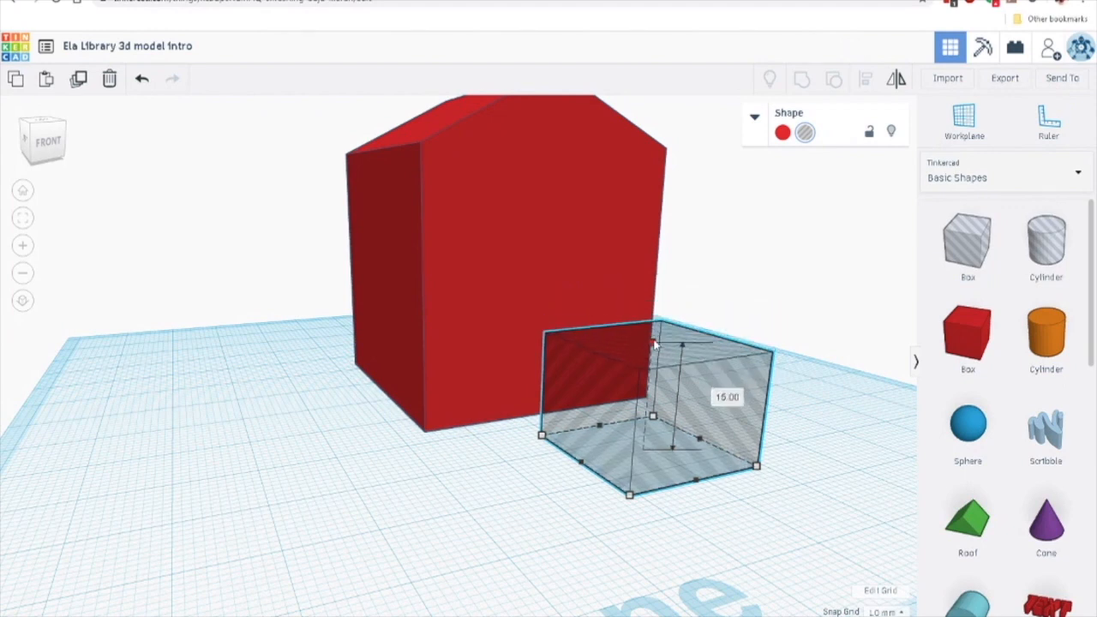
pyautogui.click(728, 398)
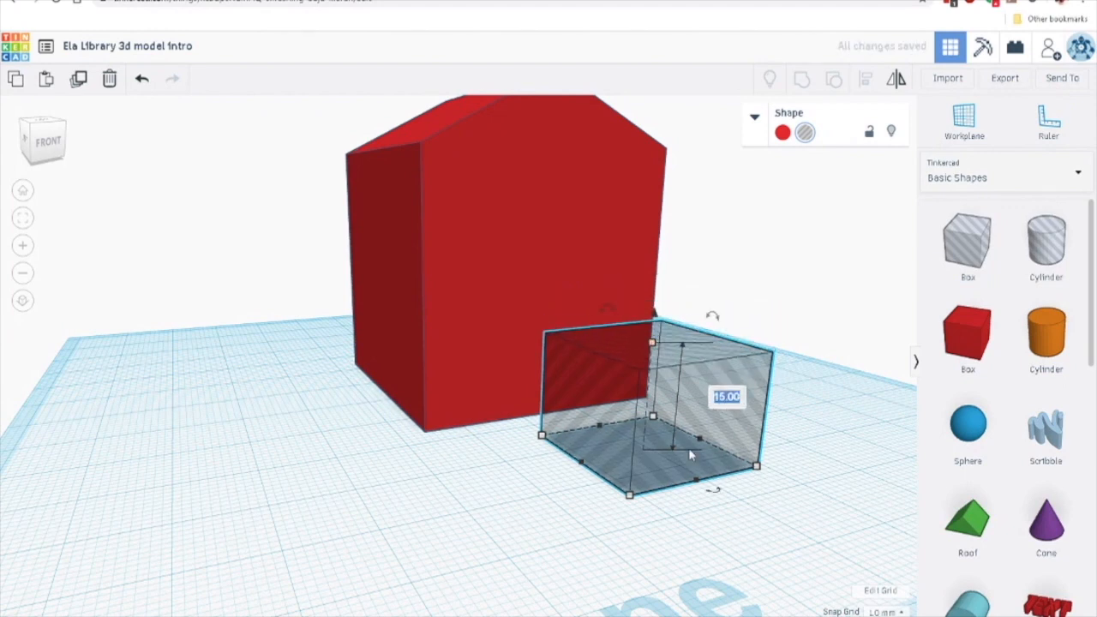
pyautogui.click(529, 507)
# - Set the hole box's width to 10 mm and its depth to 15 mm
pyautogui.moveTo(634, 497)
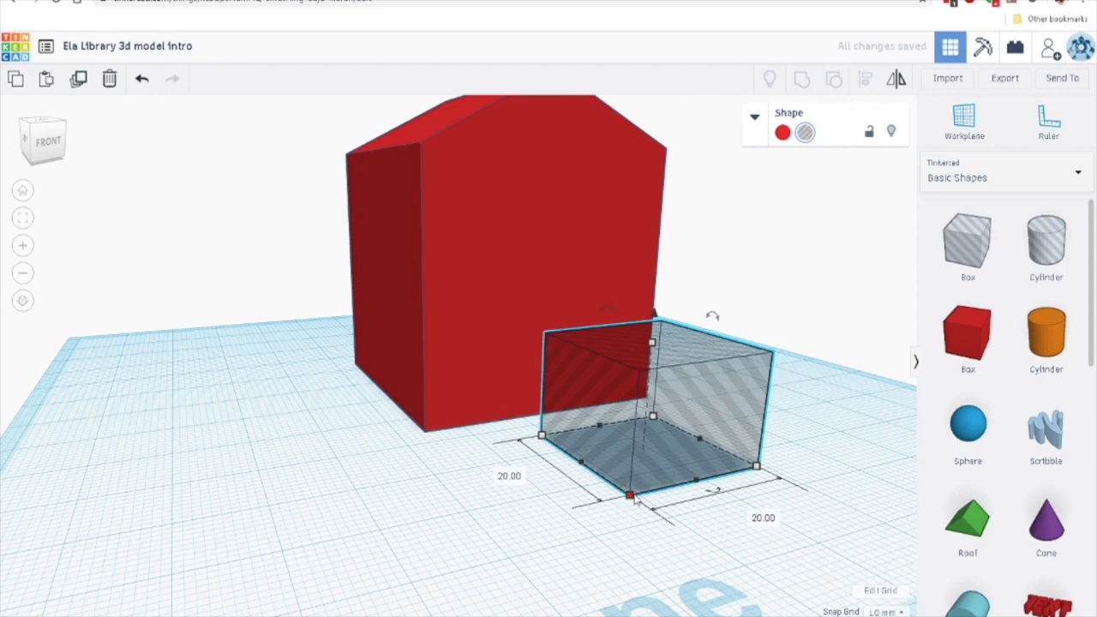
pyautogui.click(765, 519)
pyautogui.write('10')
pyautogui.press('Return')
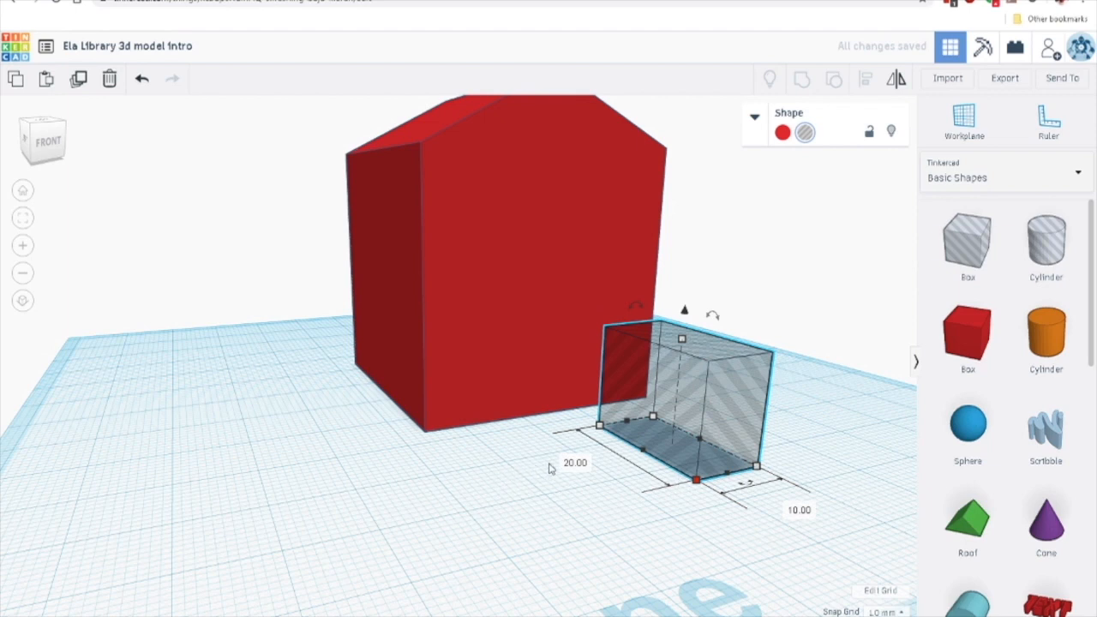
pyautogui.click(589, 463)
pyautogui.write('15')
pyautogui.press('Return')
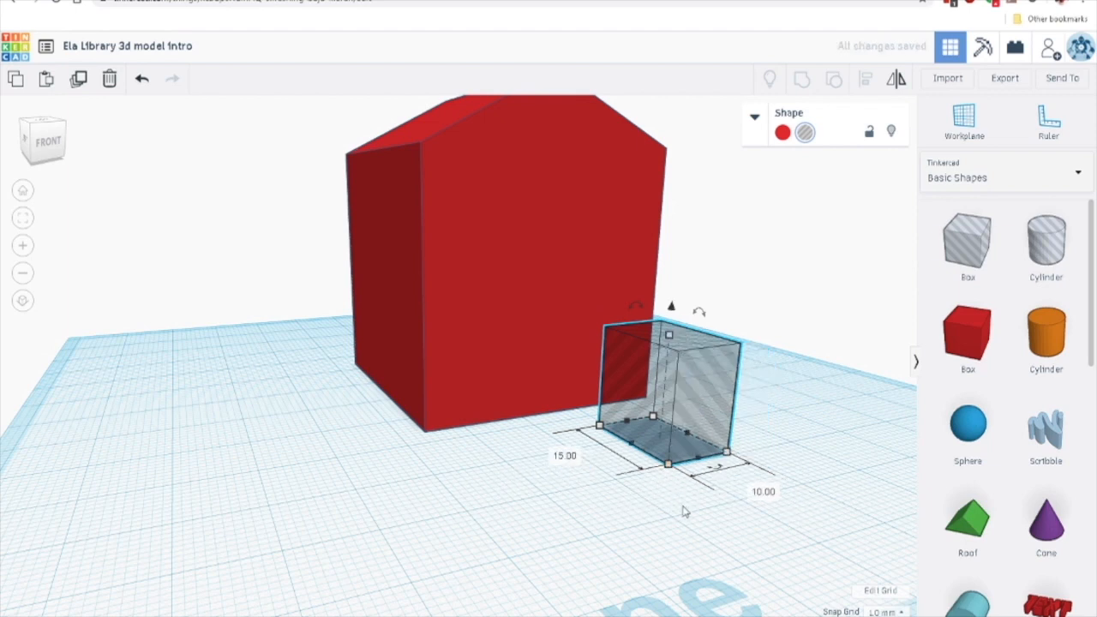
pyautogui.click(690, 506)
pyautogui.click(672, 461)
pyautogui.moveTo(670, 341)
# - Move the resized hole box back against the bottom of the house's front wall
pyautogui.click(538, 413)
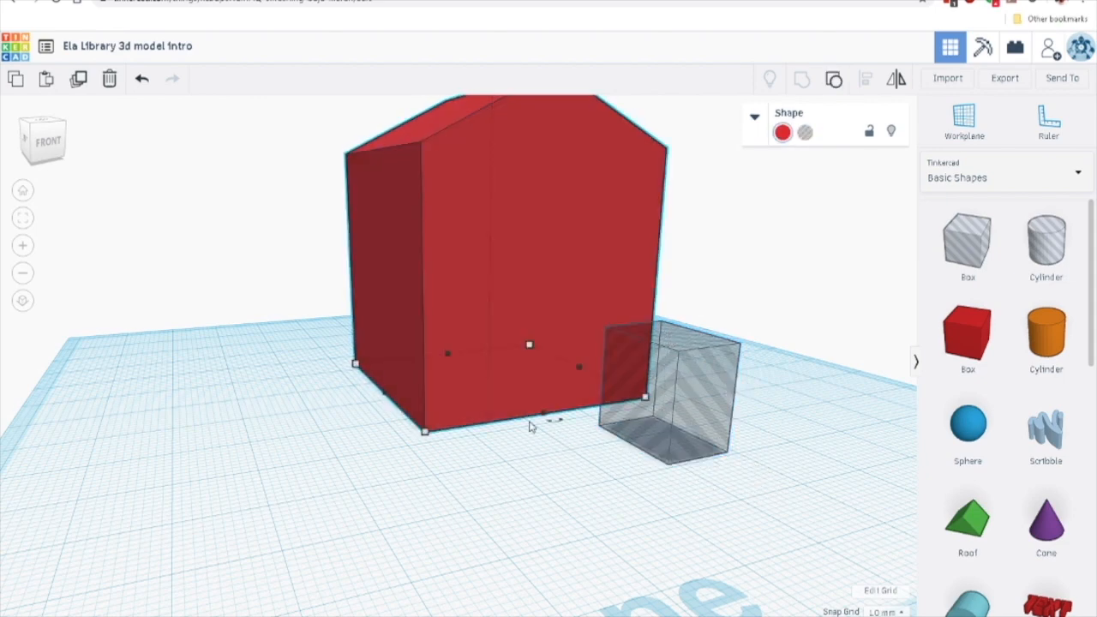
pyautogui.scroll(3, 566, 426)
pyautogui.moveTo(555, 434); pyautogui.dragTo(544, 449, button='right')
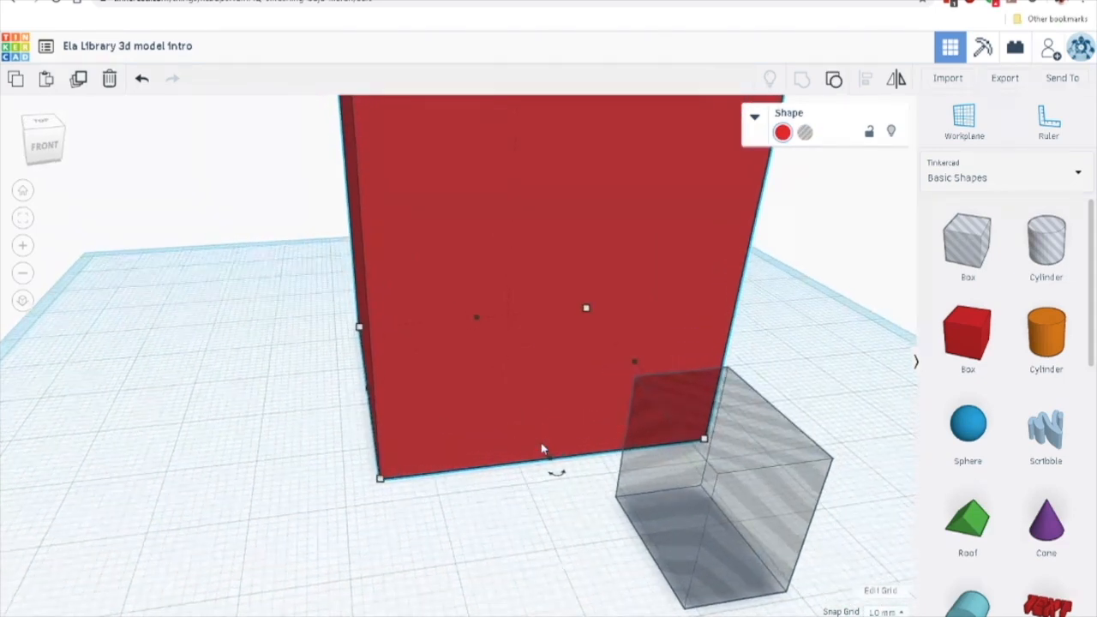
pyautogui.scroll(2, 543, 450)
pyautogui.moveTo(754, 494); pyautogui.dragTo(707, 437)
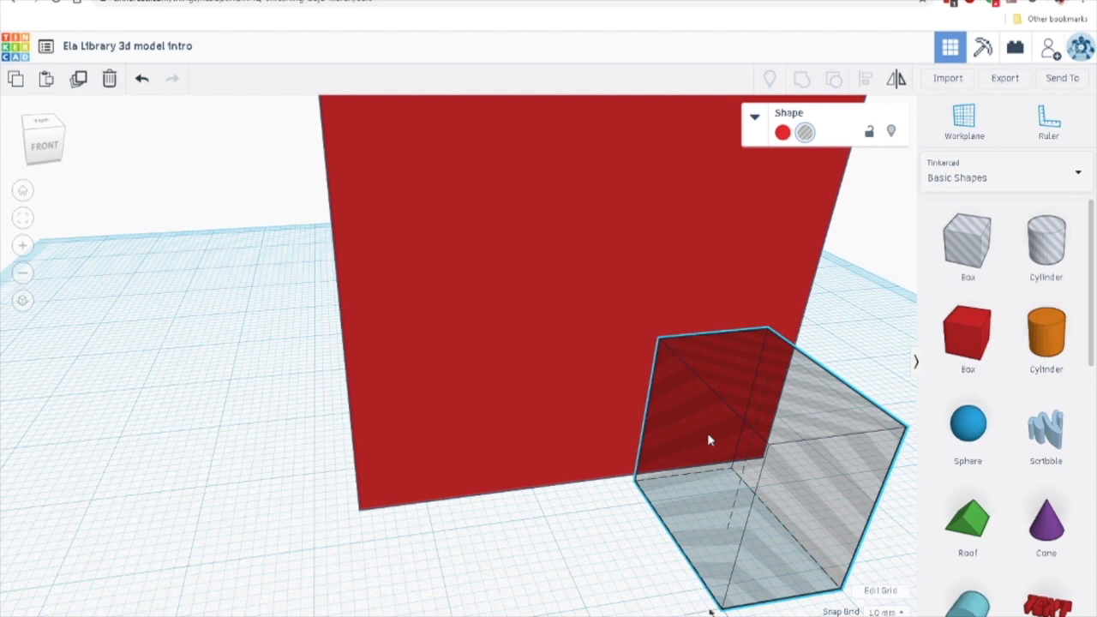
pyautogui.moveTo(708, 440); pyautogui.dragTo(683, 425)
pyautogui.moveTo(591, 494); pyautogui.dragTo(625, 495, button='right')
# - Try sliding the hole box back into the house's front wall and further left, checking its position from below
pyautogui.moveTo(754, 446); pyautogui.dragTo(637, 372)
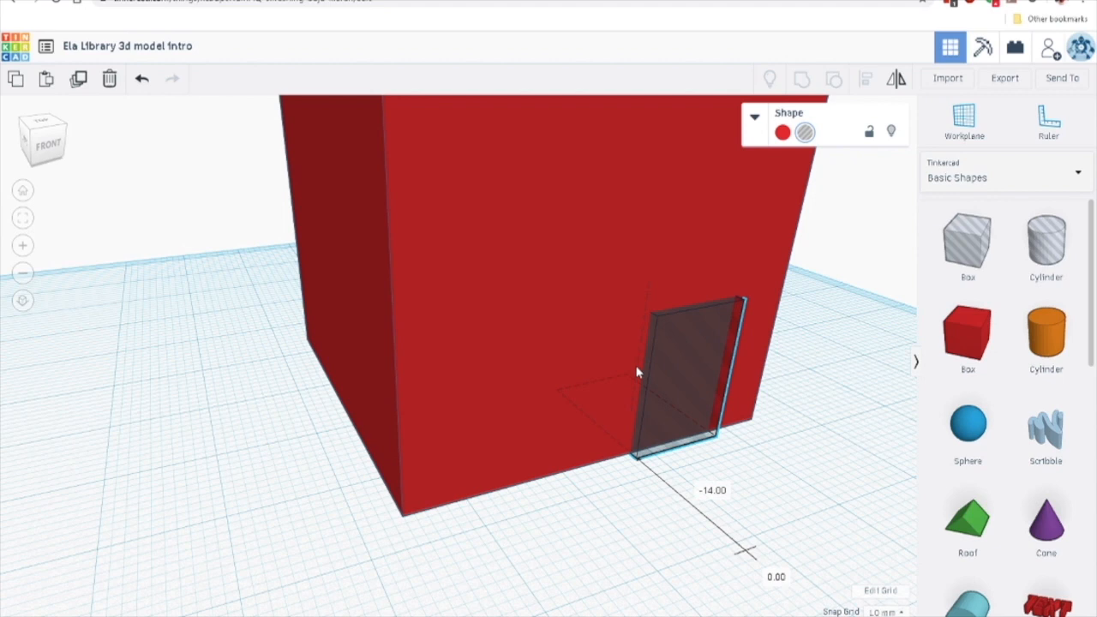
pyautogui.moveTo(634, 376); pyautogui.dragTo(553, 360)
pyautogui.moveTo(629, 503); pyautogui.dragTo(571, 319, button='right')
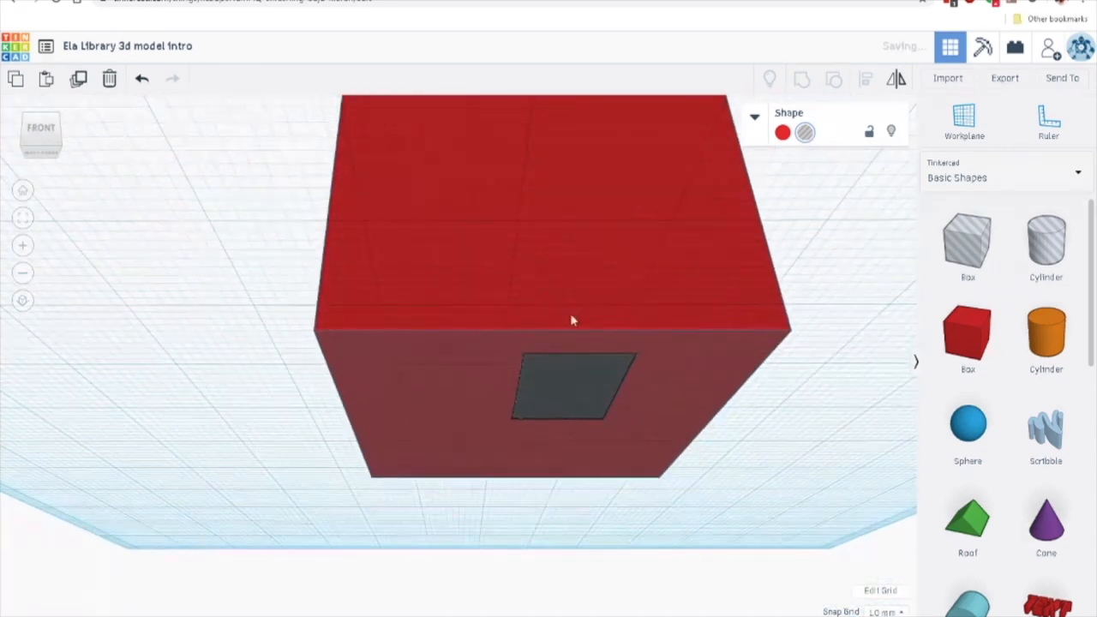
pyautogui.moveTo(590, 394); pyautogui.dragTo(612, 421, button='right')
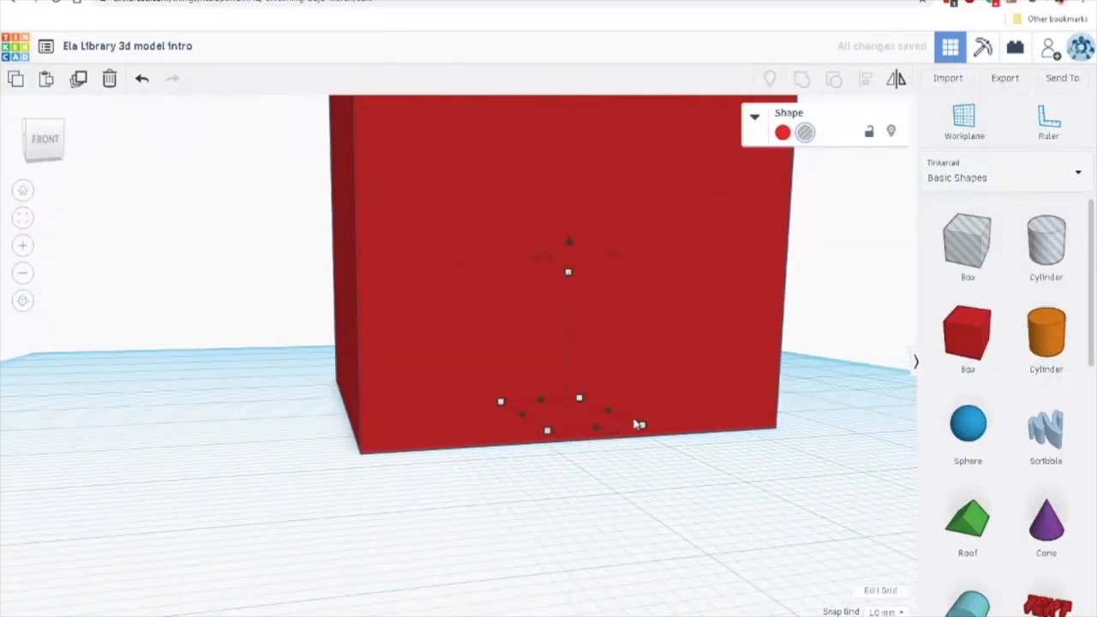
pyautogui.hotkey('ctrl', 'z')
# - Move the hole box 14 mm back and 6 mm left into the house's front wall, leaving a thin part protruding
pyautogui.moveTo(603, 530); pyautogui.dragTo(633, 563, button='right')
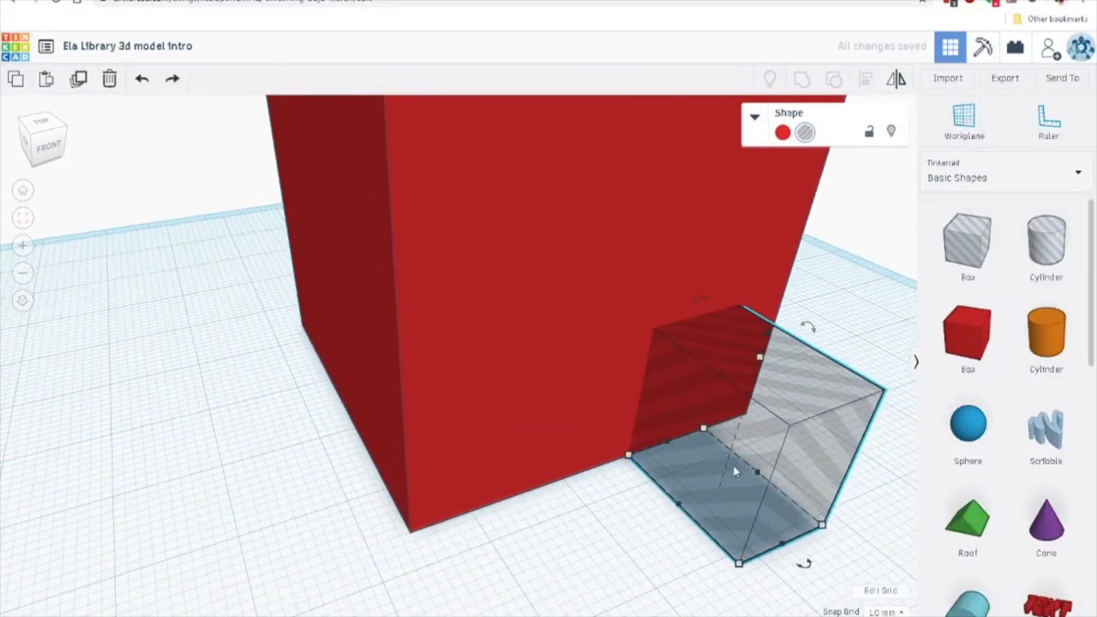
pyautogui.moveTo(755, 433); pyautogui.dragTo(601, 367)
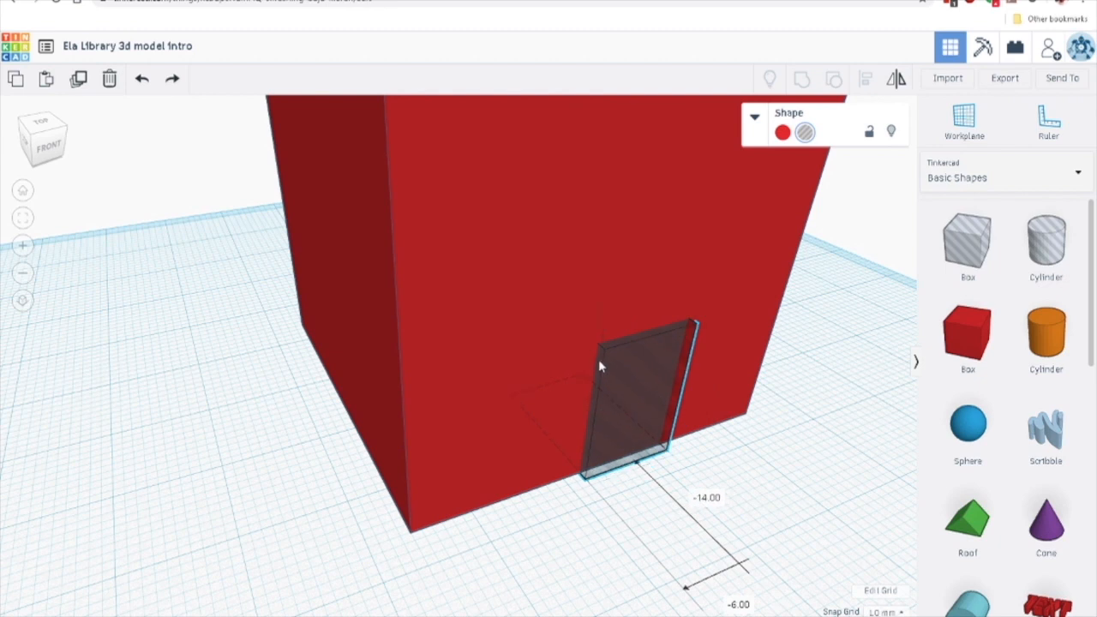
pyautogui.moveTo(592, 369)
pyautogui.mouseDown()
pyautogui.moveTo(472, 428)
pyautogui.moveTo(434, 433)
pyautogui.moveTo(384, 414)
pyautogui.moveTo(490, 404)
pyautogui.moveTo(592, 366)
pyautogui.mouseUp()
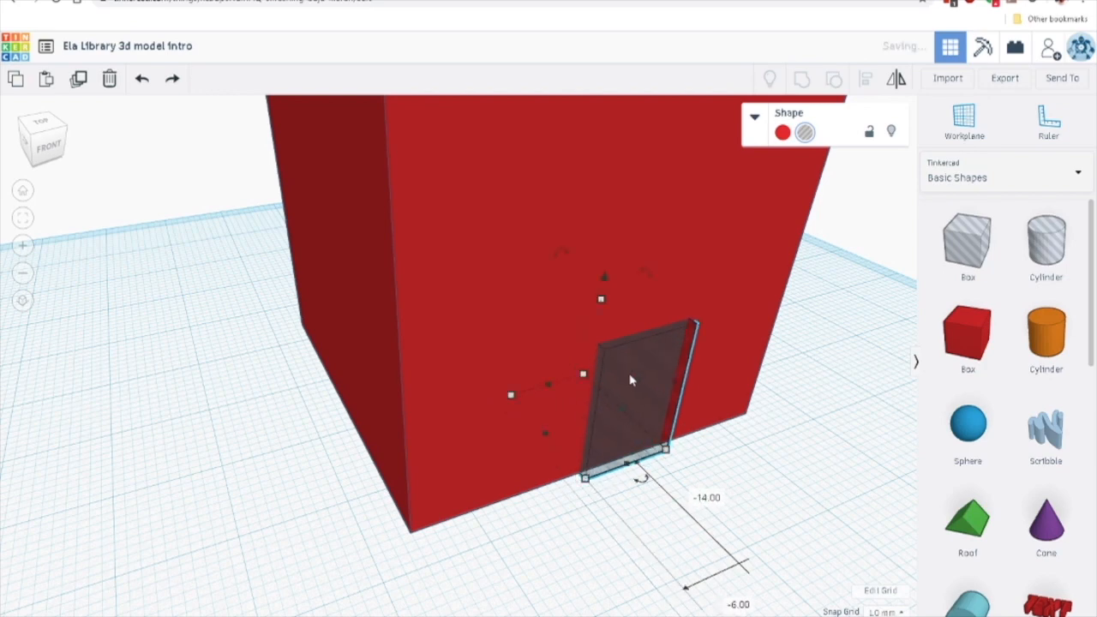
pyautogui.click(502, 563)
# - Group the house with the hole box to cut a doorway into the front wall
pyautogui.scroll(-2, 503, 553)
pyautogui.moveTo(503, 551); pyautogui.dragTo(344, 309, button='right')
pyautogui.moveTo(530, 269); pyautogui.dragTo(855, 479)
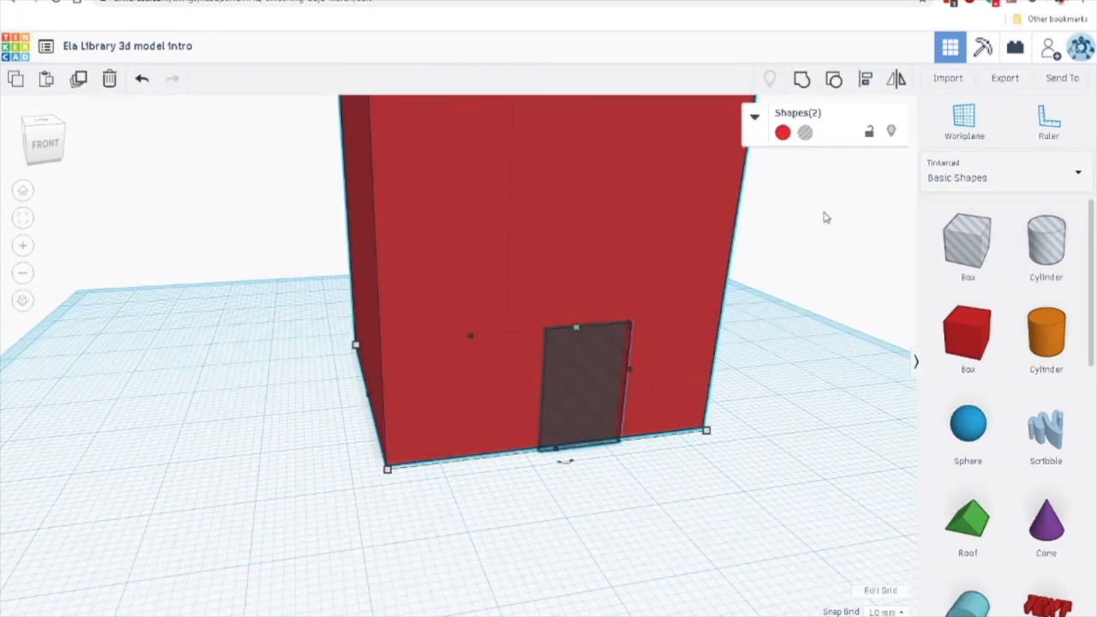
pyautogui.click(804, 83)
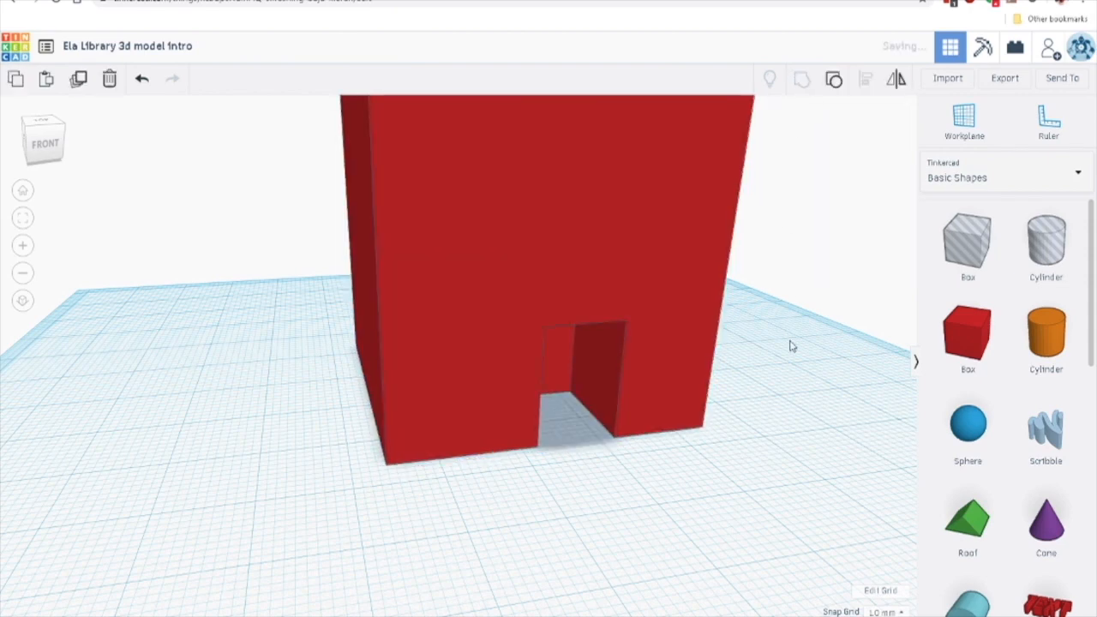
# - Examine the house and its doorway from several angles
pyautogui.moveTo(795, 367); pyautogui.dragTo(627, 358, button='right')
pyautogui.moveTo(772, 347); pyautogui.dragTo(813, 392, button='right')
pyautogui.scroll(-4, 763, 371)
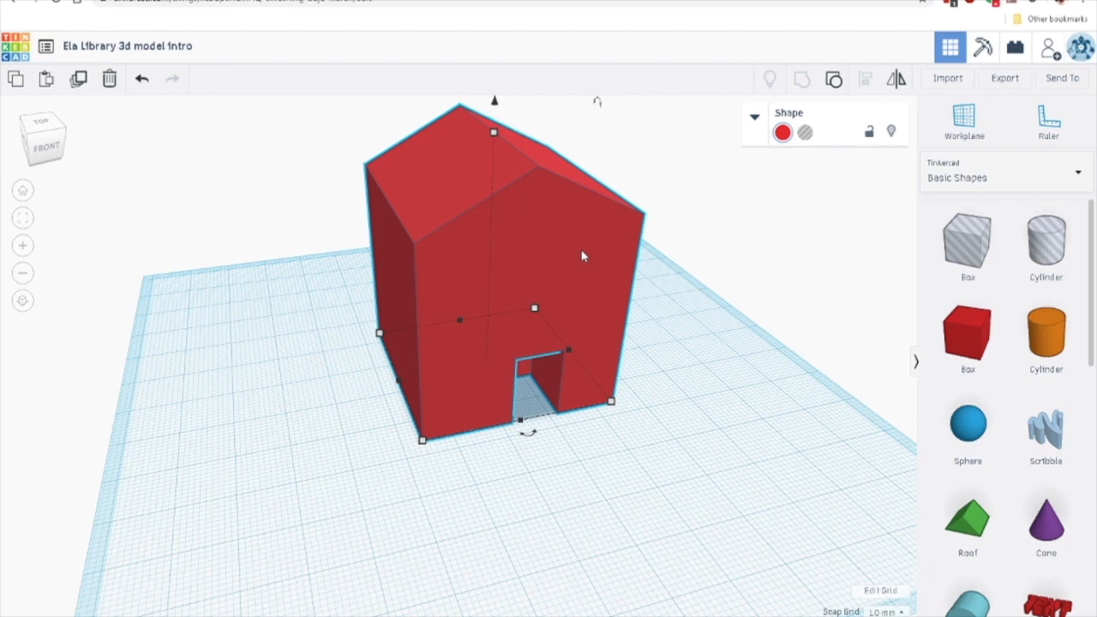
pyautogui.moveTo(747, 352); pyautogui.dragTo(661, 140, button='right')
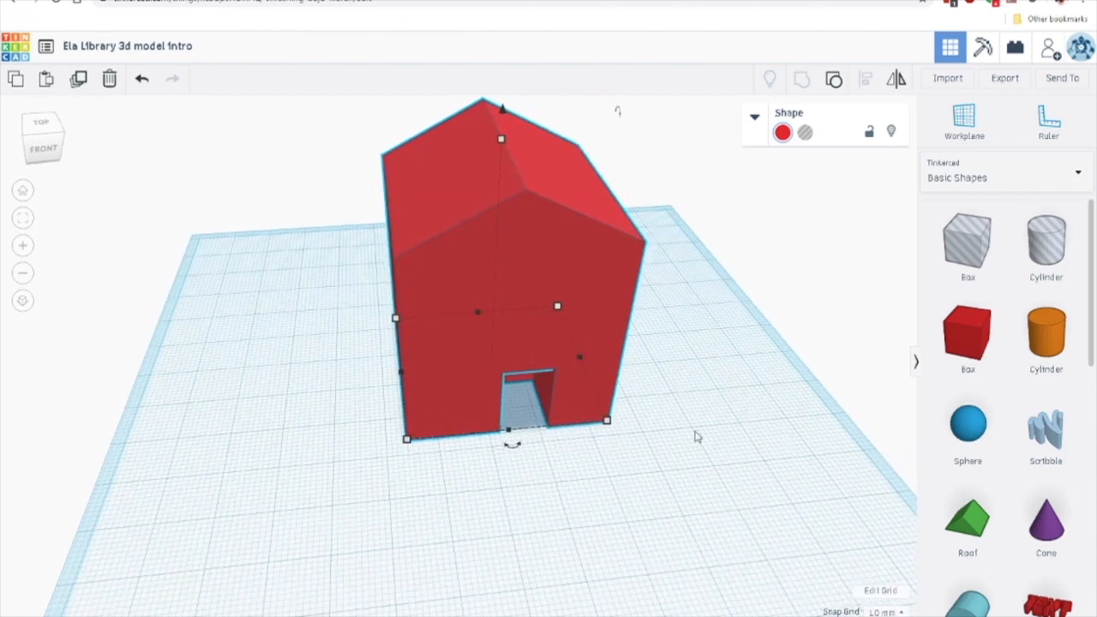
pyautogui.click(699, 433)
pyautogui.moveTo(705, 432); pyautogui.dragTo(572, 386, button='right')
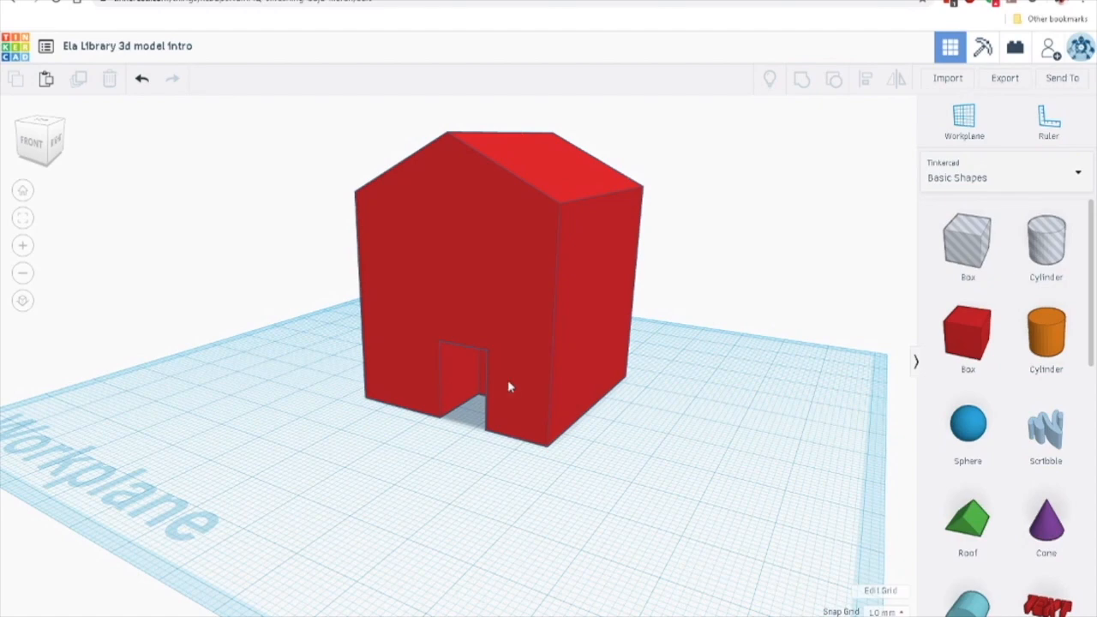
pyautogui.moveTo(531, 388); pyautogui.dragTo(608, 406, button='right')
pyautogui.moveTo(541, 402); pyautogui.dragTo(489, 454, button='right')
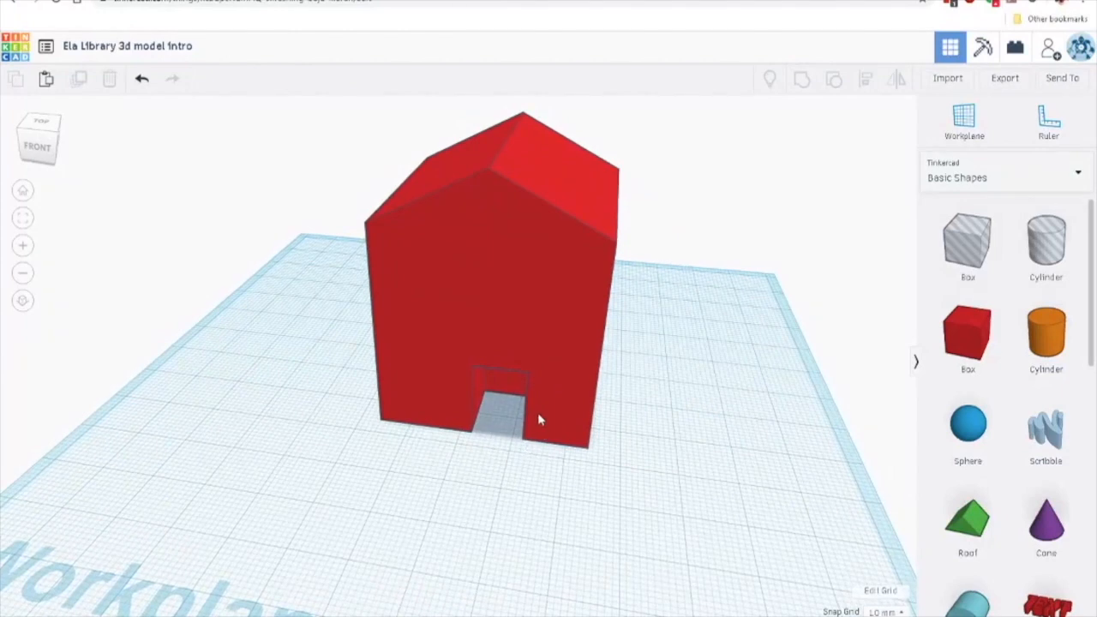
pyautogui.moveTo(750, 387); pyautogui.dragTo(394, 482, button='right')
pyautogui.scroll(-2, 505, 391)
pyautogui.moveTo(494, 364); pyautogui.dragTo(522, 393, button='right')
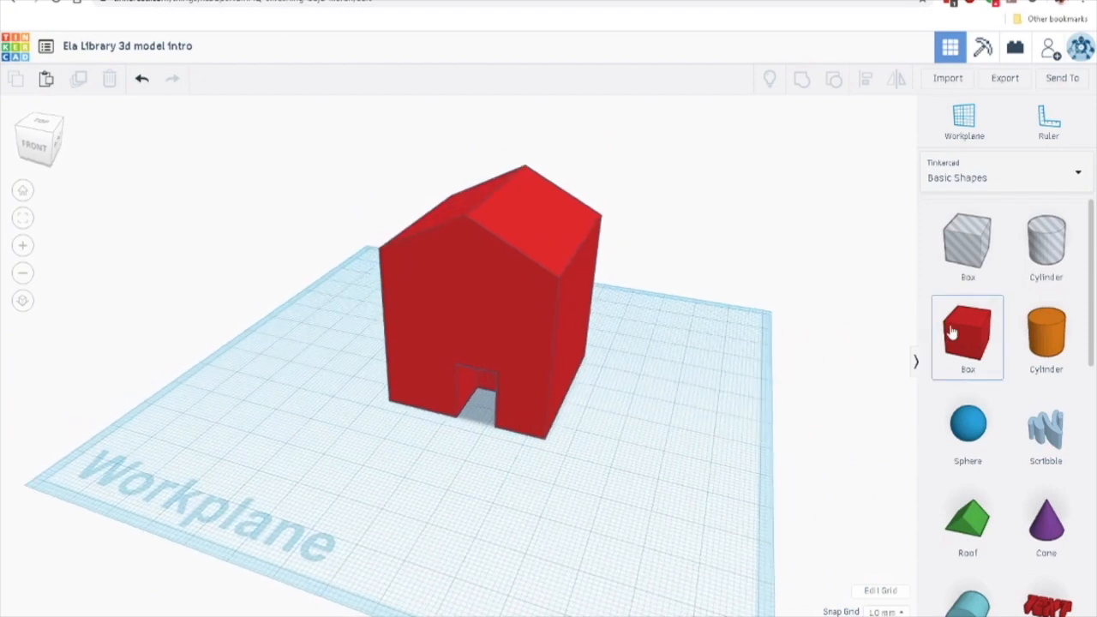
# - Add a solid red box and place it on the workplane beside the house's left wall
pyautogui.moveTo(884, 368); pyautogui.dragTo(643, 439)
pyautogui.moveTo(420, 441); pyautogui.dragTo(367, 377)
pyautogui.click(366, 377)
pyautogui.moveTo(267, 419); pyautogui.dragTo(362, 405, button='right')
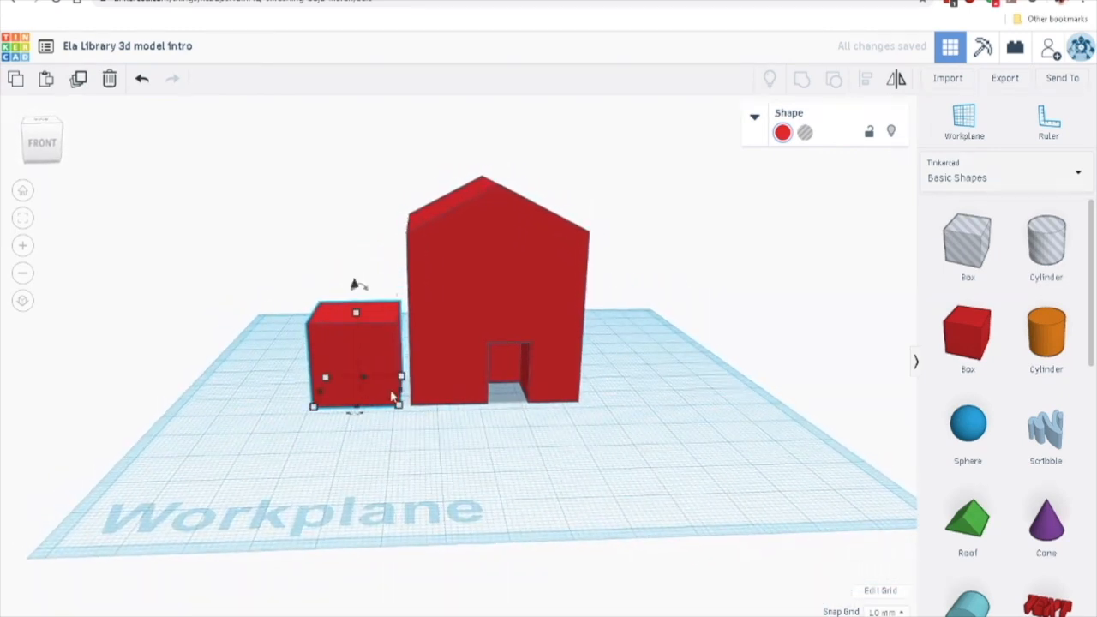
pyautogui.scroll(5, 413, 461)
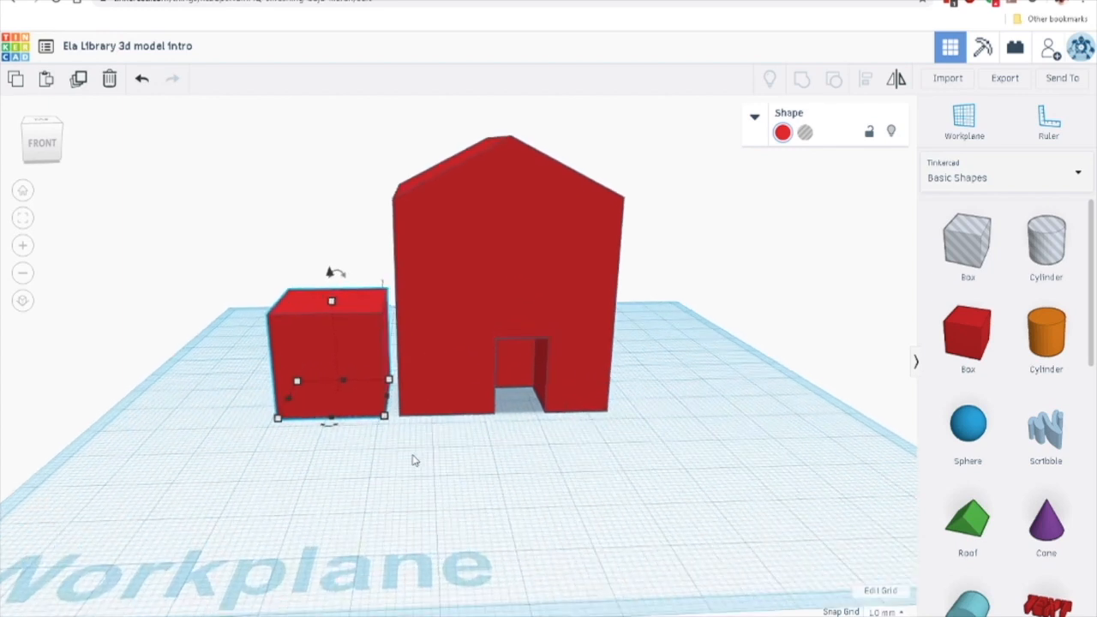
# - Slide the solid red box sideways towards the house's left wall
pyautogui.moveTo(483, 500); pyautogui.dragTo(534, 490, button='middle')
pyautogui.moveTo(294, 396); pyautogui.dragTo(306, 392)
pyautogui.moveTo(596, 508); pyautogui.dragTo(447, 493, button='right')
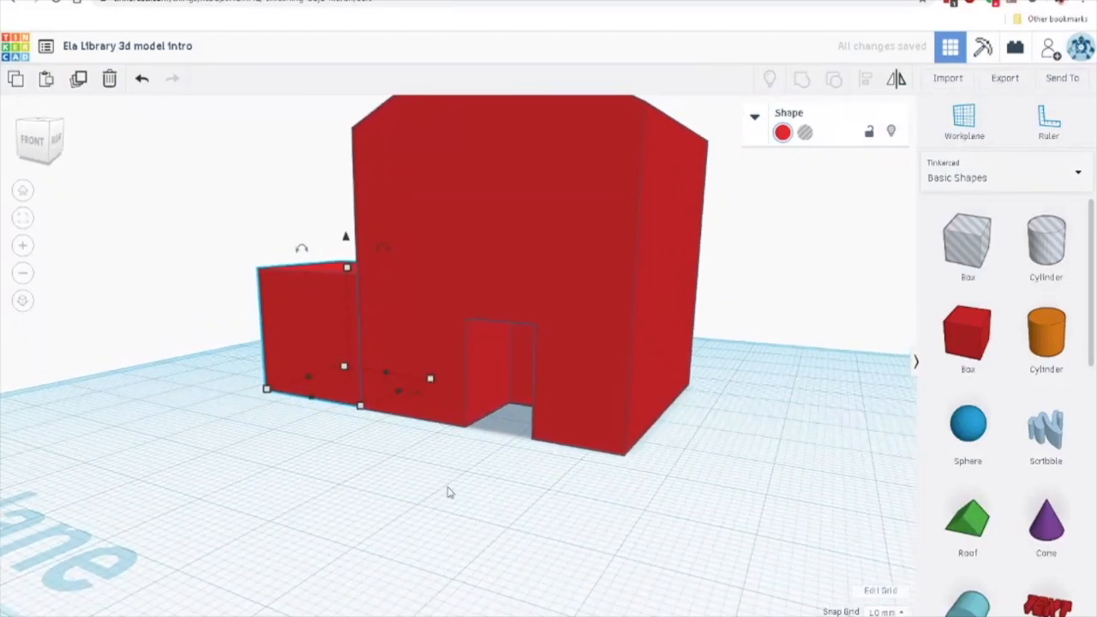
pyautogui.click(450, 495)
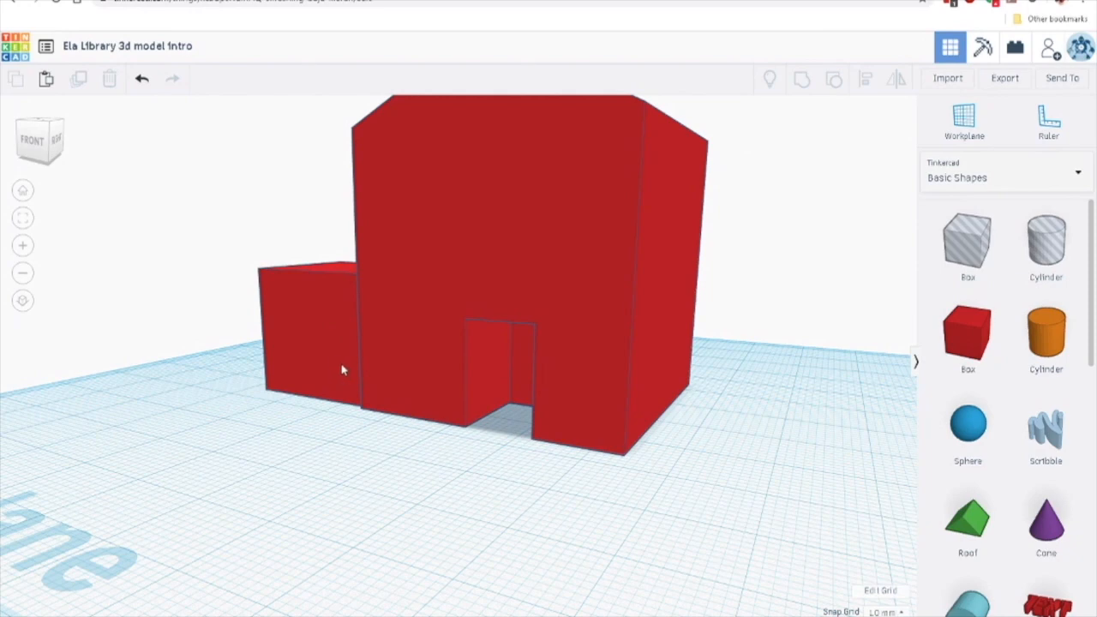
# - Check the joint between the red box and the house and close the remaining gap
pyautogui.moveTo(316, 392); pyautogui.dragTo(540, 449, button='right')
pyautogui.scroll(6, 583, 434)
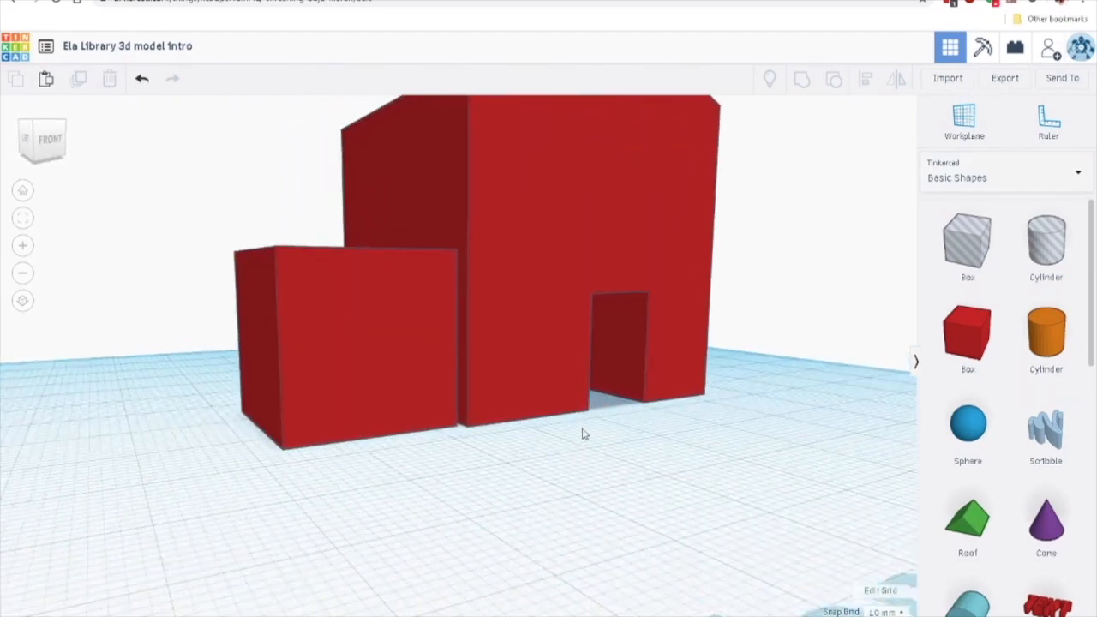
pyautogui.moveTo(589, 437); pyautogui.dragTo(510, 436, button='right')
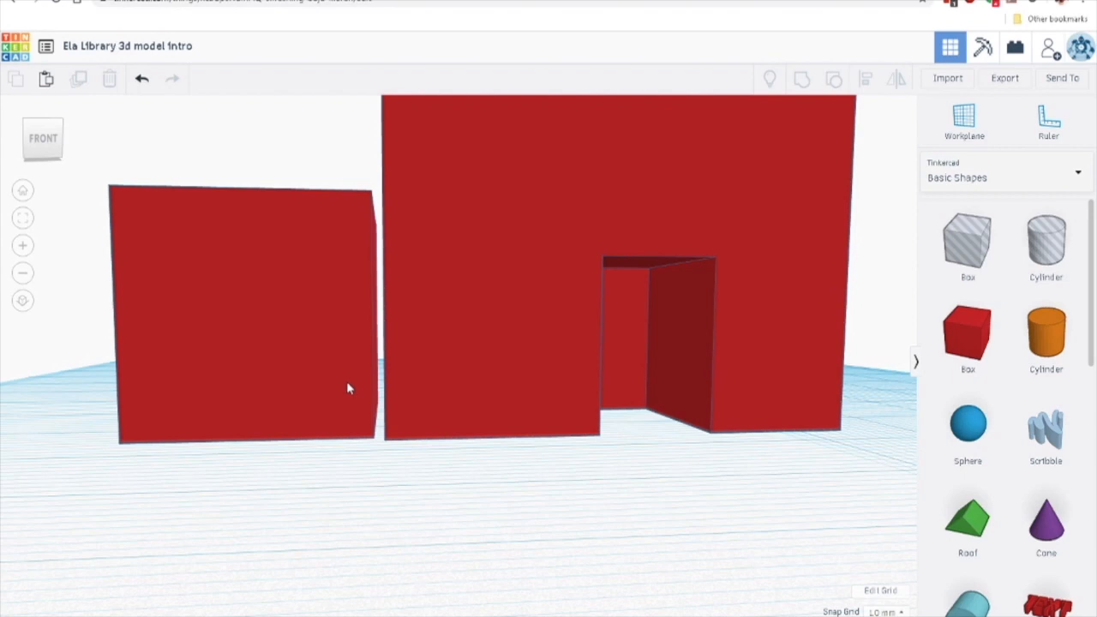
pyautogui.moveTo(349, 385); pyautogui.dragTo(355, 385)
pyautogui.click(333, 515)
pyautogui.moveTo(333, 515); pyautogui.dragTo(375, 465, button='right')
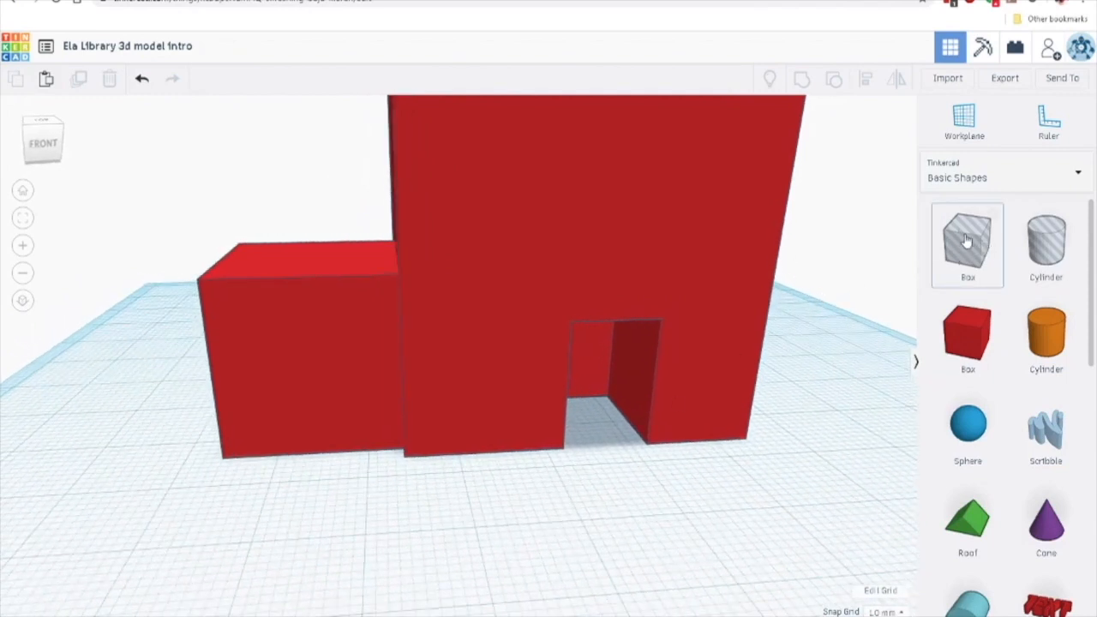
# - Add a hole box to the workplane in front of the red side box and select it
pyautogui.moveTo(962, 244); pyautogui.dragTo(429, 524)
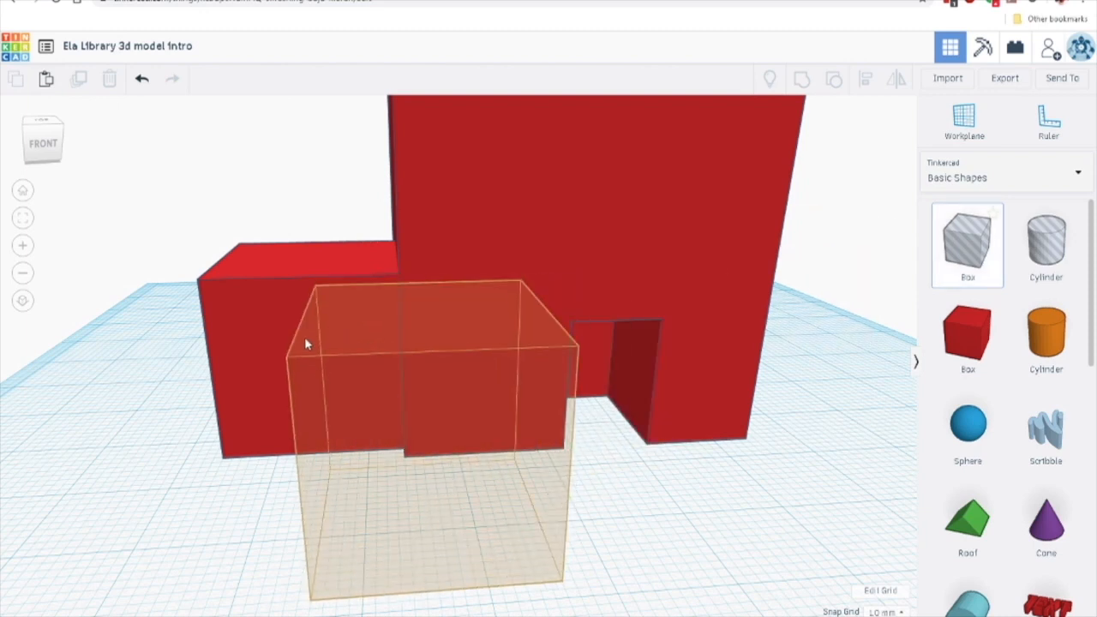
pyautogui.moveTo(333, 334); pyautogui.dragTo(331, 333)
pyautogui.click(220, 355)
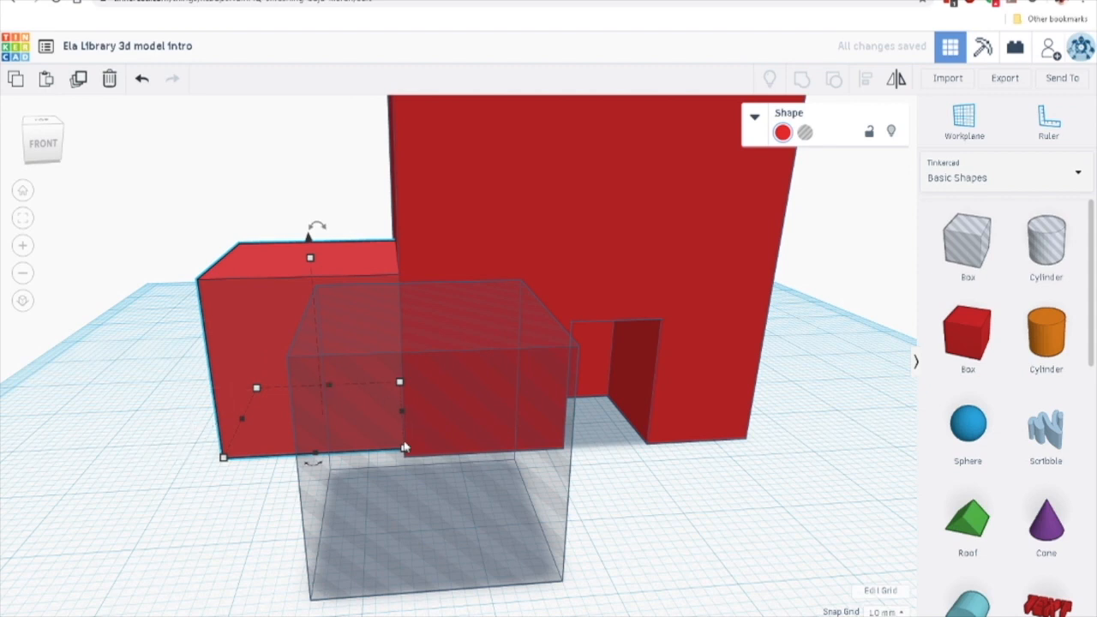
pyautogui.click(400, 368)
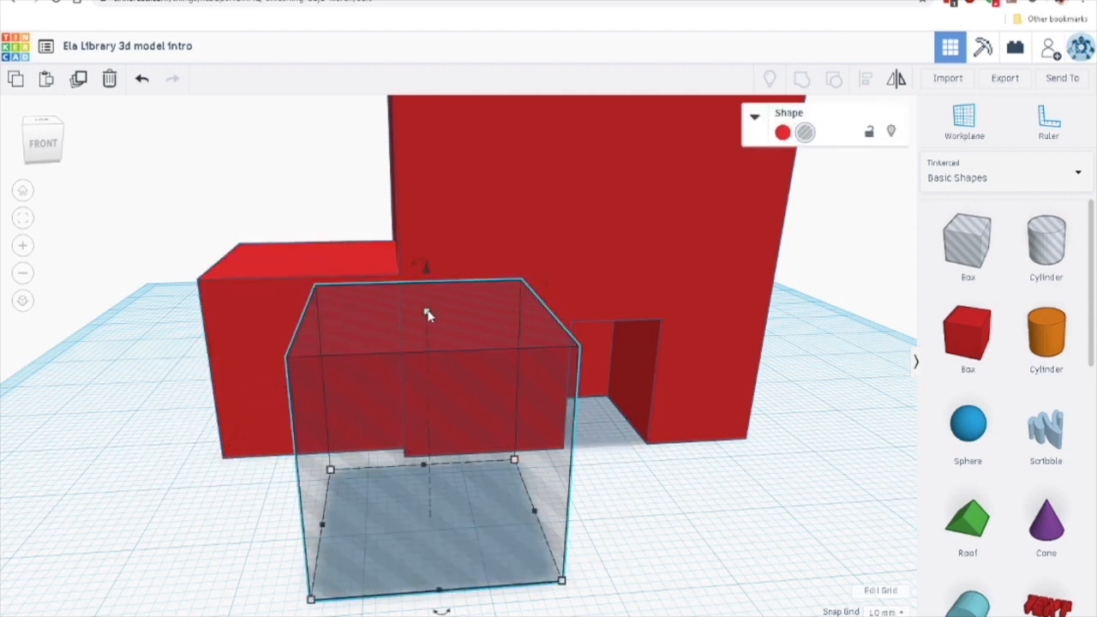
# - Set the hole box's height to 19 mm and its width to 18 mm
pyautogui.moveTo(428, 315)
pyautogui.moveTo(426, 314); pyautogui.dragTo(425, 319)
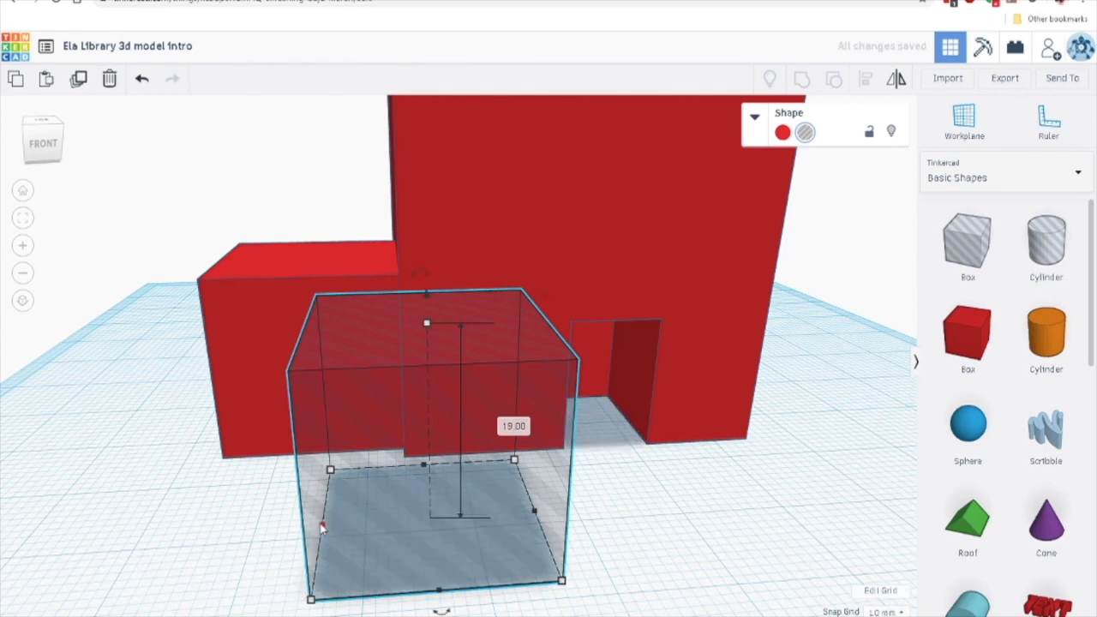
pyautogui.moveTo(324, 525); pyautogui.dragTo(343, 525)
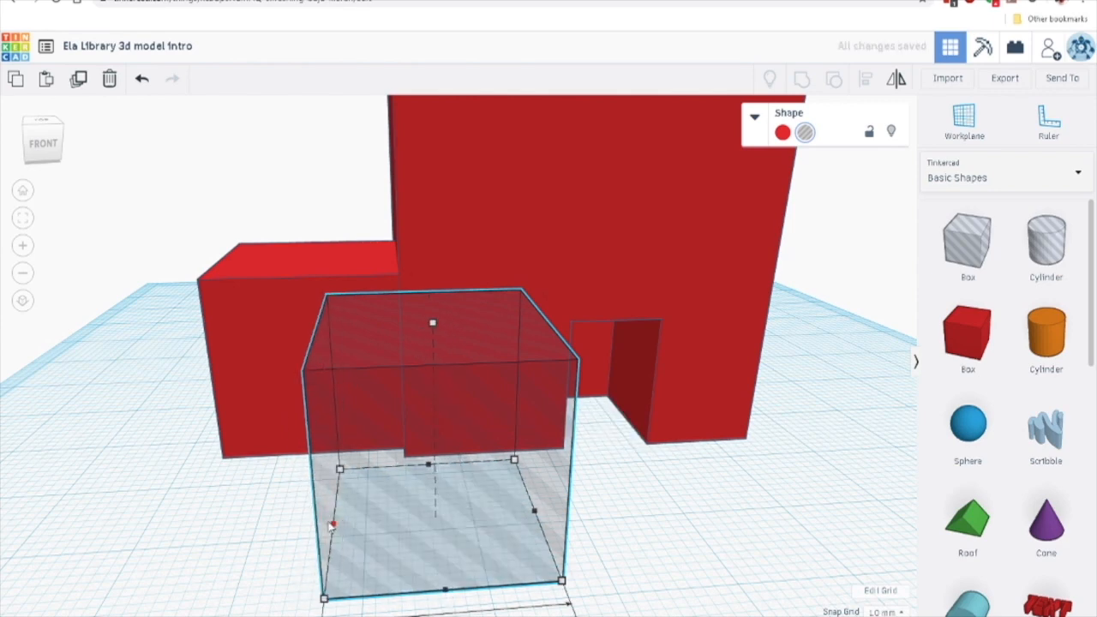
pyautogui.scroll(-3, 409, 558)
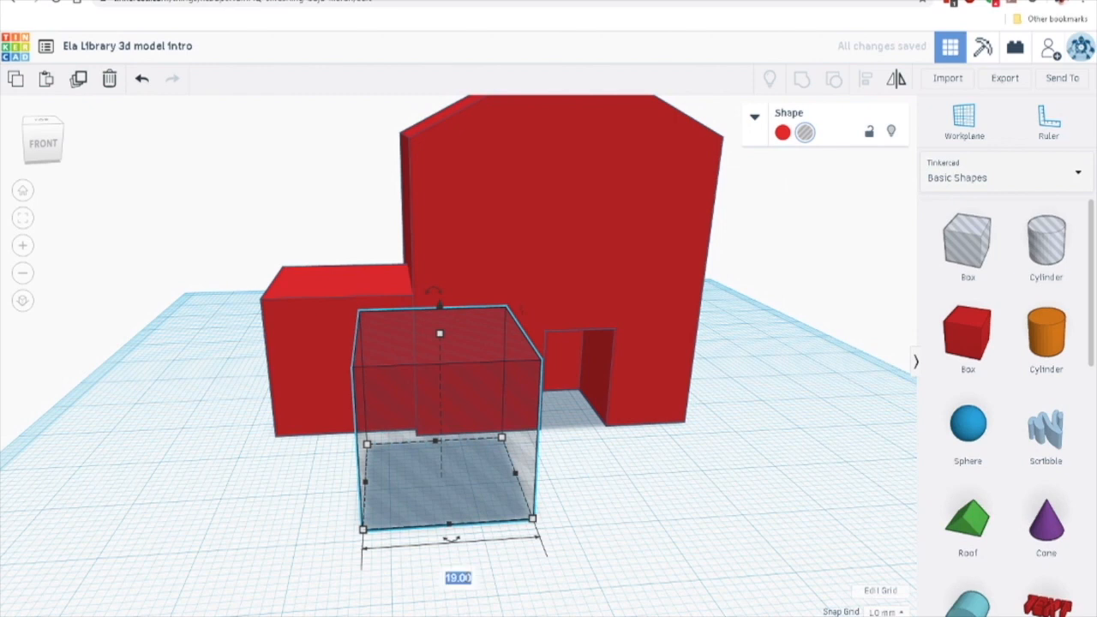
pyautogui.press('Return')
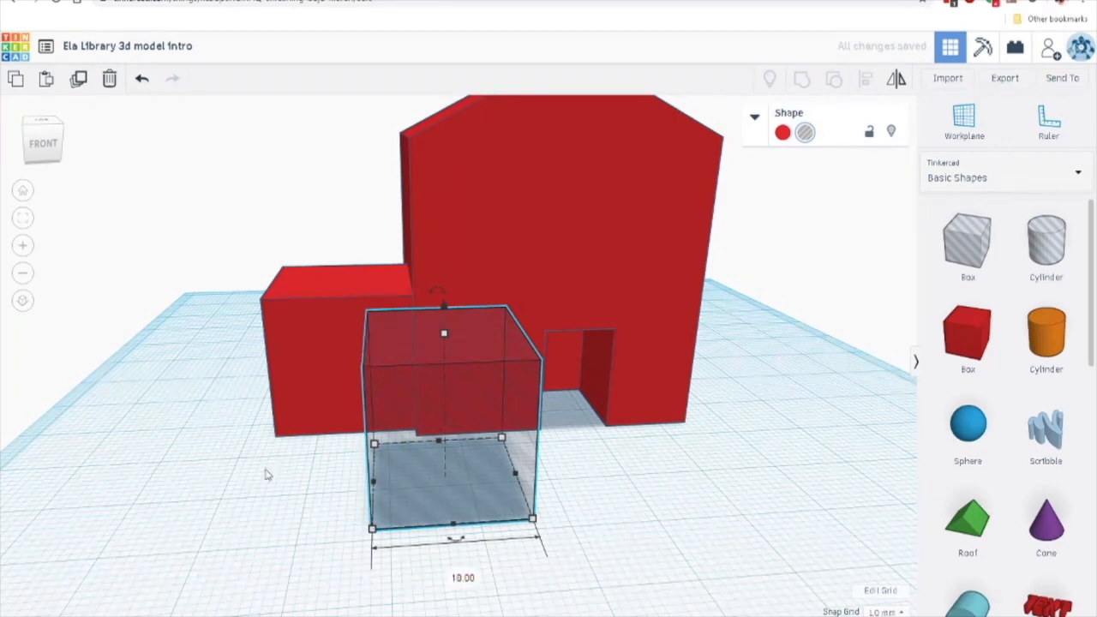
# - Move the hole box into the front of the red side box and set its depth to 19 mm
pyautogui.click(266, 475)
pyautogui.moveTo(426, 444); pyautogui.dragTo(316, 381)
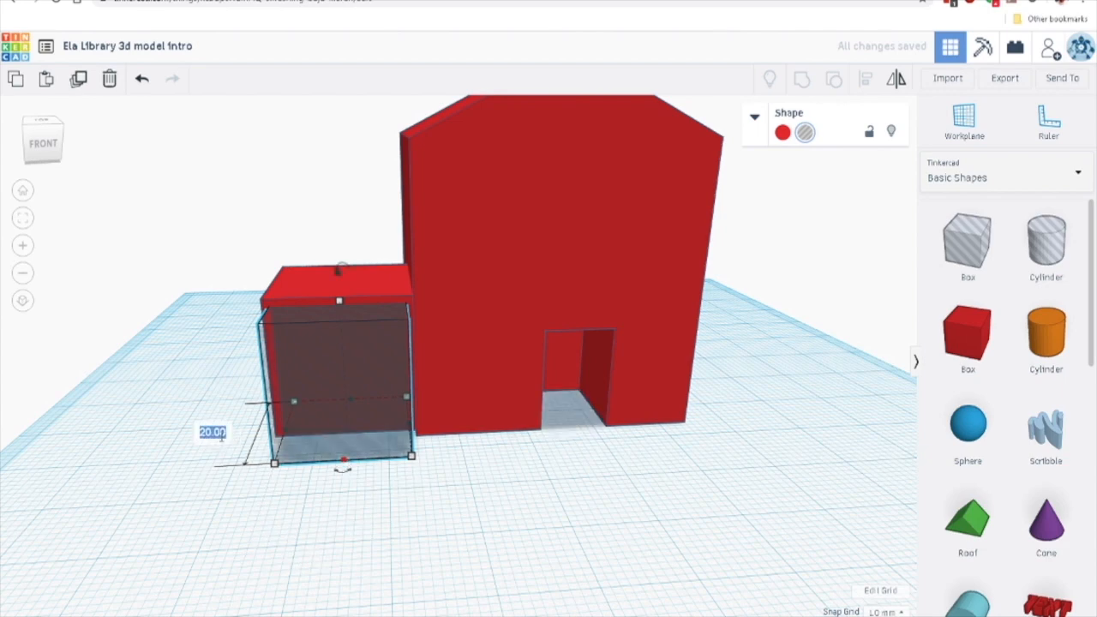
pyautogui.press('Return')
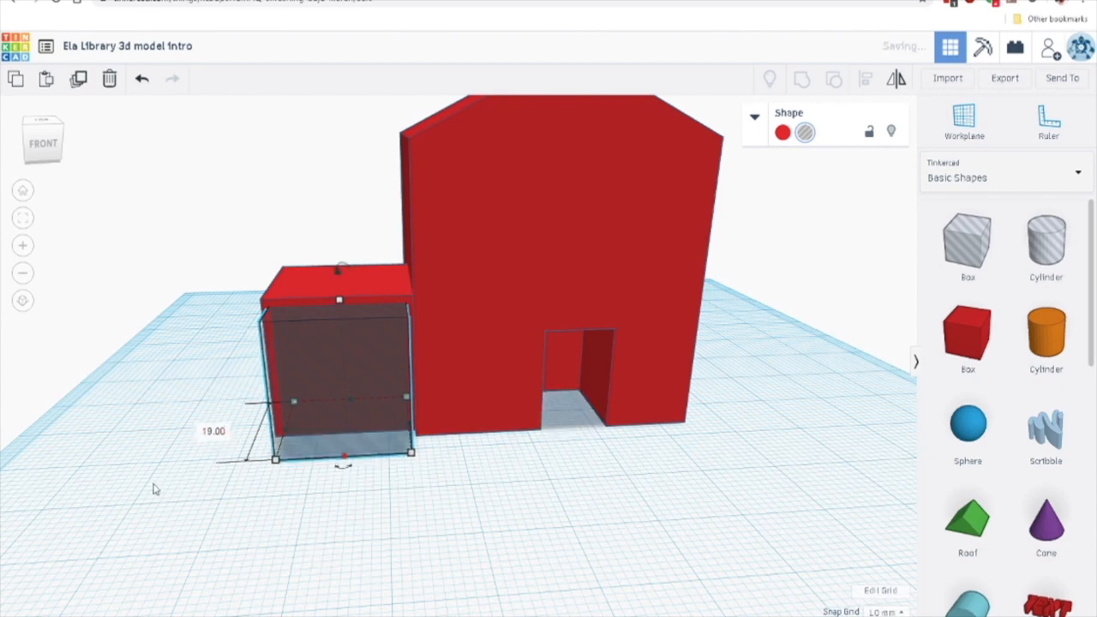
# - Push the hole box further back into the red side box, checking its fit from several angles
pyautogui.click(297, 478)
pyautogui.moveTo(297, 477); pyautogui.dragTo(514, 446, button='right')
pyautogui.click(528, 417)
pyautogui.moveTo(528, 417); pyautogui.dragTo(503, 412)
pyautogui.moveTo(610, 448); pyautogui.dragTo(426, 437, button='right')
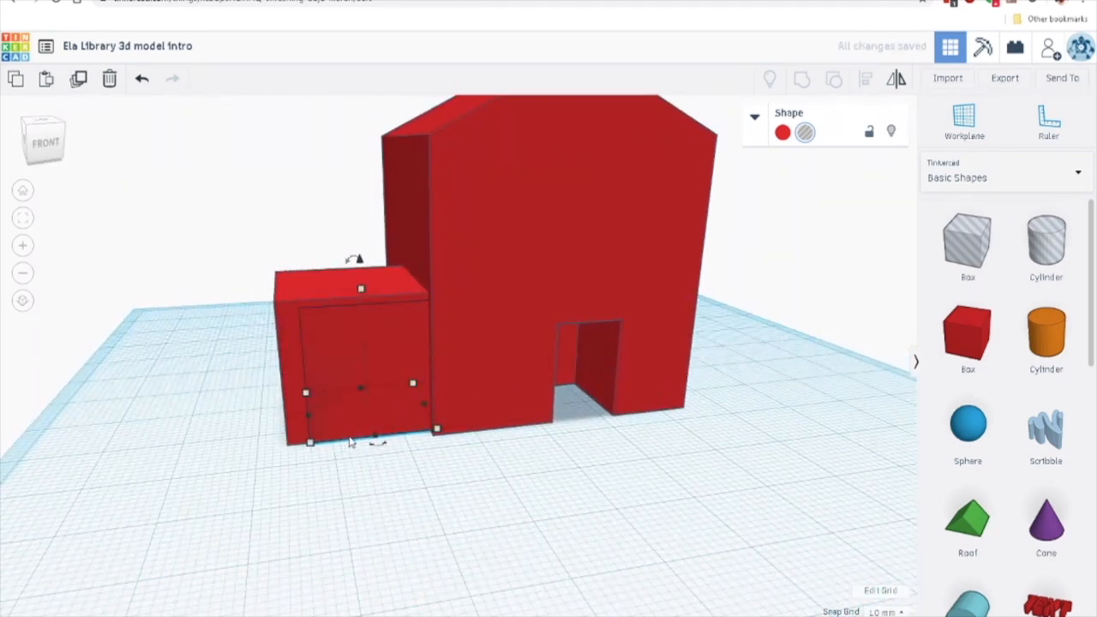
# - Undo the last hole box move and reposition it centrally in the side box's front, leaving thin side walls
pyautogui.hotkey('ctrl', 'z')
pyautogui.moveTo(374, 411)
pyautogui.mouseDown()
pyautogui.moveTo(358, 387)
pyautogui.moveTo(367, 391)
pyautogui.mouseUp()
pyautogui.moveTo(252, 443)
pyautogui.mouseDown(button='right')
pyautogui.moveTo(385, 449)
pyautogui.moveTo(451, 431)
pyautogui.moveTo(265, 429)
pyautogui.mouseUp(button='right')
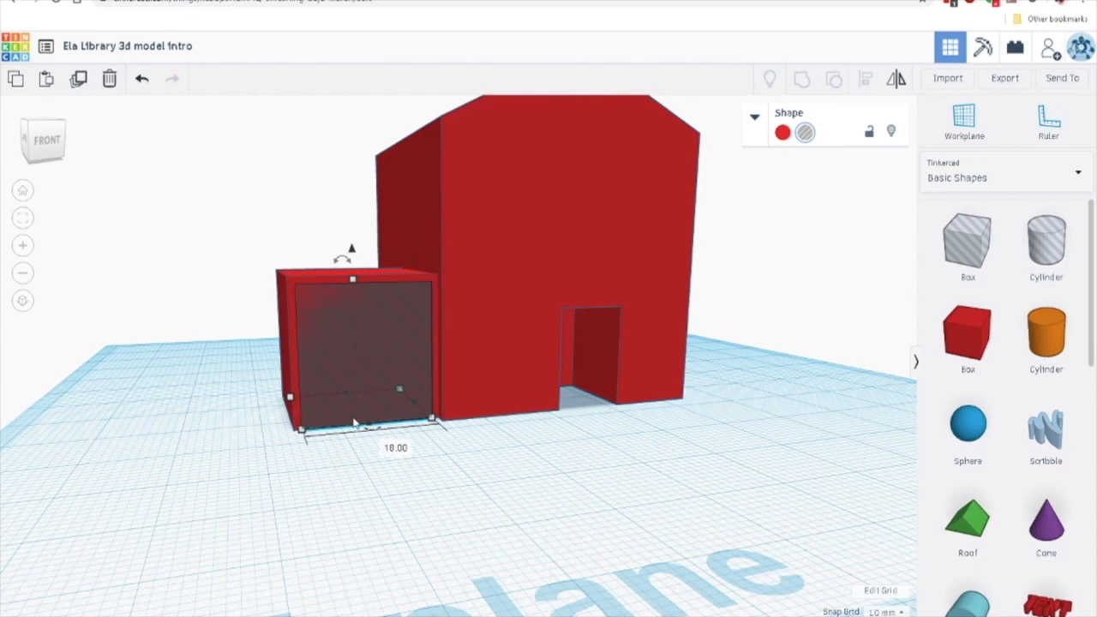
pyautogui.moveTo(443, 504)
pyautogui.mouseDown(button='right')
pyautogui.moveTo(455, 509)
pyautogui.moveTo(442, 478)
pyautogui.moveTo(445, 492)
pyautogui.mouseUp(button='right')
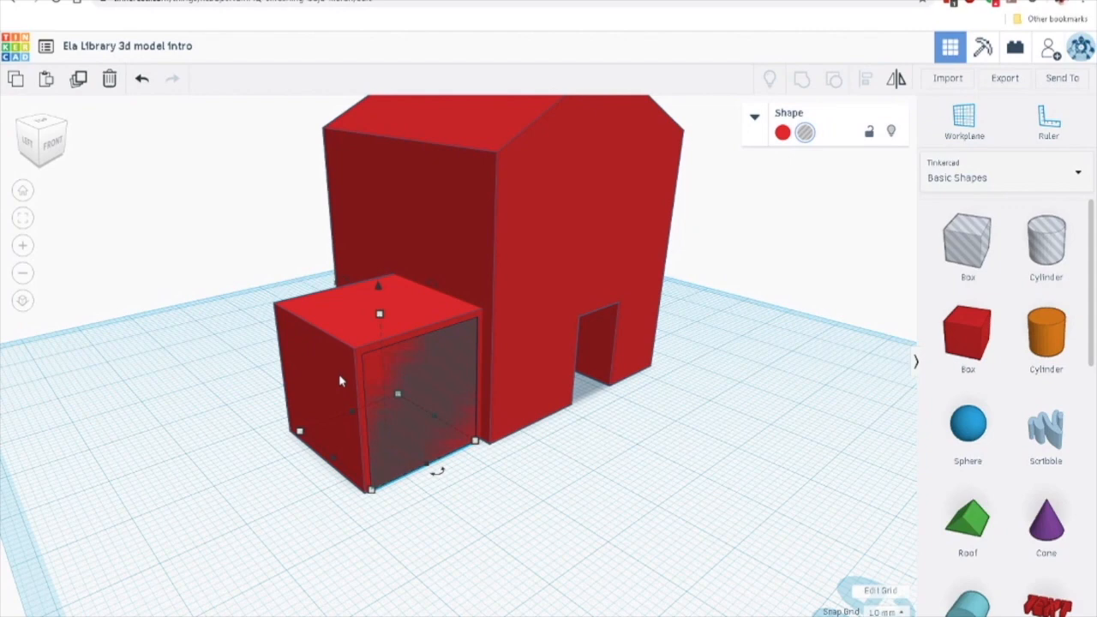
pyautogui.moveTo(269, 397); pyautogui.dragTo(286, 283, button='right')
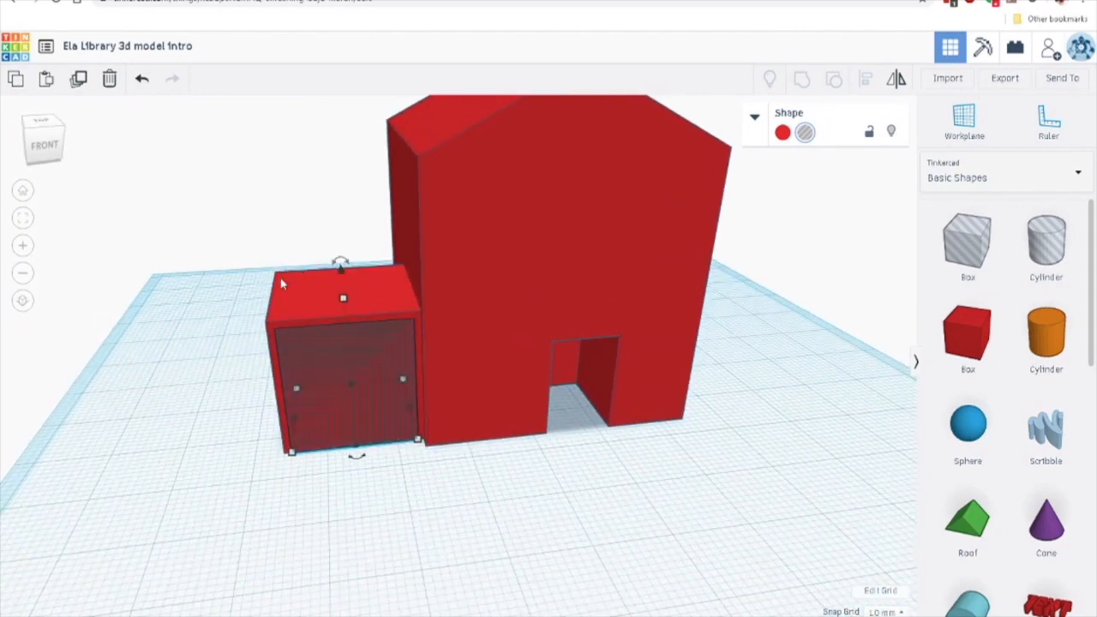
# - Group the red side box with the hole box to cut a garage opening
pyautogui.moveTo(266, 233); pyautogui.dragTo(335, 468)
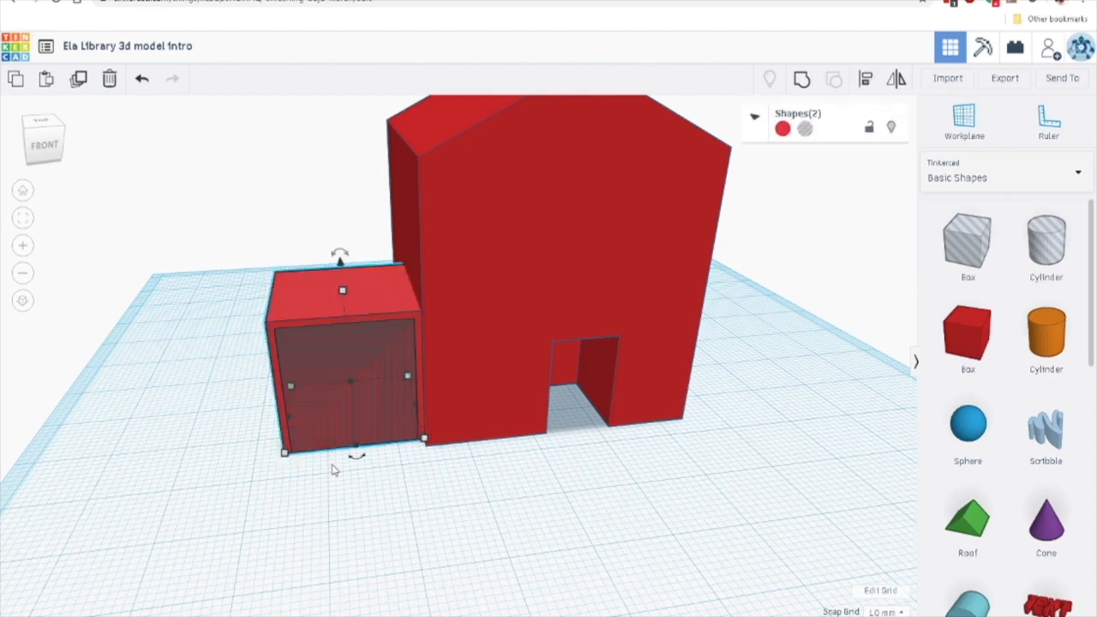
pyautogui.click(803, 80)
pyautogui.click(466, 473)
pyautogui.moveTo(465, 473); pyautogui.dragTo(311, 334, button='right')
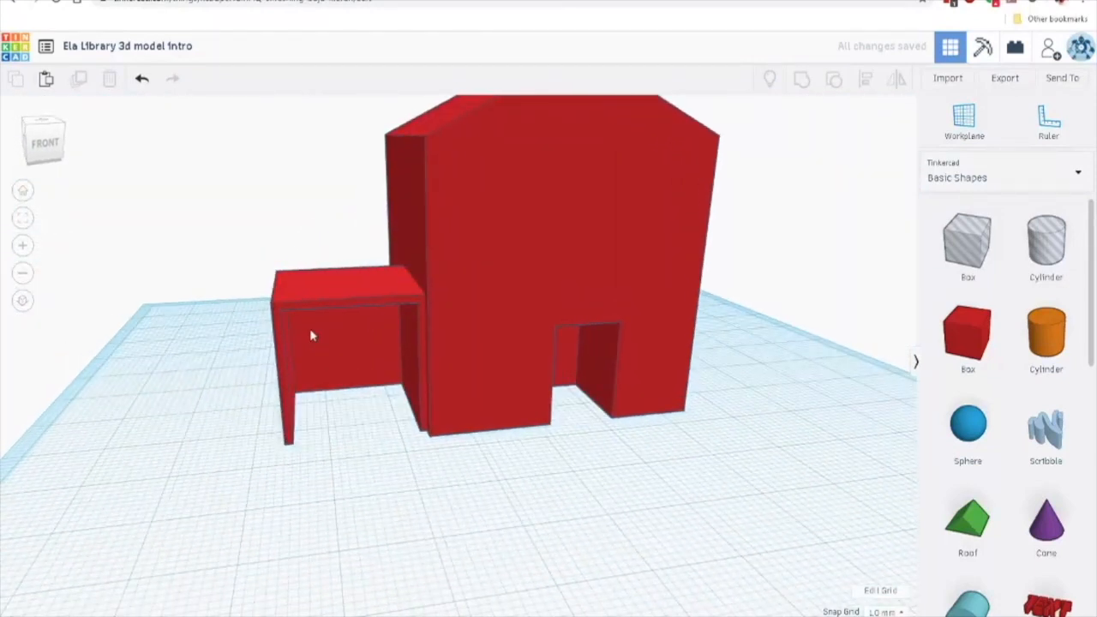
# - Ungroup the hollowed side box and undo the most recent changes, including its grouping
pyautogui.click(310, 328)
pyautogui.click(834, 79)
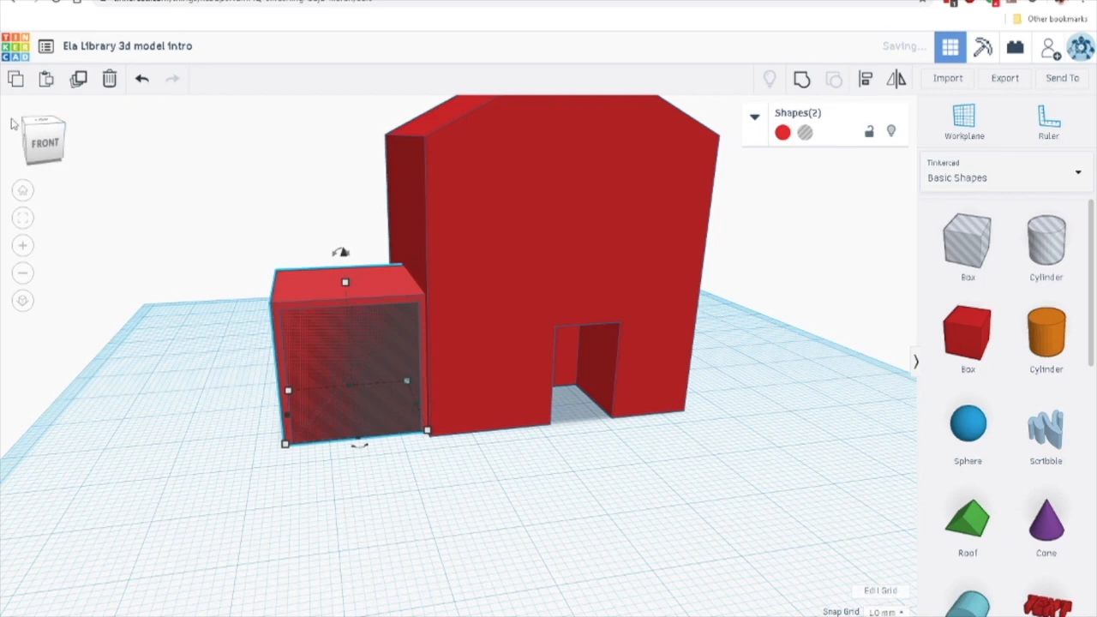
pyautogui.click(146, 189)
pyautogui.hotkey('ctrl', 'z')
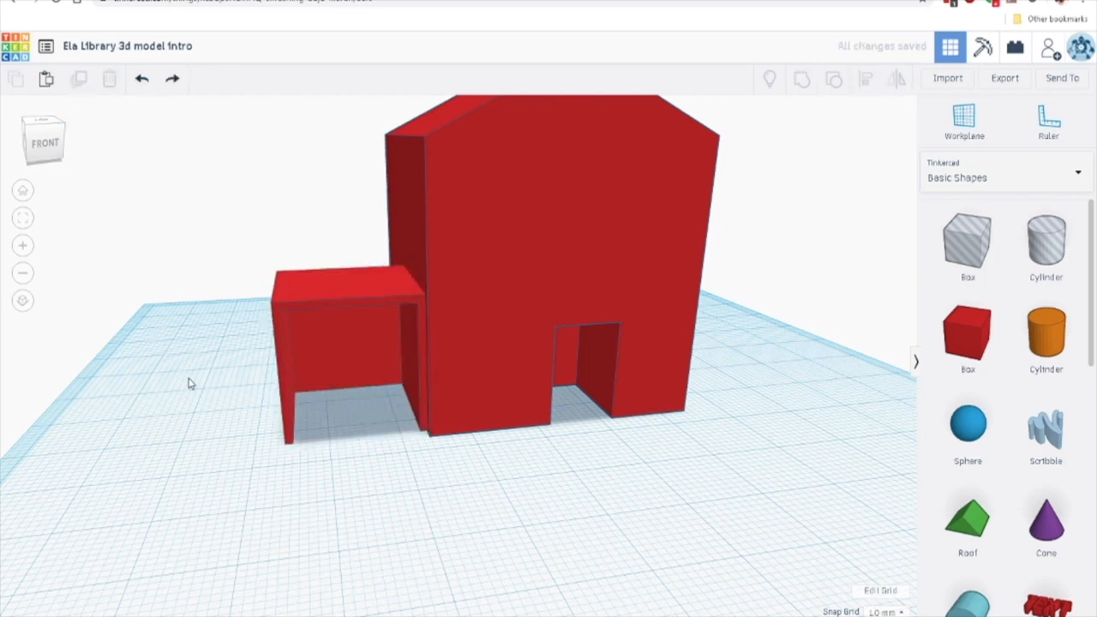
pyautogui.hotkey('ctrl', 'z')
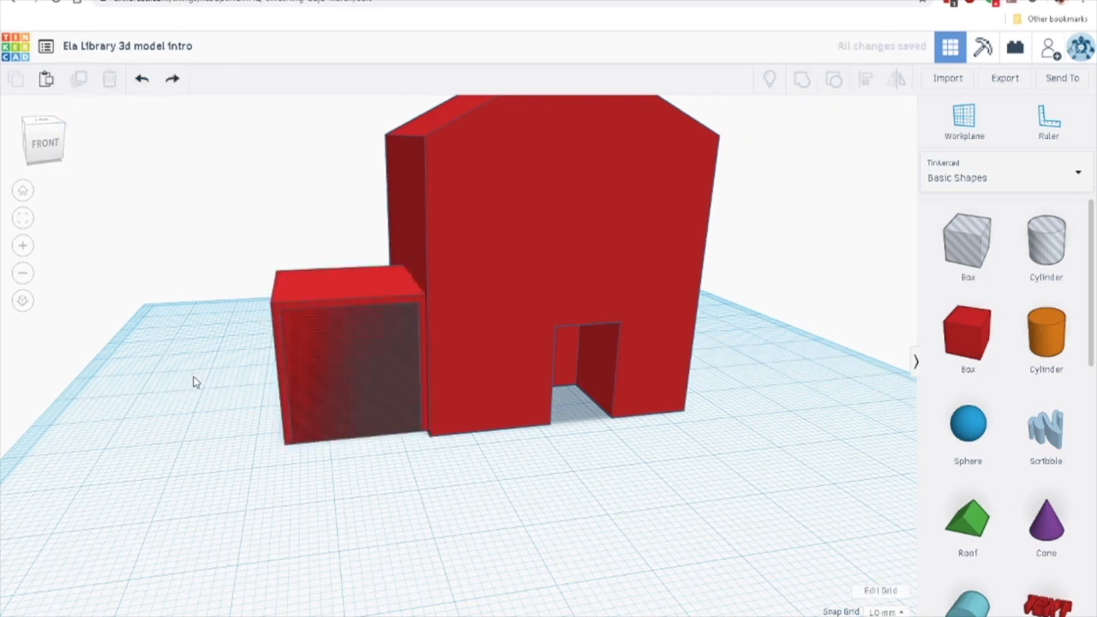
pyautogui.hotkey('ctrl', 'z')
# - Reposition the hole box in the side box so that its front protrudes slightly
pyautogui.moveTo(211, 439); pyautogui.dragTo(421, 458, button='right')
pyautogui.moveTo(413, 447)
pyautogui.mouseDown()
pyautogui.moveTo(372, 426)
pyautogui.moveTo(414, 444)
pyautogui.mouseUp()
pyautogui.moveTo(418, 504); pyautogui.dragTo(438, 531)
pyautogui.moveTo(438, 458); pyautogui.dragTo(402, 414)
pyautogui.moveTo(149, 465); pyautogui.dragTo(303, 332, button='right')
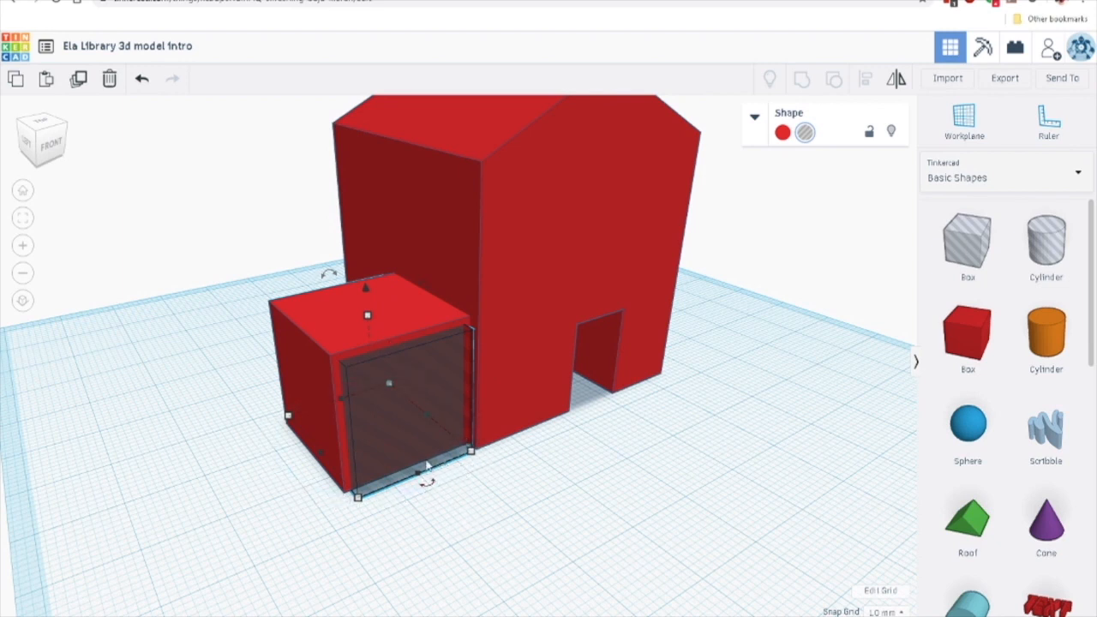
# - Undo the hole box's last moves and place it 23 mm back and 13 mm left inside the red side box
pyautogui.click(143, 78)
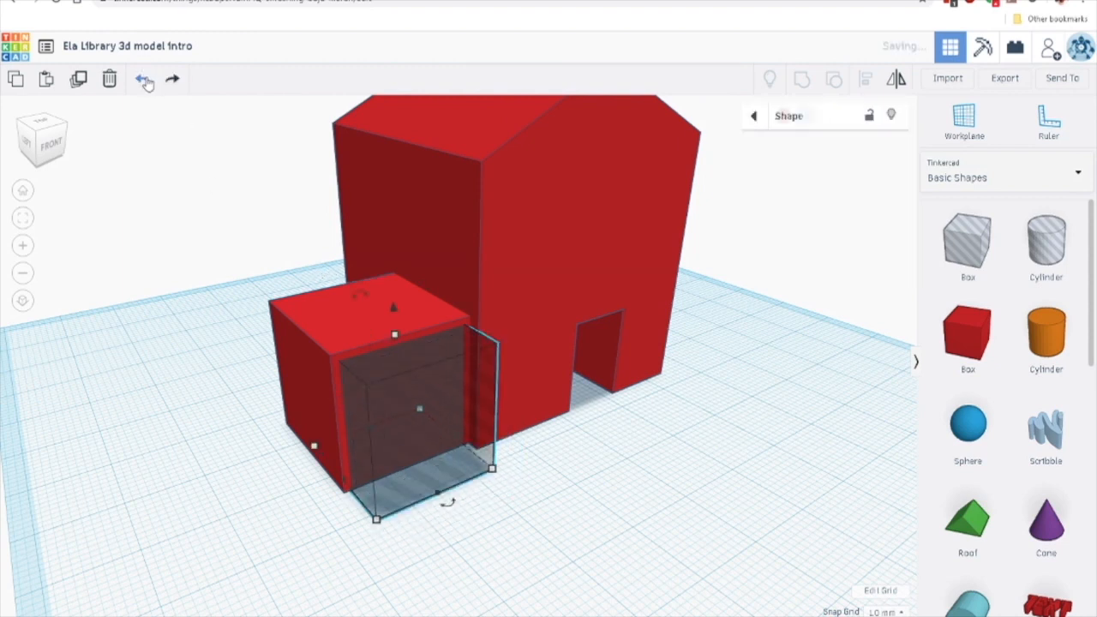
pyautogui.click(143, 78)
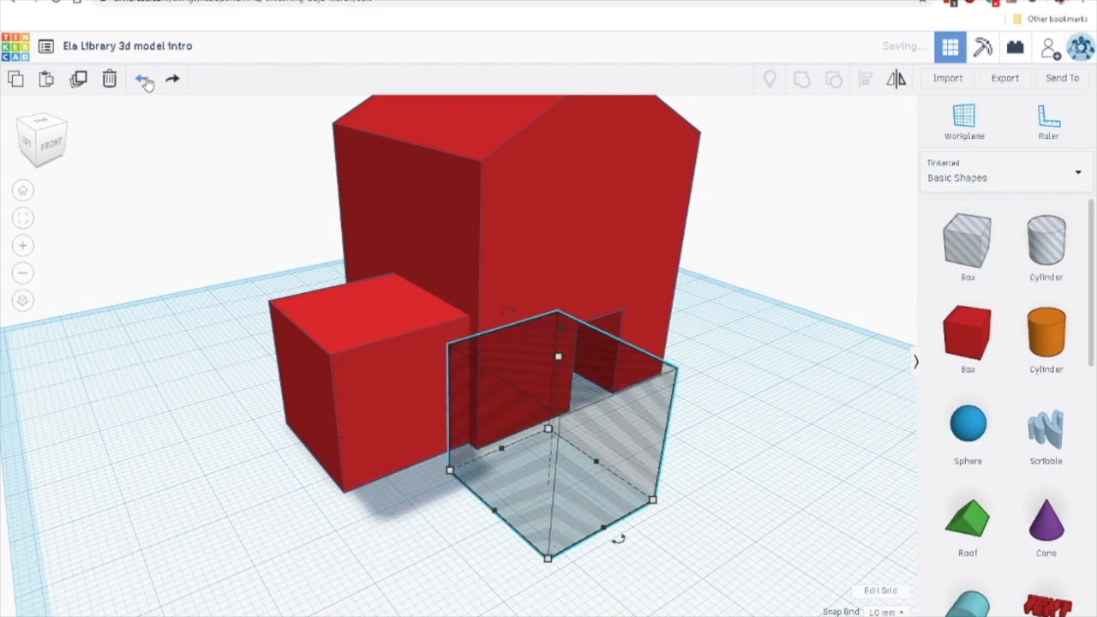
pyautogui.moveTo(616, 470); pyautogui.dragTo(419, 417)
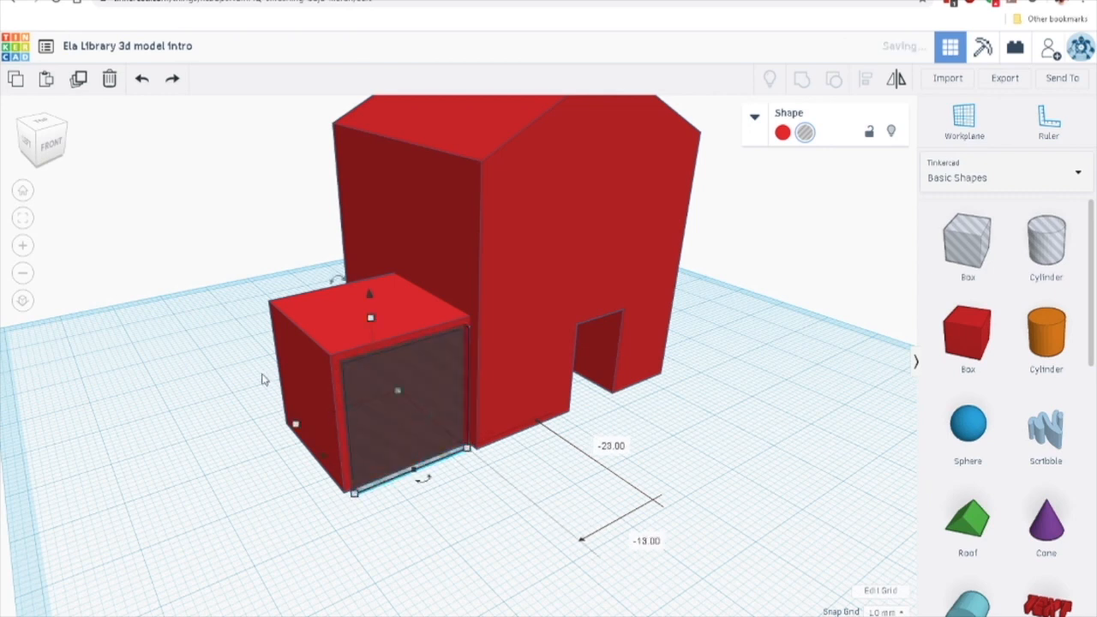
# - Group the house, side box and hole box to cut a garage opening and join everything into one shape
pyautogui.click(240, 343)
pyautogui.moveTo(221, 298); pyautogui.dragTo(534, 351)
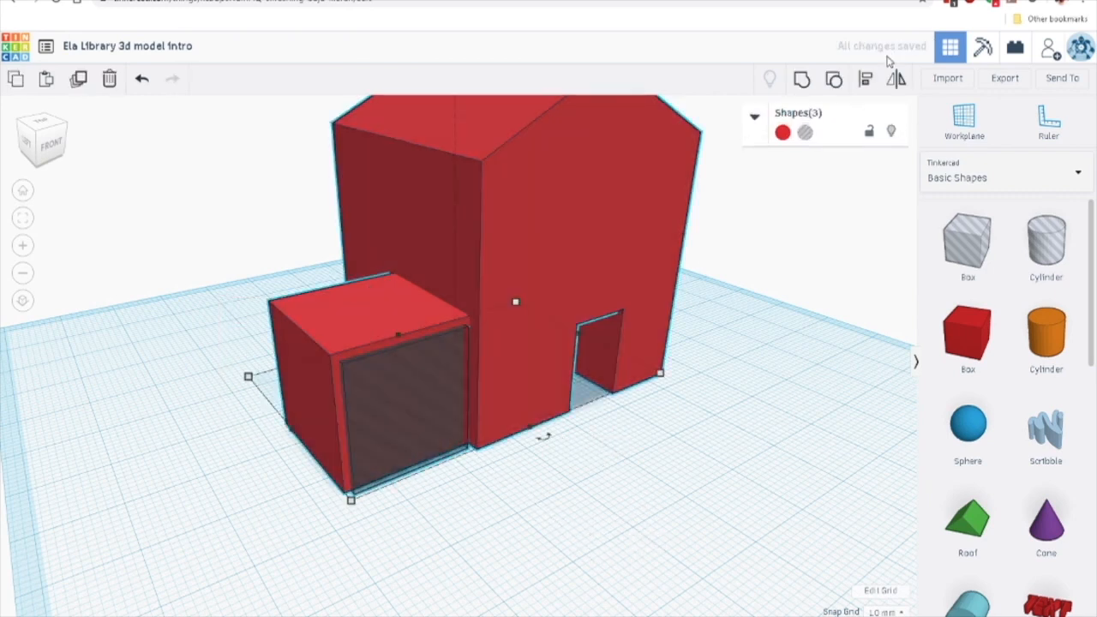
pyautogui.click(801, 78)
pyautogui.moveTo(728, 363); pyautogui.dragTo(599, 374, button='right')
pyautogui.scroll(-3, 600, 375)
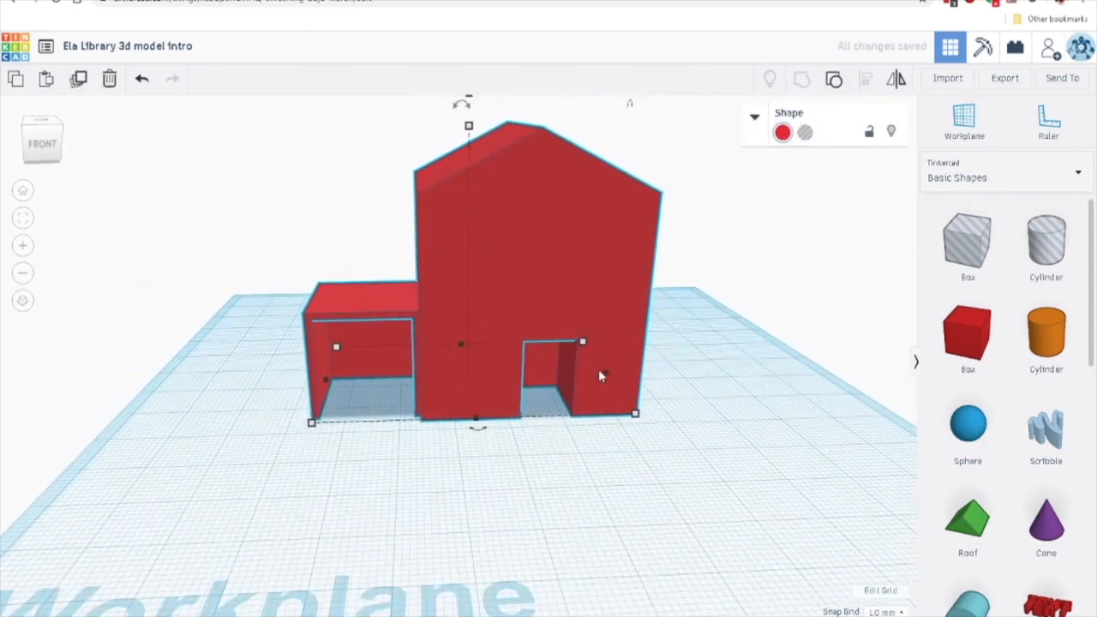
pyautogui.scroll(-4, 634, 382)
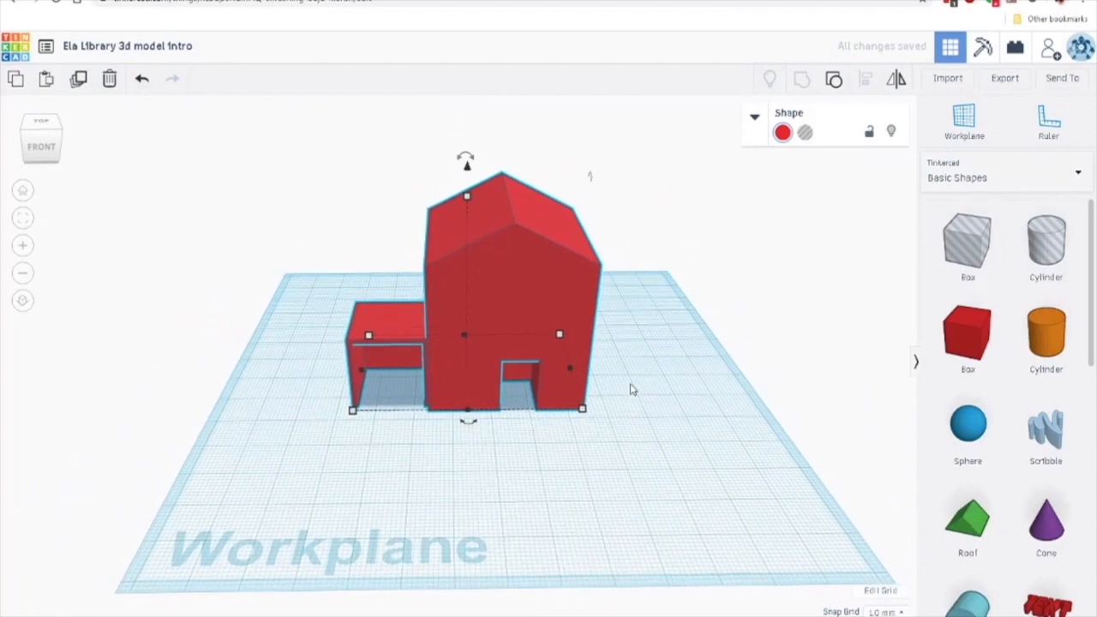
pyautogui.scroll(3, 630, 390)
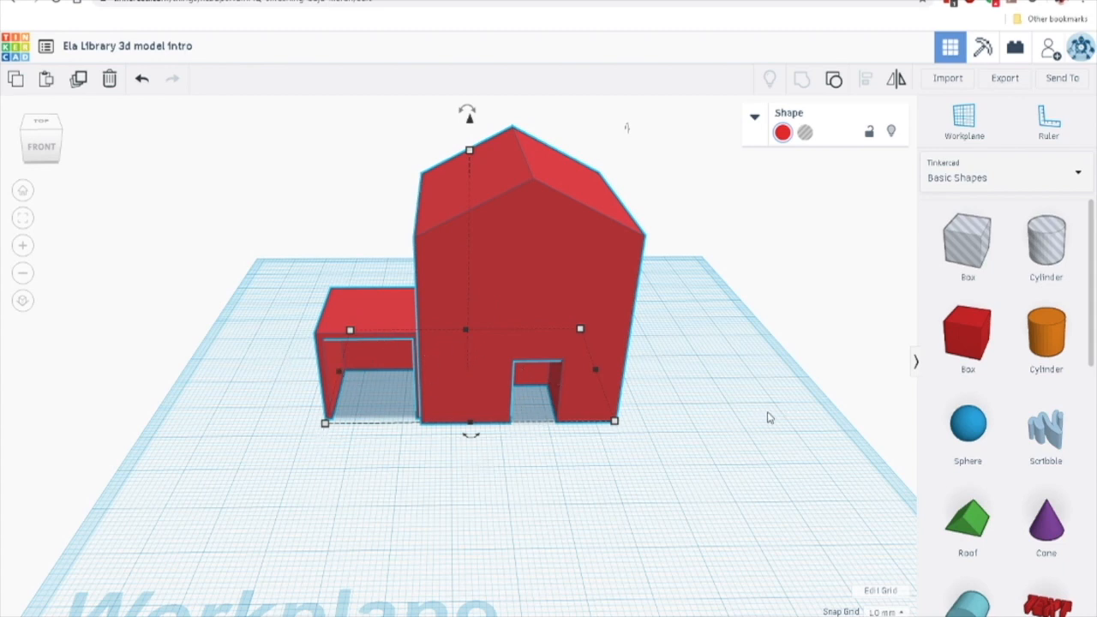
# - Add a solid red box on the workplane in front of the house's front wall
pyautogui.click(738, 436)
pyautogui.moveTo(738, 436); pyautogui.dragTo(753, 454, button='right')
pyautogui.scroll(-3, 749, 445)
pyautogui.moveTo(970, 340); pyautogui.dragTo(493, 455)
pyautogui.moveTo(715, 459); pyautogui.dragTo(733, 428, button='right')
# - Set the new front box's width to 30 mm and its depth to 20 mm
pyautogui.moveTo(544, 443); pyautogui.dragTo(580, 441)
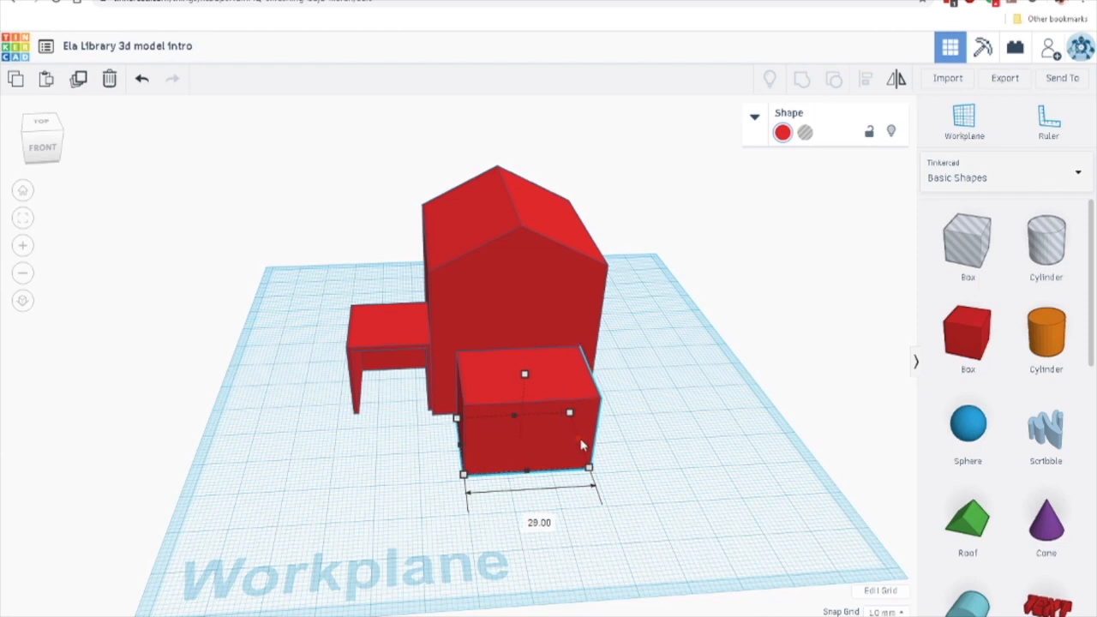
pyautogui.moveTo(580, 442); pyautogui.dragTo(584, 439)
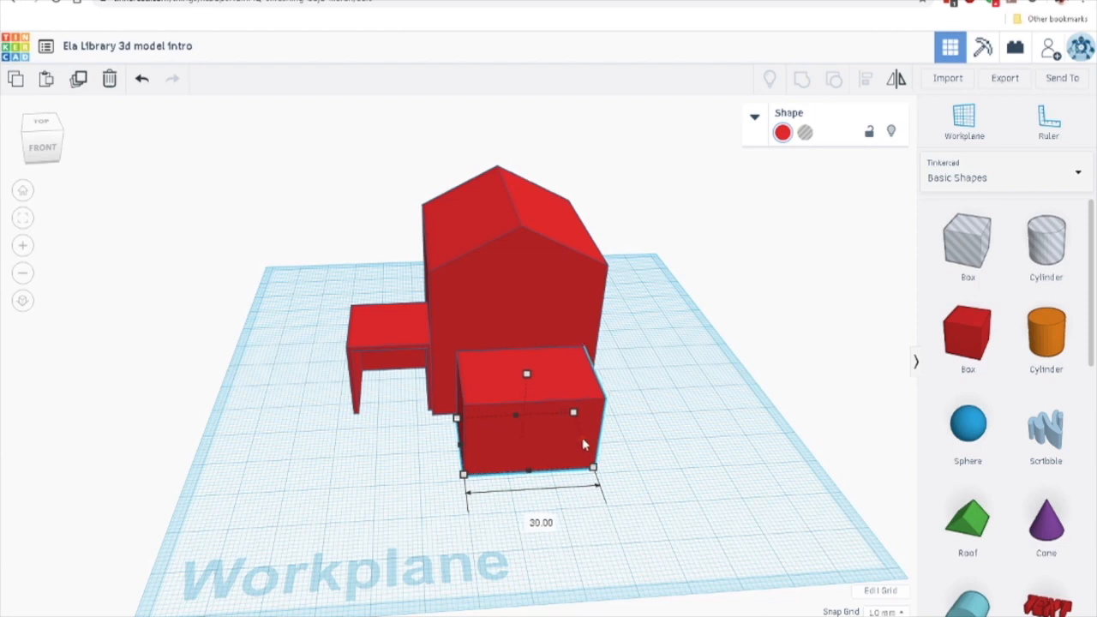
pyautogui.moveTo(514, 424); pyautogui.dragTo(512, 423)
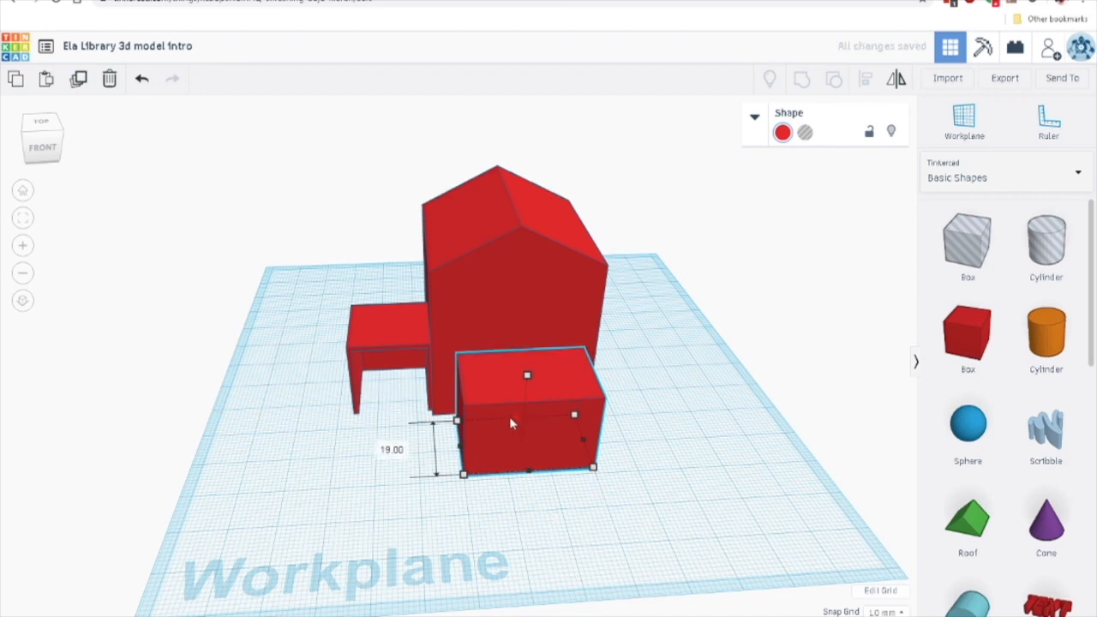
pyautogui.moveTo(512, 423); pyautogui.dragTo(512, 420)
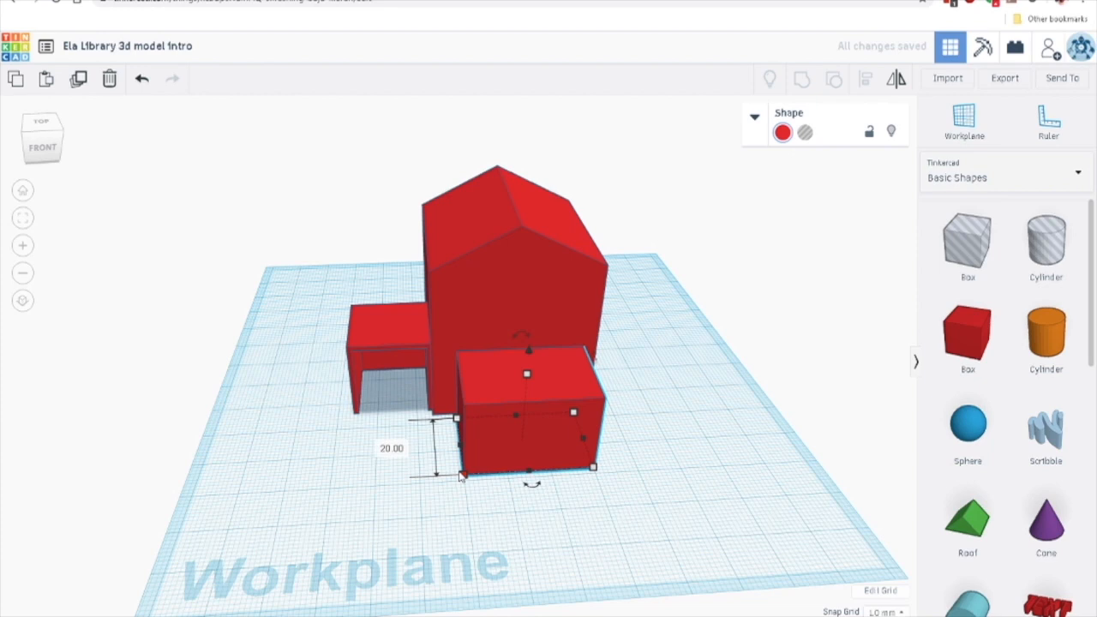
# - Flatten the front box into a thin slab in front of the house's doorway
pyautogui.moveTo(530, 379); pyautogui.dragTo(523, 437)
pyautogui.click(454, 494)
pyautogui.moveTo(454, 494); pyautogui.dragTo(494, 515, button='right')
pyautogui.scroll(2, 437, 476)
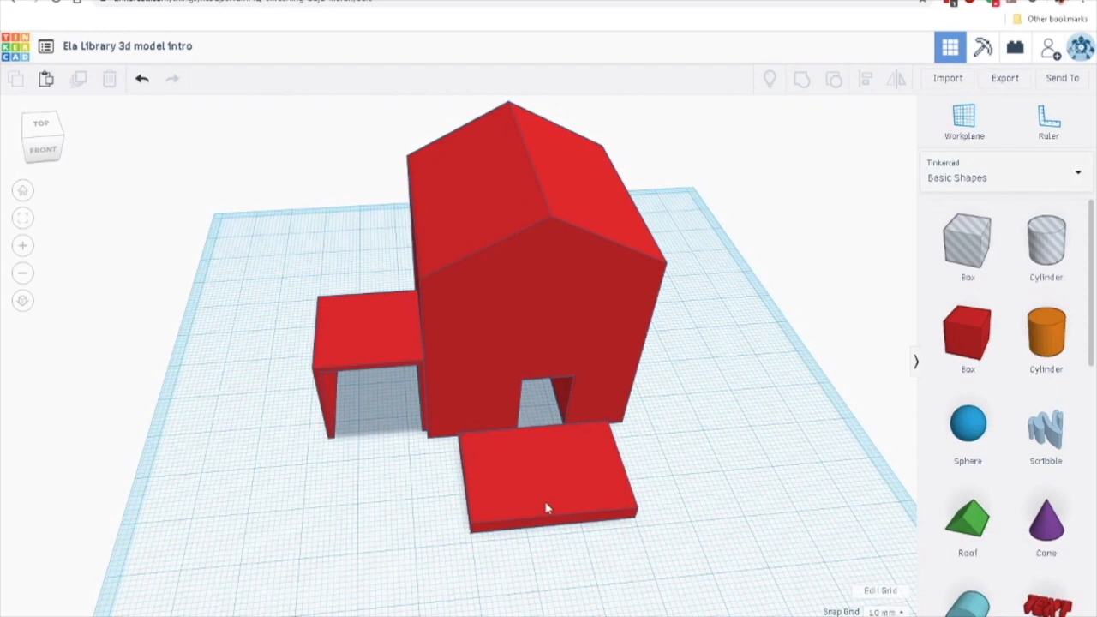
# - Add a solid Text shape on the workplane in front of the slab and show its shape properties
pyautogui.scroll(-3, 987, 493)
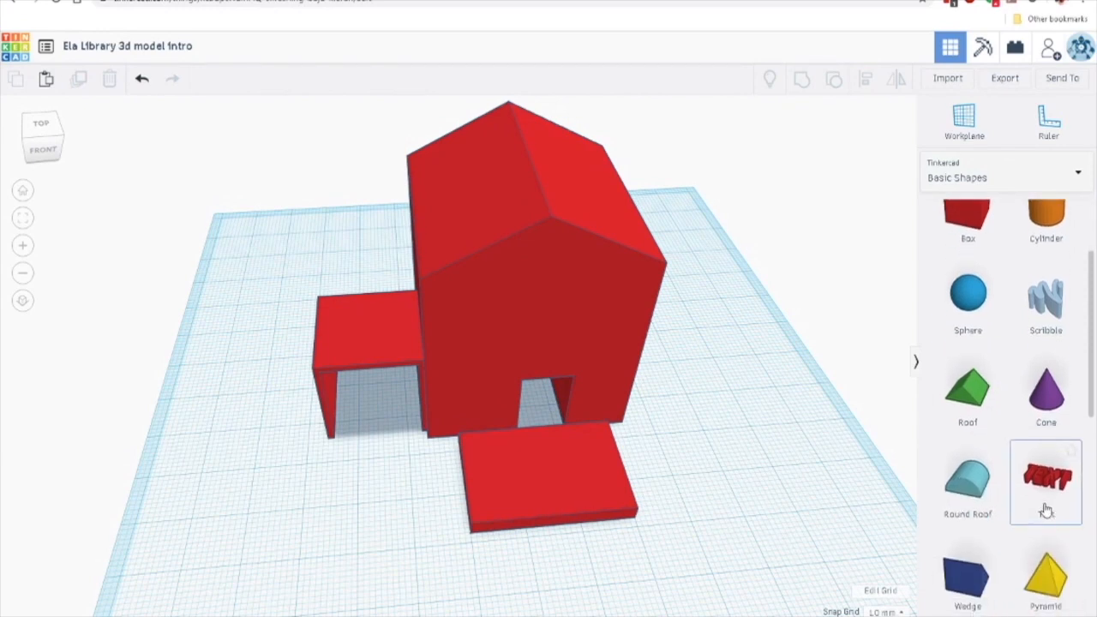
pyautogui.scroll(-3, 836, 480)
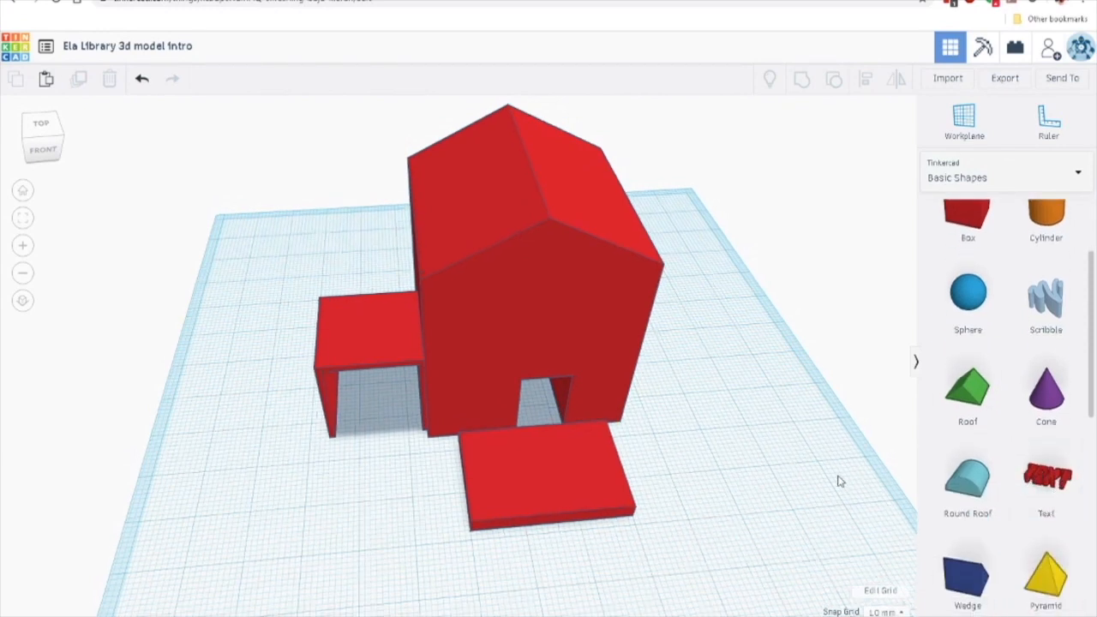
pyautogui.scroll(-2, 831, 478)
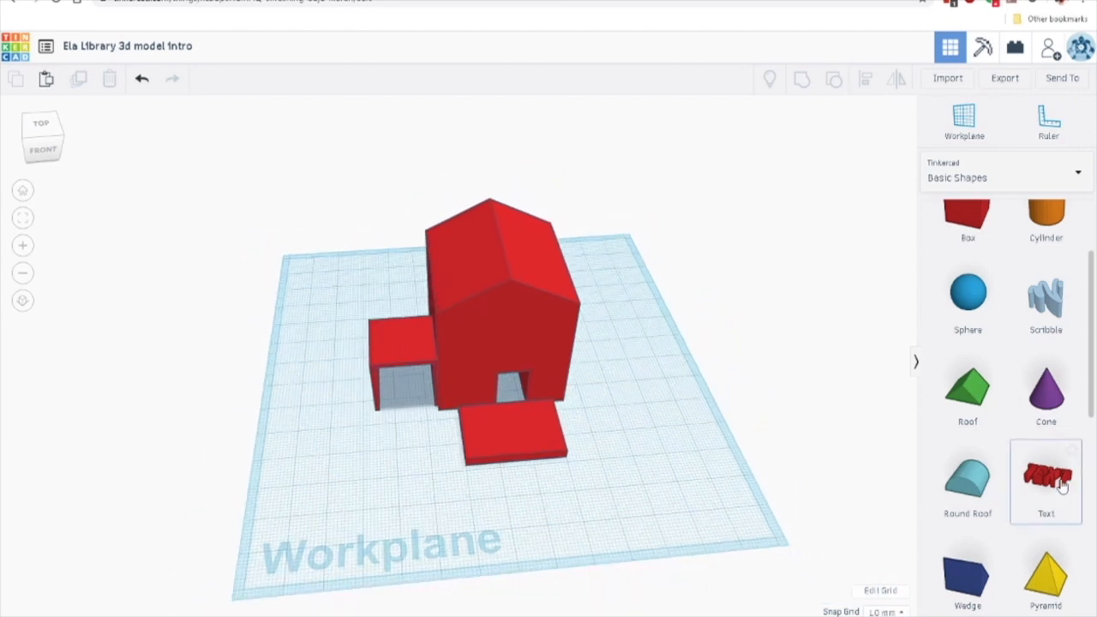
pyautogui.moveTo(1060, 486); pyautogui.dragTo(524, 502)
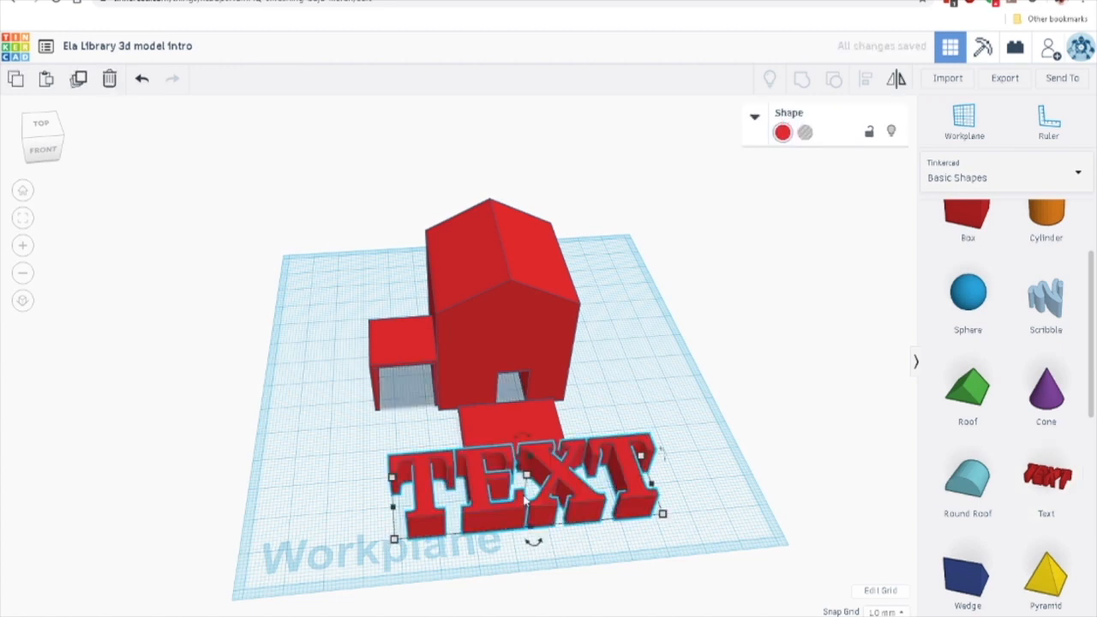
pyautogui.click(755, 118)
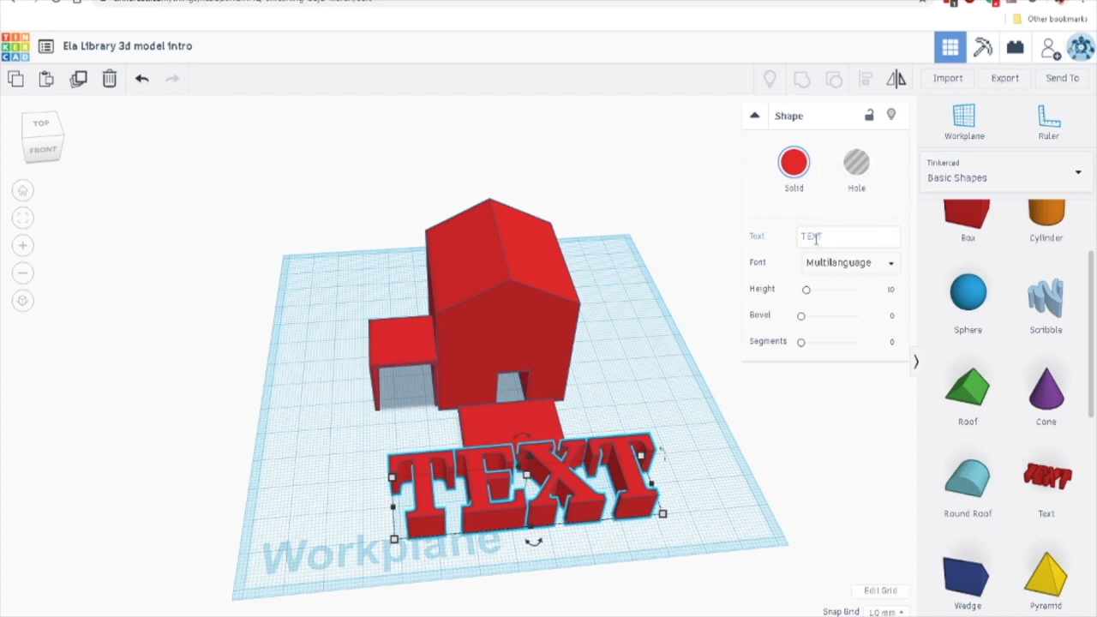
# - Try the Sans, Sans Mono and Serif fonts on the text shape, and return it to Multilanguage
pyautogui.click(829, 271)
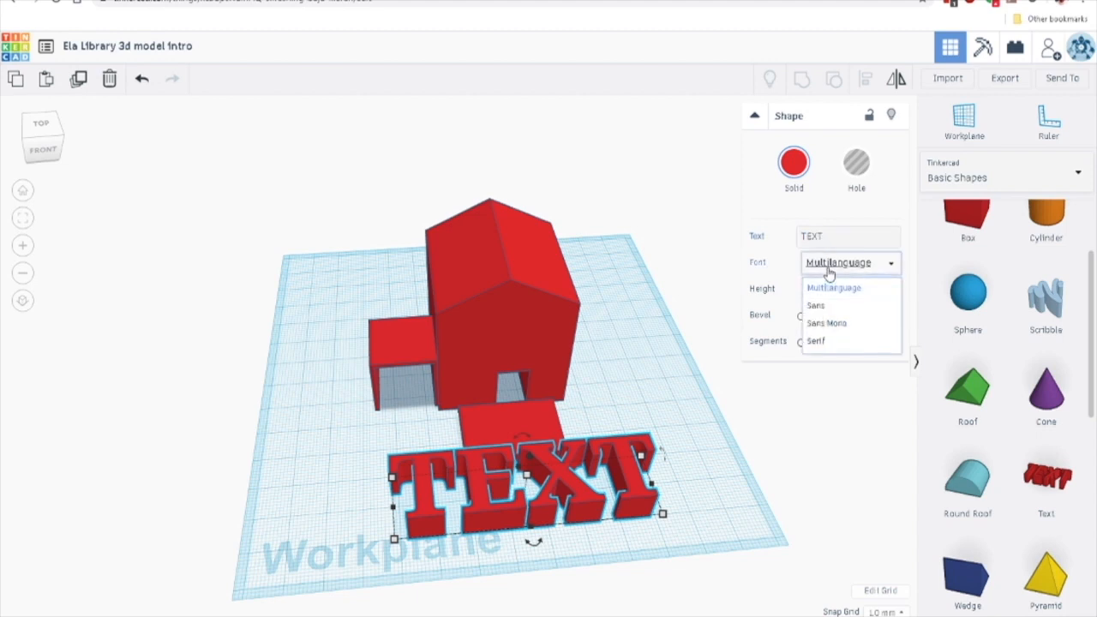
pyautogui.click(822, 307)
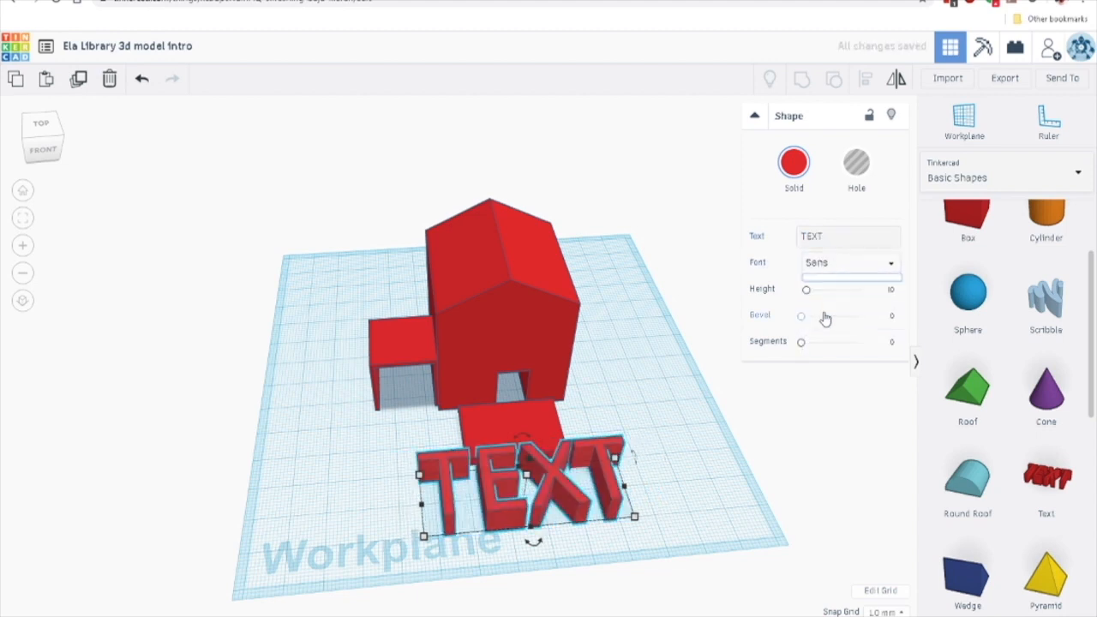
pyautogui.click(838, 268)
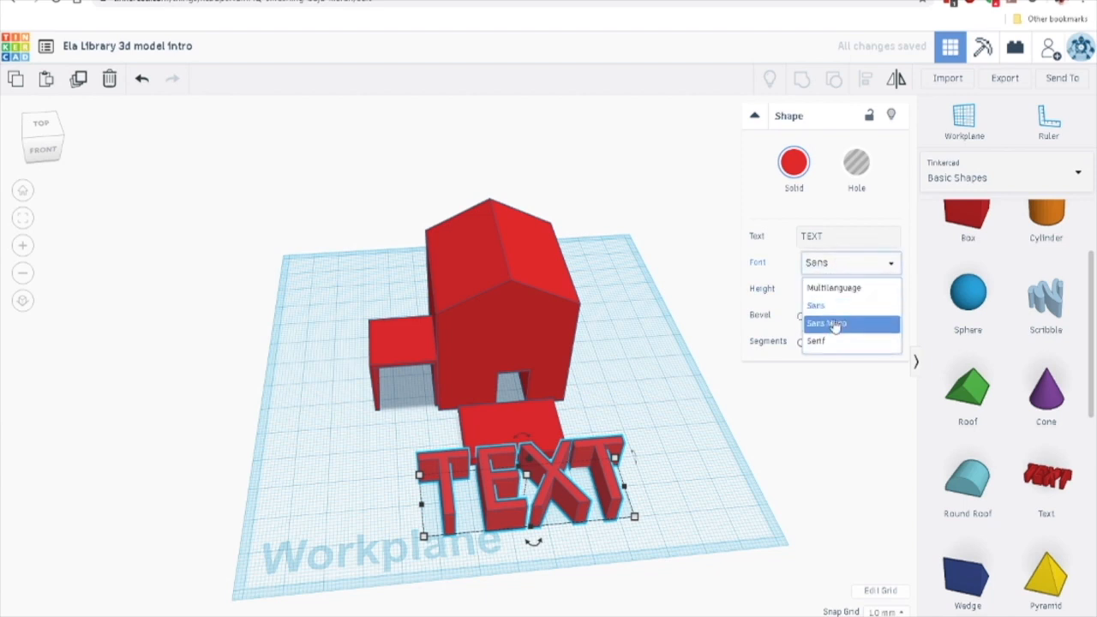
pyautogui.click(839, 322)
pyautogui.click(849, 271)
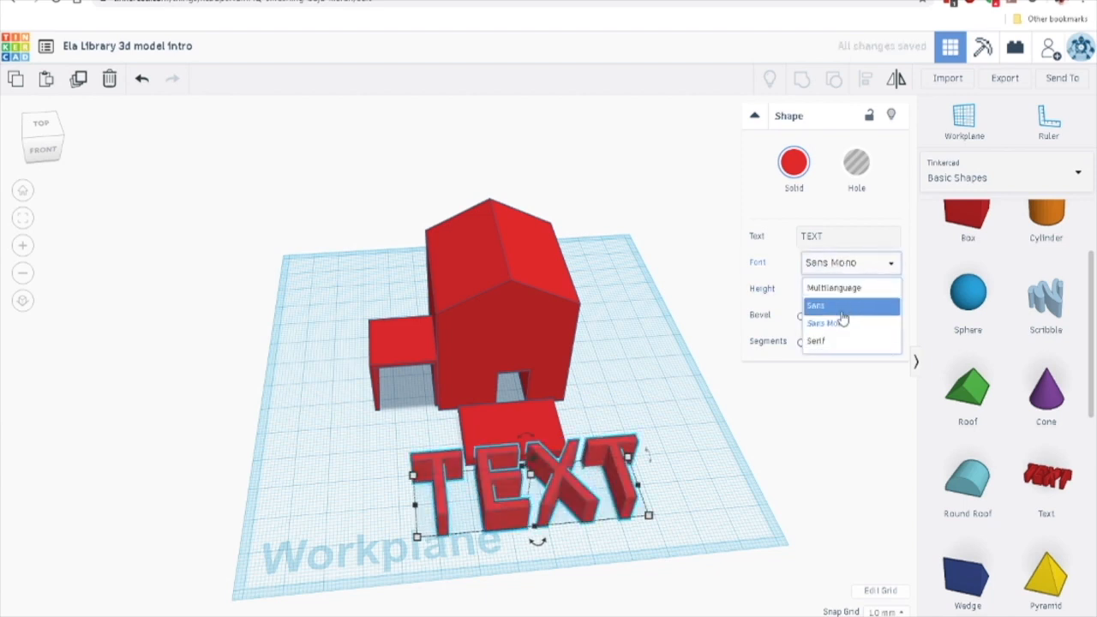
pyautogui.click(833, 341)
pyautogui.click(846, 267)
pyautogui.click(849, 289)
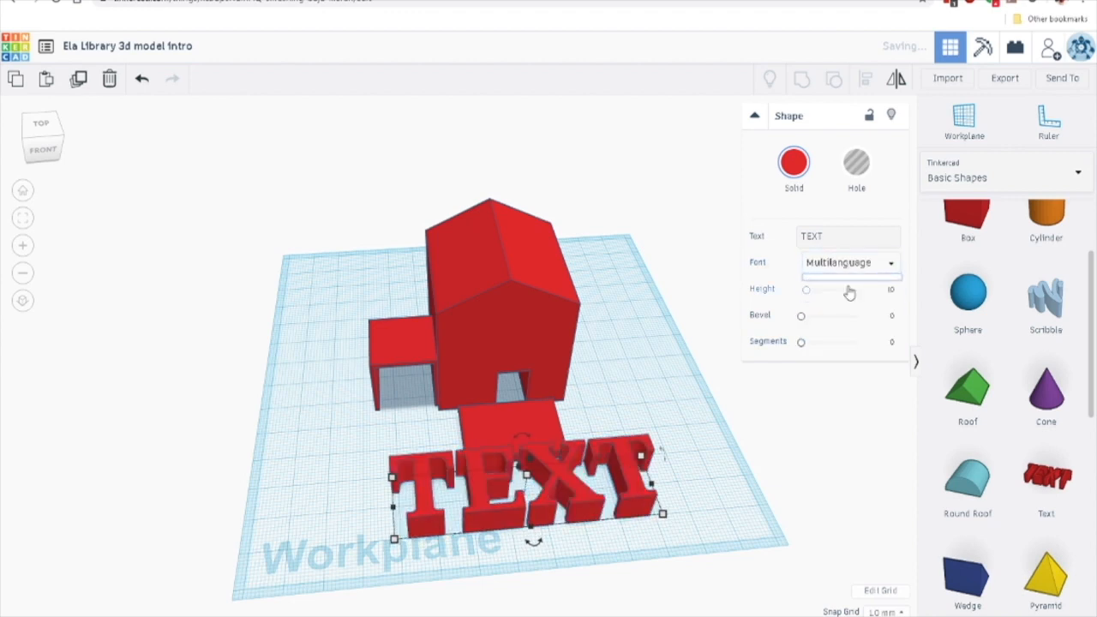
# - Change the text shape's wording to "Welcome!"
pyautogui.moveTo(856, 234); pyautogui.dragTo(785, 239)
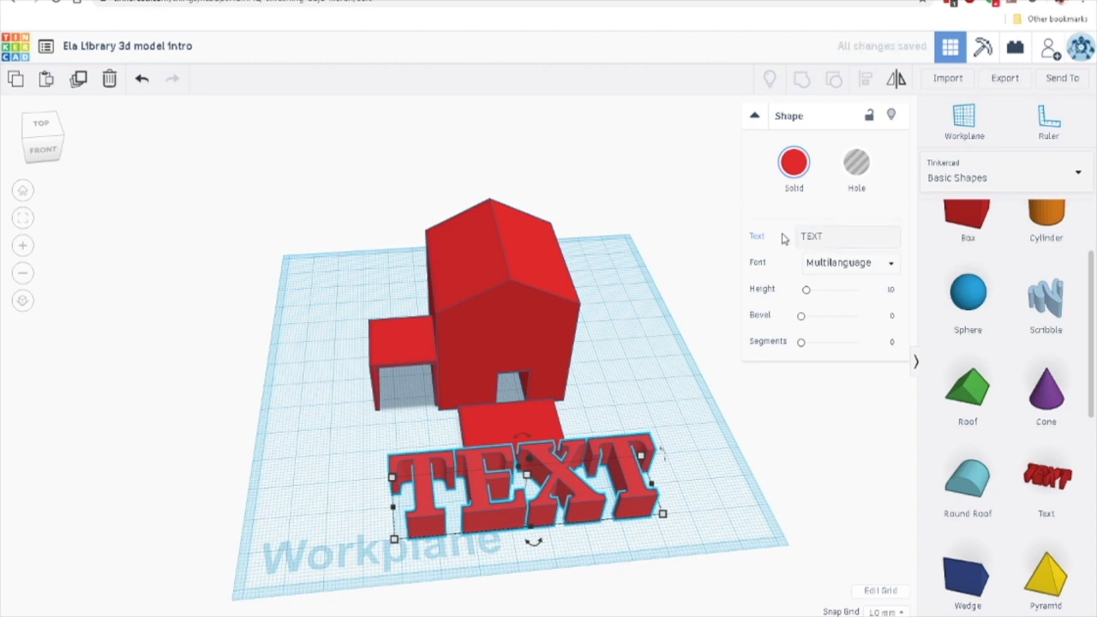
pyautogui.click(830, 238)
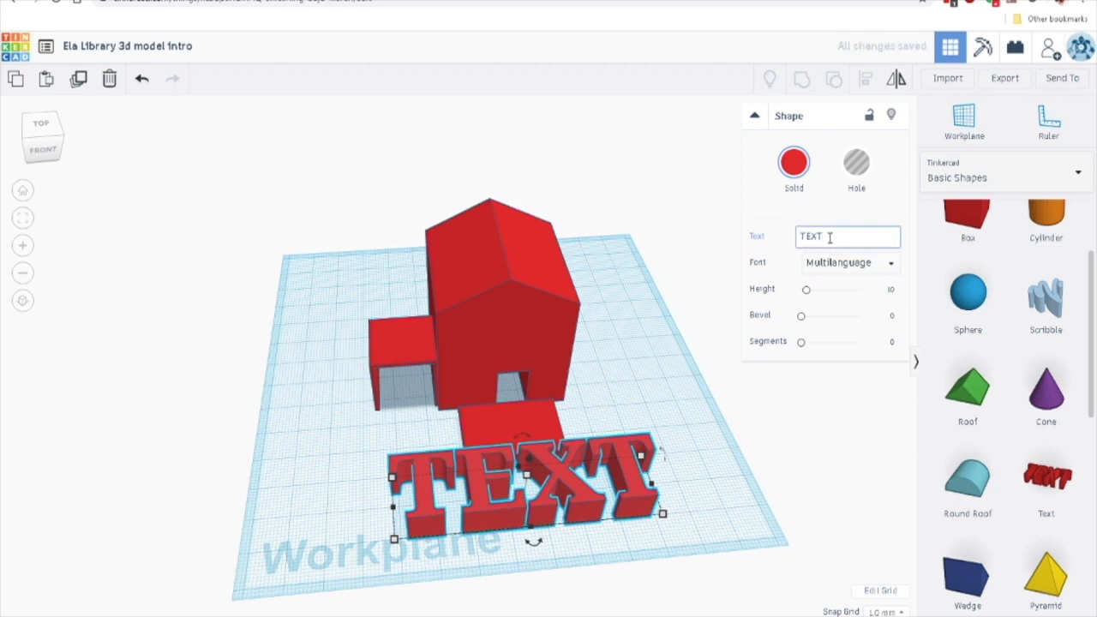
pyautogui.hotkey('ctrl', 'a')
pyautogui.write('Welcom')
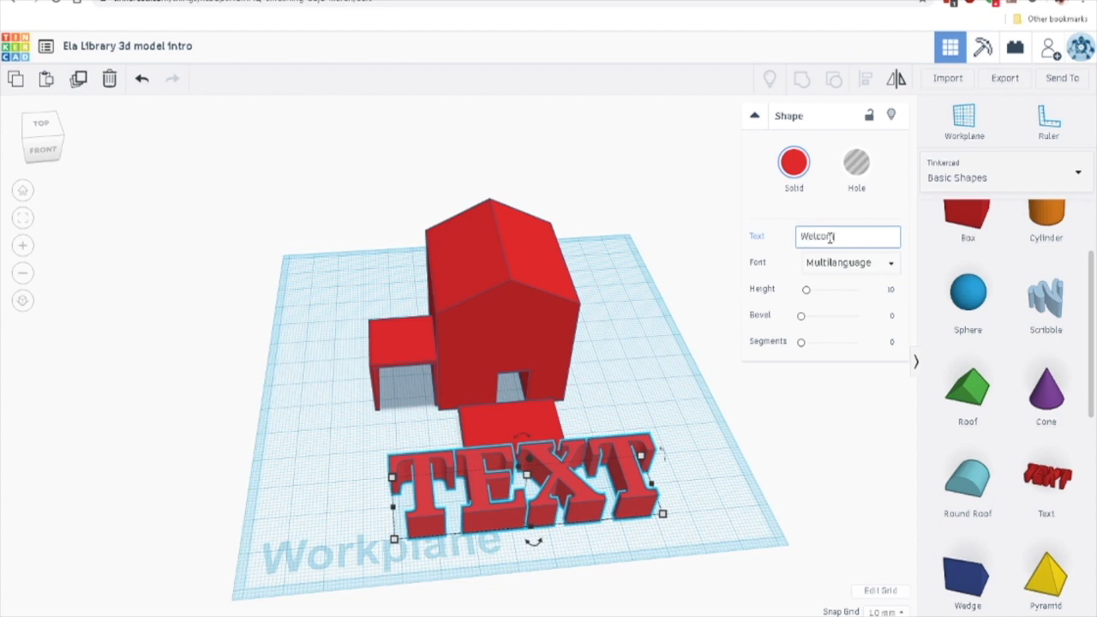
pyautogui.write('e!')
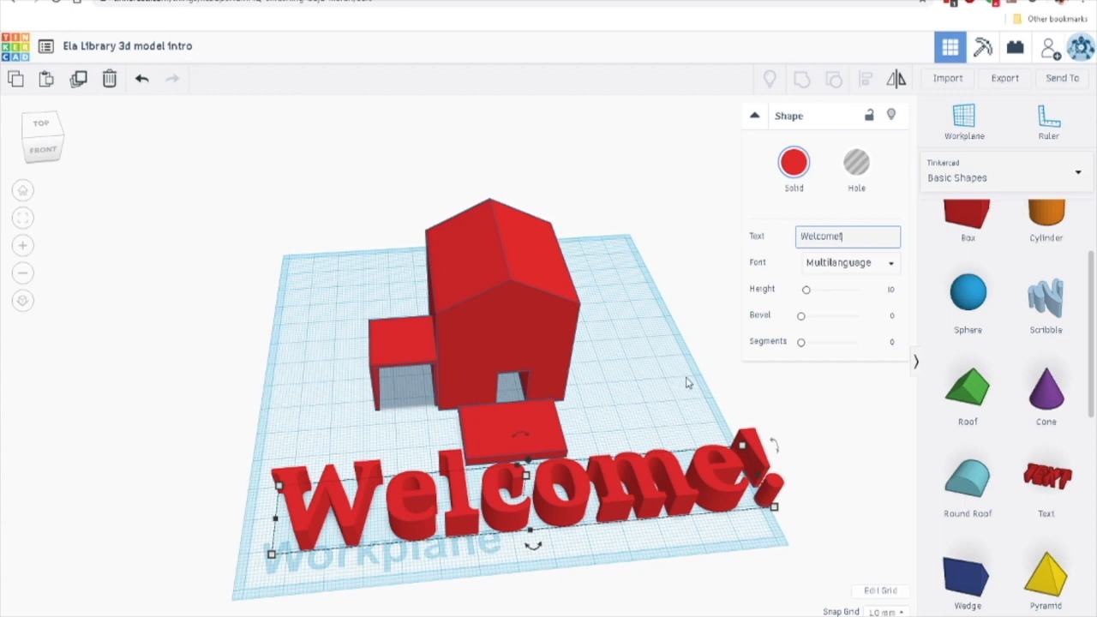
pyautogui.click(637, 373)
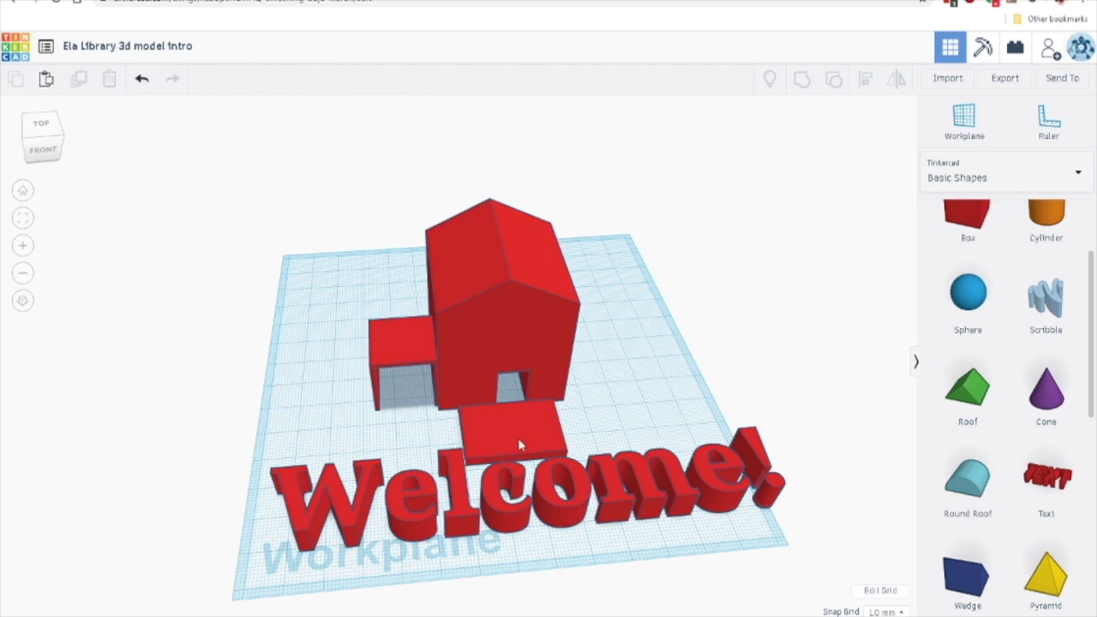
# - Stretch the "Welcome!" text's height to 51 mm and scale the whole text down proportionally
pyautogui.click(501, 509)
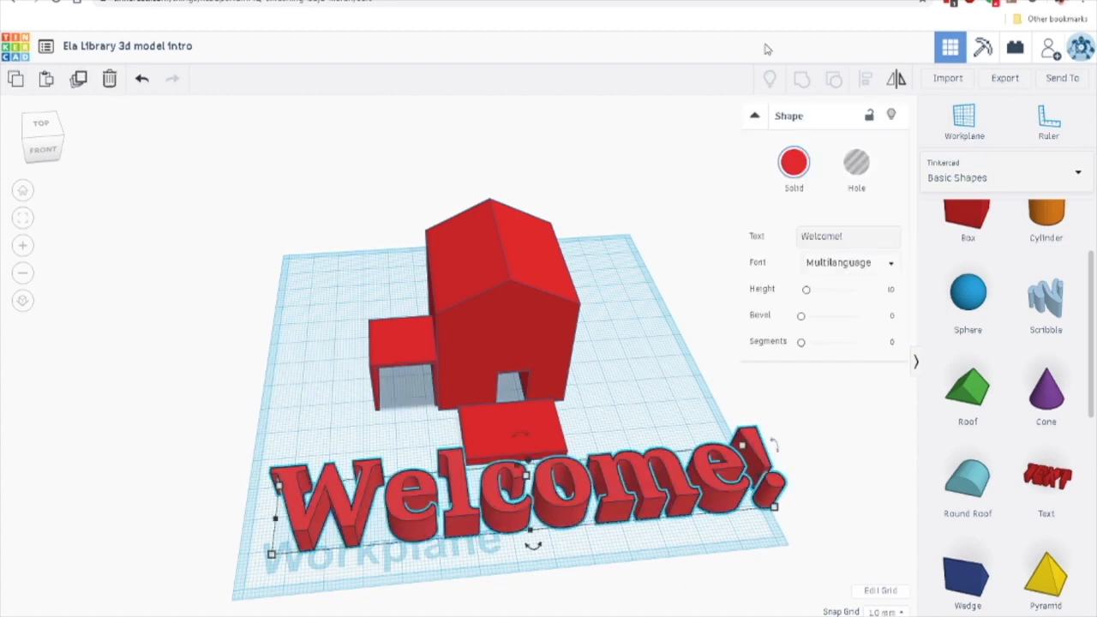
pyautogui.click(755, 118)
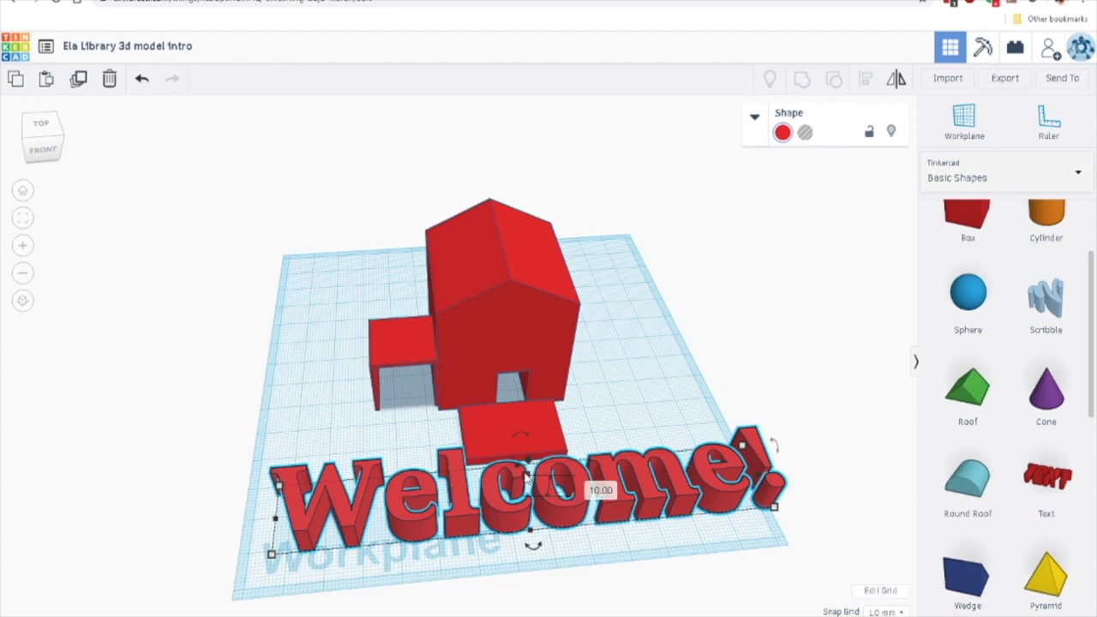
pyautogui.moveTo(715, 382); pyautogui.dragTo(697, 341, button='right')
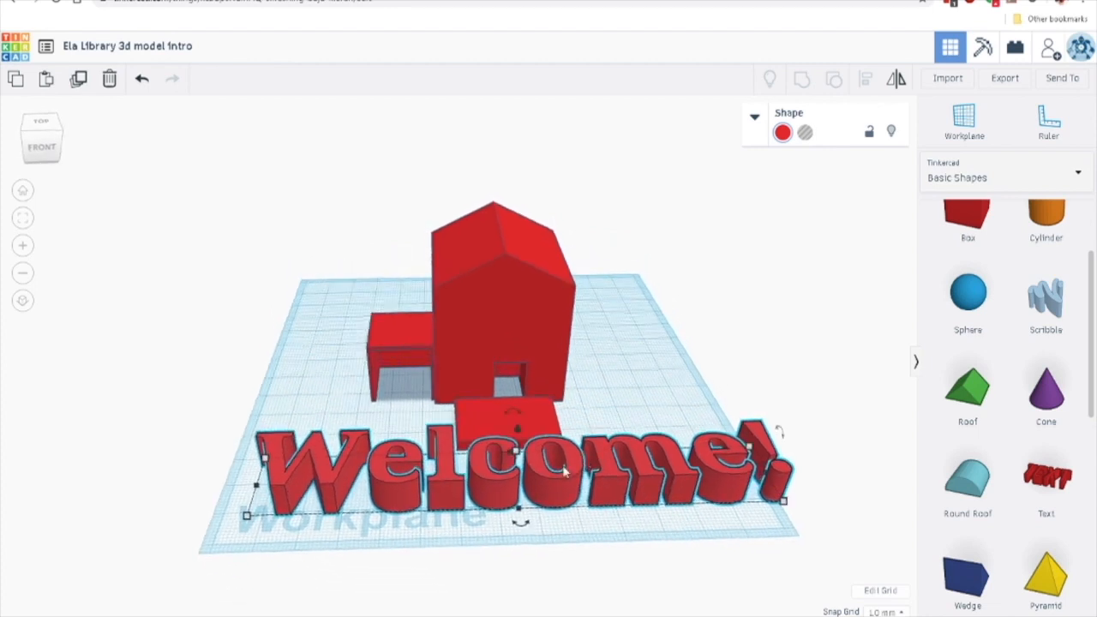
pyautogui.moveTo(515, 459); pyautogui.dragTo(530, 319)
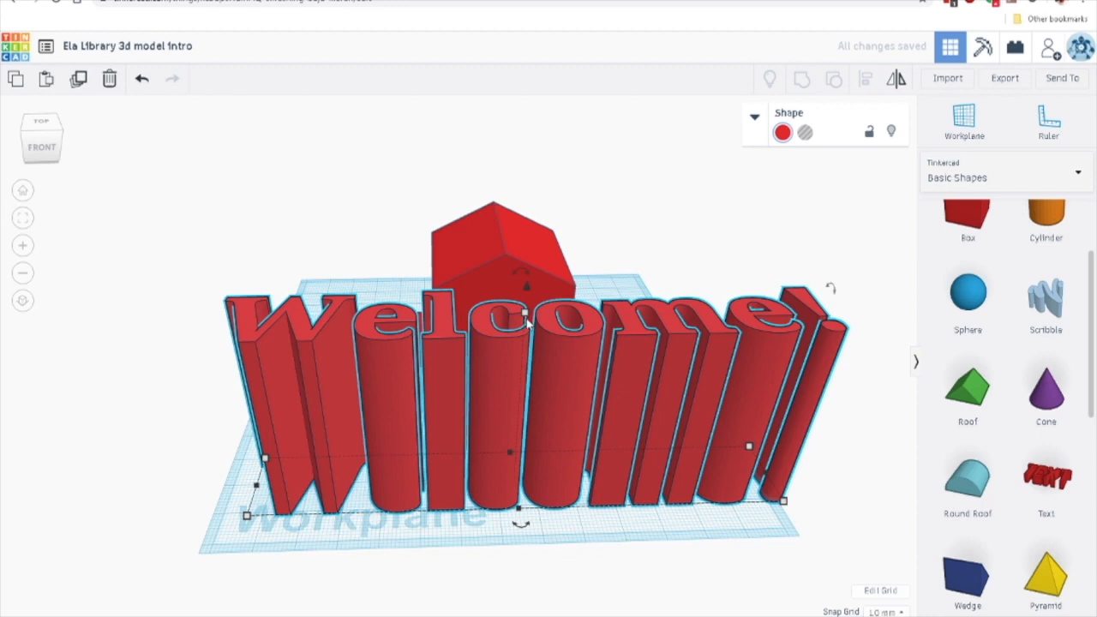
pyautogui.moveTo(525, 316)
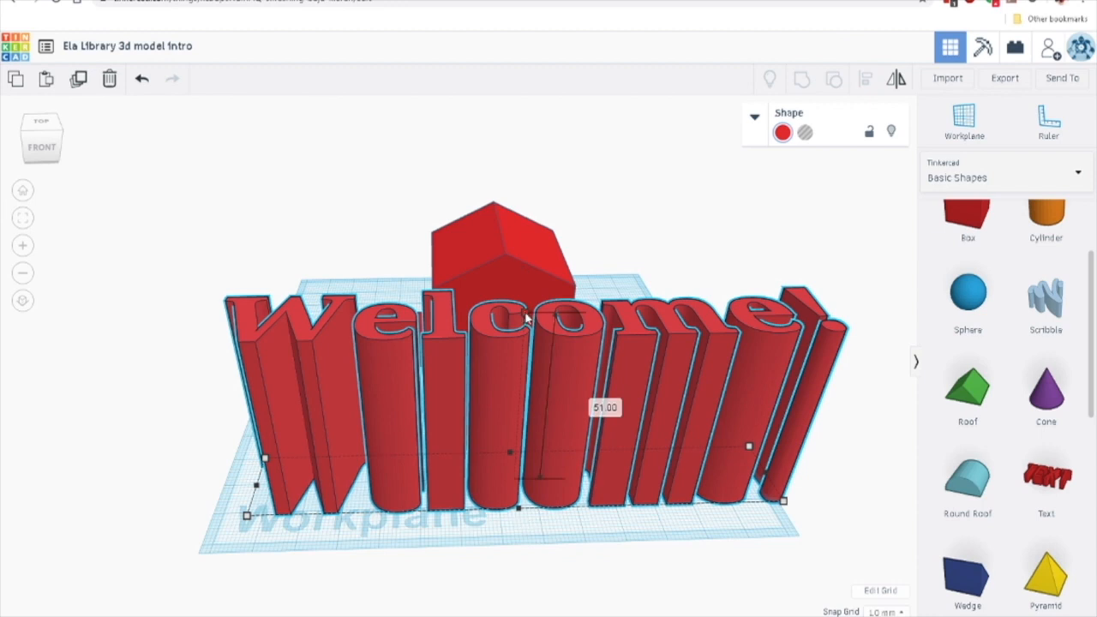
pyautogui.keyDown('shift'); pyautogui.moveTo(526, 319); pyautogui.dragTo(531, 409); pyautogui.keyUp('shift')
pyautogui.moveTo(637, 331); pyautogui.dragTo(602, 447, button='right')
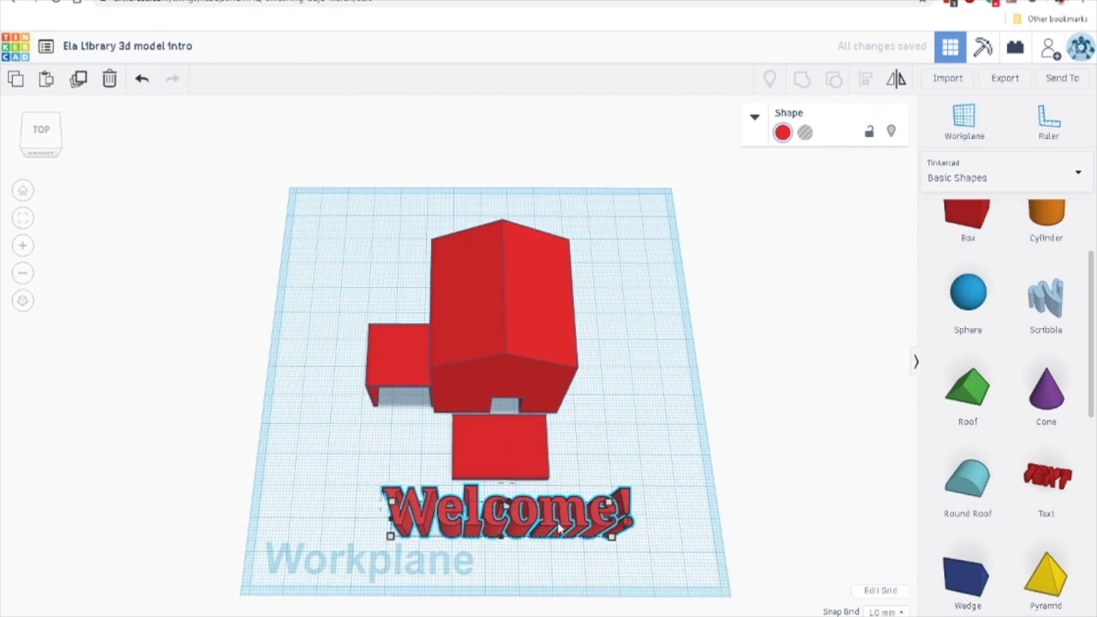
# - Move the "Welcome!" text back toward the house so that it sits over the front slab
pyautogui.moveTo(562, 527); pyautogui.dragTo(566, 441)
pyautogui.moveTo(556, 497); pyautogui.dragTo(534, 424, button='right')
pyautogui.scroll(3, 533, 424)
pyautogui.scroll(3, 532, 421)
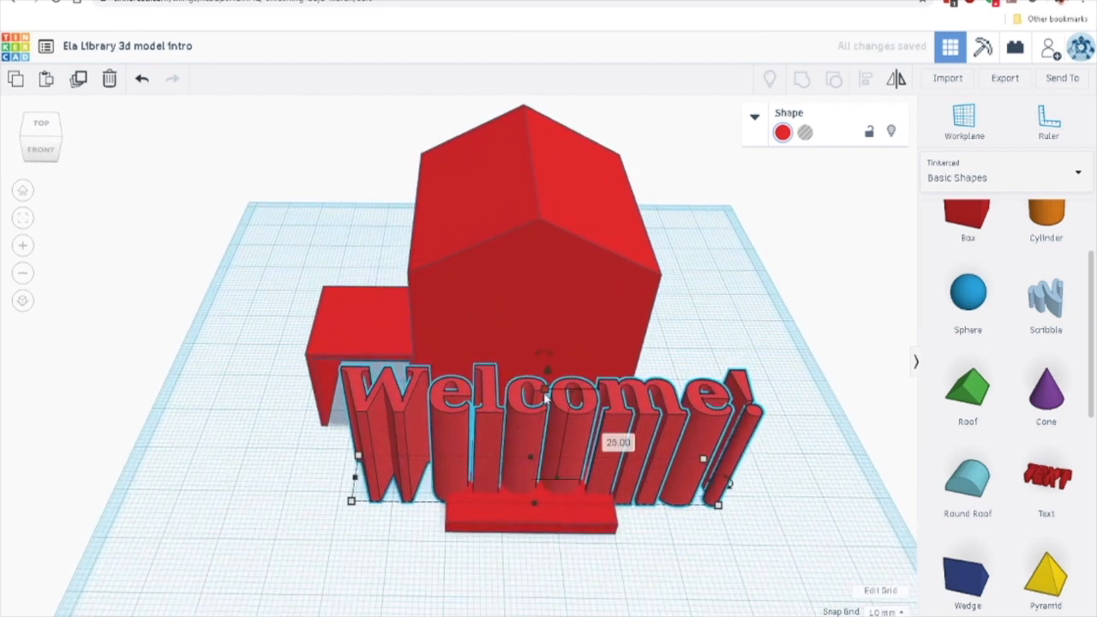
# - Stretch the "Welcome!" text to 44 mm high and scale it down proportionally in stages to 25 mm high, within the slab's width
pyautogui.moveTo(545, 396); pyautogui.dragTo(563, 302)
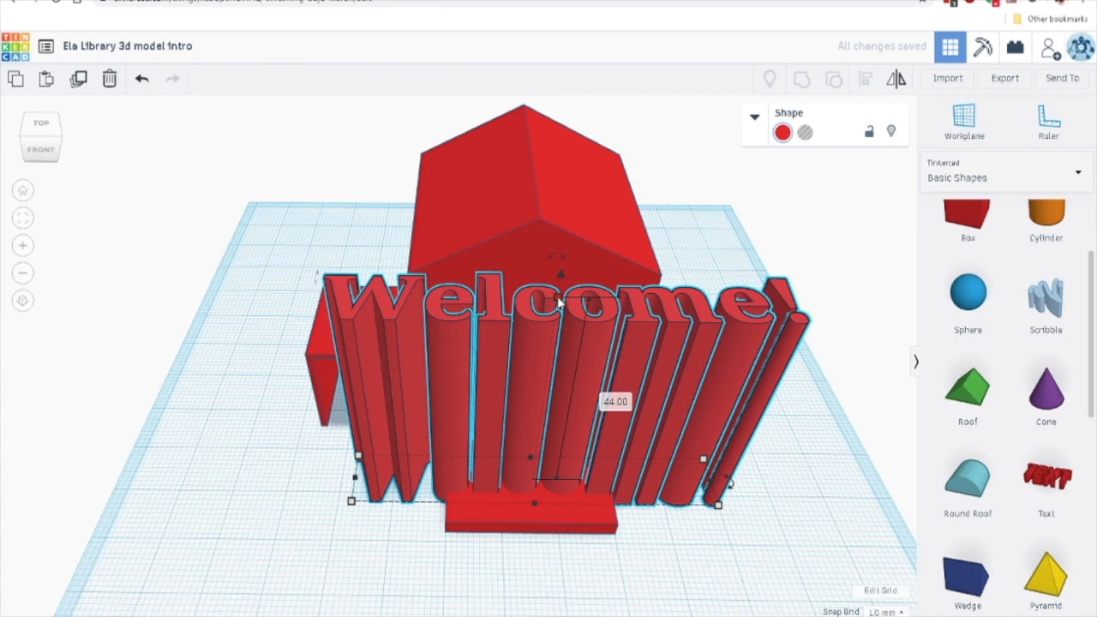
pyautogui.moveTo(557, 299); pyautogui.dragTo(548, 400)
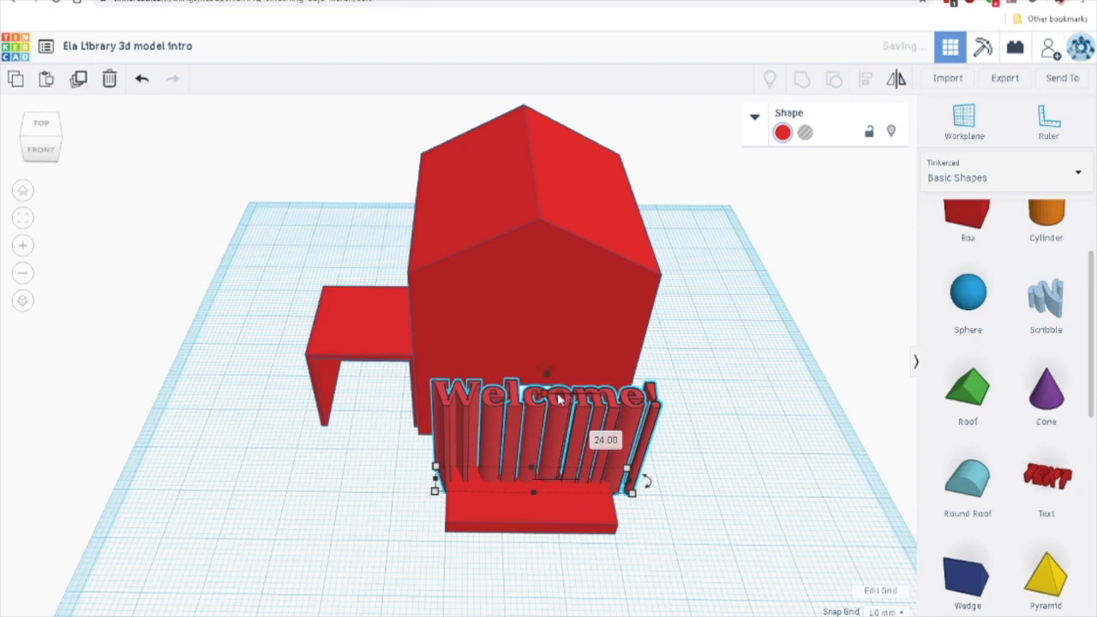
pyautogui.moveTo(545, 399); pyautogui.dragTo(594, 450)
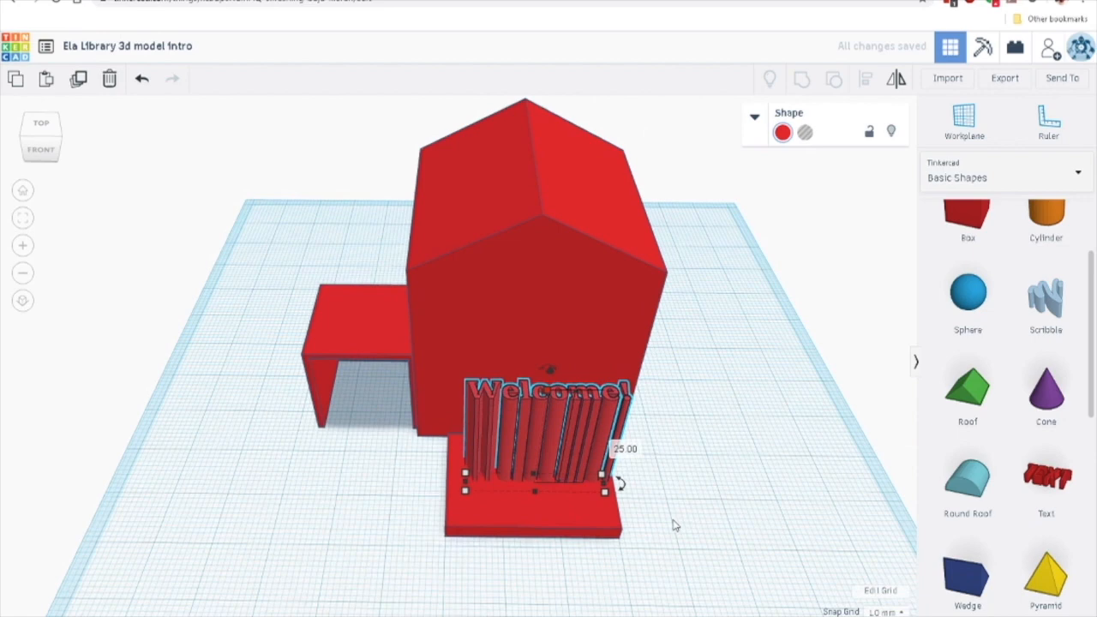
# - Scale the "Welcome!" text proportionally to 26 mm high and shift it 0.98 mm and 0.84 mm to position it on the slab
pyautogui.scroll(3, 678, 522)
pyautogui.moveTo(724, 523); pyautogui.dragTo(669, 493, button='right')
pyautogui.moveTo(637, 493); pyautogui.dragTo(623, 504)
pyautogui.moveTo(811, 485); pyautogui.dragTo(784, 477, button='right')
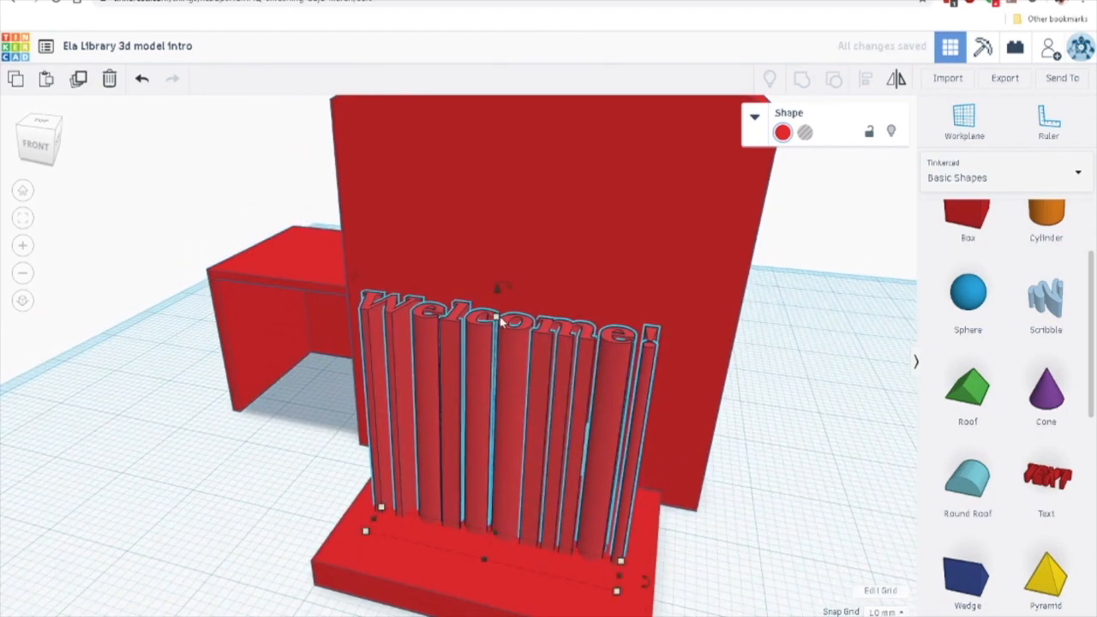
pyautogui.moveTo(501, 318); pyautogui.dragTo(501, 304)
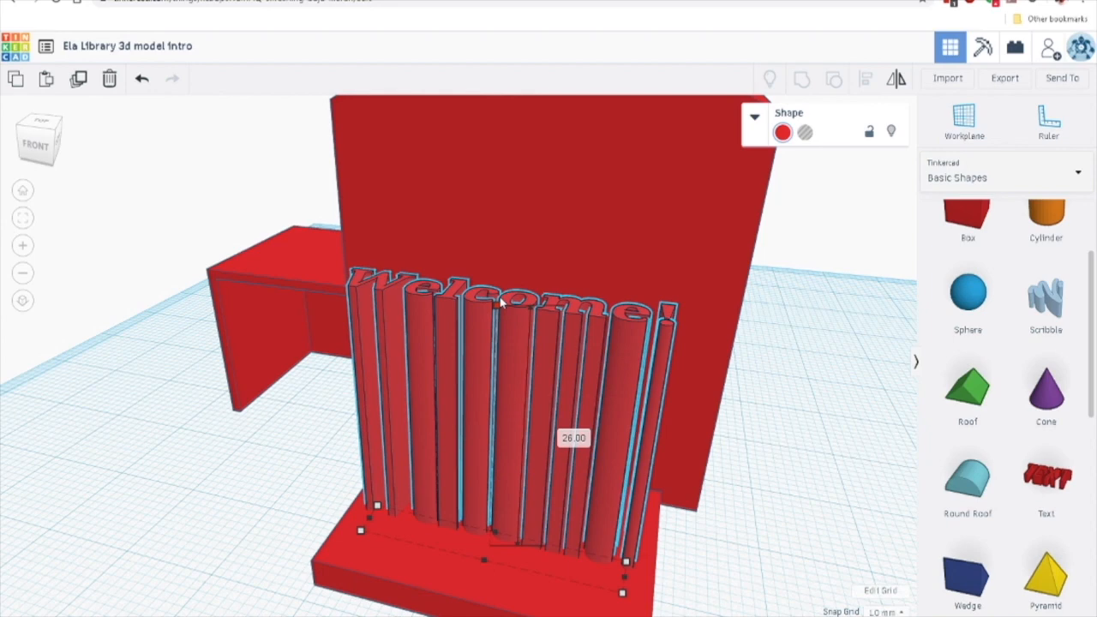
pyautogui.moveTo(337, 411); pyautogui.dragTo(338, 416, button='right')
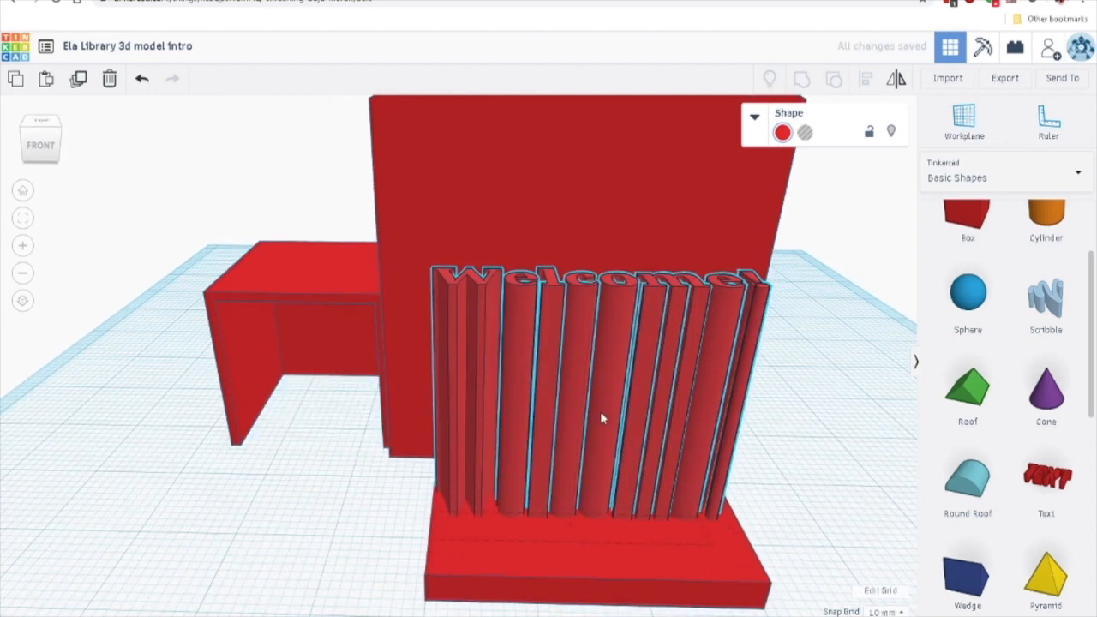
pyautogui.moveTo(600, 418); pyautogui.dragTo(610, 424)
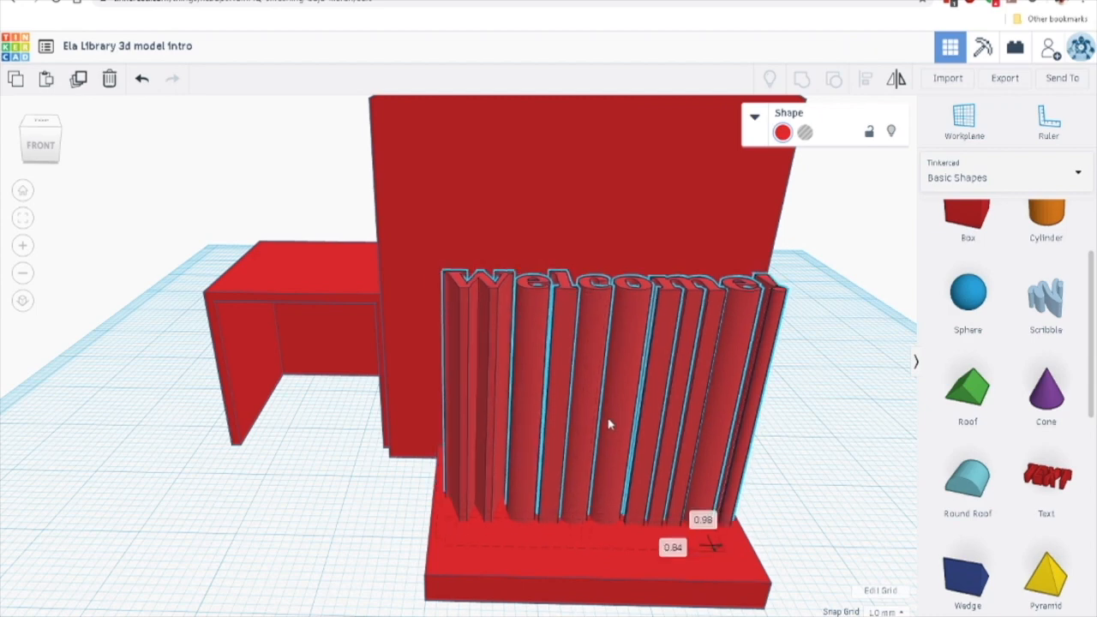
# - Lower the "Welcome!" text's height to 5 mm and select the slab beneath it
pyautogui.click(372, 537)
pyautogui.moveTo(370, 542); pyautogui.dragTo(459, 459, button='right')
pyautogui.click(690, 249)
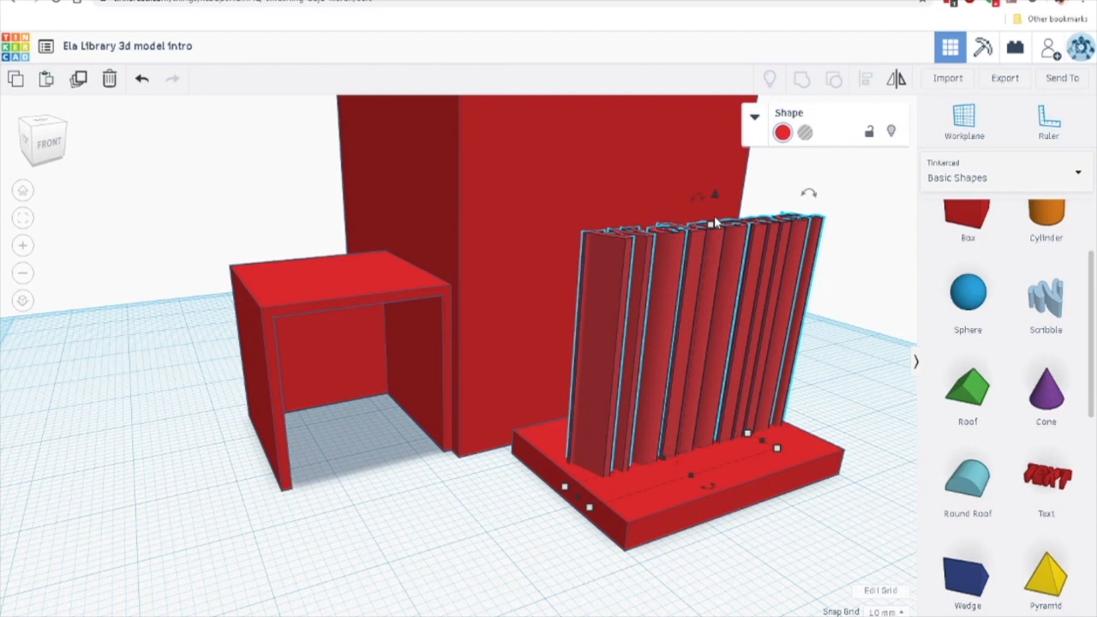
pyautogui.moveTo(721, 259); pyautogui.dragTo(729, 415)
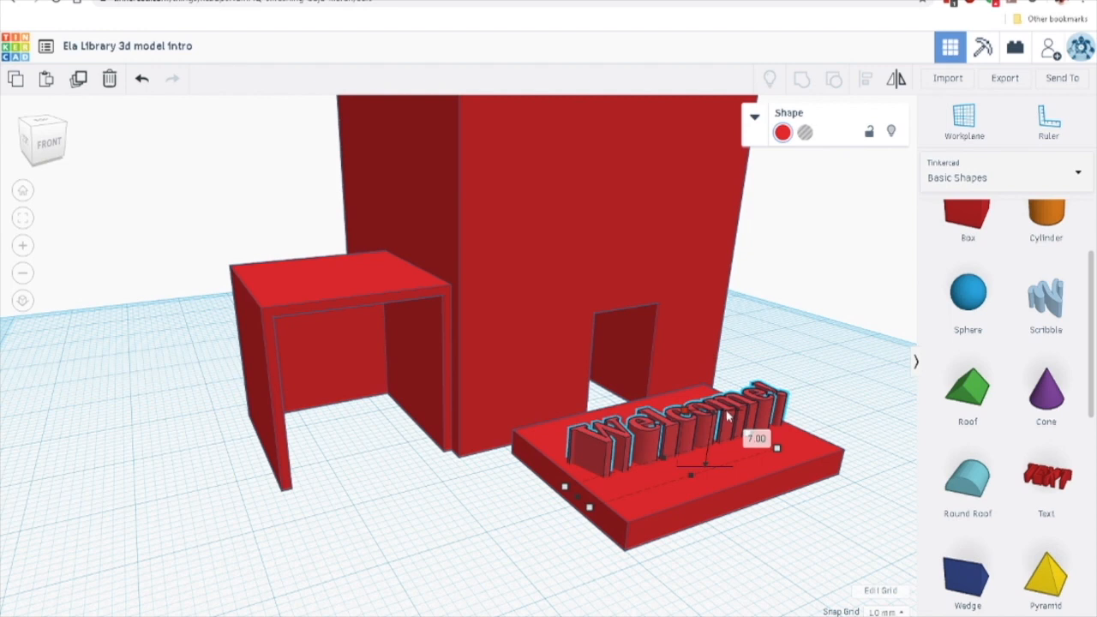
pyautogui.moveTo(728, 417); pyautogui.dragTo(725, 433)
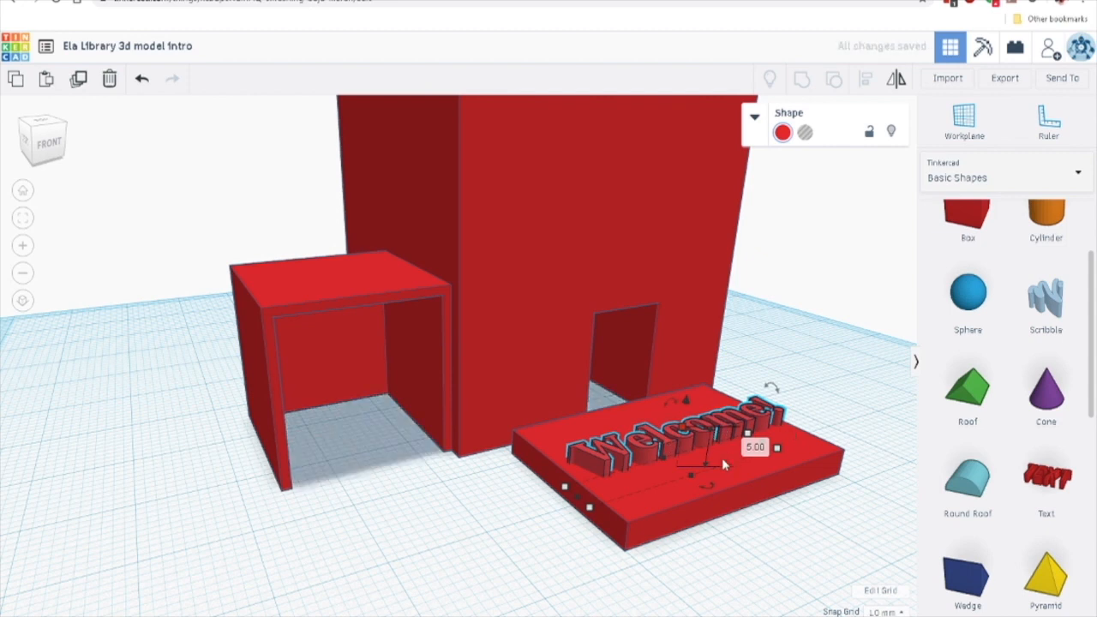
pyautogui.click(698, 499)
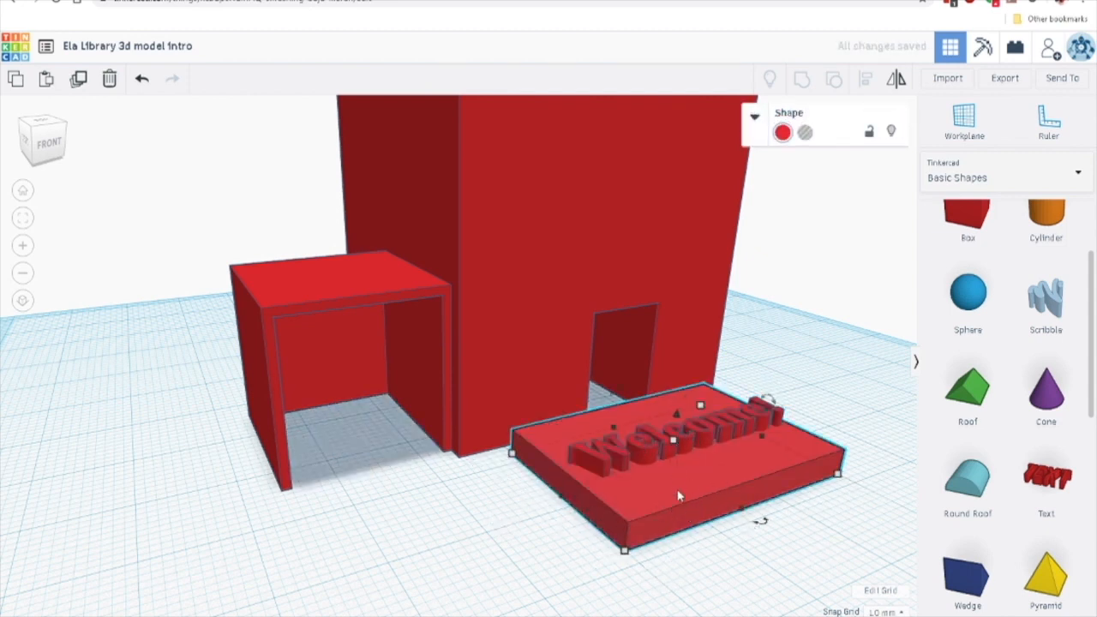
pyautogui.moveTo(751, 500); pyautogui.dragTo(637, 506, button='right')
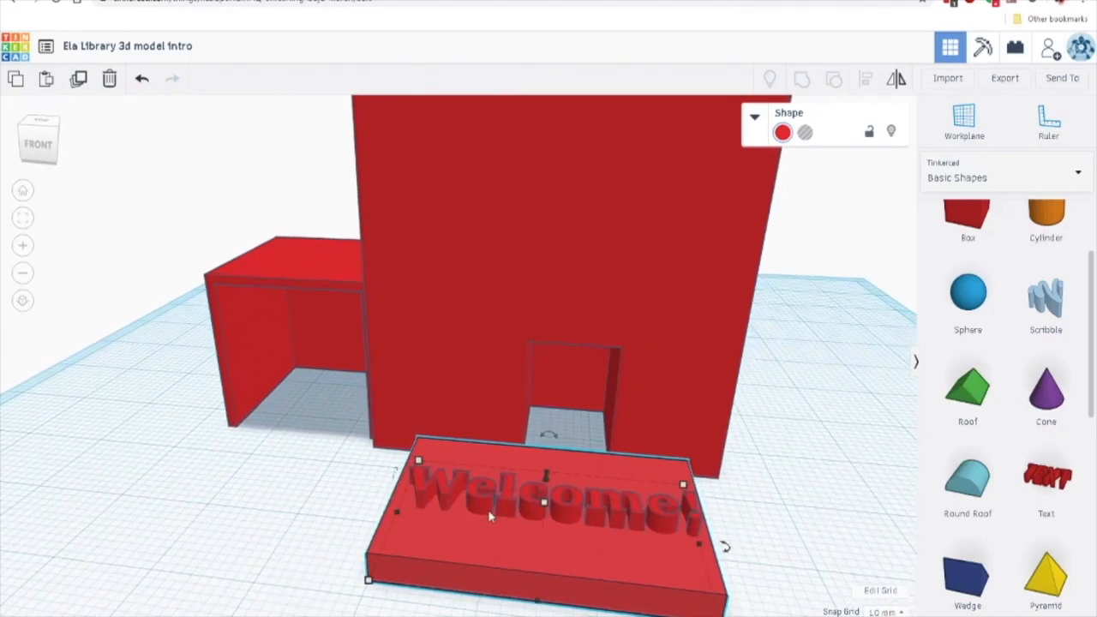
# - Change the "Welcome!" text on the front slab from a solid to a hole
pyautogui.moveTo(418, 510); pyautogui.dragTo(480, 506, button='right')
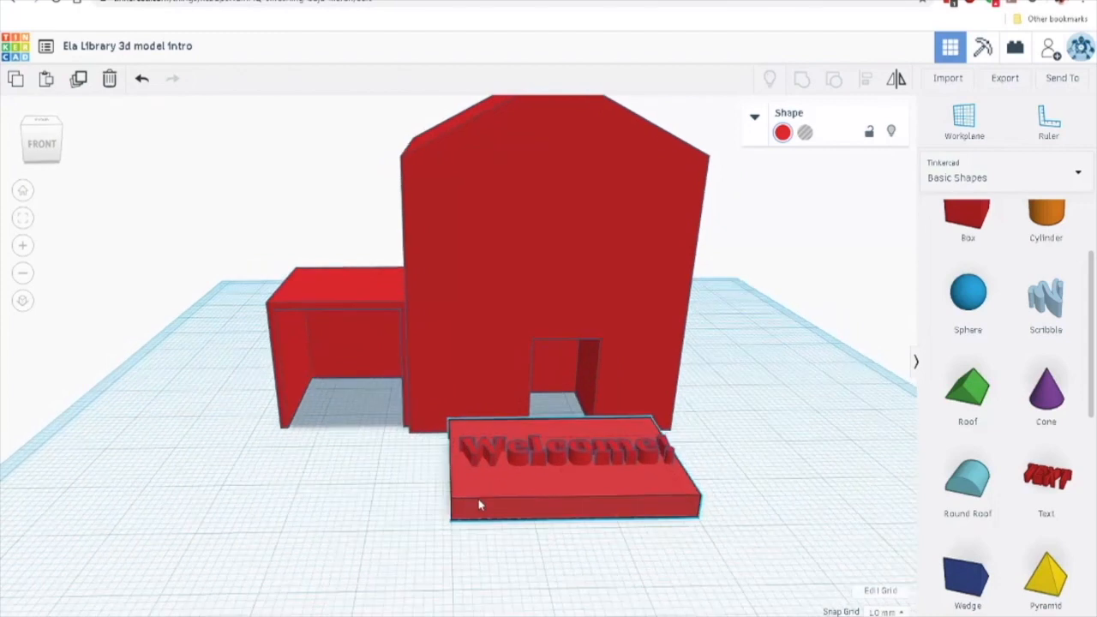
pyautogui.click(393, 497)
pyautogui.moveTo(420, 472); pyautogui.dragTo(389, 473, button='right')
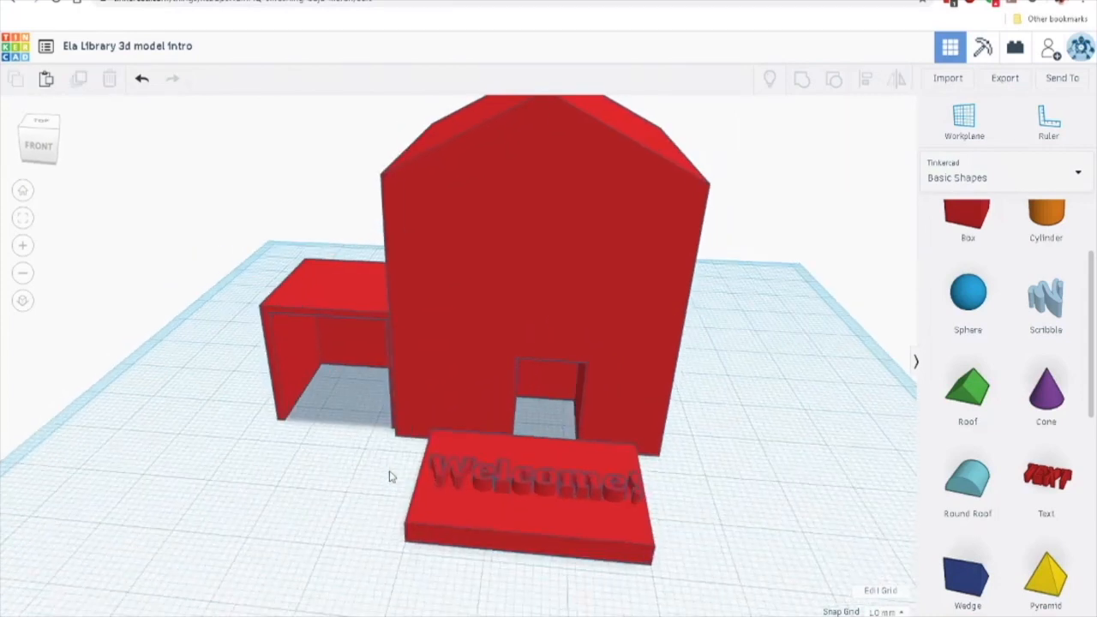
pyautogui.click(436, 478)
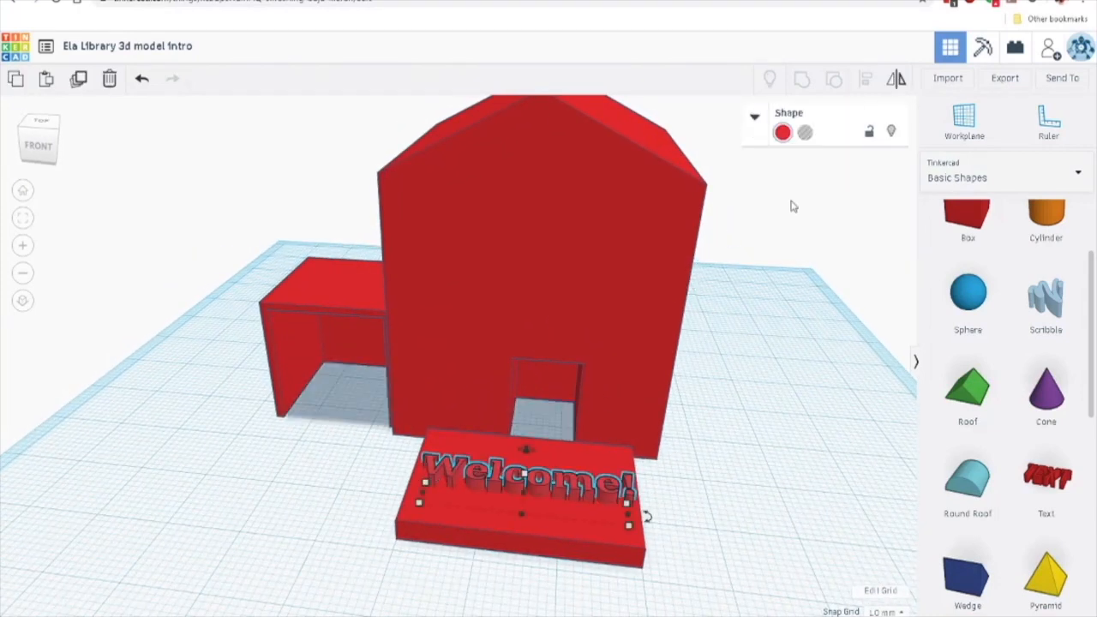
pyautogui.click(806, 135)
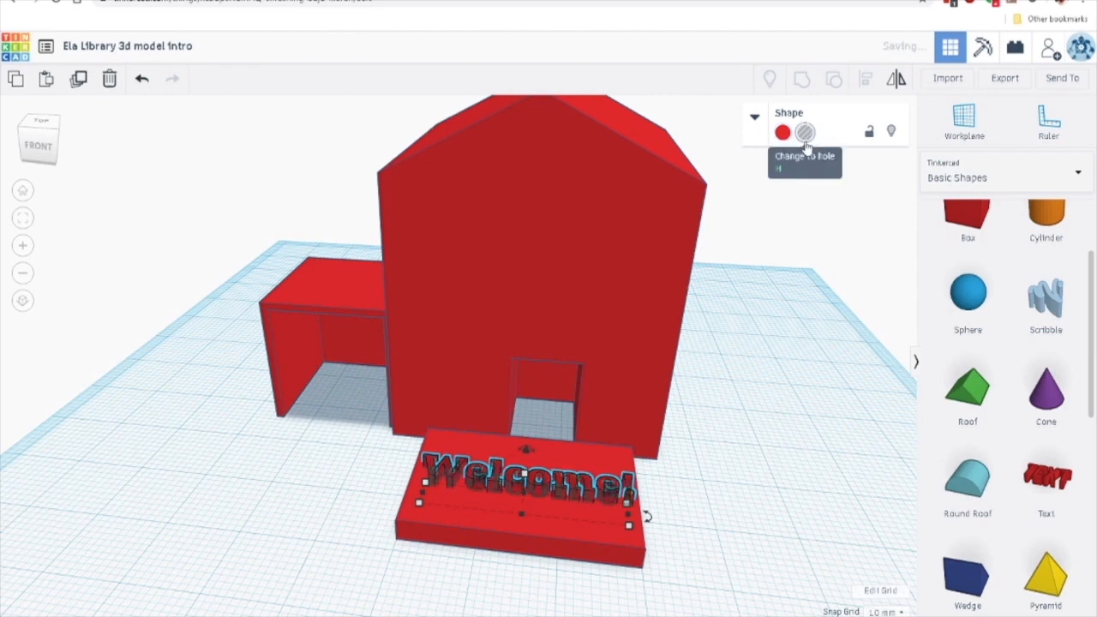
pyautogui.click(764, 443)
# - Group the "Welcome!" hole with the front slab to cut the lettering out and inspect the cut up close
pyautogui.moveTo(570, 550); pyautogui.dragTo(460, 538, button='right')
pyautogui.moveTo(434, 500); pyautogui.dragTo(506, 524)
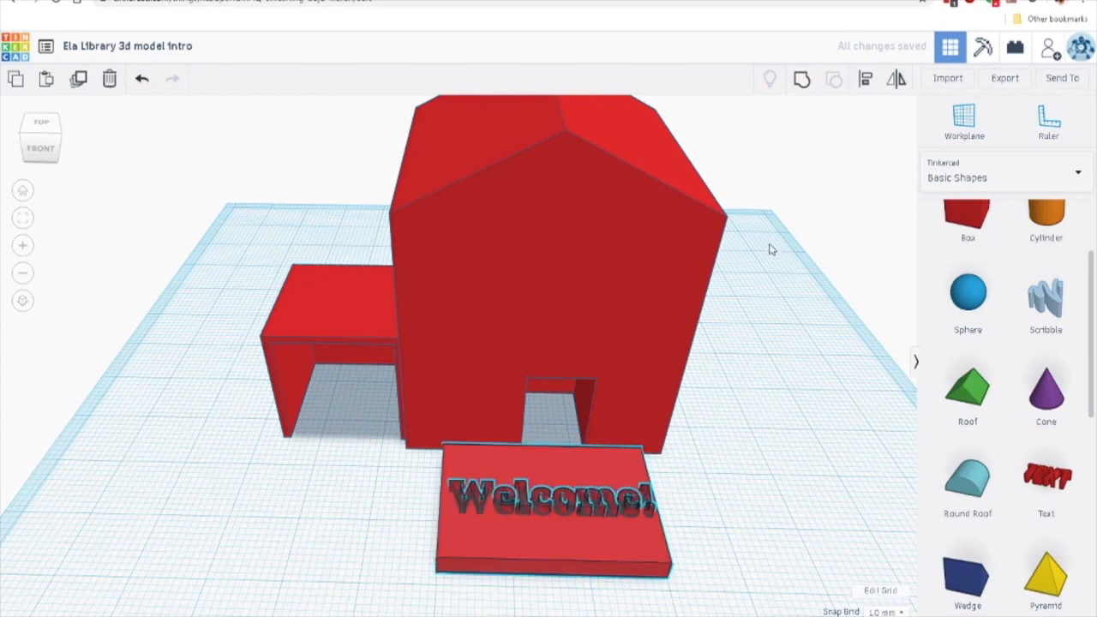
pyautogui.click(803, 80)
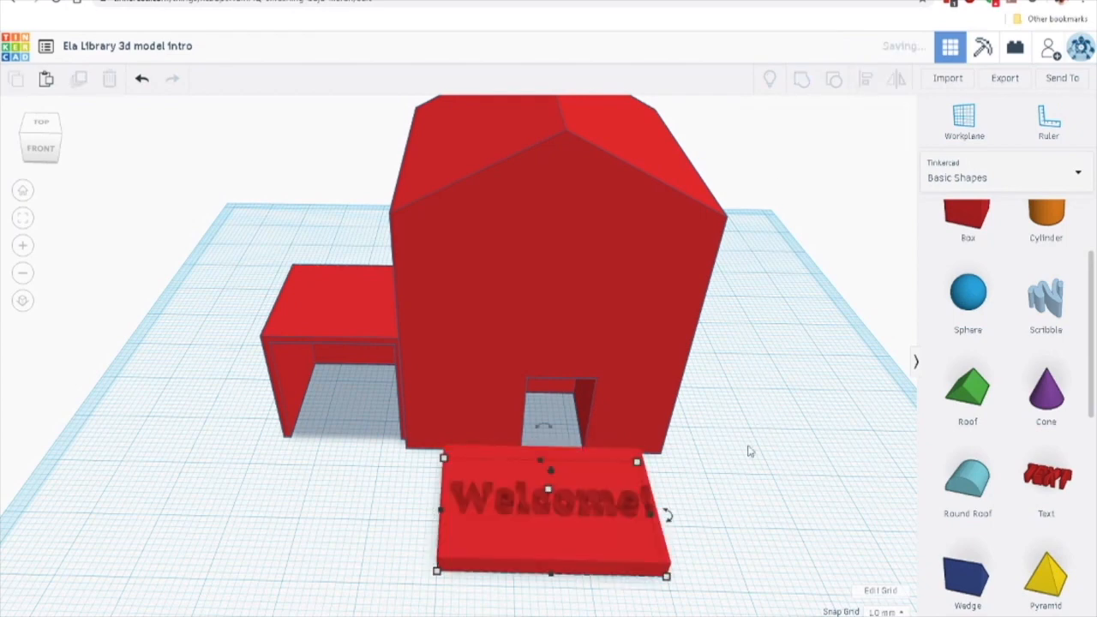
pyautogui.scroll(2, 748, 459)
pyautogui.moveTo(740, 465); pyautogui.dragTo(683, 424, button='right')
pyautogui.click(760, 520)
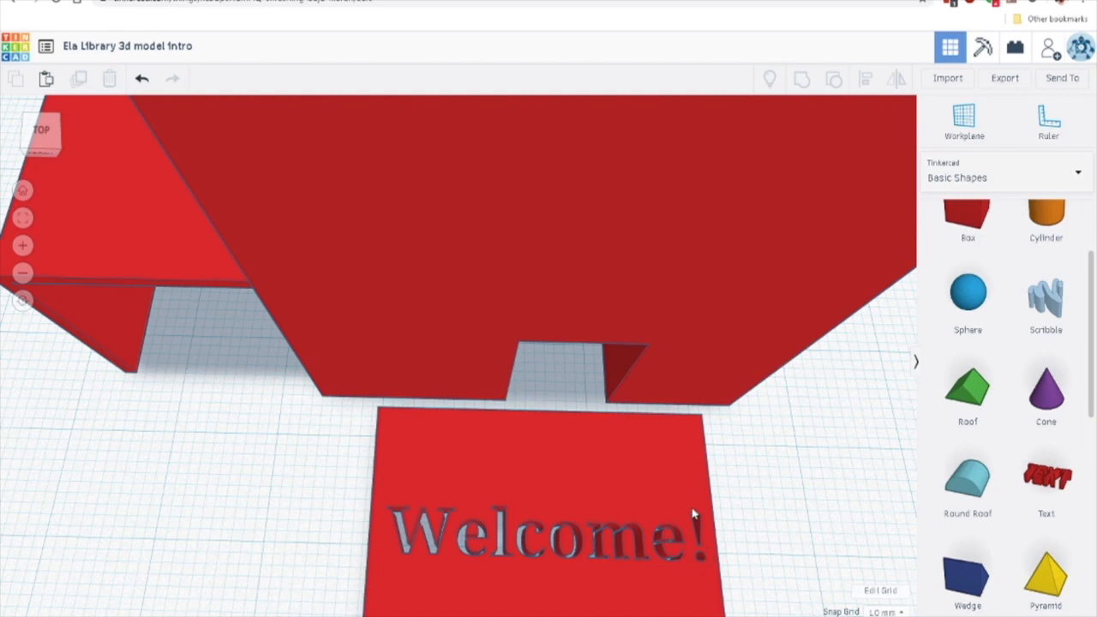
pyautogui.scroll(-3, 632, 512)
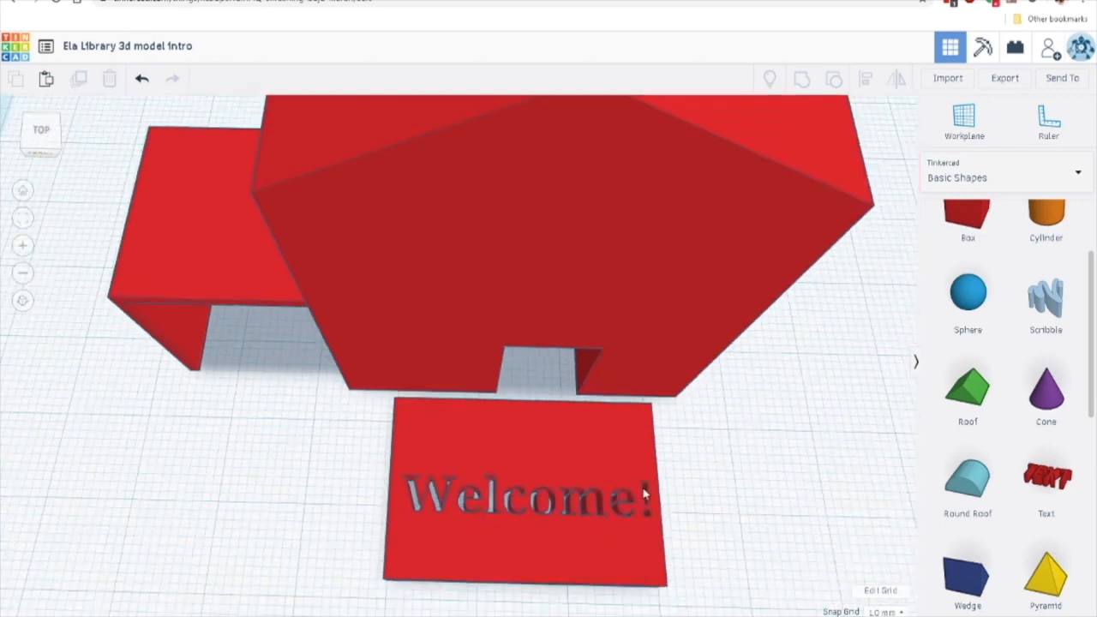
pyautogui.moveTo(632, 510); pyautogui.dragTo(651, 492, button='right')
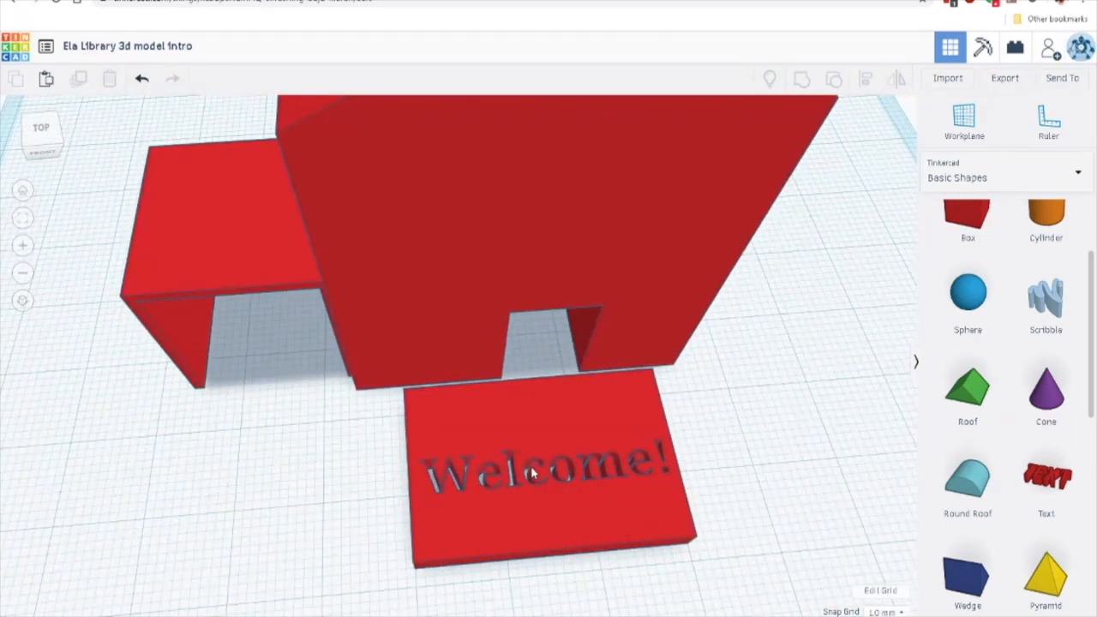
pyautogui.scroll(4, 526, 508)
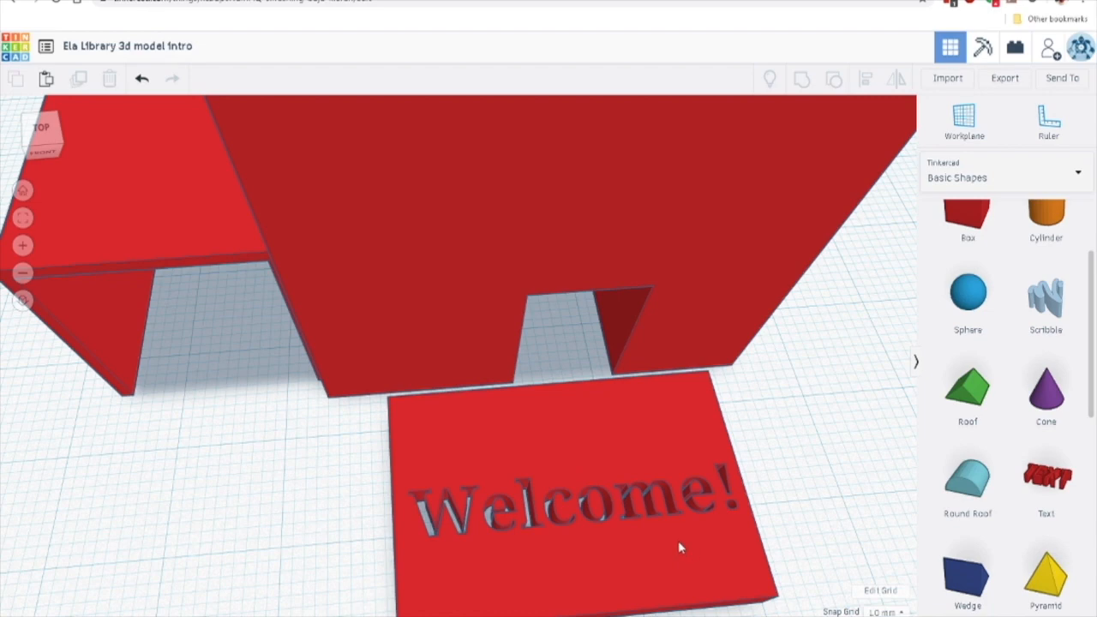
pyautogui.moveTo(673, 517); pyautogui.dragTo(661, 487, button='right')
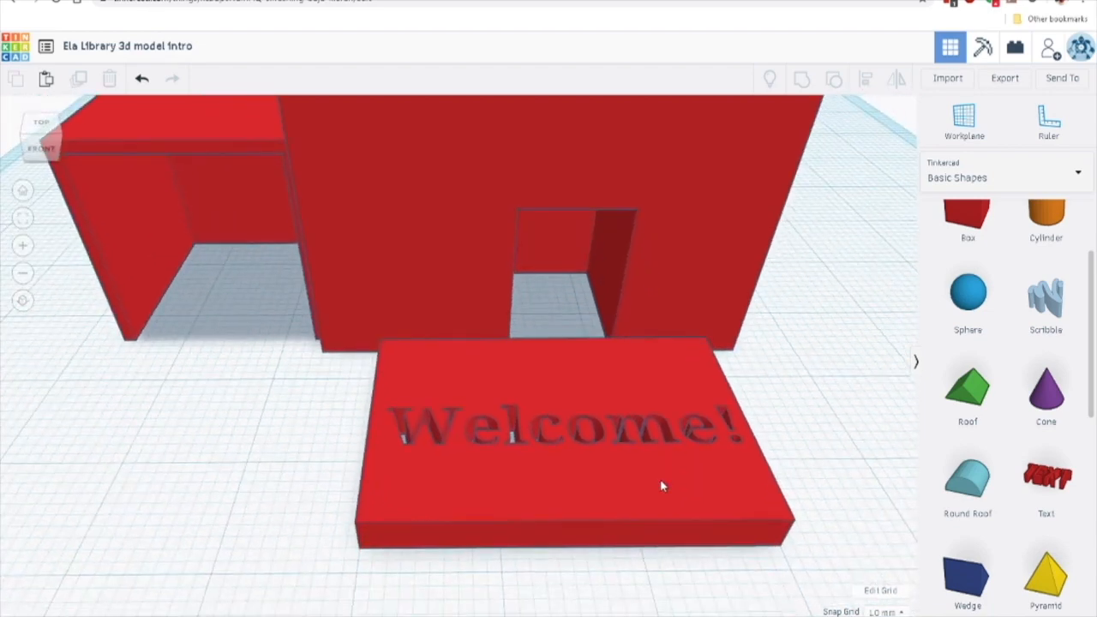
# - Ungroup the doormat and raise the "Welcome!" hole slightly so that it cuts less deeply into the slab
pyautogui.click(625, 477)
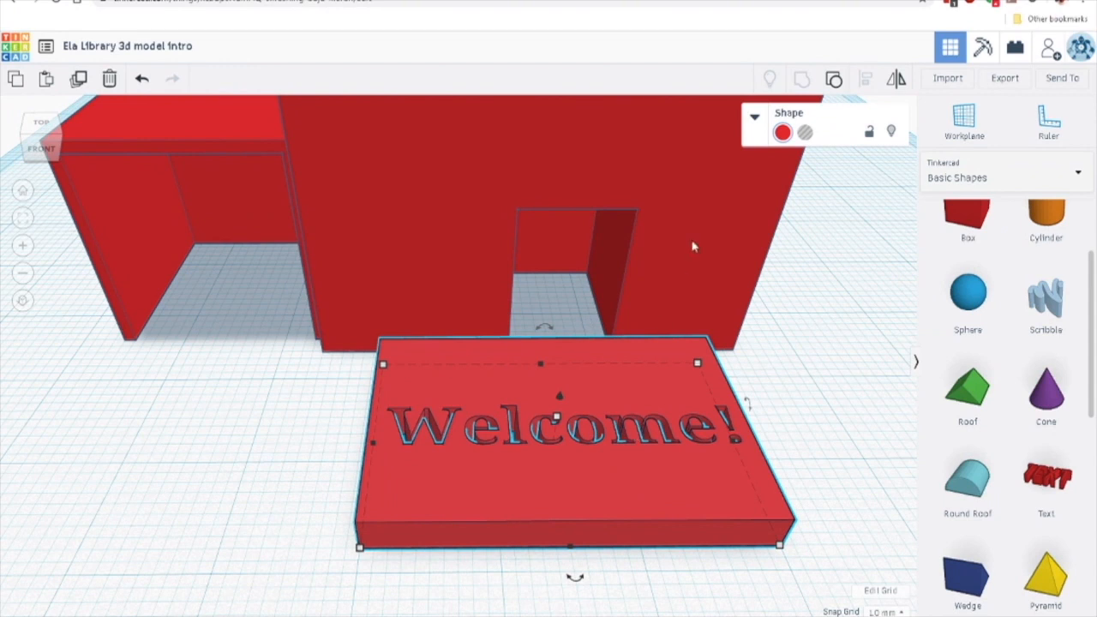
pyautogui.click(836, 78)
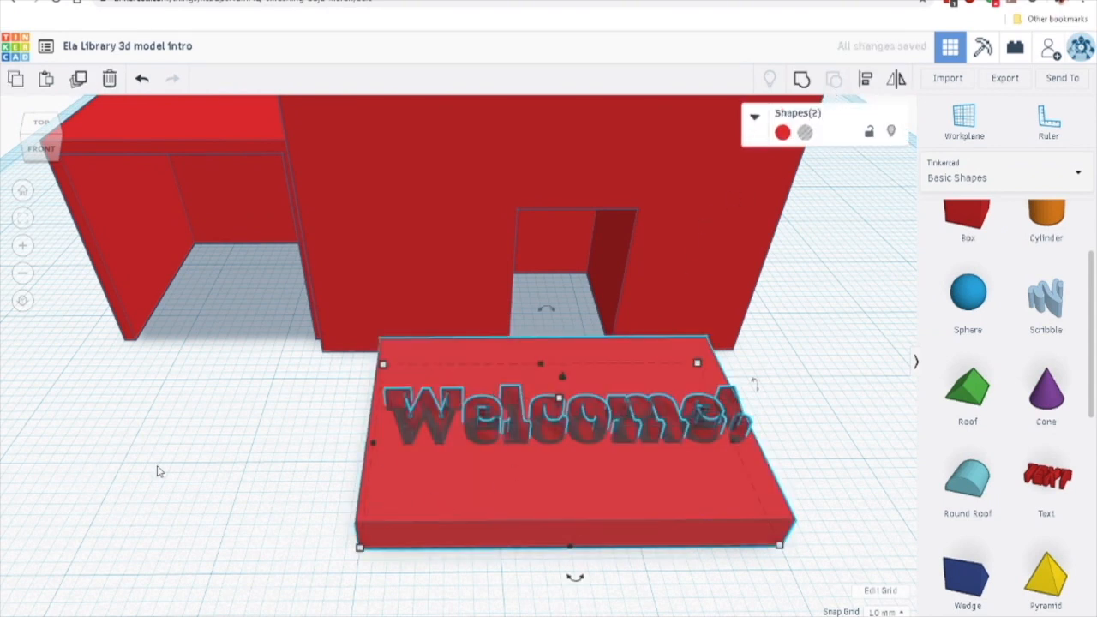
pyautogui.click(213, 456)
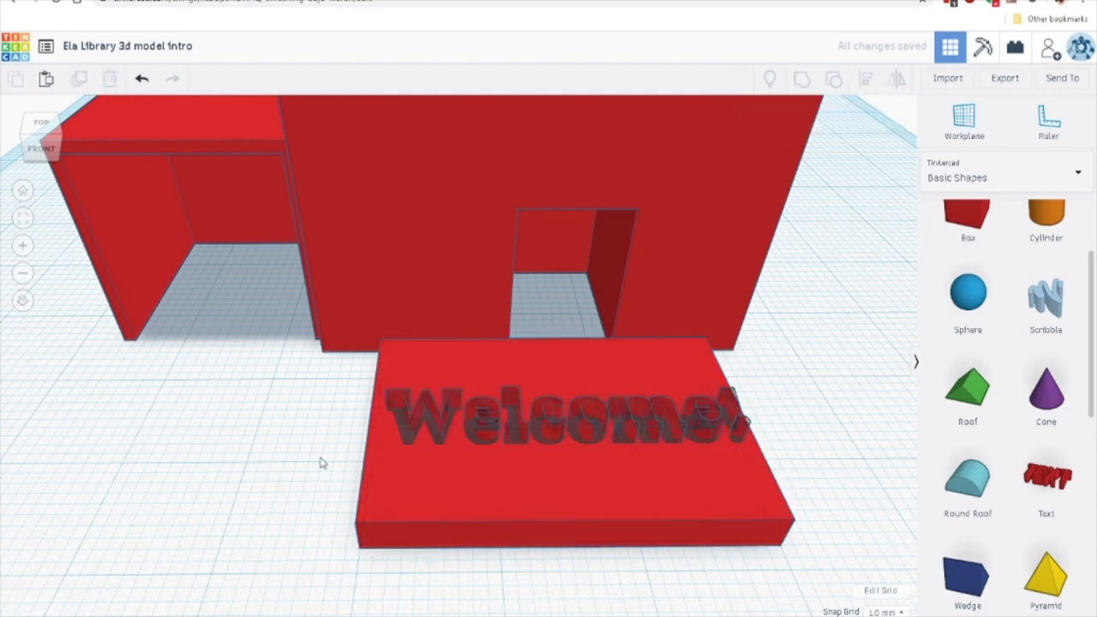
pyautogui.click(410, 429)
pyautogui.moveTo(326, 448); pyautogui.dragTo(570, 346, button='right')
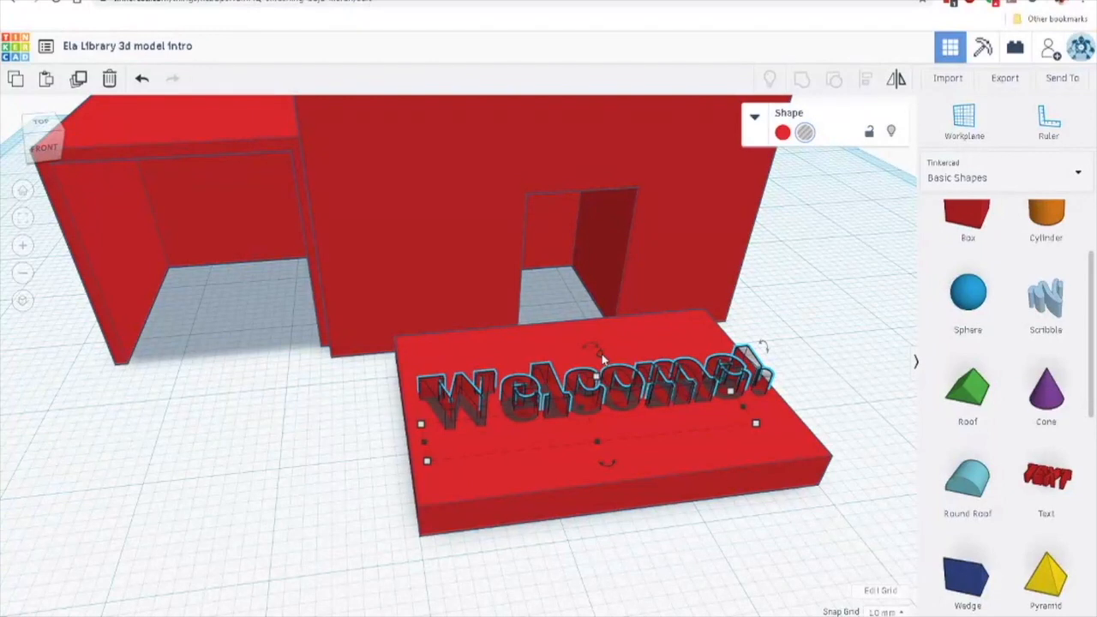
pyautogui.moveTo(603, 360); pyautogui.dragTo(601, 346)
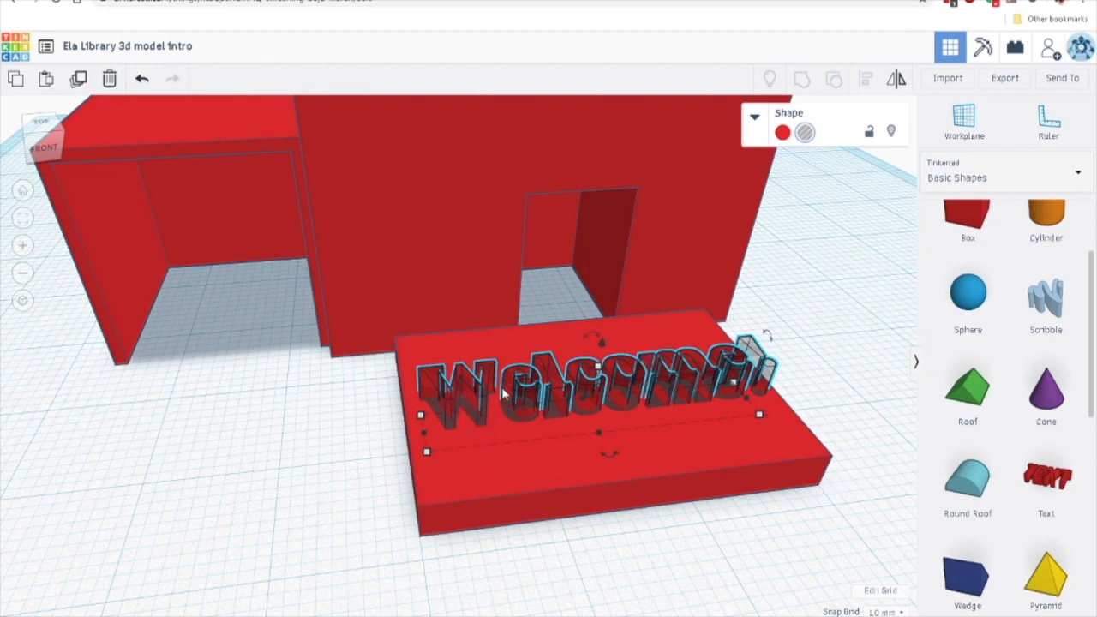
# - Group the raised "Welcome!" hole with the front slab again to engrave the lettering
pyautogui.moveTo(804, 363); pyautogui.dragTo(262, 429, button='right')
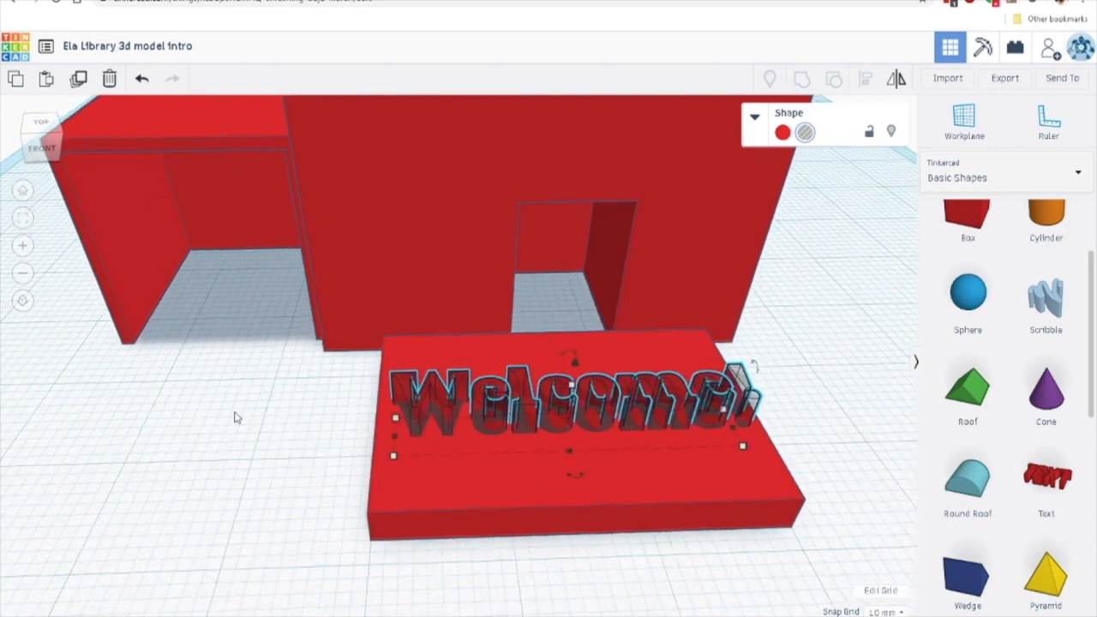
pyautogui.click(338, 400)
pyautogui.moveTo(338, 388); pyautogui.dragTo(453, 431)
pyautogui.click(802, 80)
pyautogui.moveTo(803, 400); pyautogui.dragTo(801, 447, button='right')
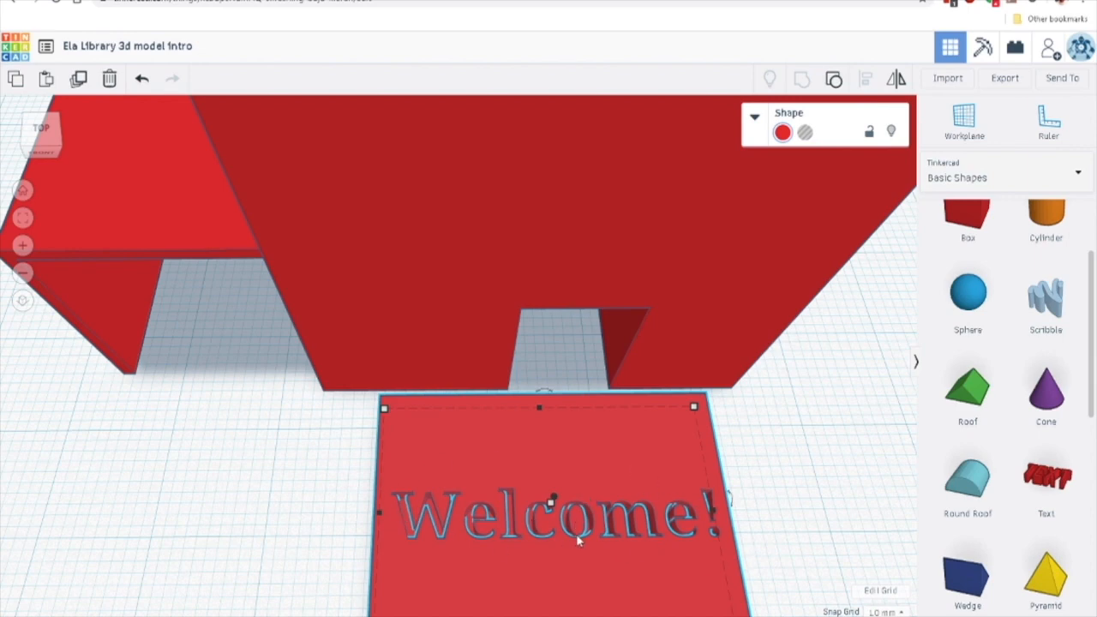
# - Examine the complete house, garage and engraved doormat from the front at several angles
pyautogui.scroll(-10, 578, 540)
pyautogui.moveTo(655, 458); pyautogui.dragTo(655, 432, button='right')
pyautogui.click(531, 305)
pyautogui.scroll(-3, 528, 299)
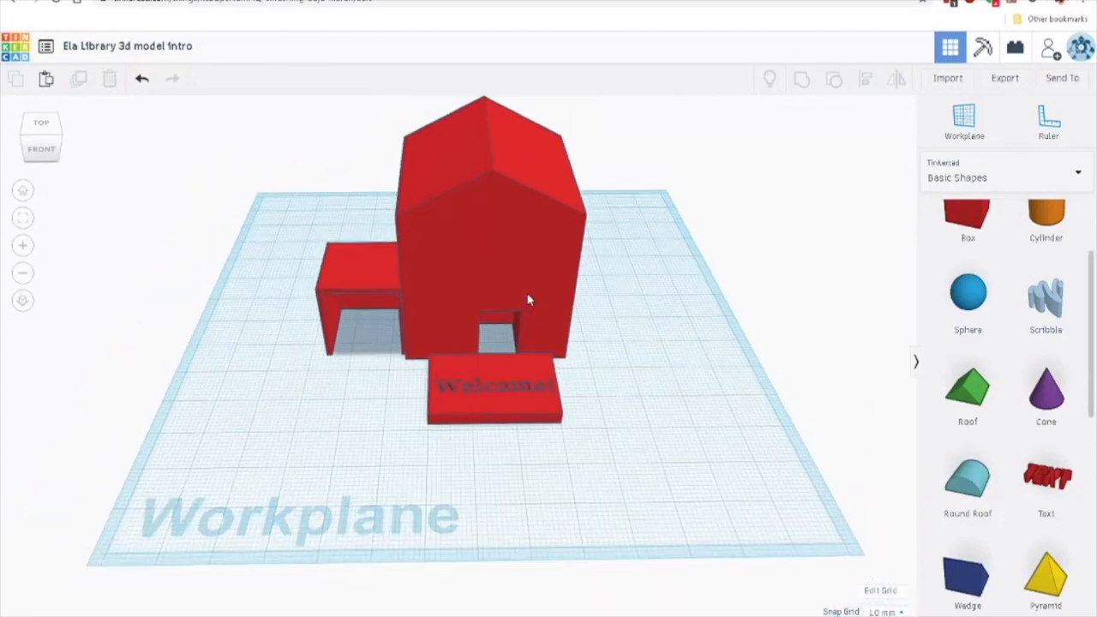
pyautogui.scroll(-3, 528, 299)
pyautogui.scroll(3, 528, 300)
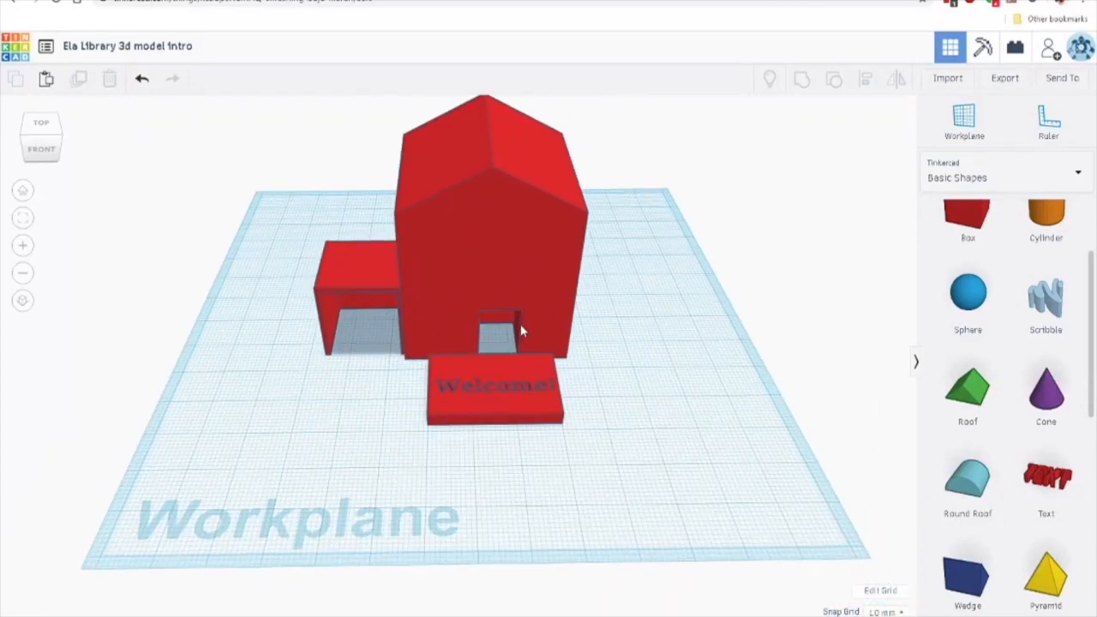
pyautogui.moveTo(649, 348); pyautogui.dragTo(654, 336, button='right')
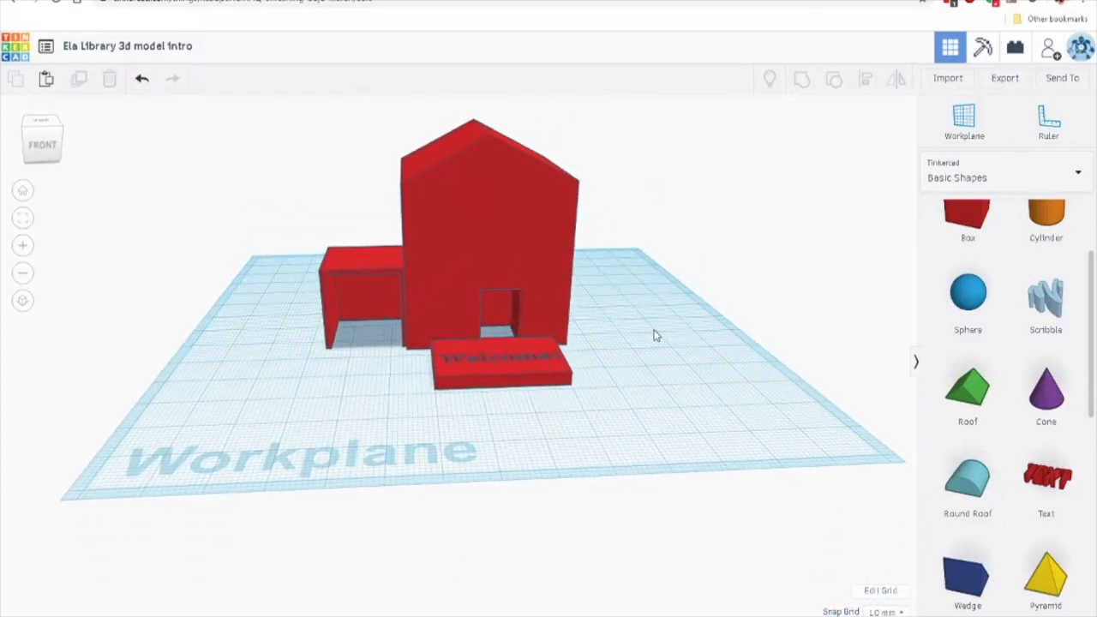
pyautogui.moveTo(640, 291); pyautogui.dragTo(595, 245, button='right')
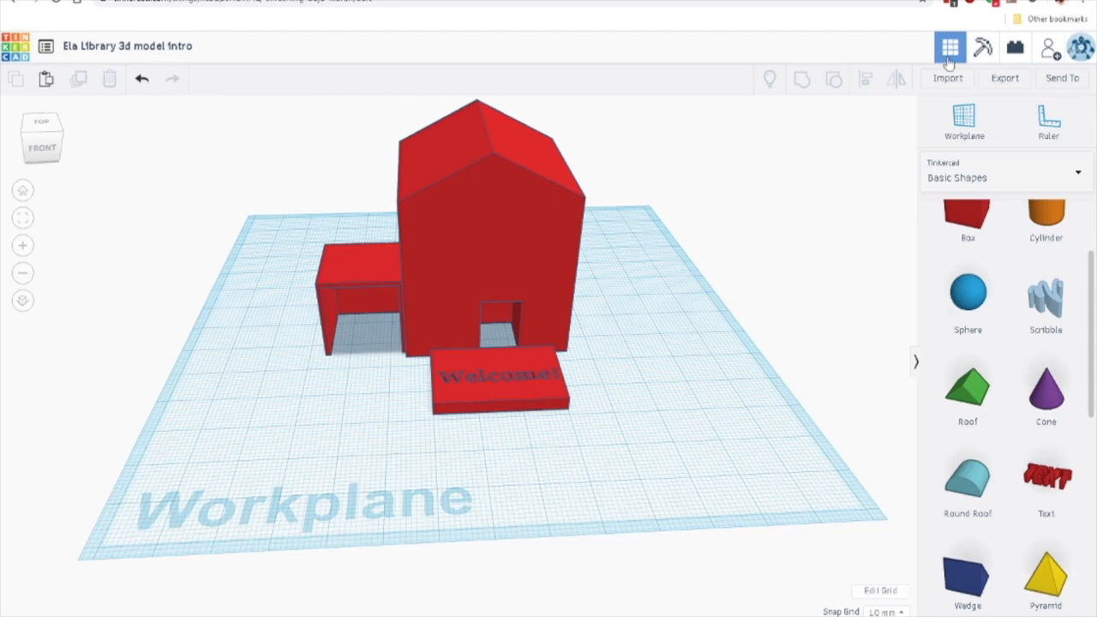
# - Open the export options for the whole design and close them without downloading
pyautogui.click(1002, 80)
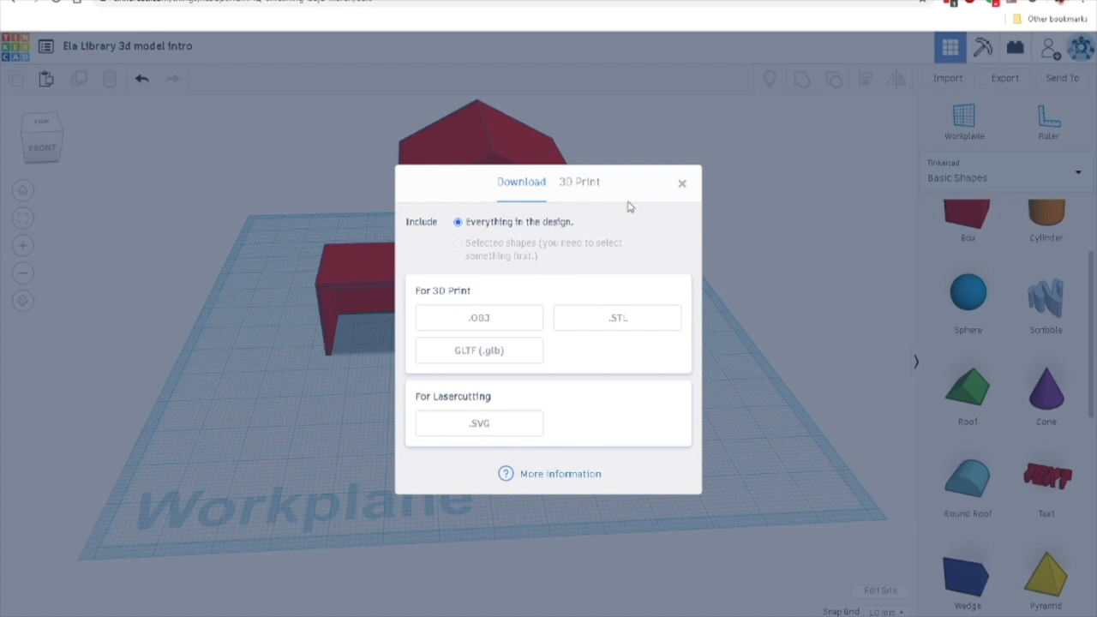
pyautogui.click(684, 185)
# - Place a sphere far off the workplane behind the house and check the export options with everything in the design included
pyautogui.click(968, 294)
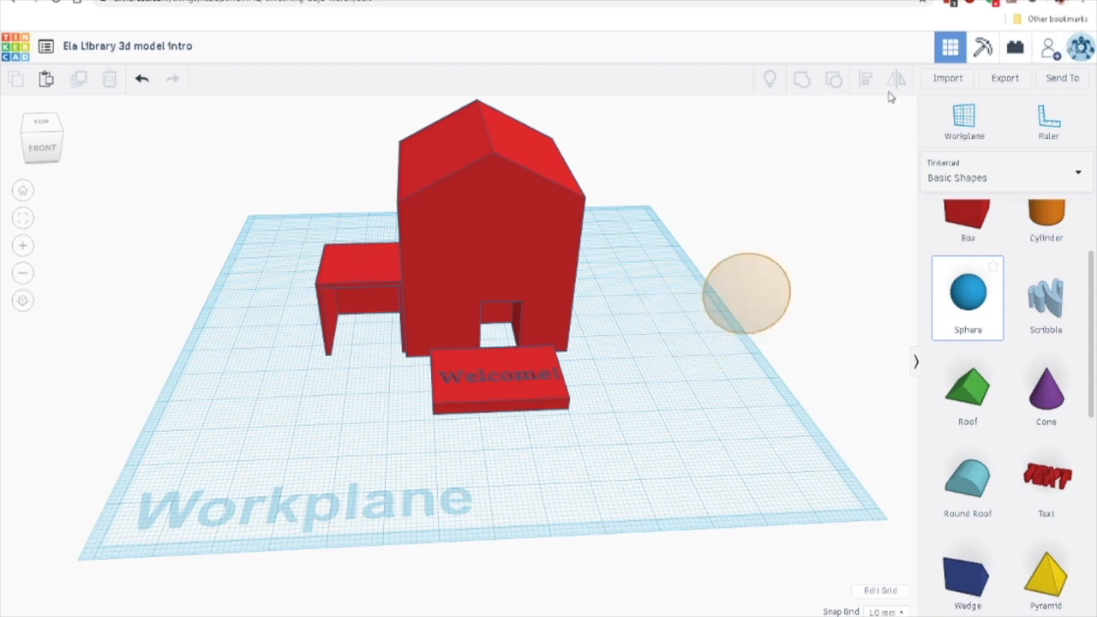
pyautogui.click(862, 158)
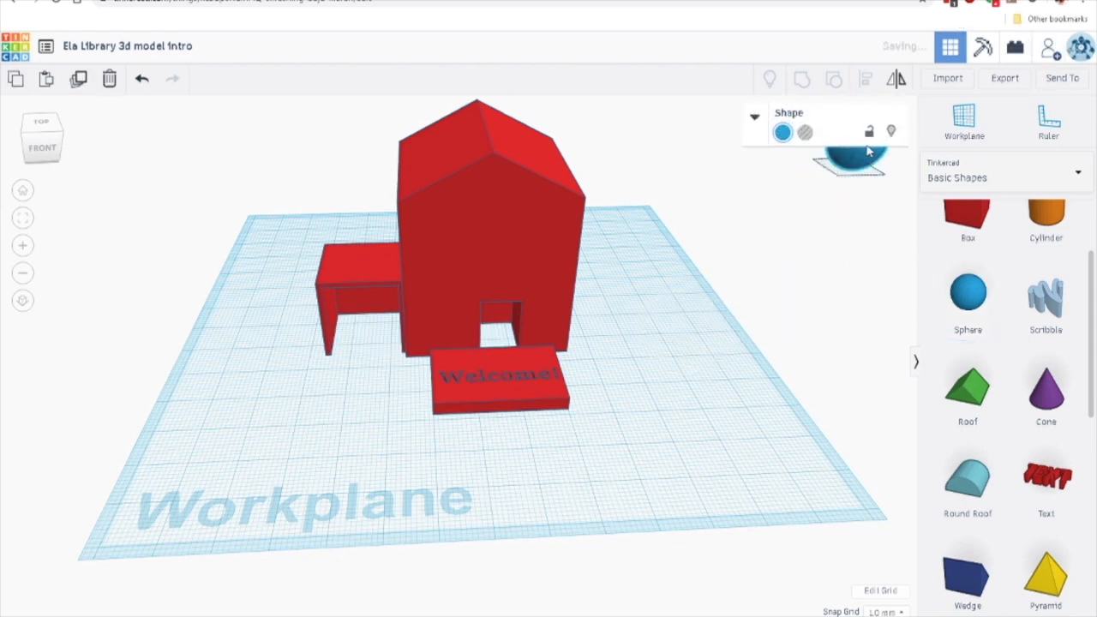
pyautogui.moveTo(868, 153); pyautogui.dragTo(1016, 71)
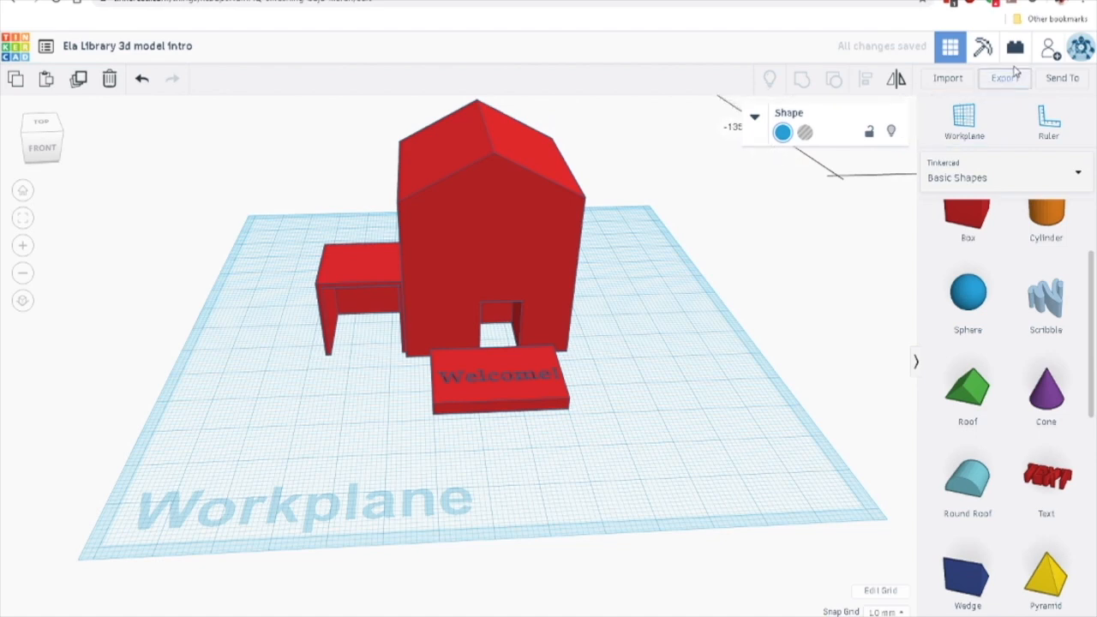
pyautogui.click(695, 277)
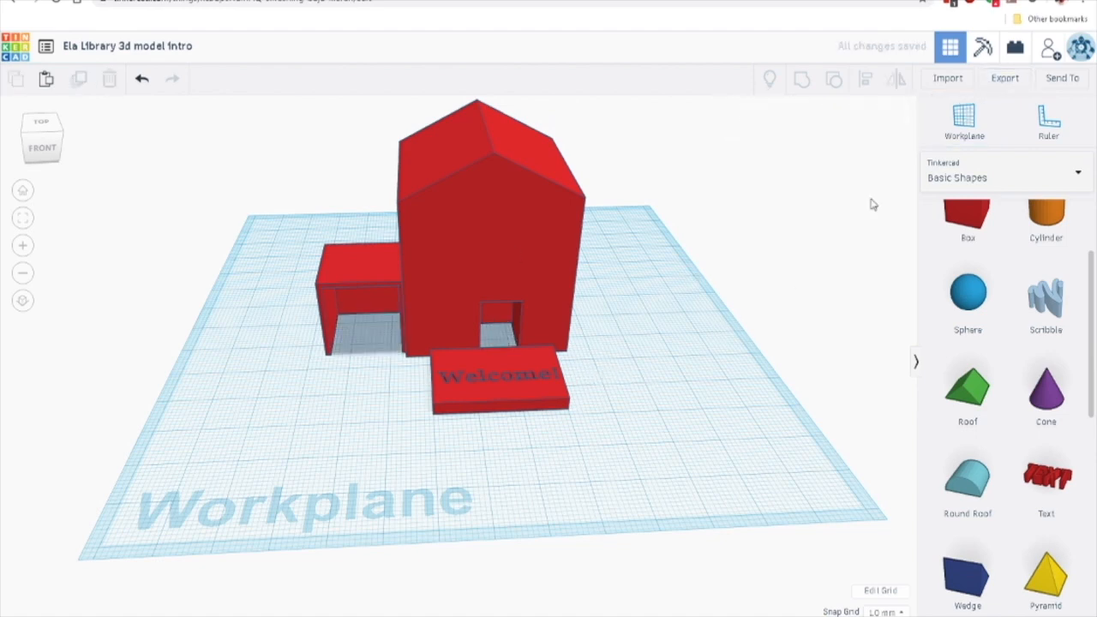
pyautogui.click(1007, 79)
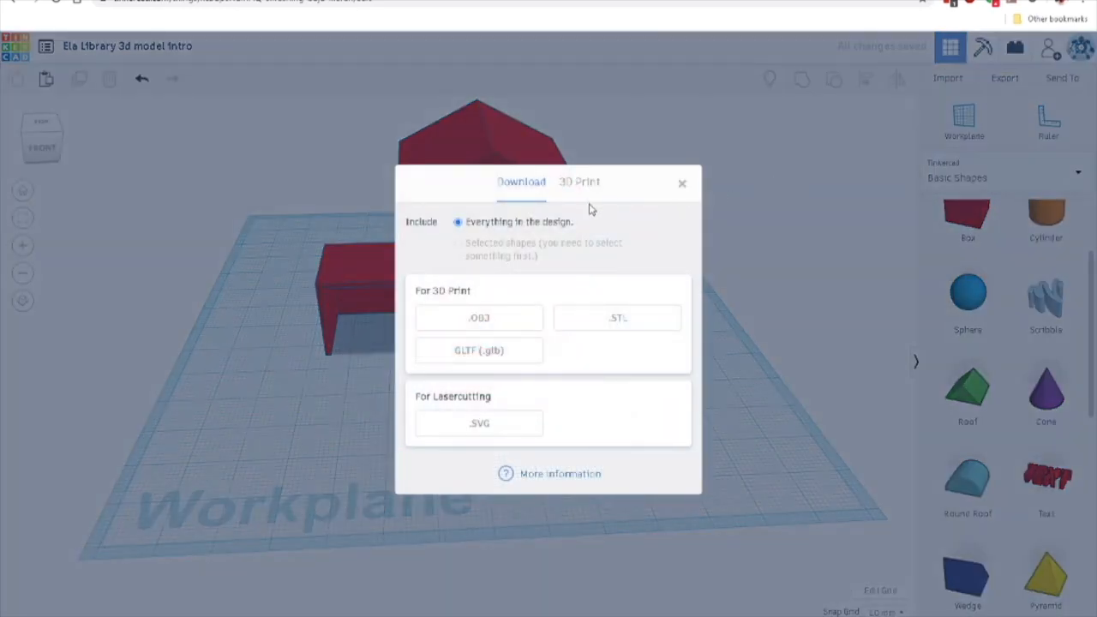
pyautogui.click(684, 187)
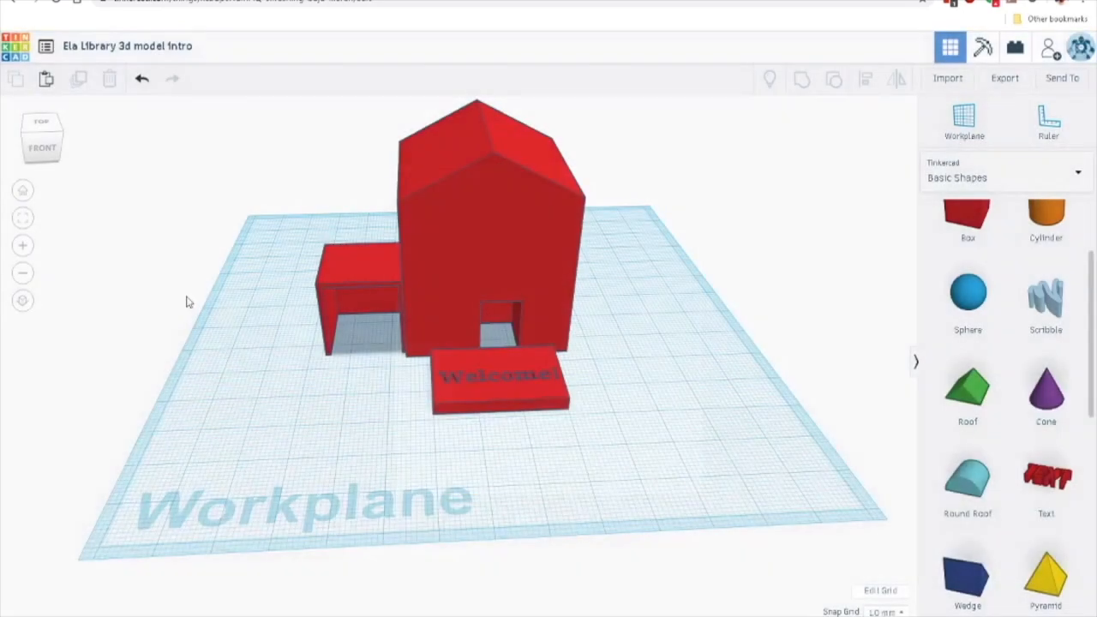
# - Fit all shapes in view to locate the stray sphere off the workplane and delete it
pyautogui.click(25, 218)
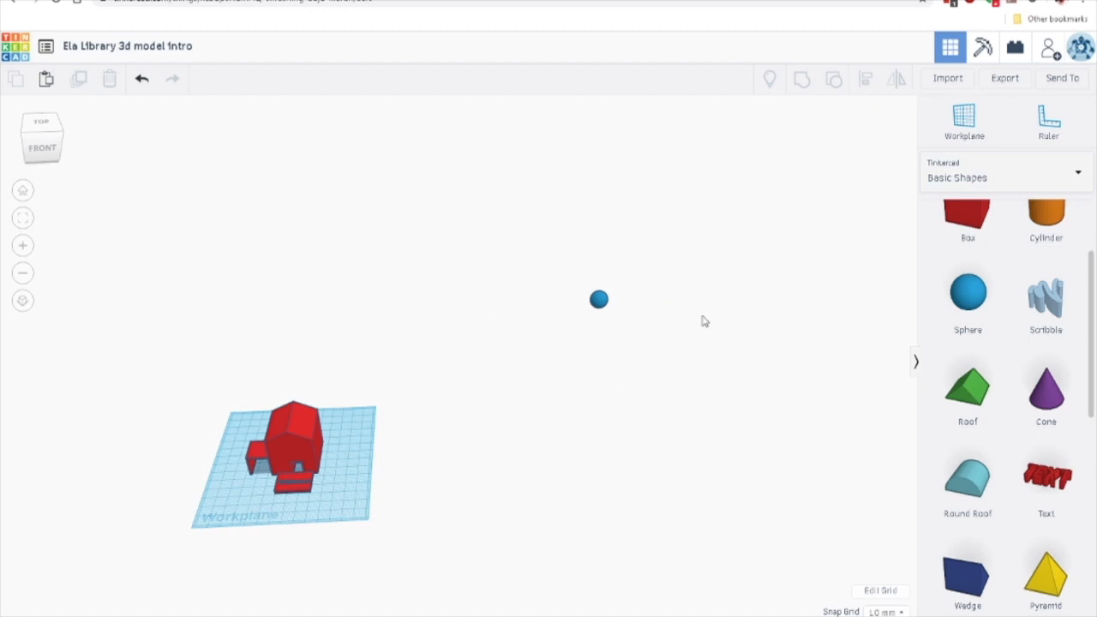
pyautogui.moveTo(582, 271); pyautogui.dragTo(666, 357)
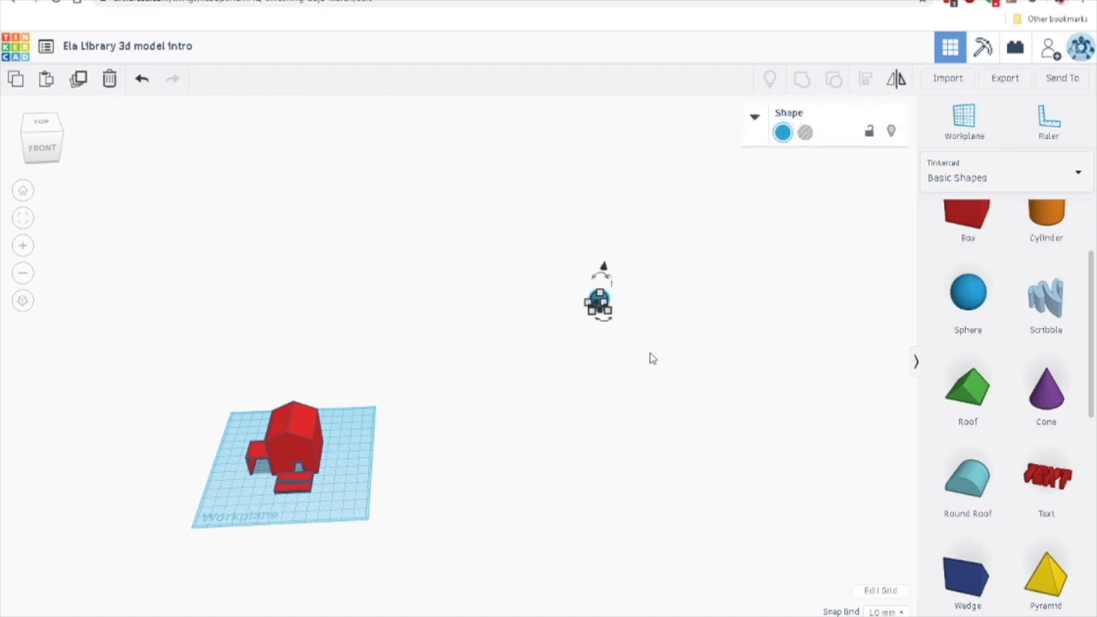
pyautogui.press('Delete')
# - Select the grouped house, restore the home view and open the export options for the selected shape
pyautogui.click(261, 469)
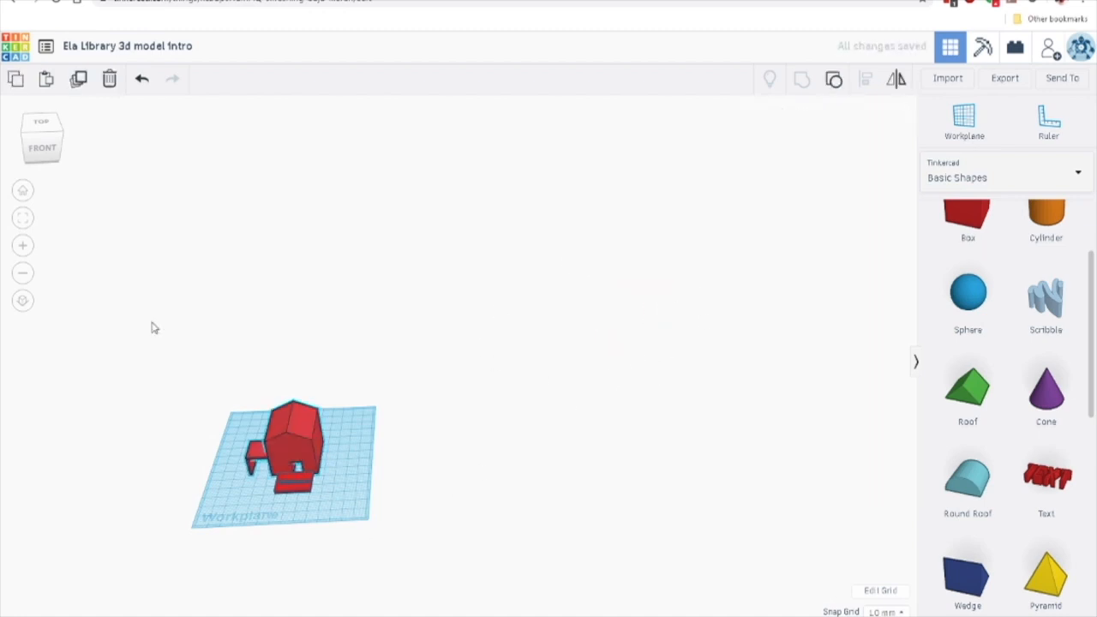
pyautogui.click(23, 191)
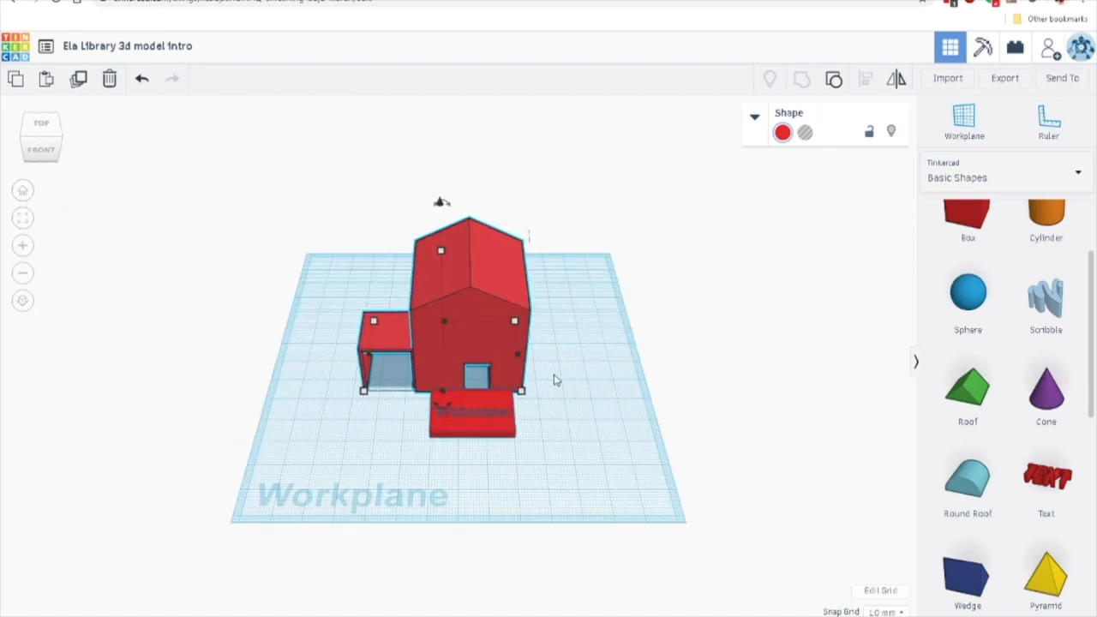
pyautogui.moveTo(343, 483); pyautogui.dragTo(369, 439, button='right')
pyautogui.scroll(3, 377, 439)
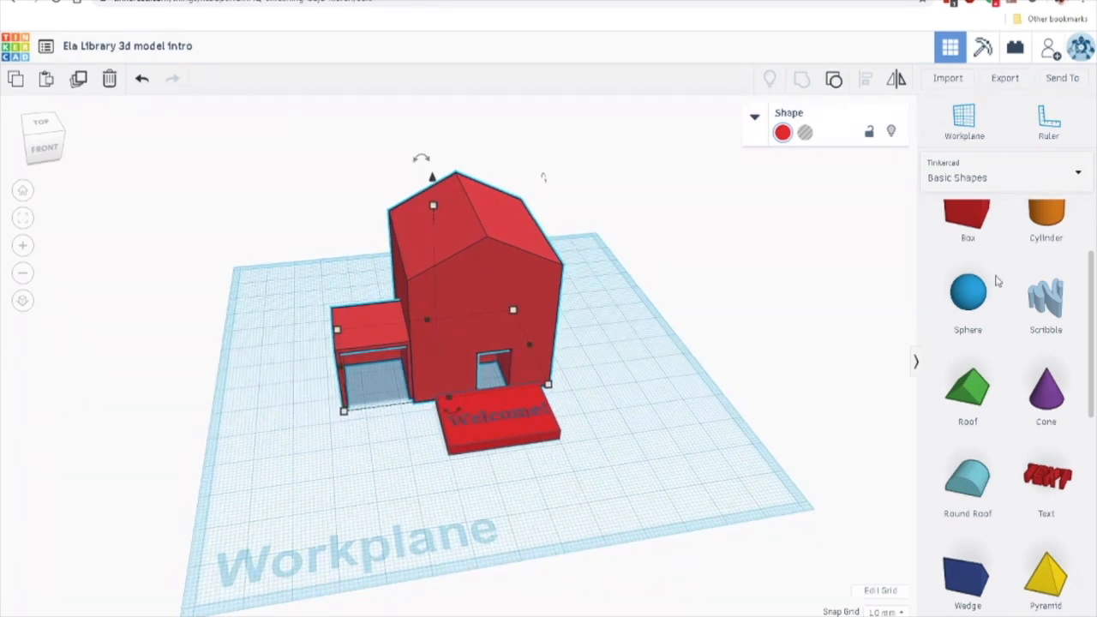
pyautogui.click(1008, 78)
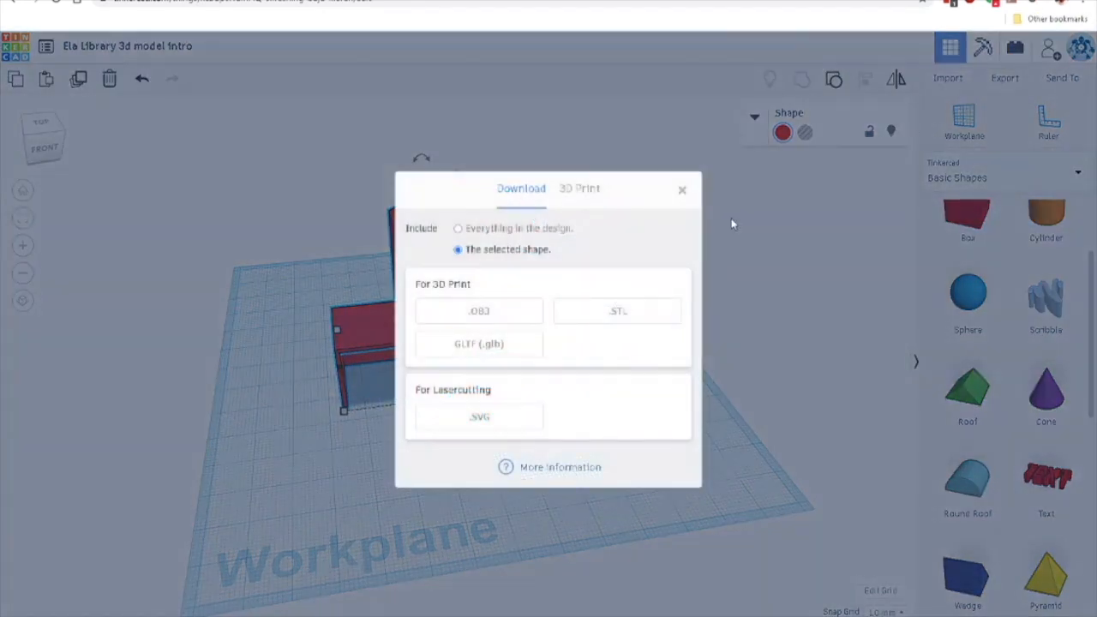
# - Close the export options, add the Welcome! doormat to the house selection and open the export options for both shapes
pyautogui.click(684, 191)
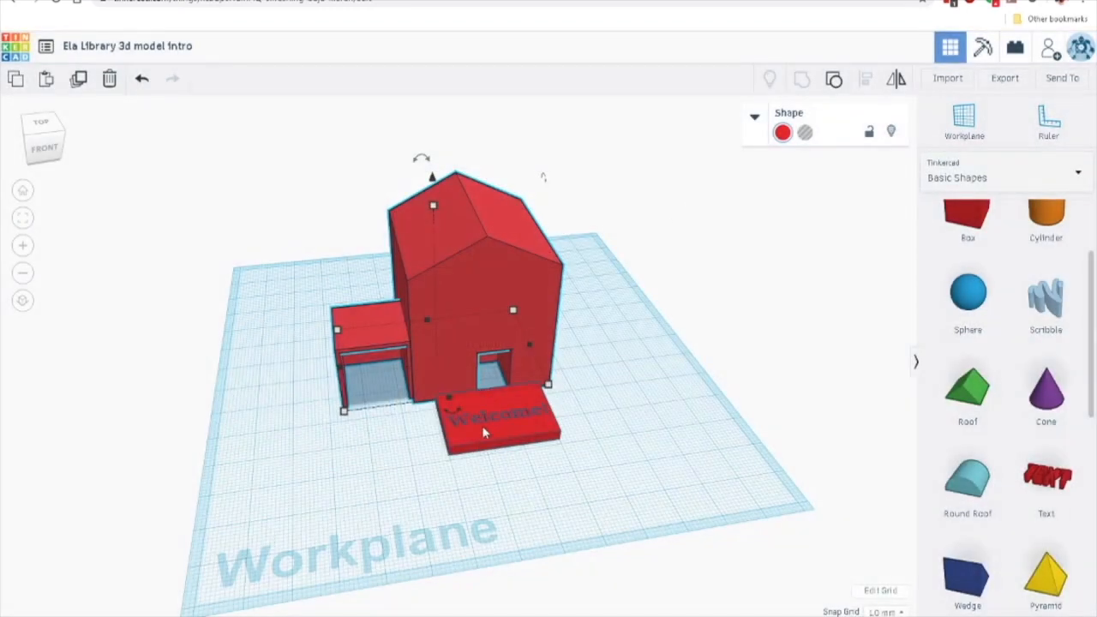
pyautogui.keyDown('shift'); pyautogui.click(492, 438); pyautogui.keyUp('shift')
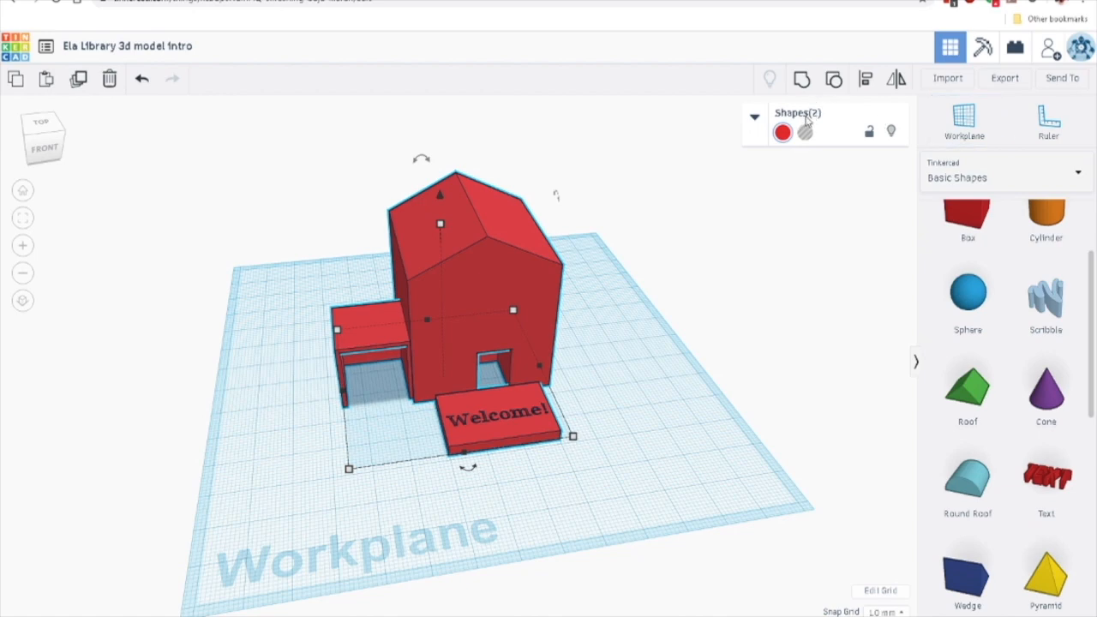
pyautogui.click(1006, 79)
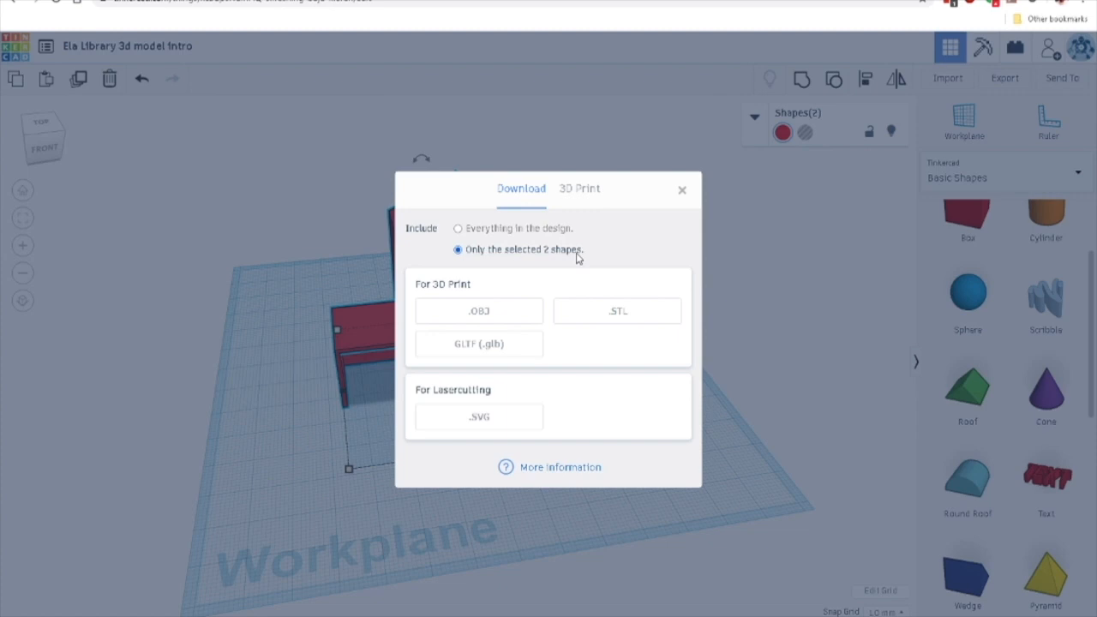
# - Include everything in the design, check the 3D Print service options, and download the model as an .STL file
pyautogui.click(459, 230)
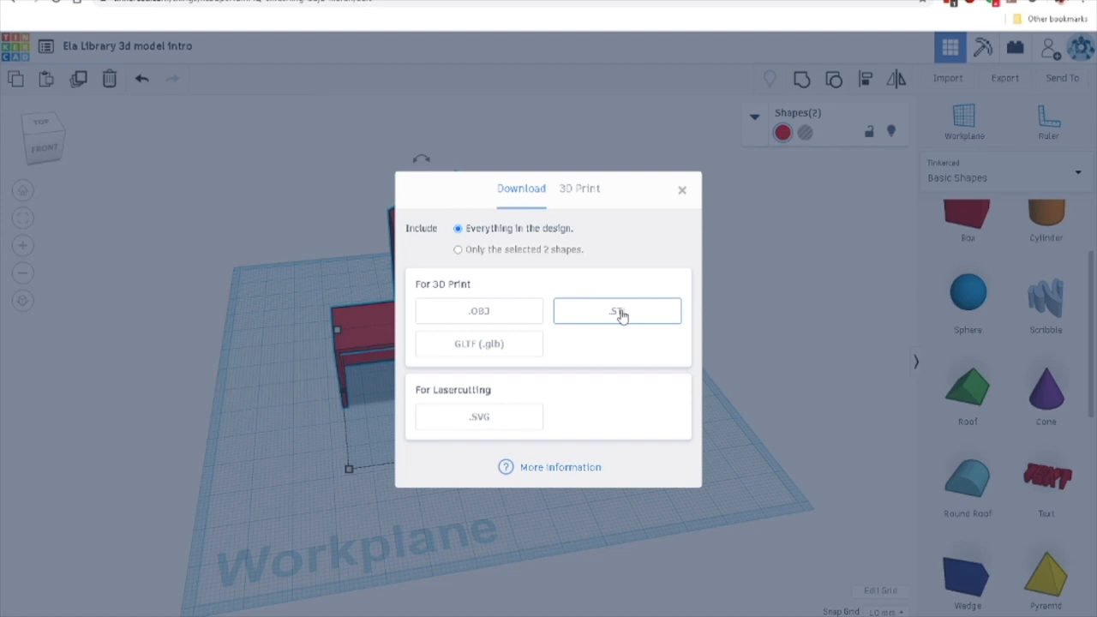
pyautogui.click(591, 194)
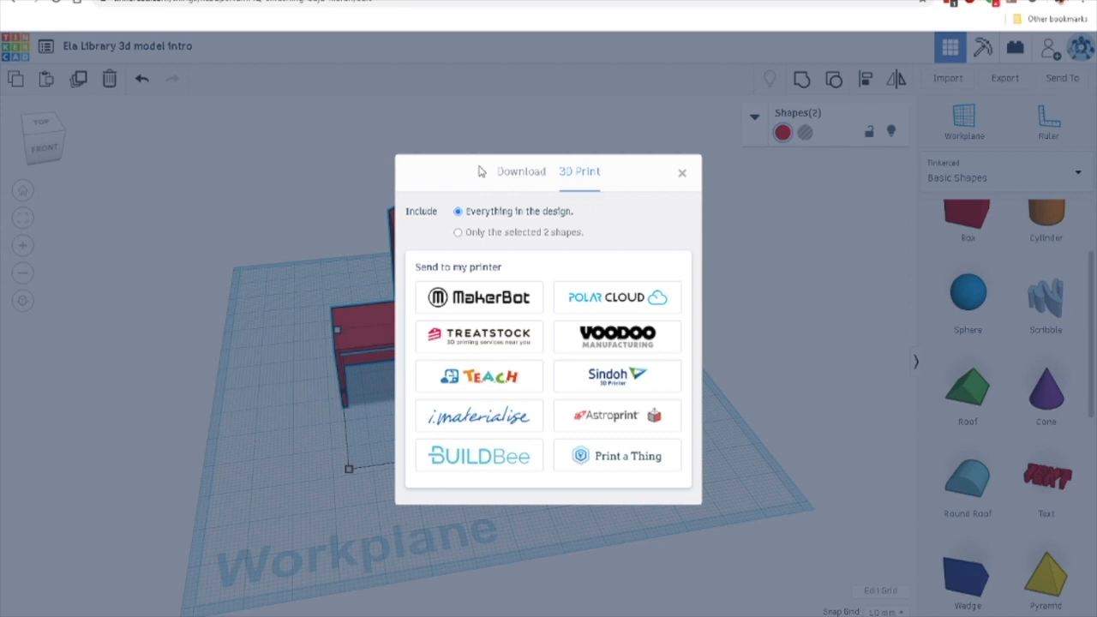
pyautogui.click(532, 172)
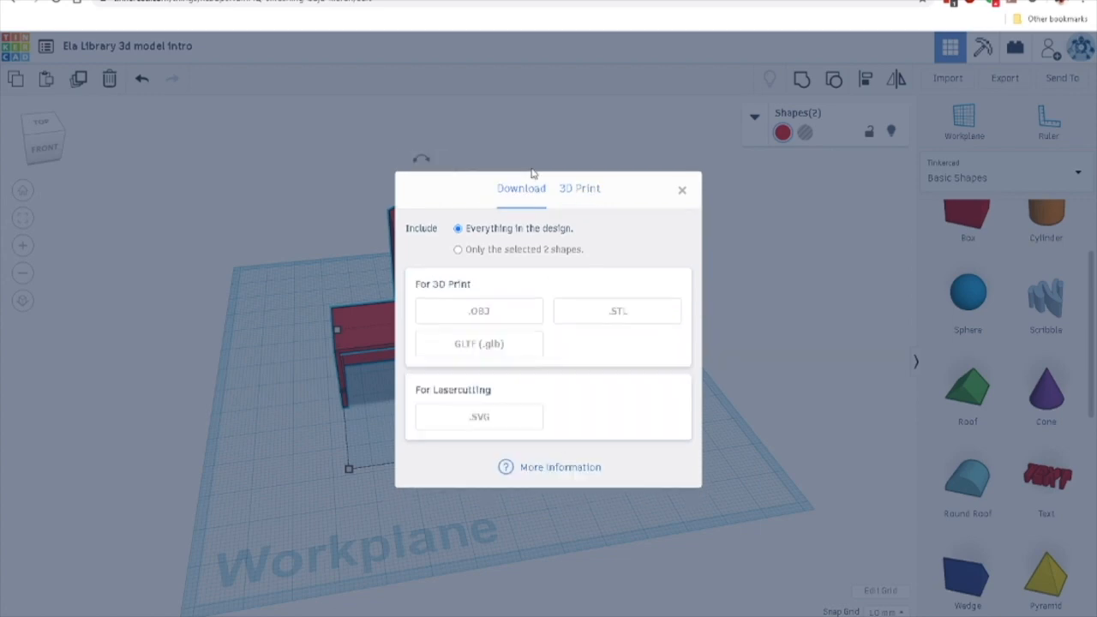
pyautogui.click(607, 318)
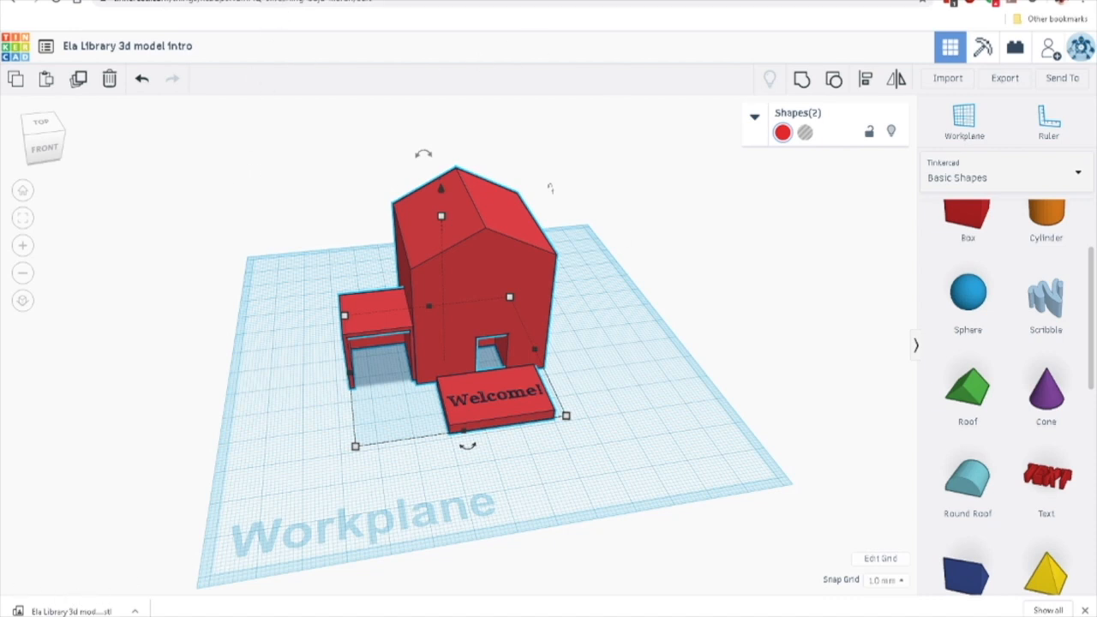
# - Switch to the Ela Area Public Library website and open the Forge 3D Print Job Submission page
pyautogui.click(94, 1)
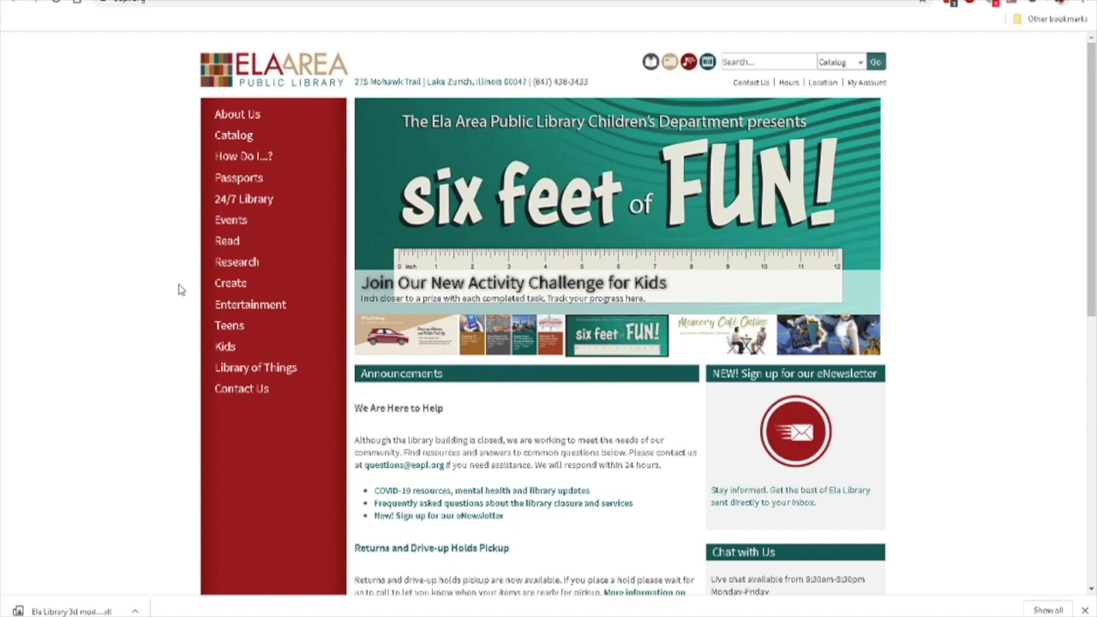
pyautogui.moveTo(233, 288)
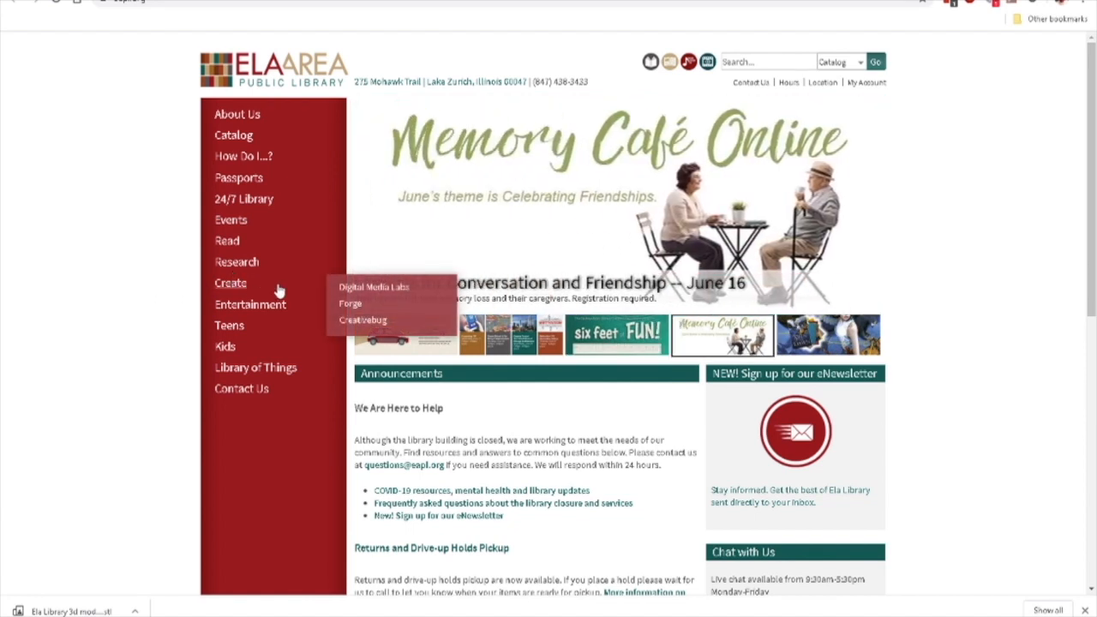
pyautogui.moveTo(344, 289)
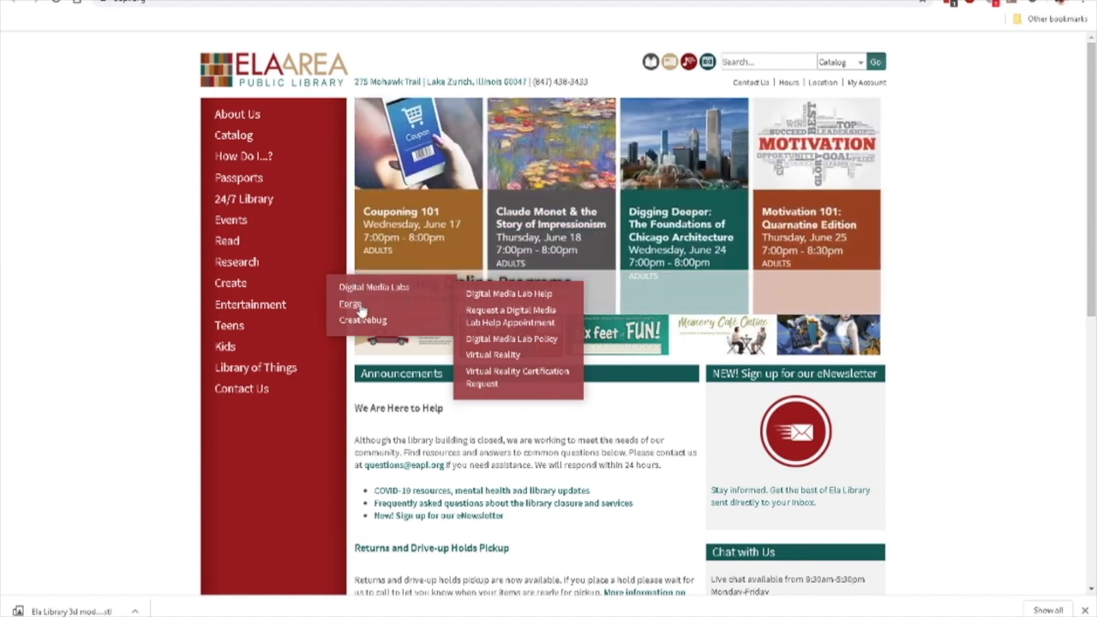
pyautogui.moveTo(357, 310)
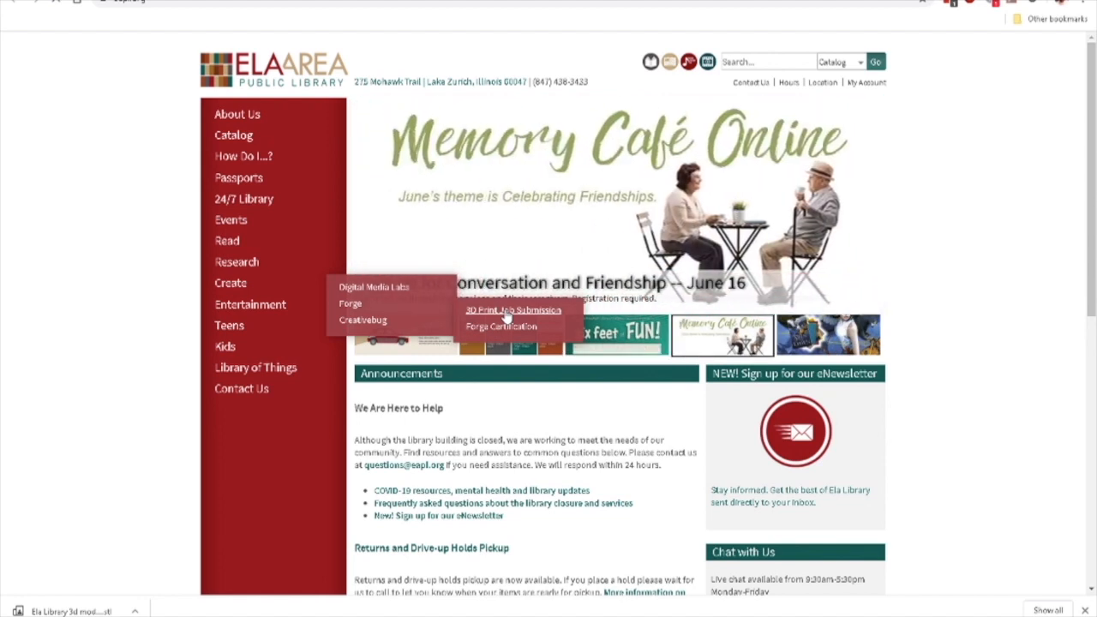
pyautogui.click(507, 311)
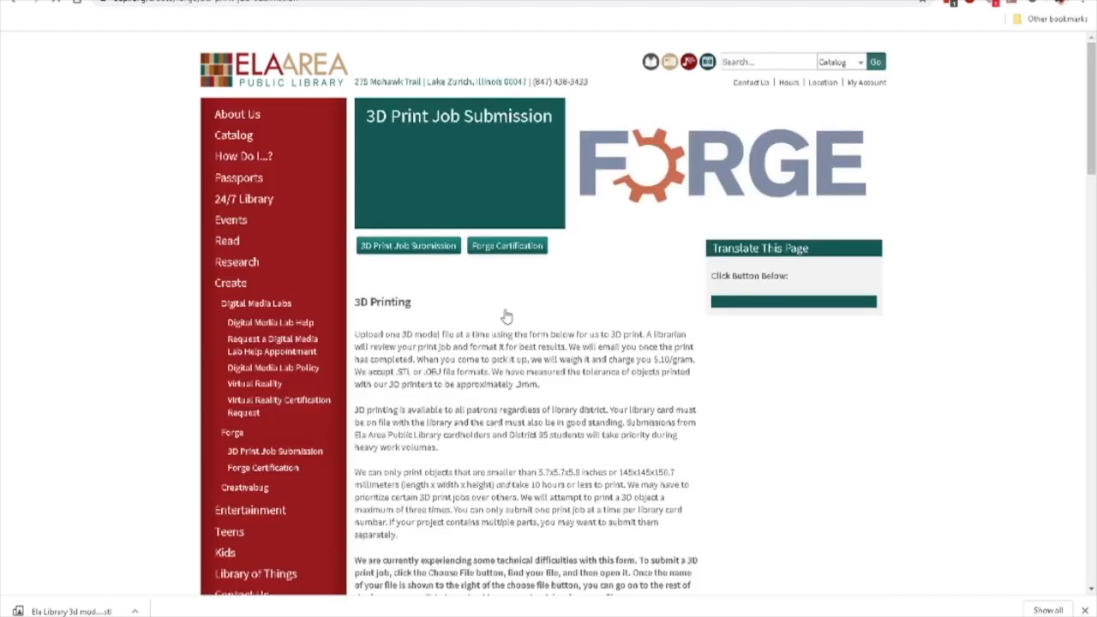
# - Read the 3D printing guidelines, highlighting the price per gram, accepted file formats and maximum object size
pyautogui.scroll(-1, 502, 368)
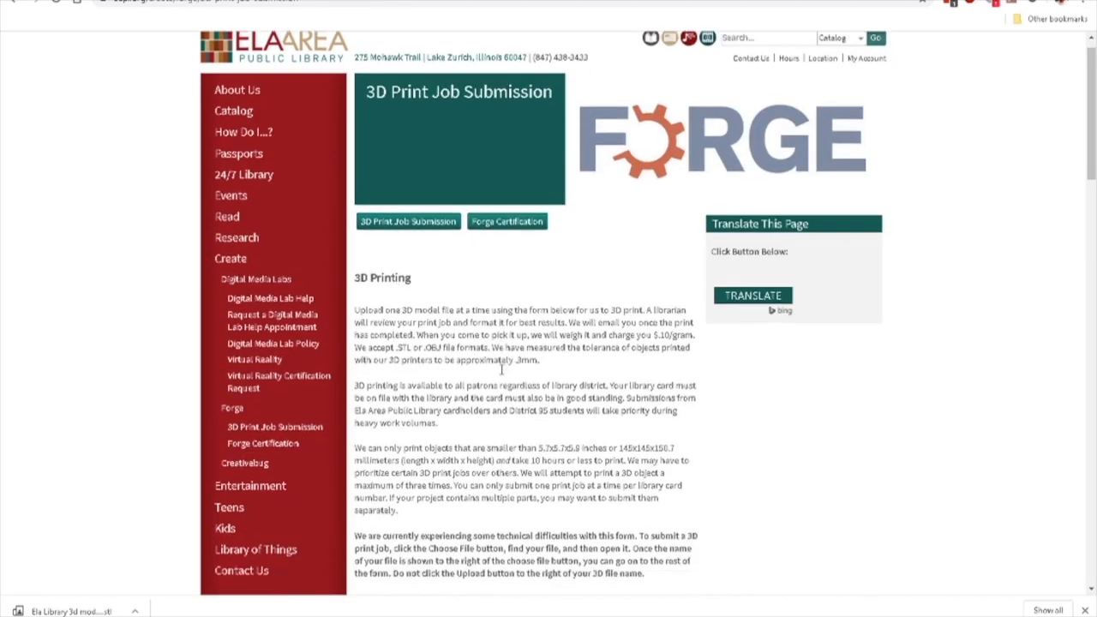
pyautogui.scroll(-2, 502, 369)
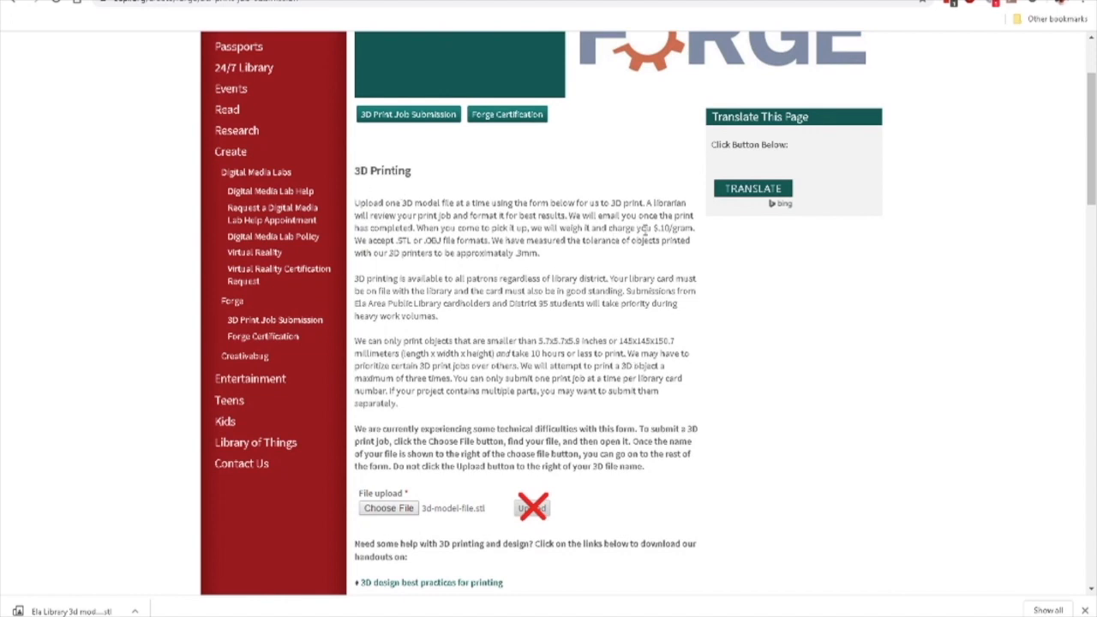
pyautogui.moveTo(672, 228); pyautogui.dragTo(699, 228)
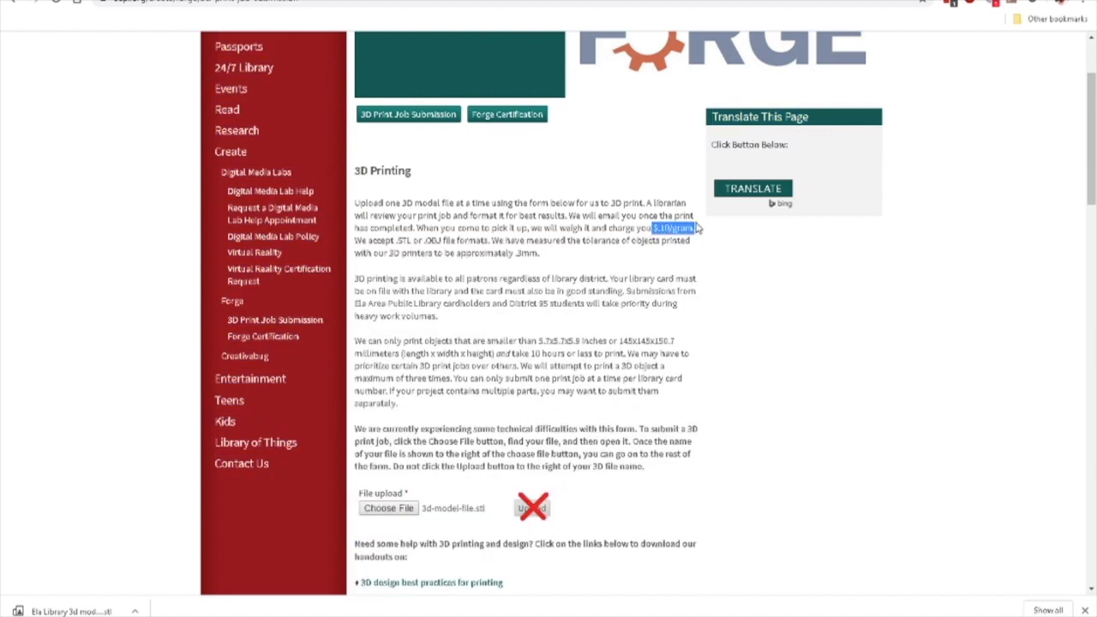
pyautogui.click(465, 252)
pyautogui.moveTo(398, 241); pyautogui.dragTo(453, 241)
pyautogui.click(477, 275)
pyautogui.scroll(-2, 476, 275)
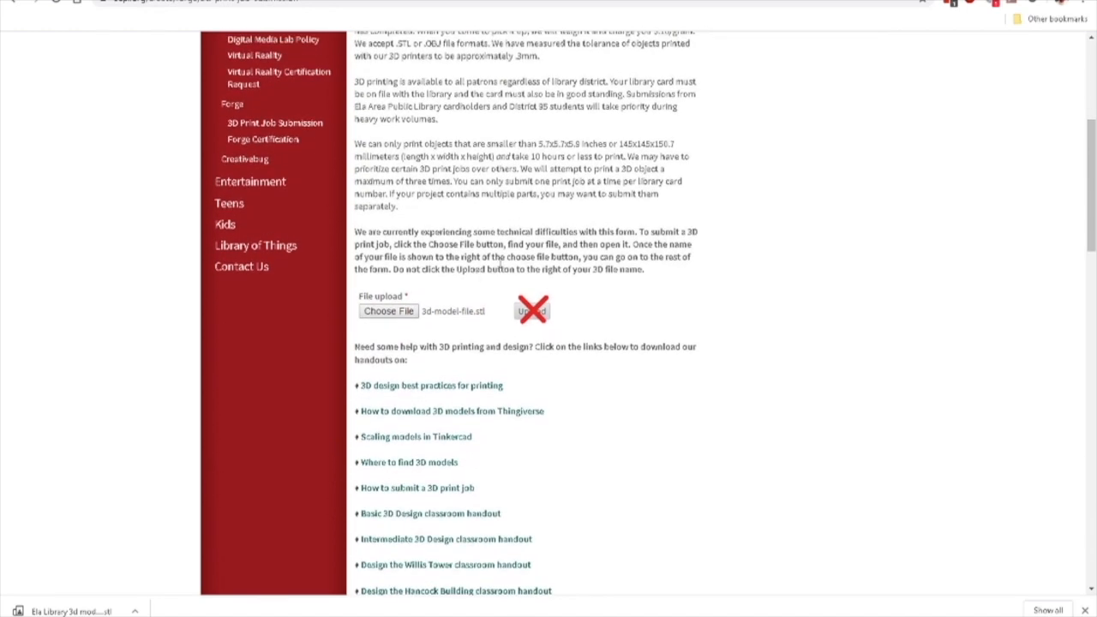
pyautogui.moveTo(538, 144); pyautogui.dragTo(704, 142)
pyautogui.click(547, 219)
# - Examine the file upload instructions, handout links, filament color samples and price examples above the submission form
pyautogui.scroll(-1, 432, 217)
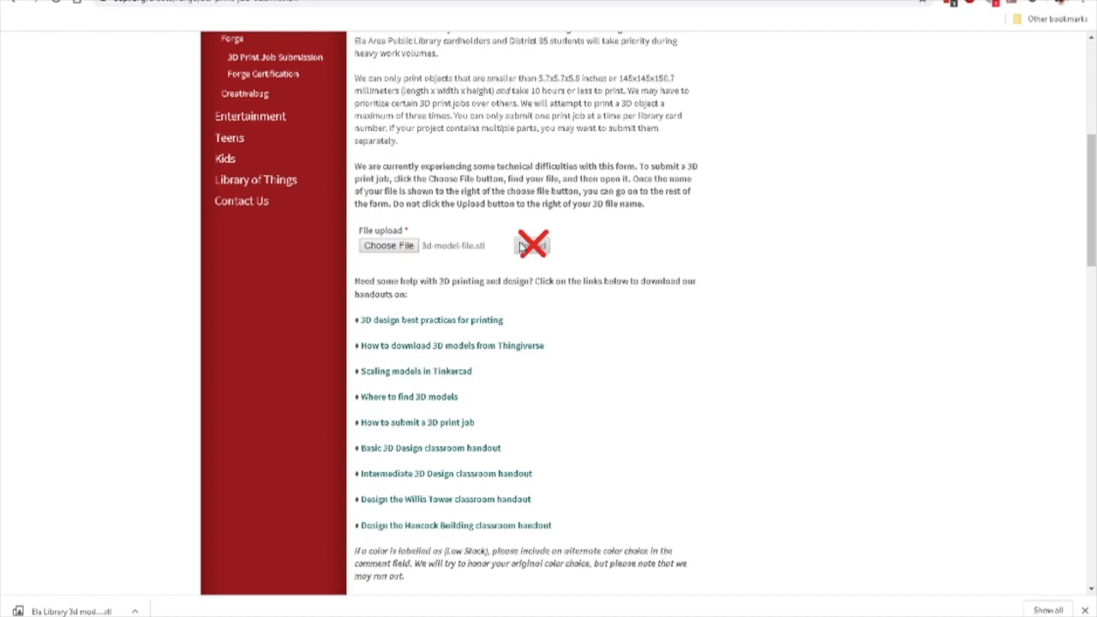
pyautogui.scroll(-2, 572, 372)
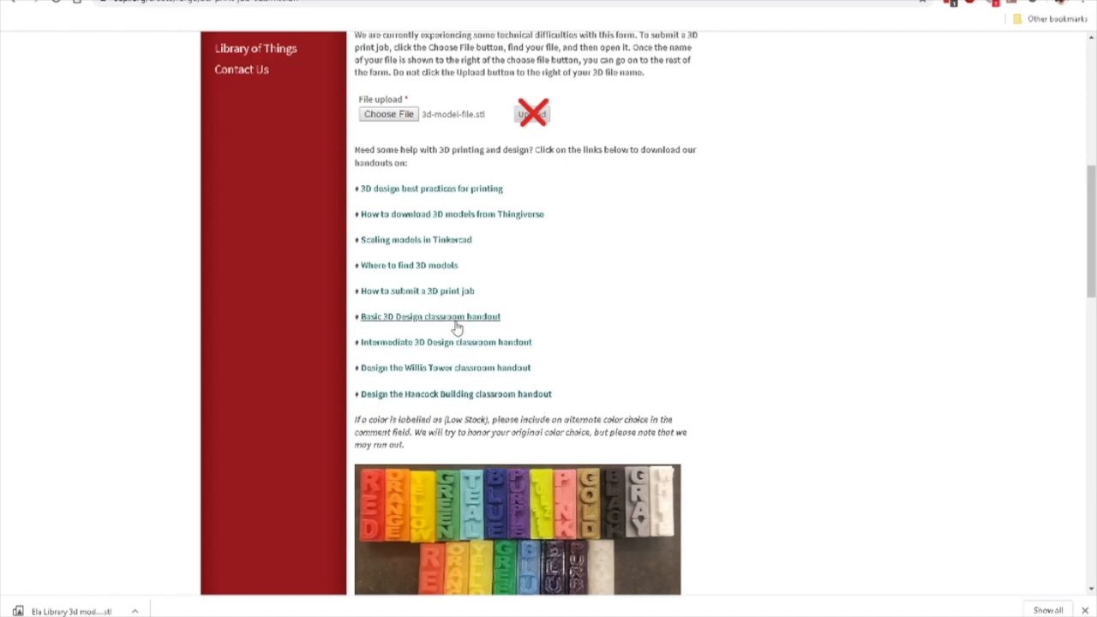
pyautogui.scroll(-2, 617, 323)
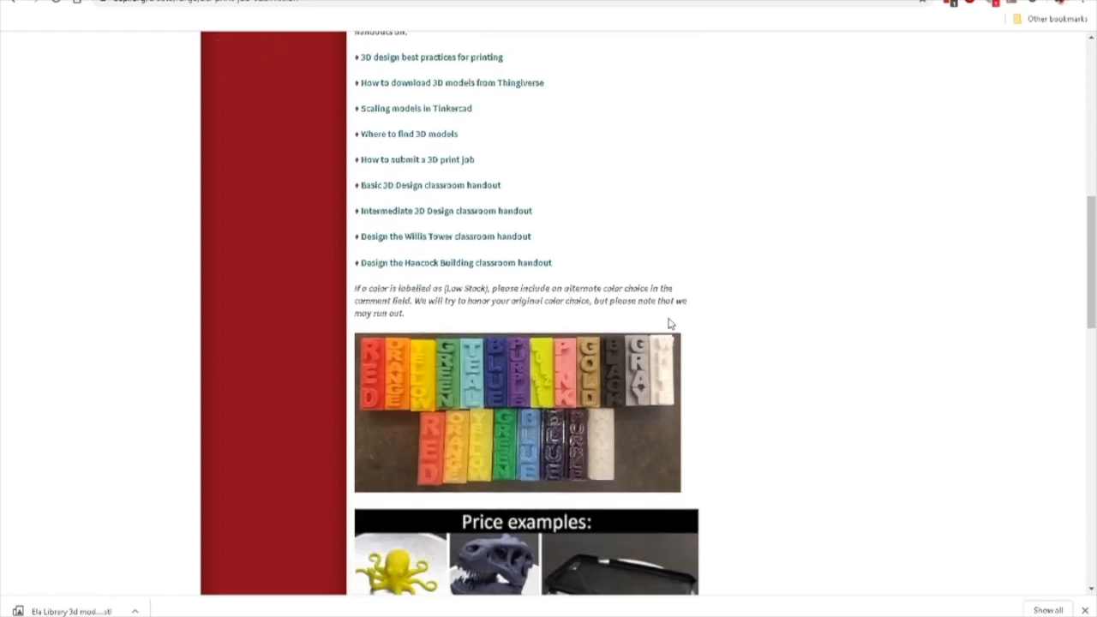
pyautogui.scroll(-2, 421, 300)
pyautogui.scroll(-2, 421, 300)
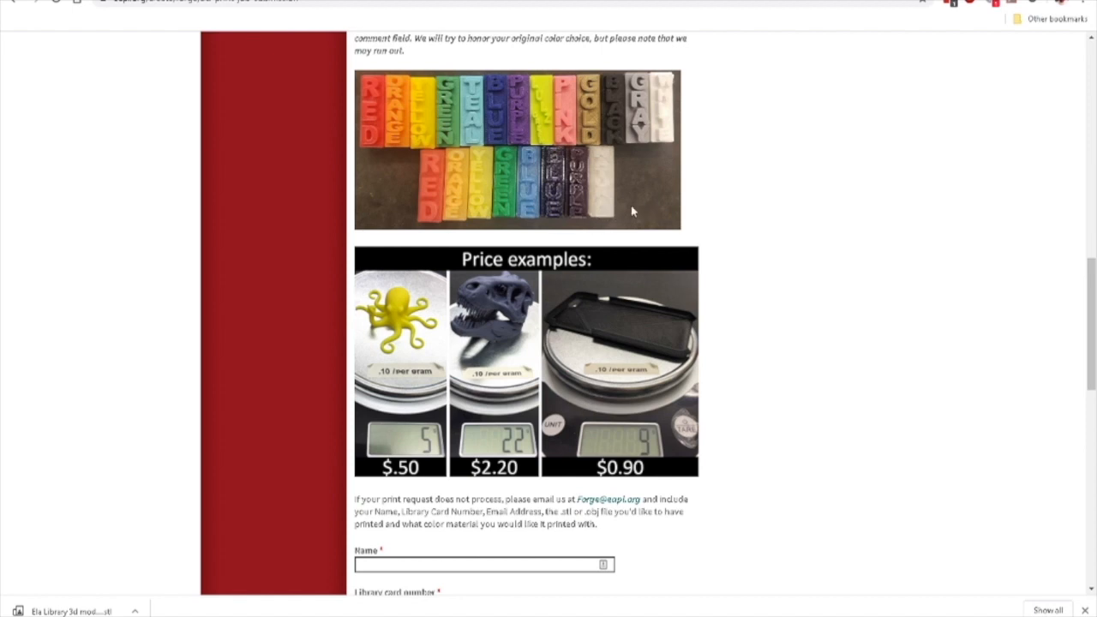
pyautogui.scroll(-4, 624, 212)
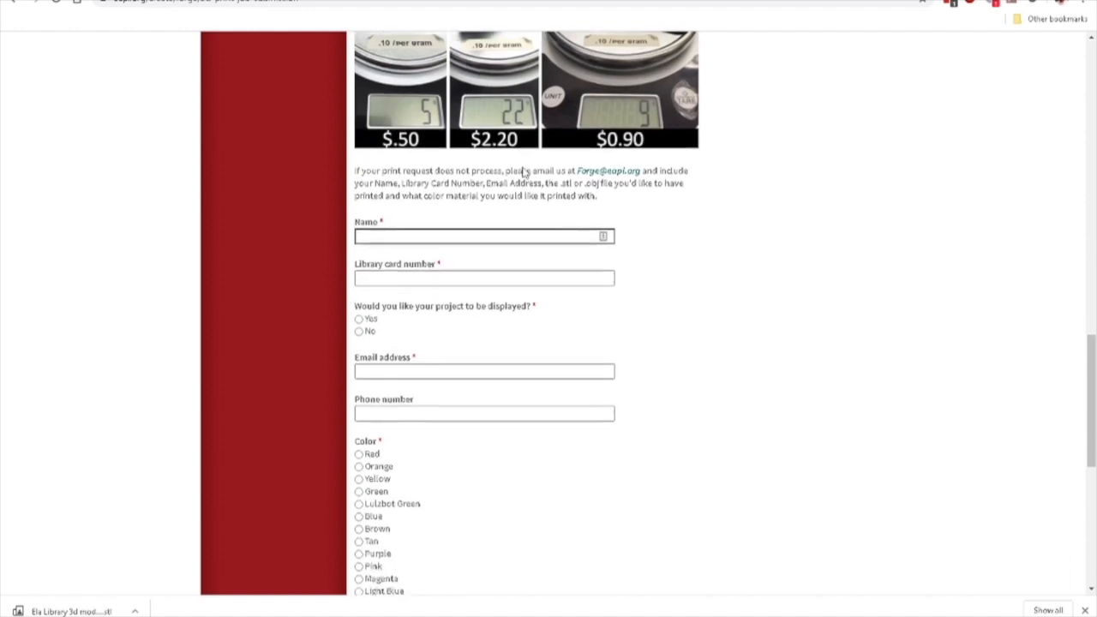
# - Enter "Ela Library Forge" as the name and answer No to having the project displayed
pyautogui.scroll(-2, 284, 265)
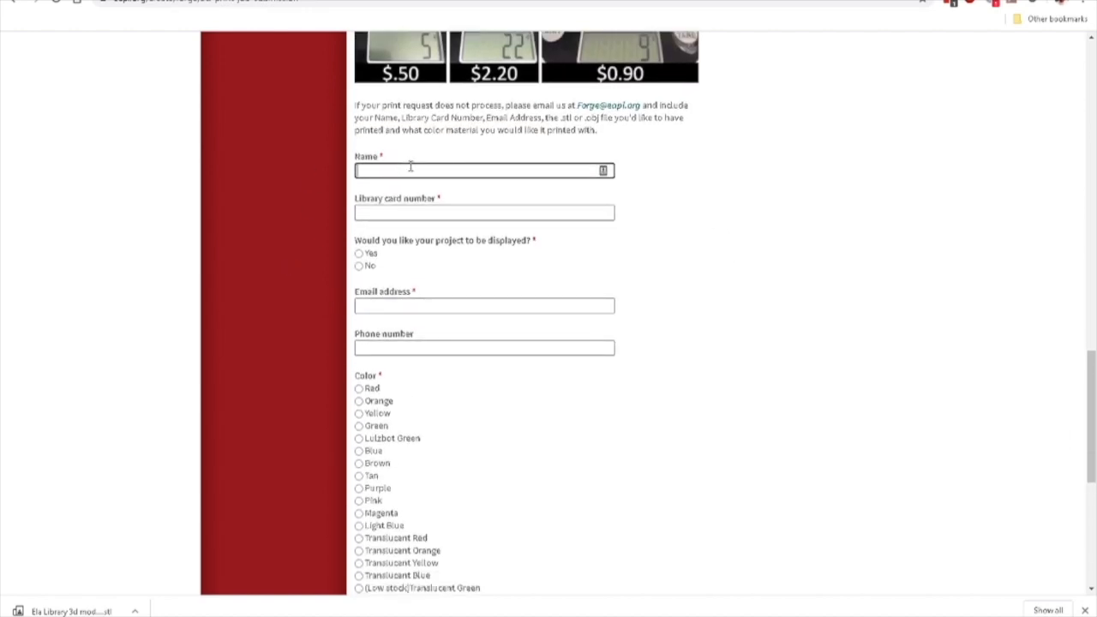
pyautogui.write('Ela Library Forge')
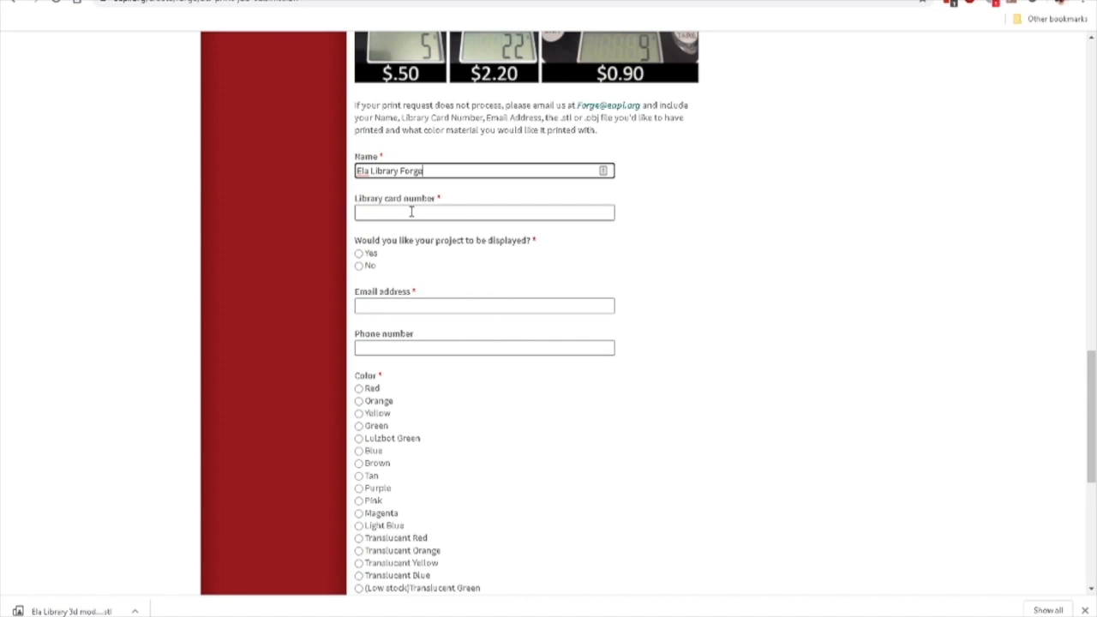
pyautogui.click(358, 254)
pyautogui.click(358, 266)
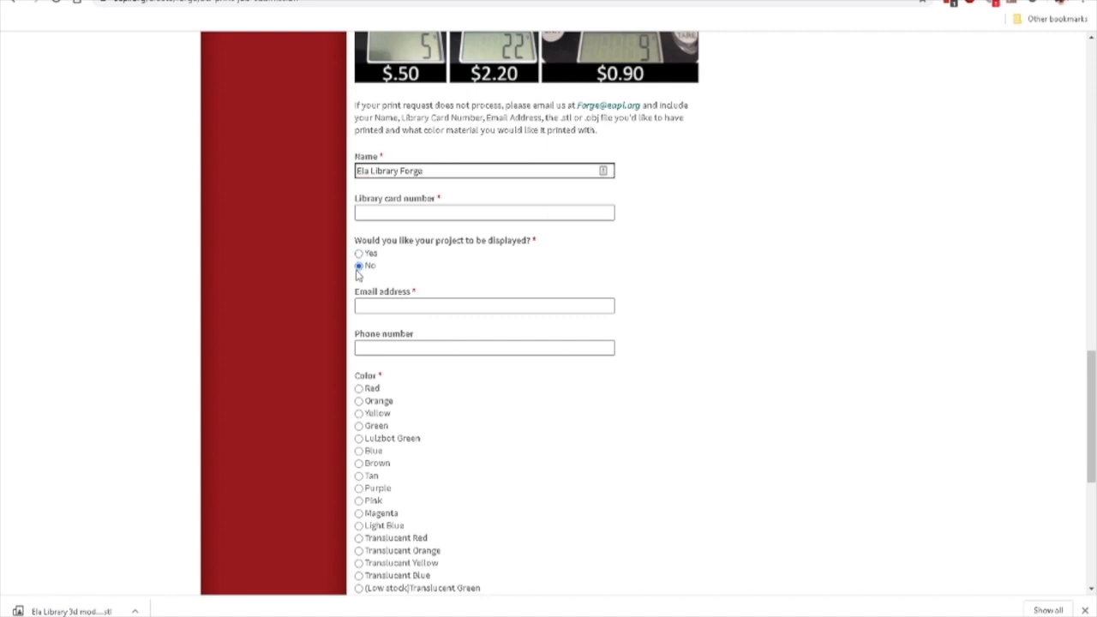
pyautogui.click(358, 254)
pyautogui.click(367, 271)
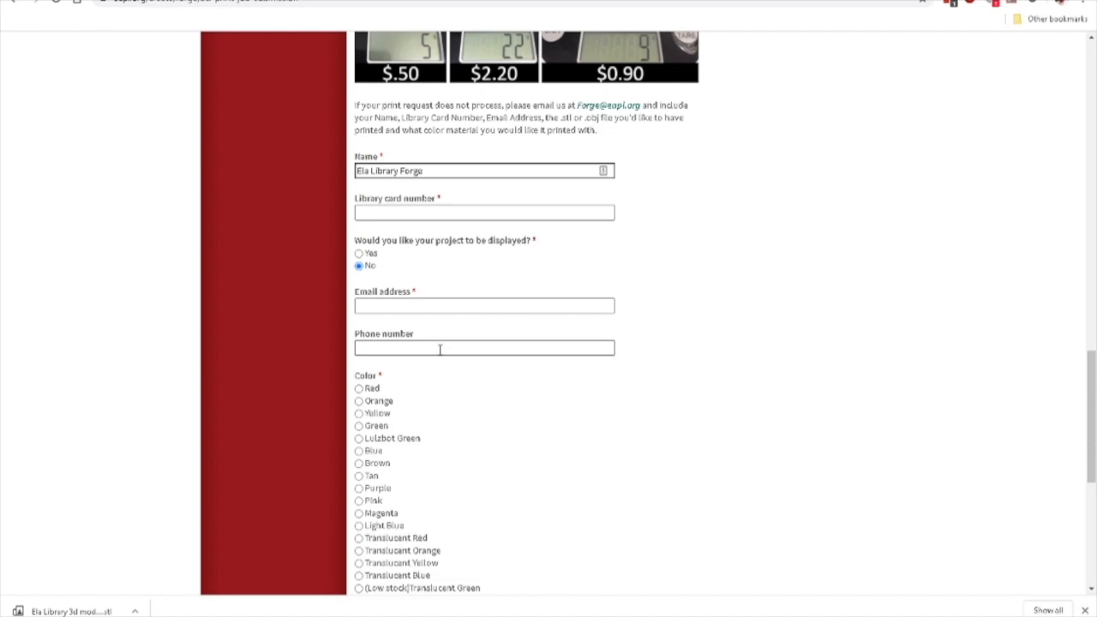
# - Try several filament colors in the submission form and settle on Translucent Blue
pyautogui.scroll(-3, 297, 453)
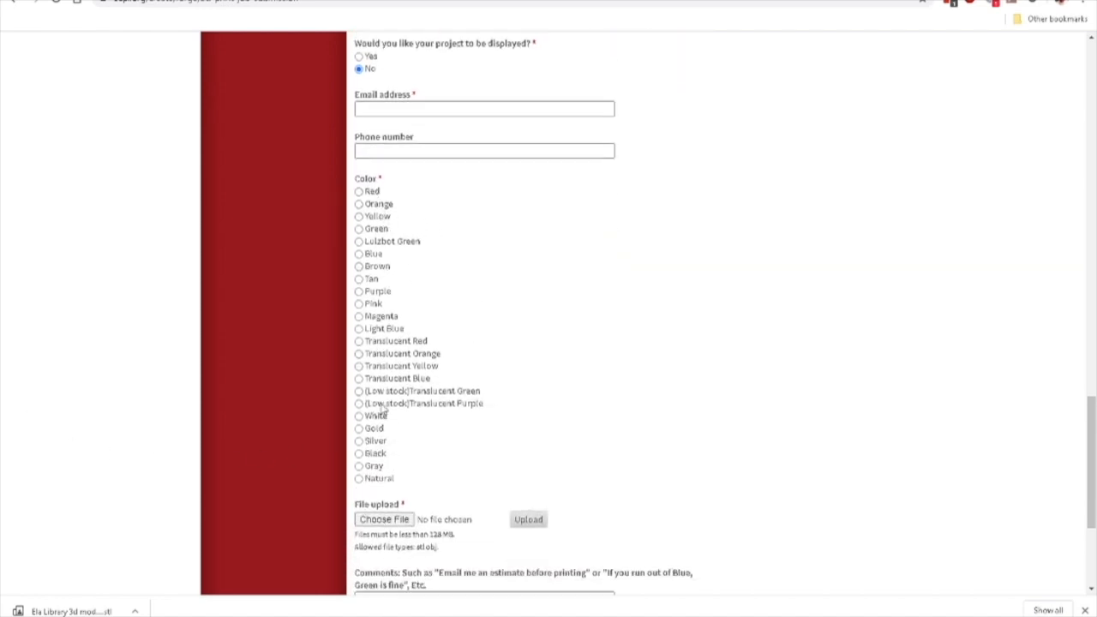
pyautogui.click(400, 344)
pyautogui.click(385, 231)
pyautogui.click(391, 406)
pyautogui.click(383, 244)
pyautogui.scroll(-1, 400, 330)
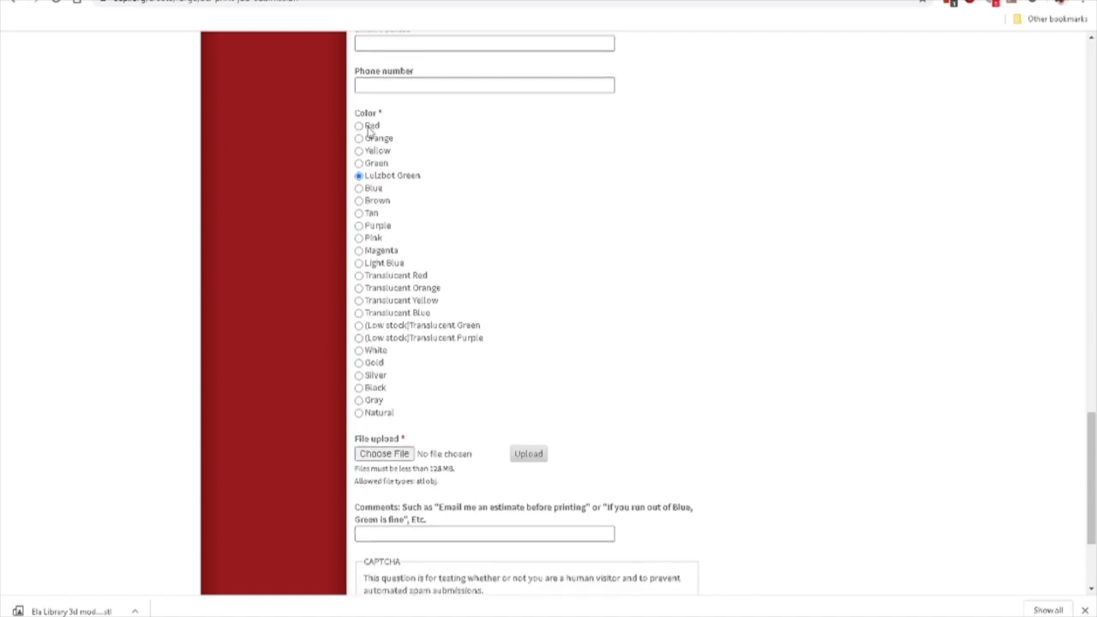
pyautogui.click(399, 314)
# - Review the form's file upload, comments and CAPTCHA sections, and switch back to the house design in Tinkercad
pyautogui.scroll(-2, 480, 482)
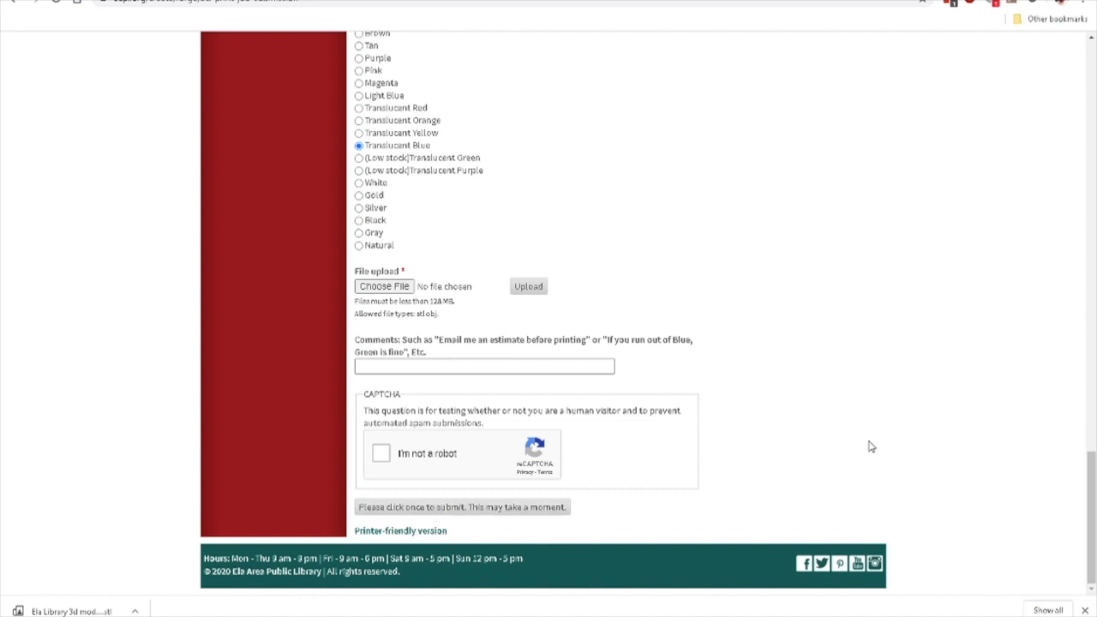
pyautogui.scroll(3, 869, 446)
pyautogui.scroll(15, 866, 439)
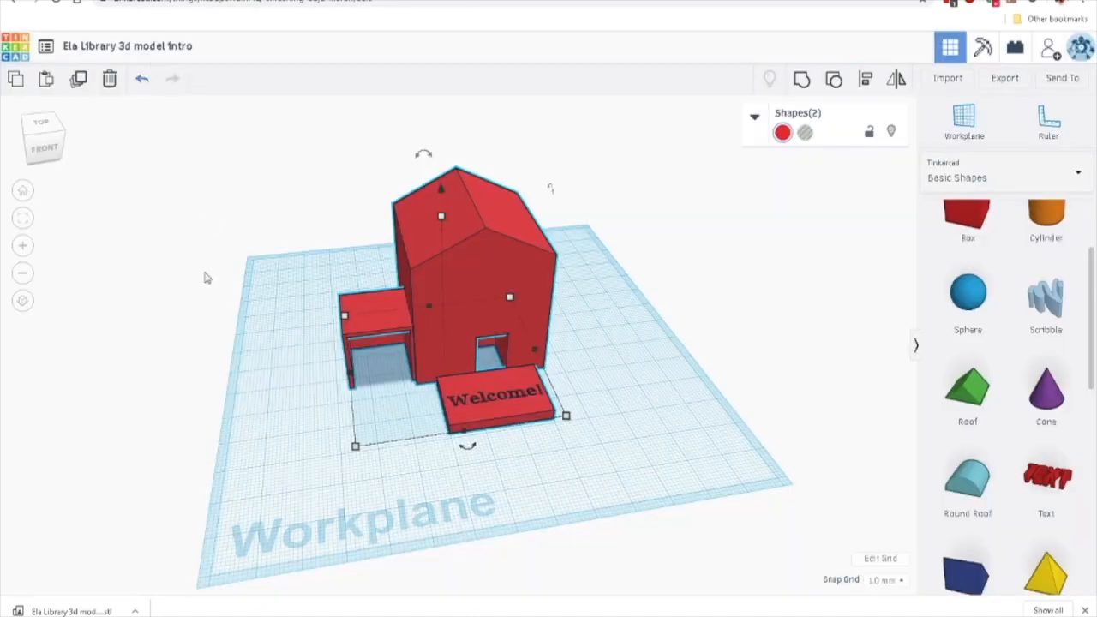
pyautogui.moveTo(203, 277); pyautogui.dragTo(154, 314, button='right')
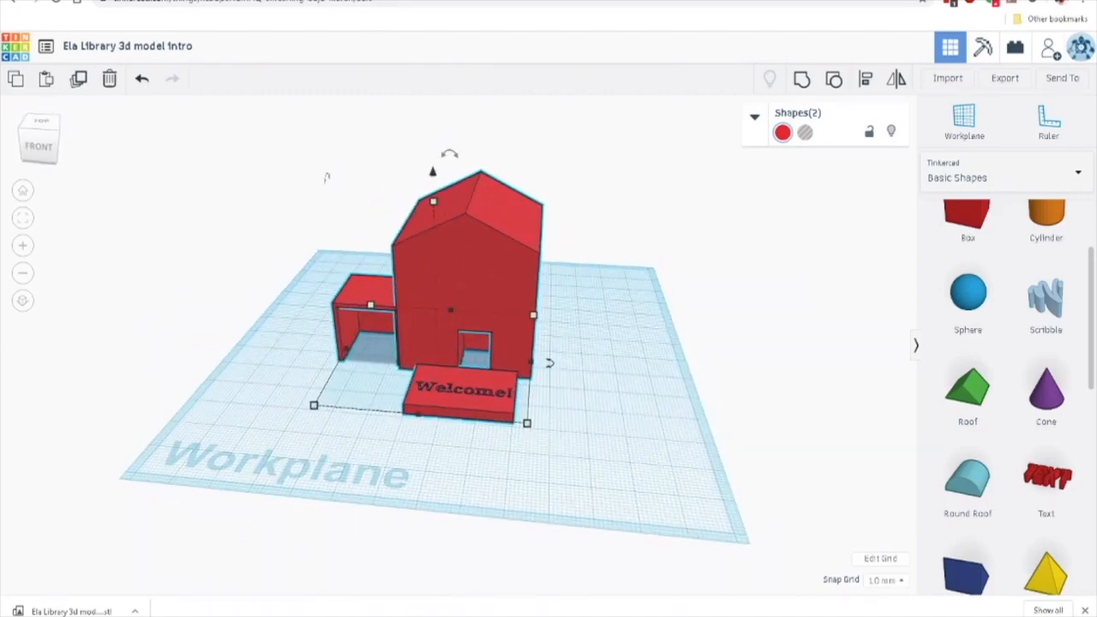